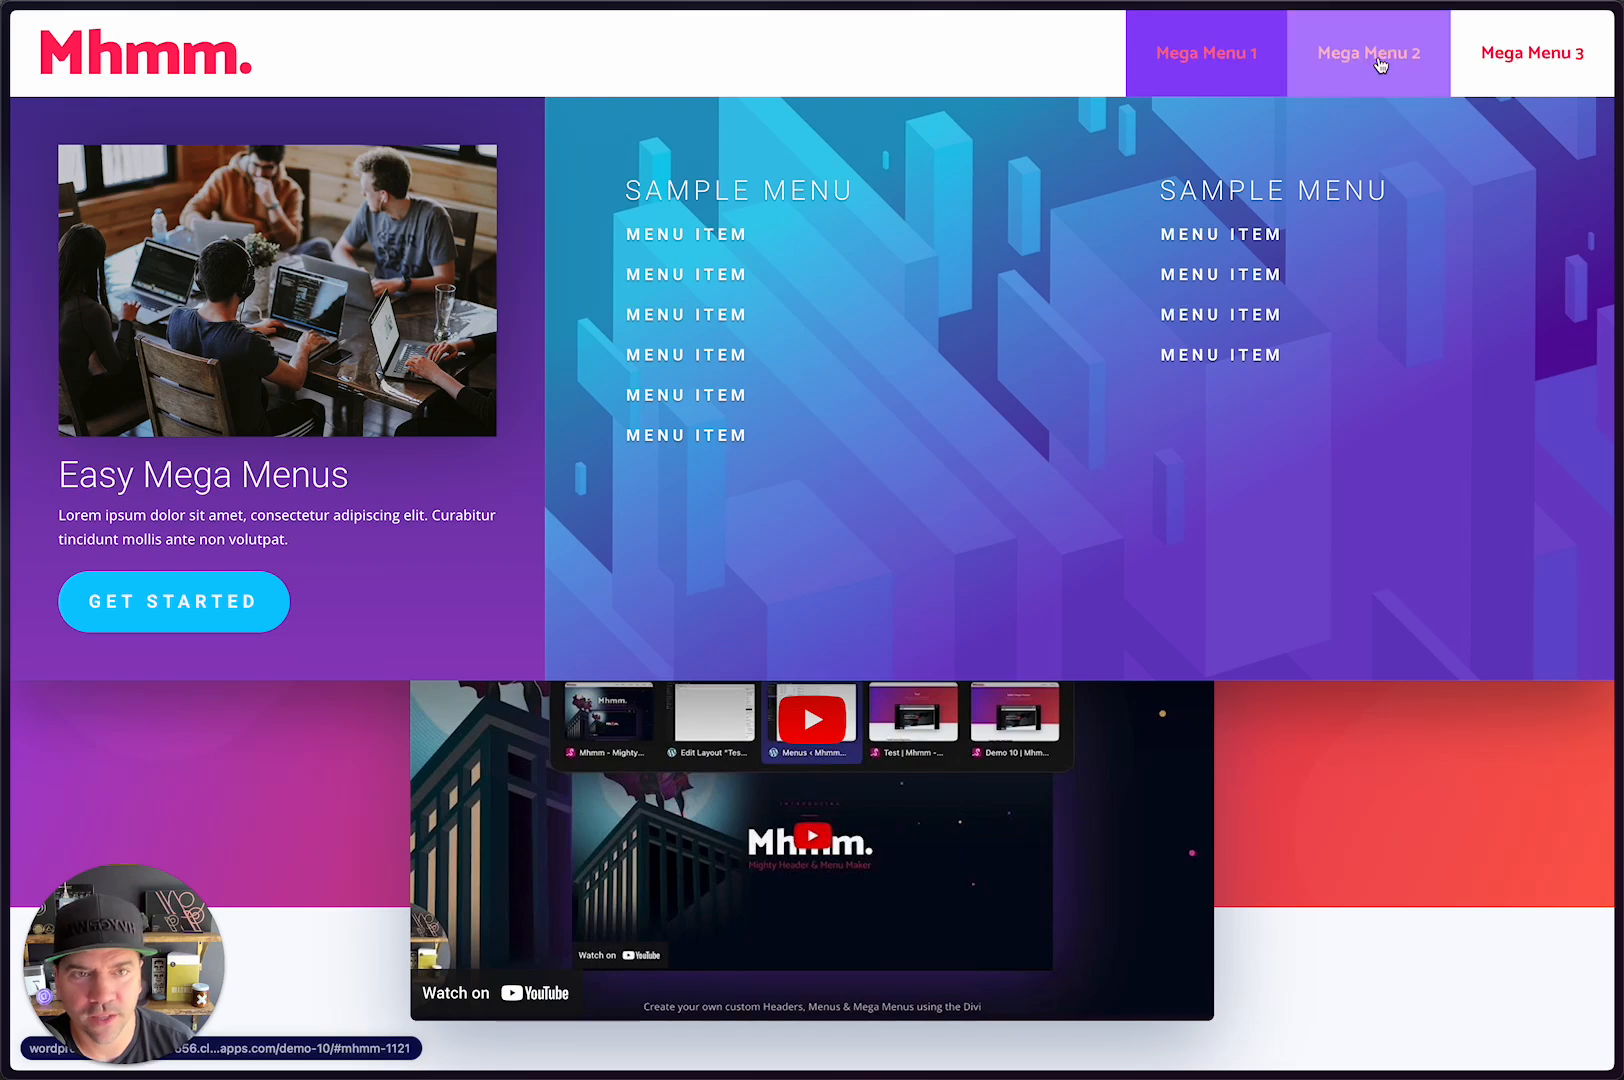
Step: Preview Mega Menu 3, Mega Menu 2 and Mega Menu 1 on the Demo 10 page
{"action": "mouse_move", "coordinate": [1380, 65]}
{"action": "left_click", "coordinate": [1527, 64]}
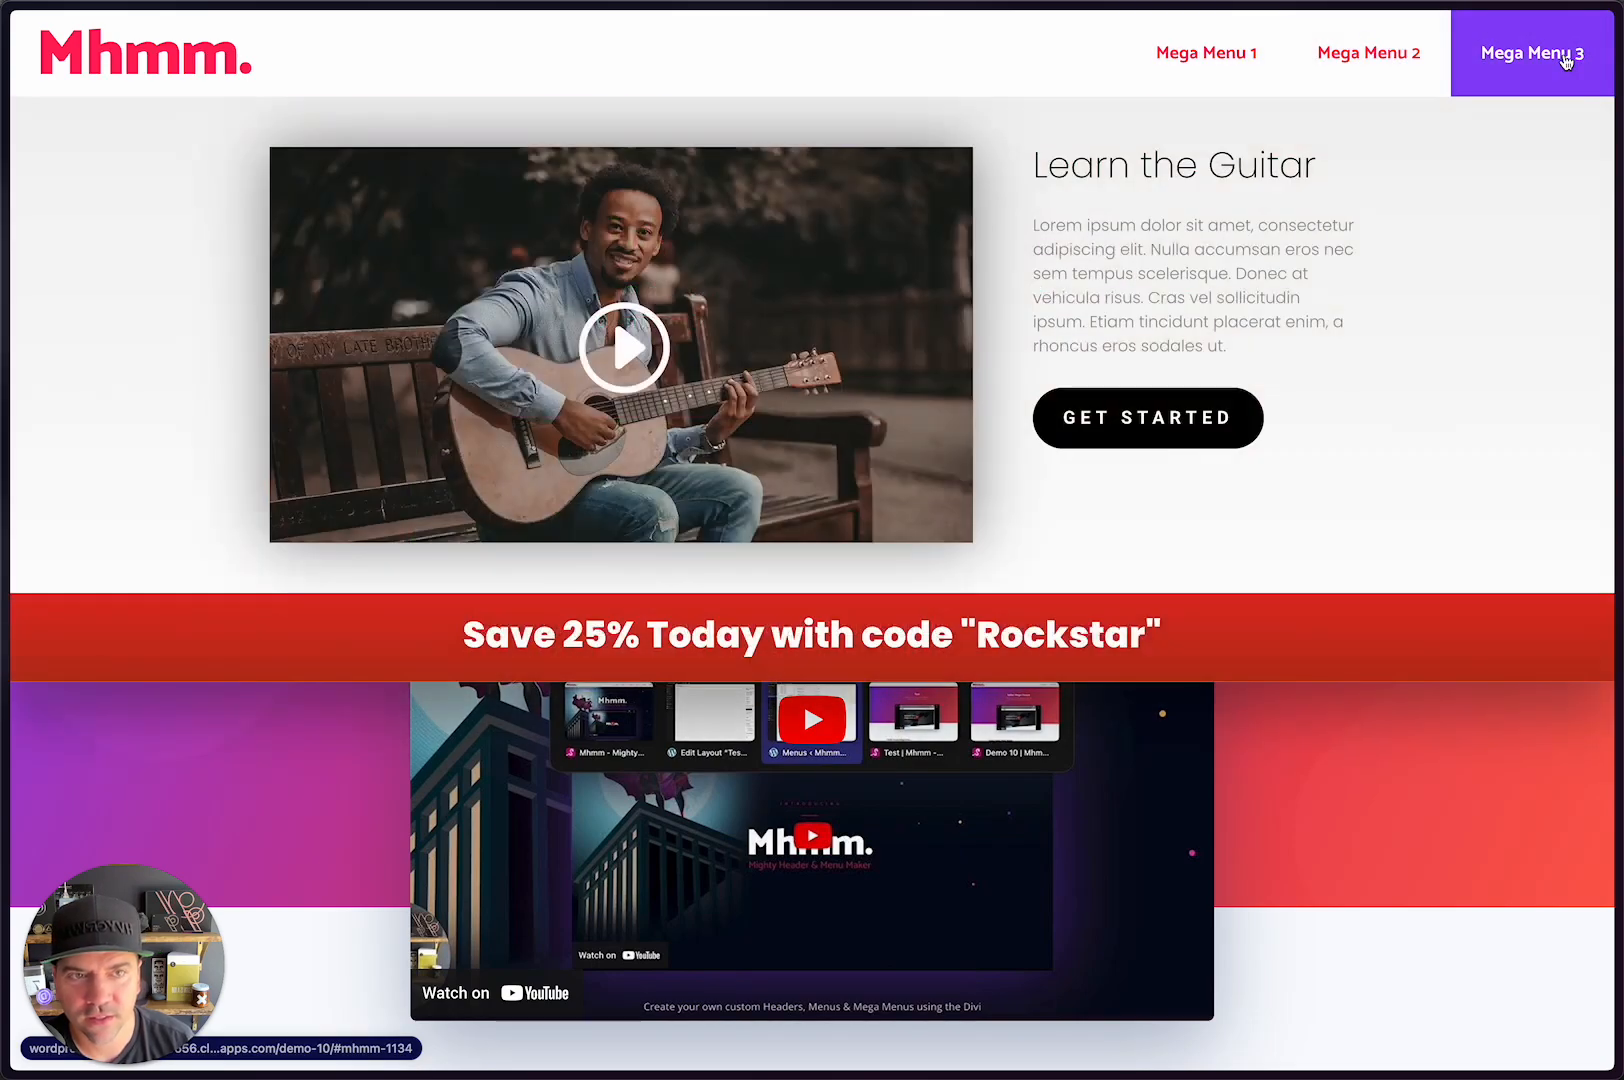
{"action": "left_click", "coordinate": [1385, 67]}
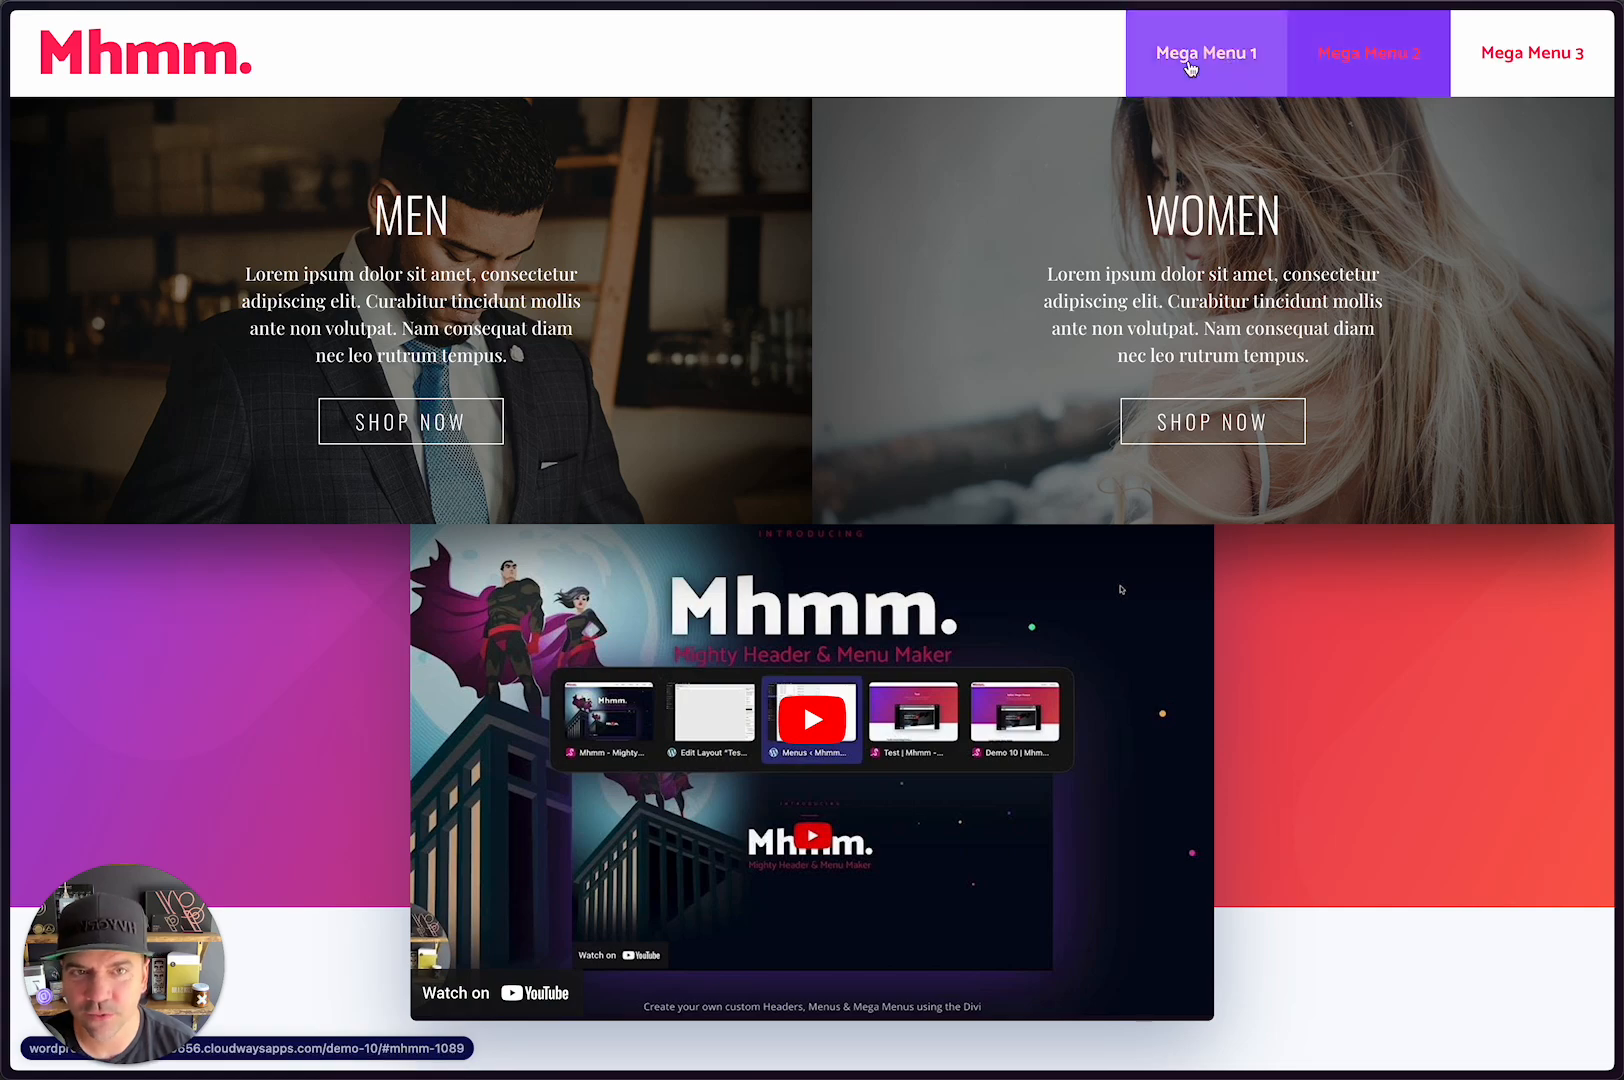
{"action": "left_click", "coordinate": [1170, 62]}
Step: Switch to the WordPress admin and open the Demo 10 template's custom header for editing in the Divi Theme Builder
{"action": "key", "text": "super+Tab"}
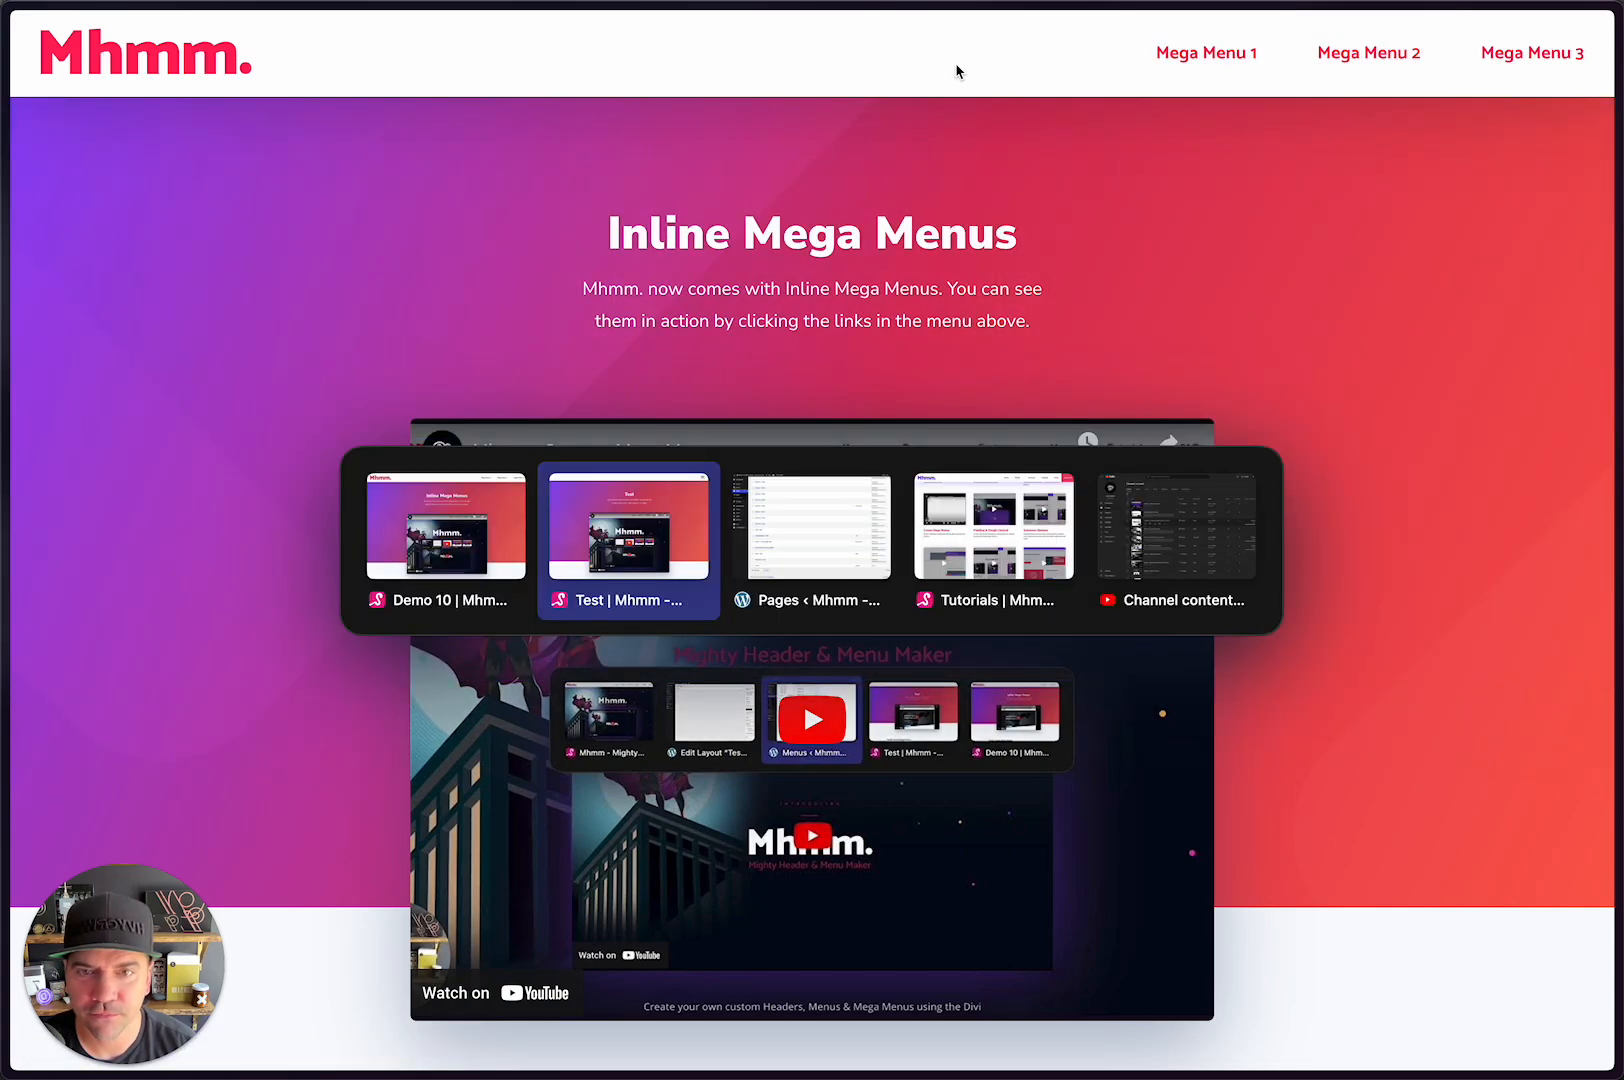
{"action": "key", "text": "super+Tab"}
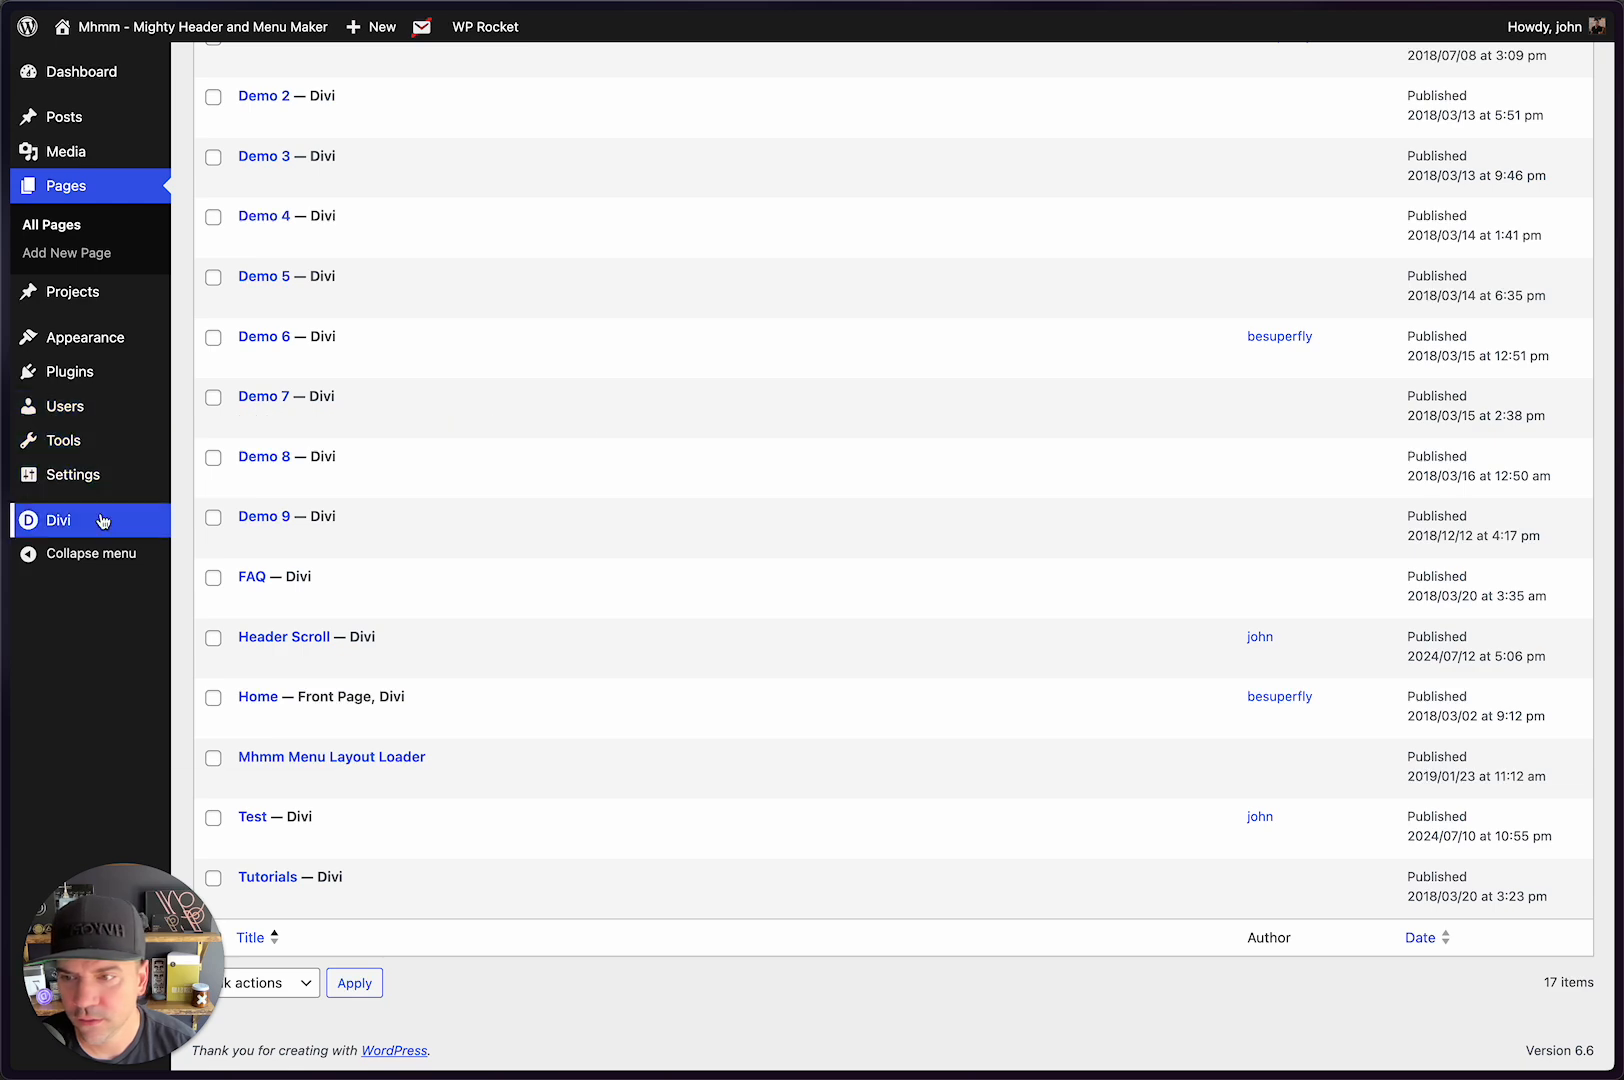
{"action": "mouse_move", "coordinate": [105, 520]}
{"action": "left_click", "coordinate": [212, 583]}
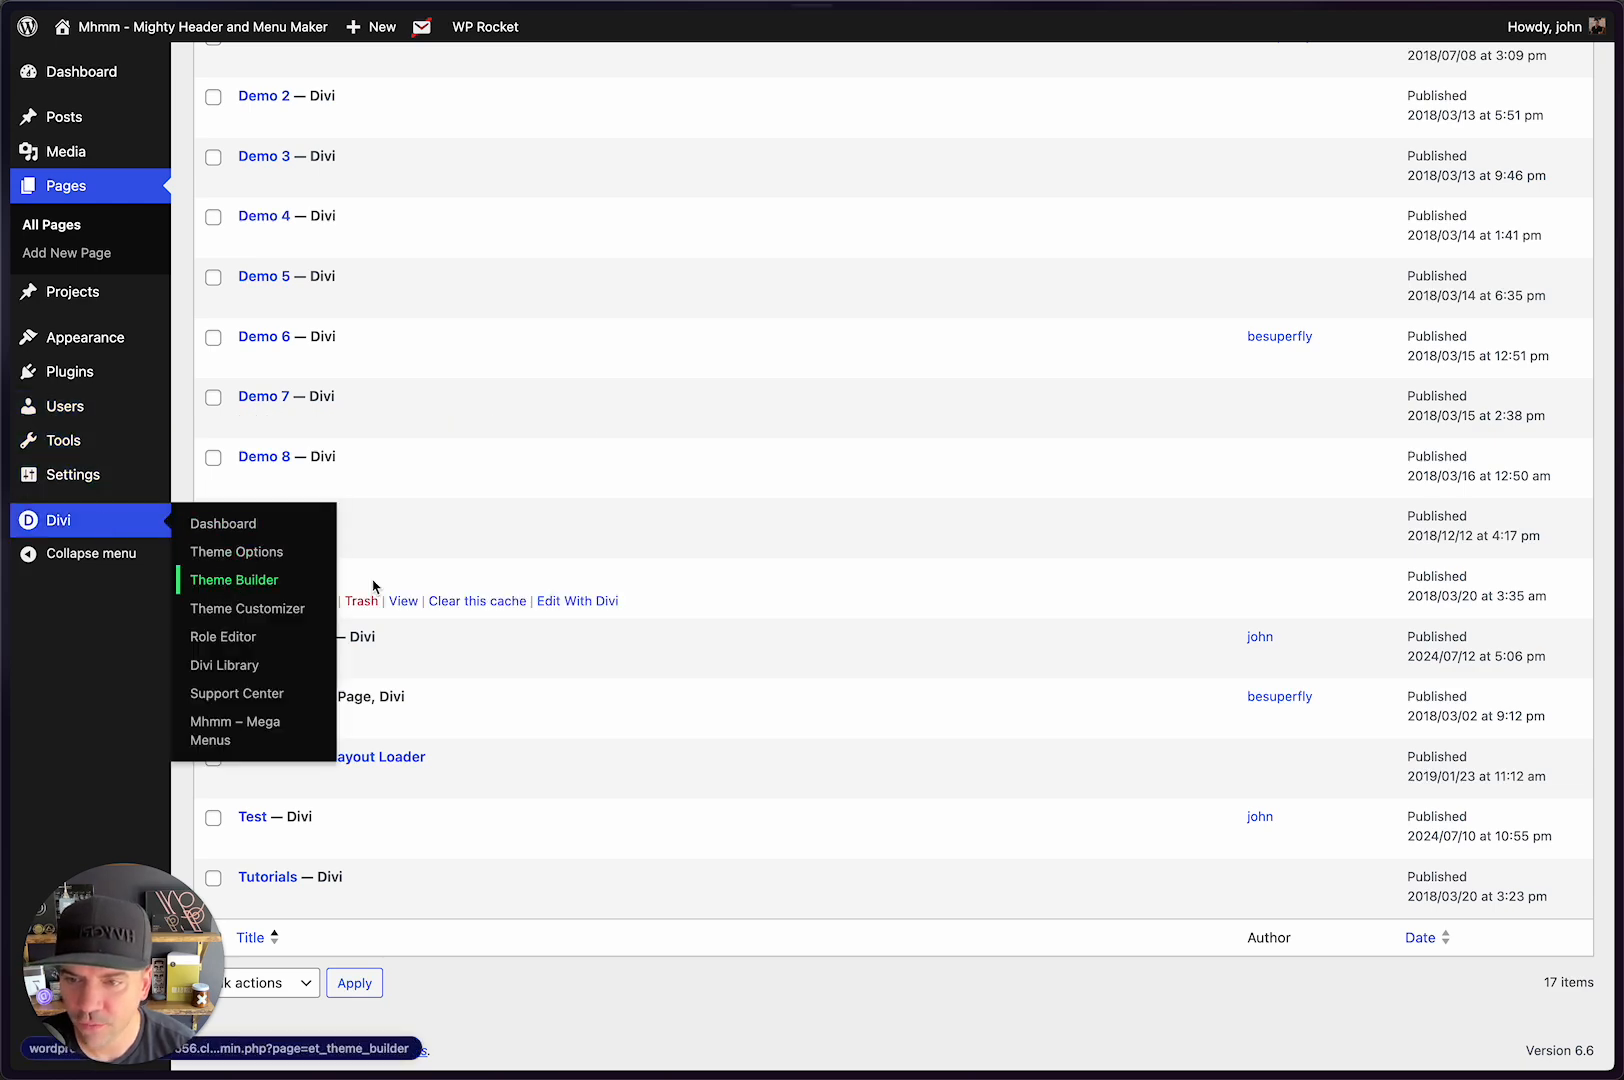
{"action": "scroll", "coordinate": [881, 623], "scroll_direction": "down", "scroll_amount": 6}
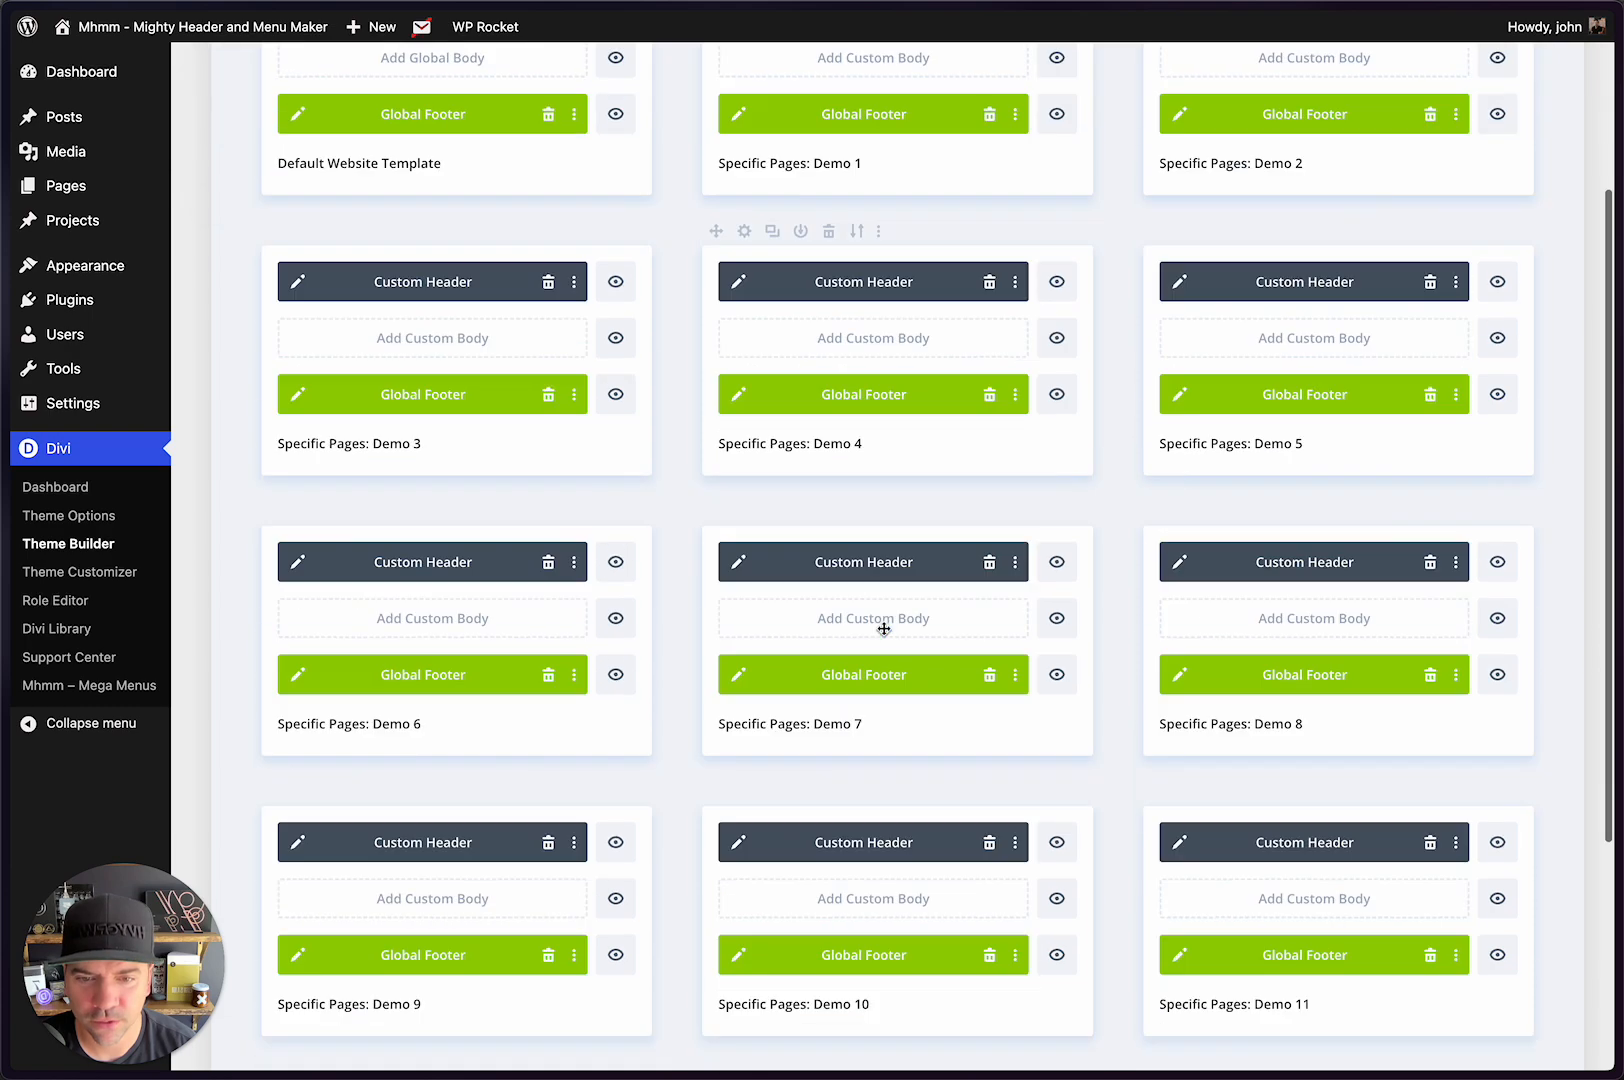
{"action": "scroll", "coordinate": [884, 632], "scroll_direction": "down", "scroll_amount": 1}
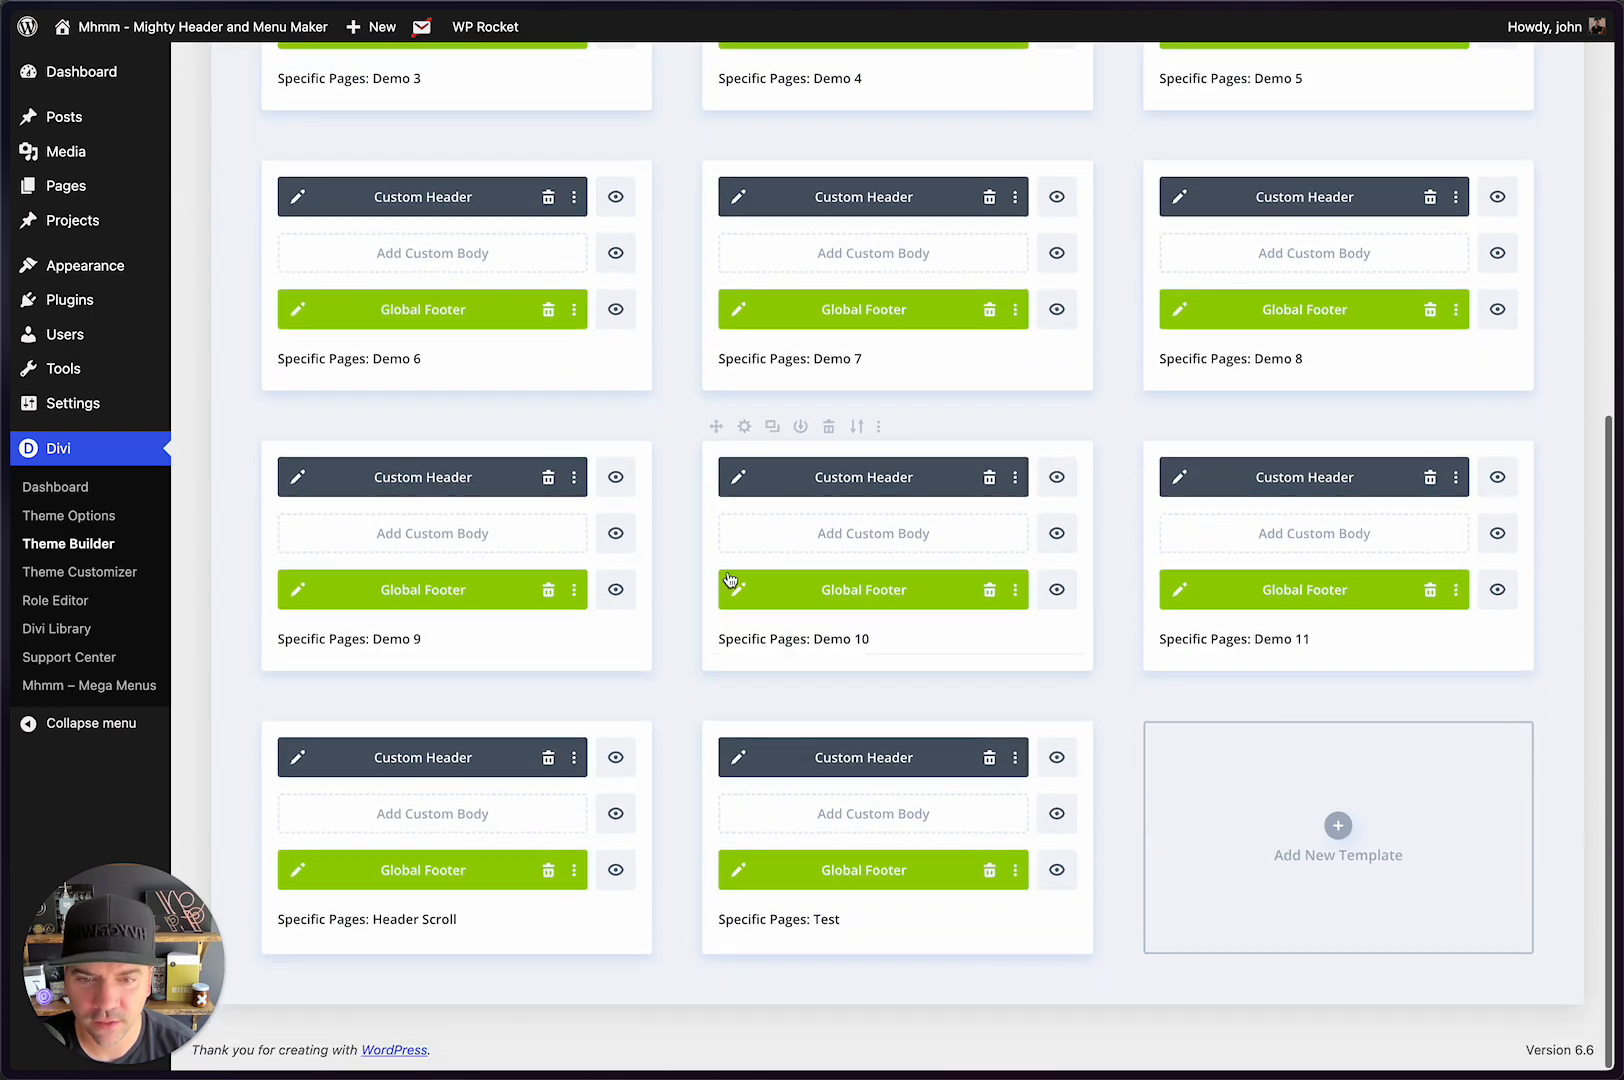
{"action": "left_click", "coordinate": [738, 477]}
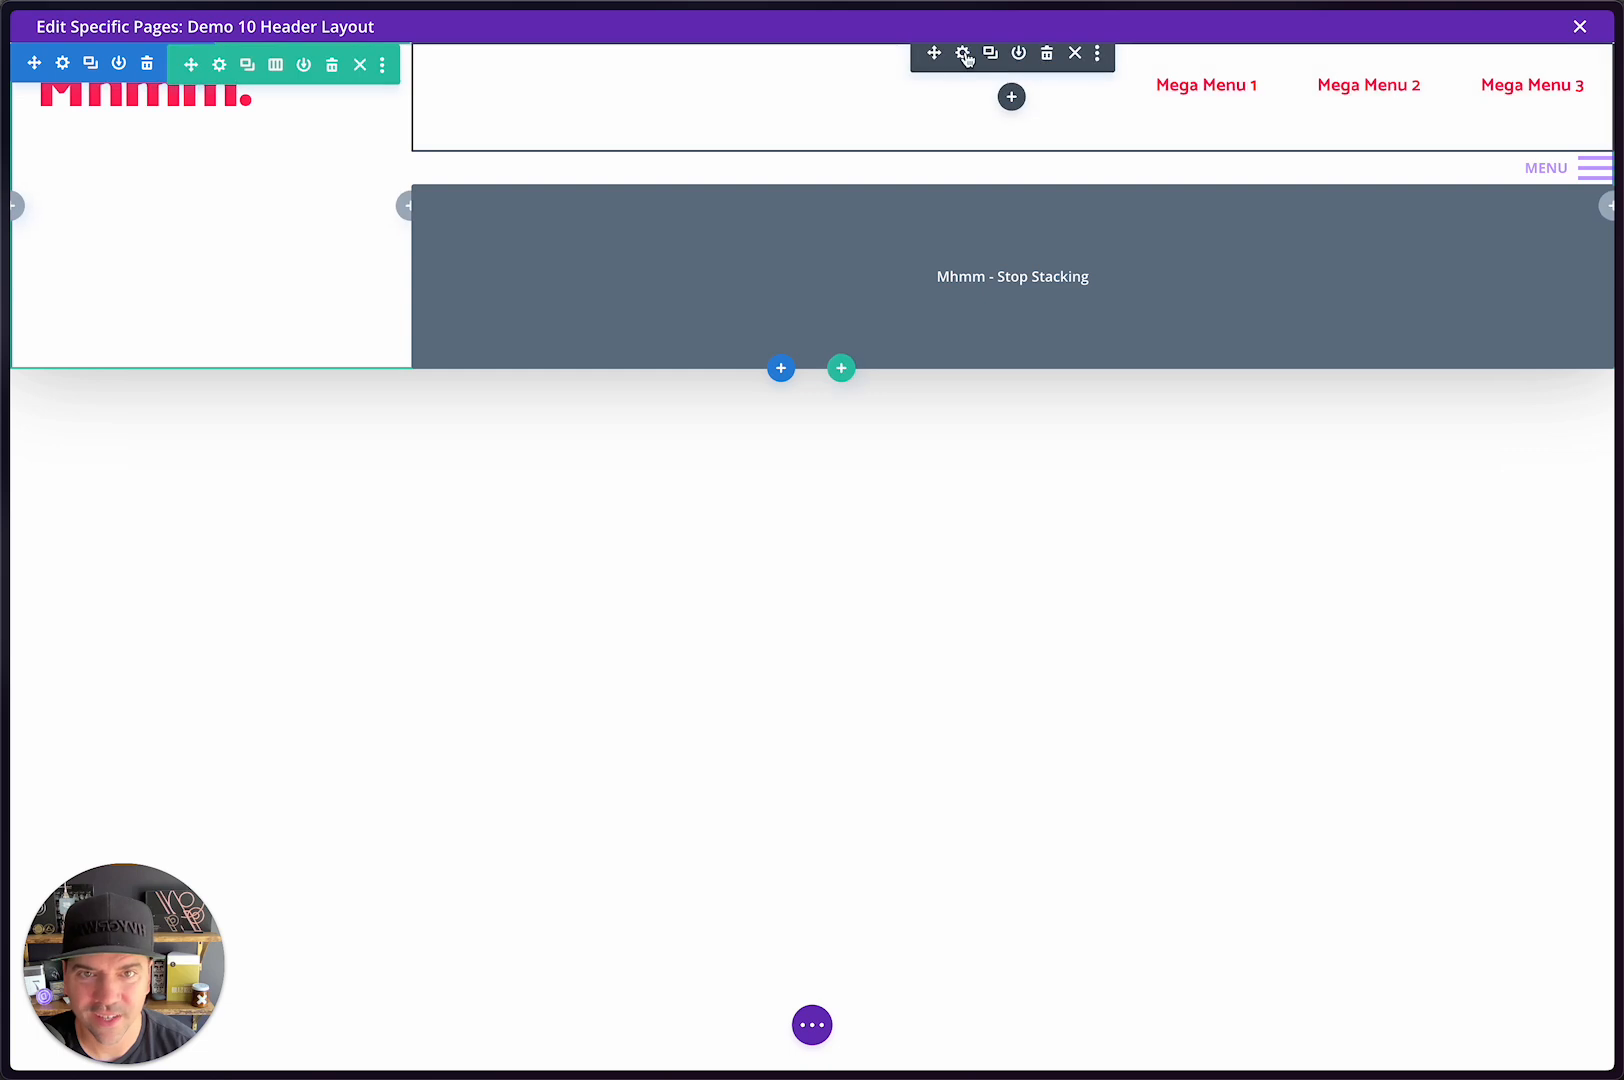
Step: Select "Demo 10 - Inline Mega Menus" as the menu of the Mhmm Inline Menu module and save its settings
{"action": "left_click", "coordinate": [964, 52]}
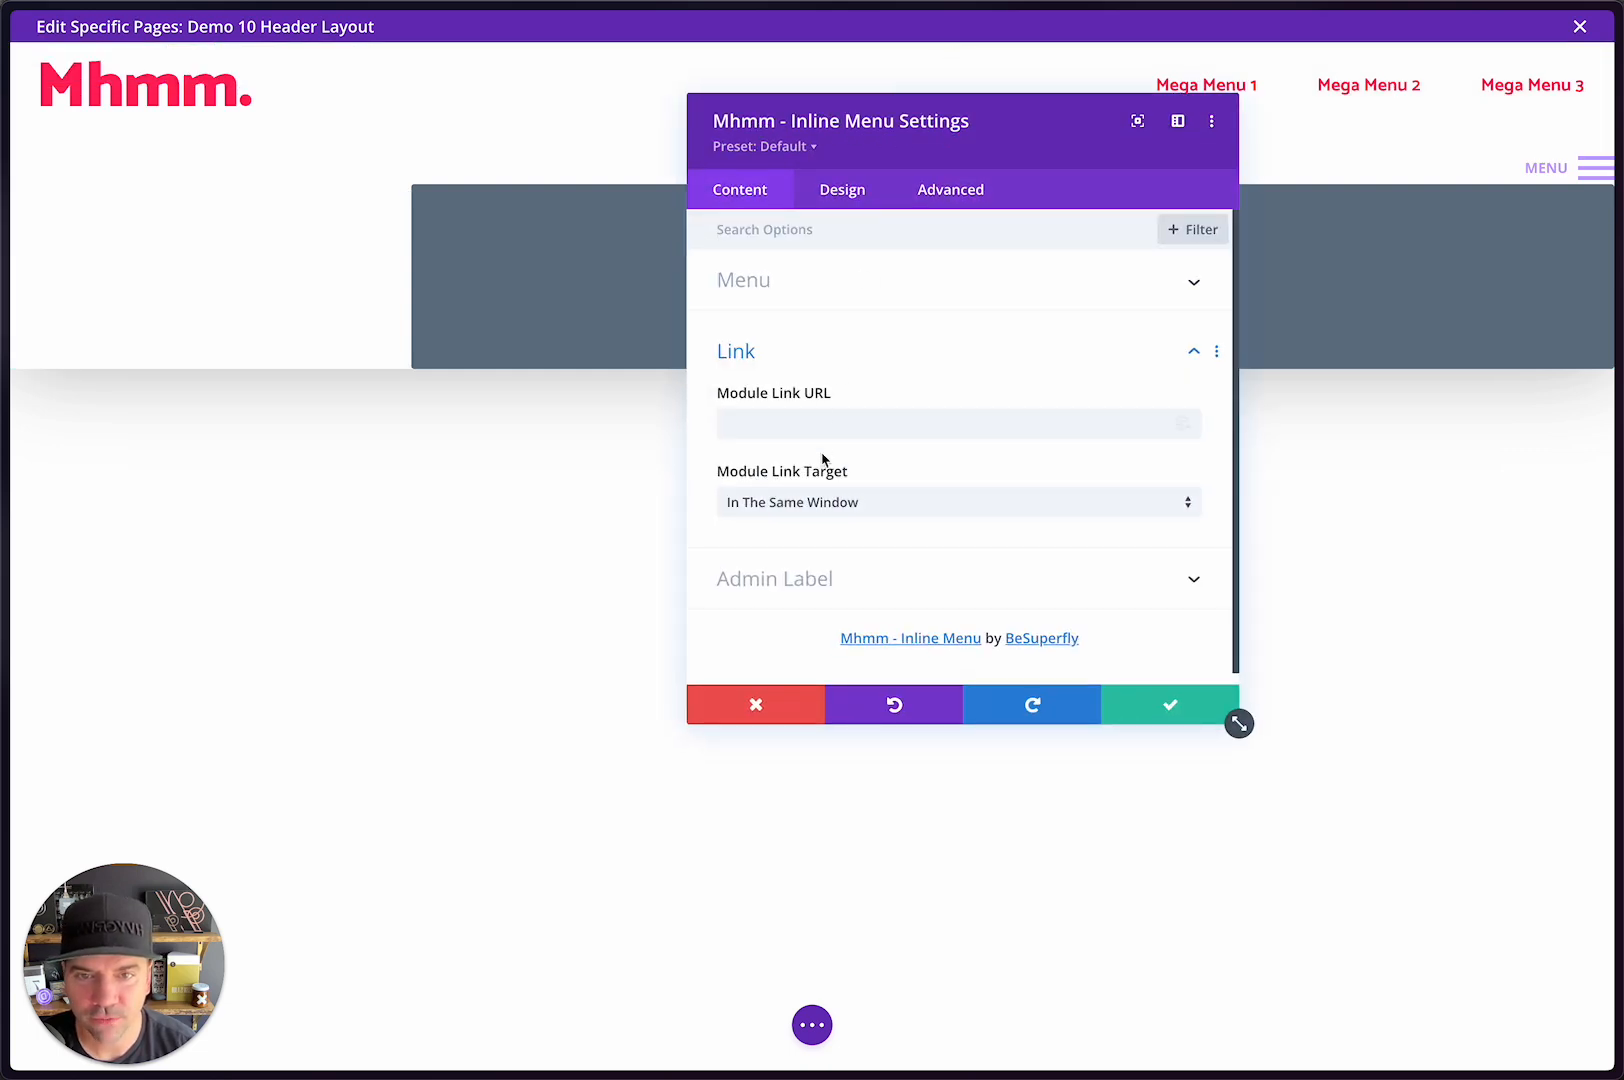
{"action": "left_click", "coordinate": [760, 285]}
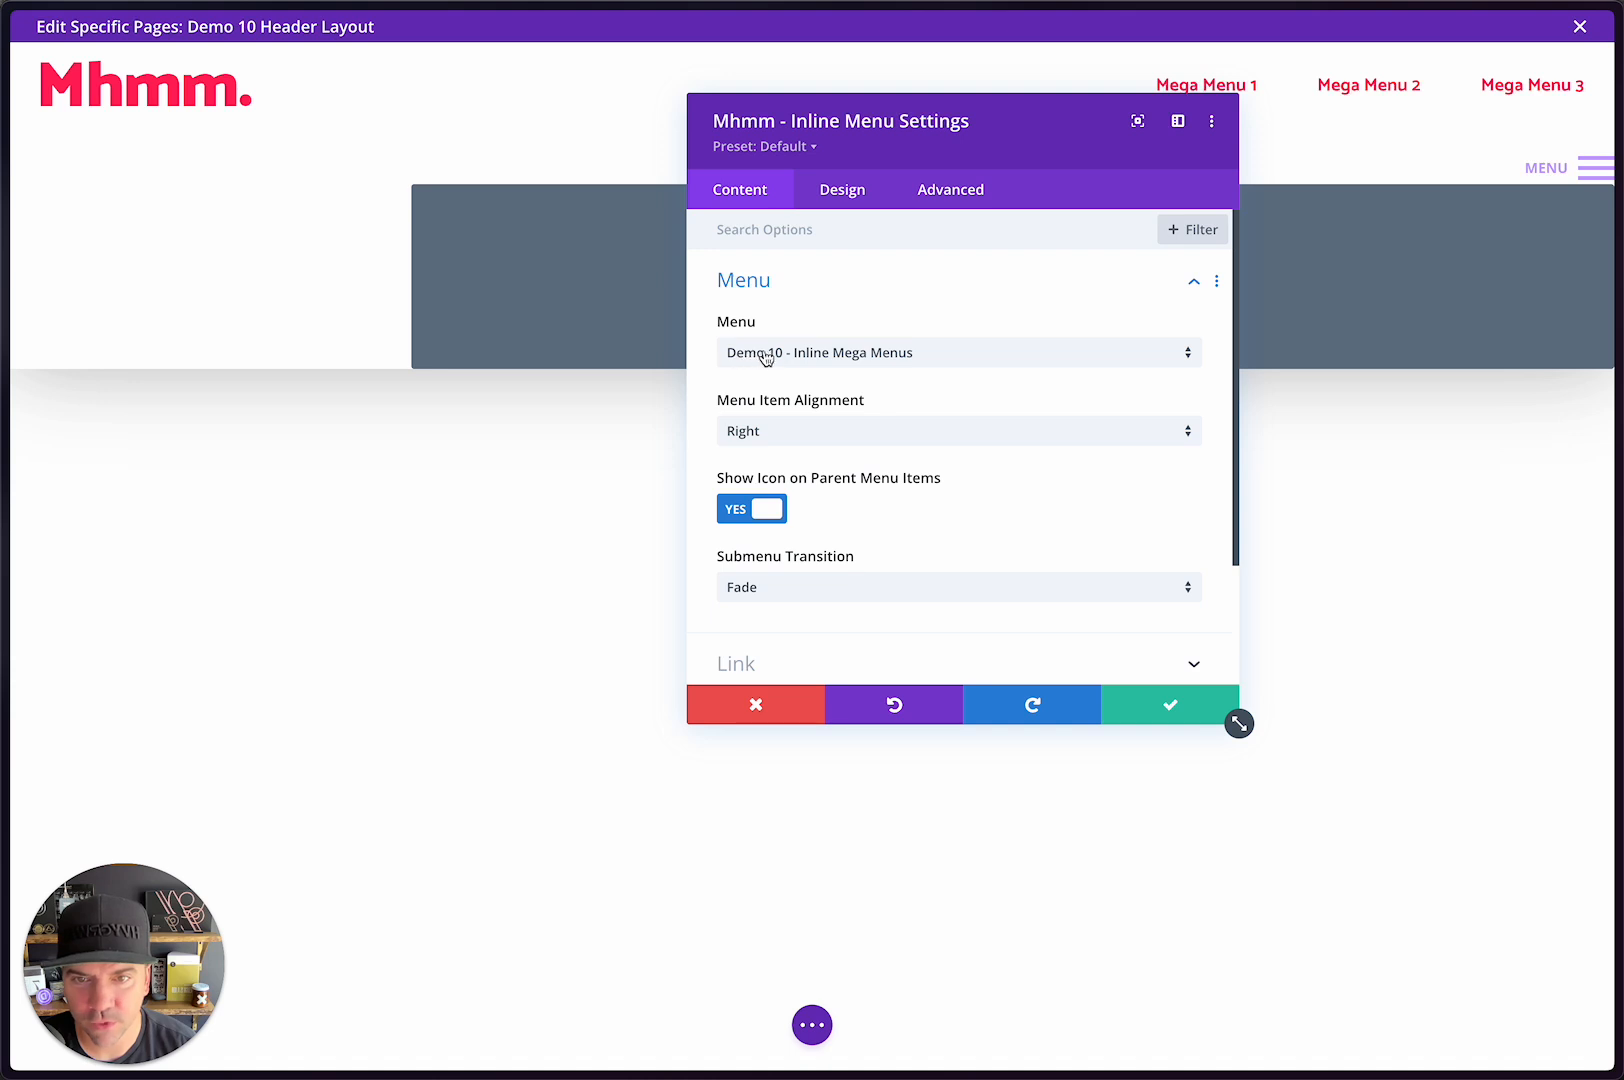
{"action": "left_click", "coordinate": [888, 358]}
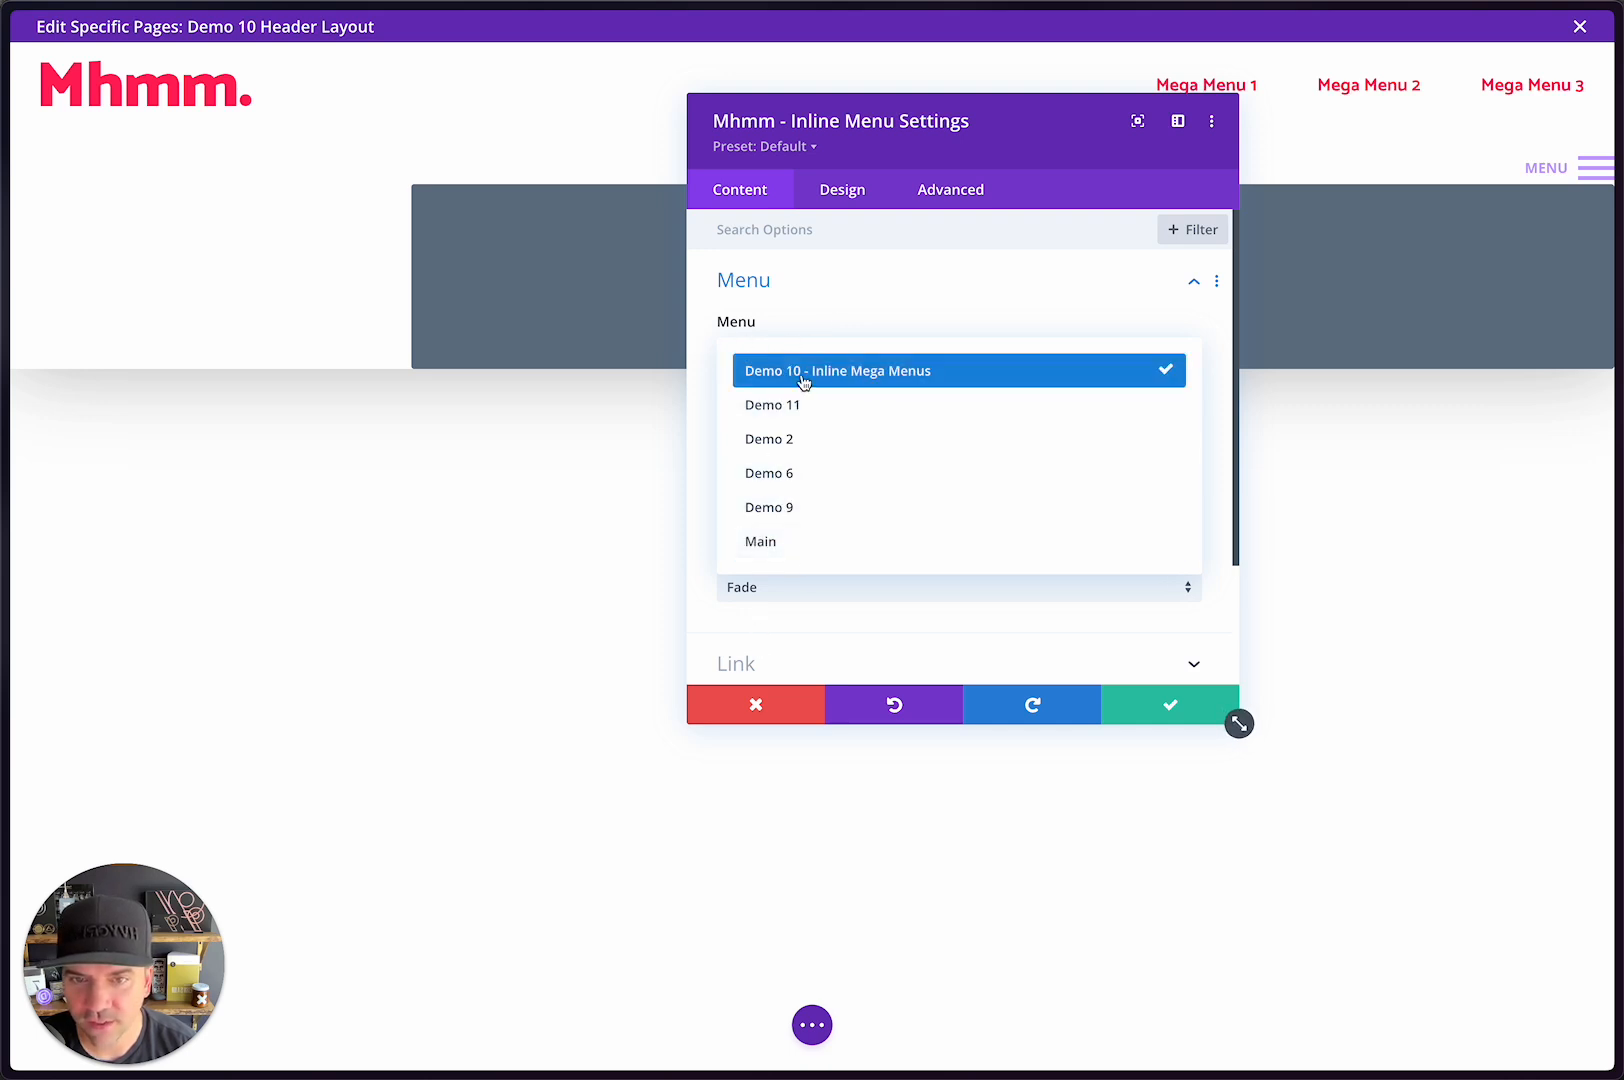
{"action": "left_click", "coordinate": [867, 377]}
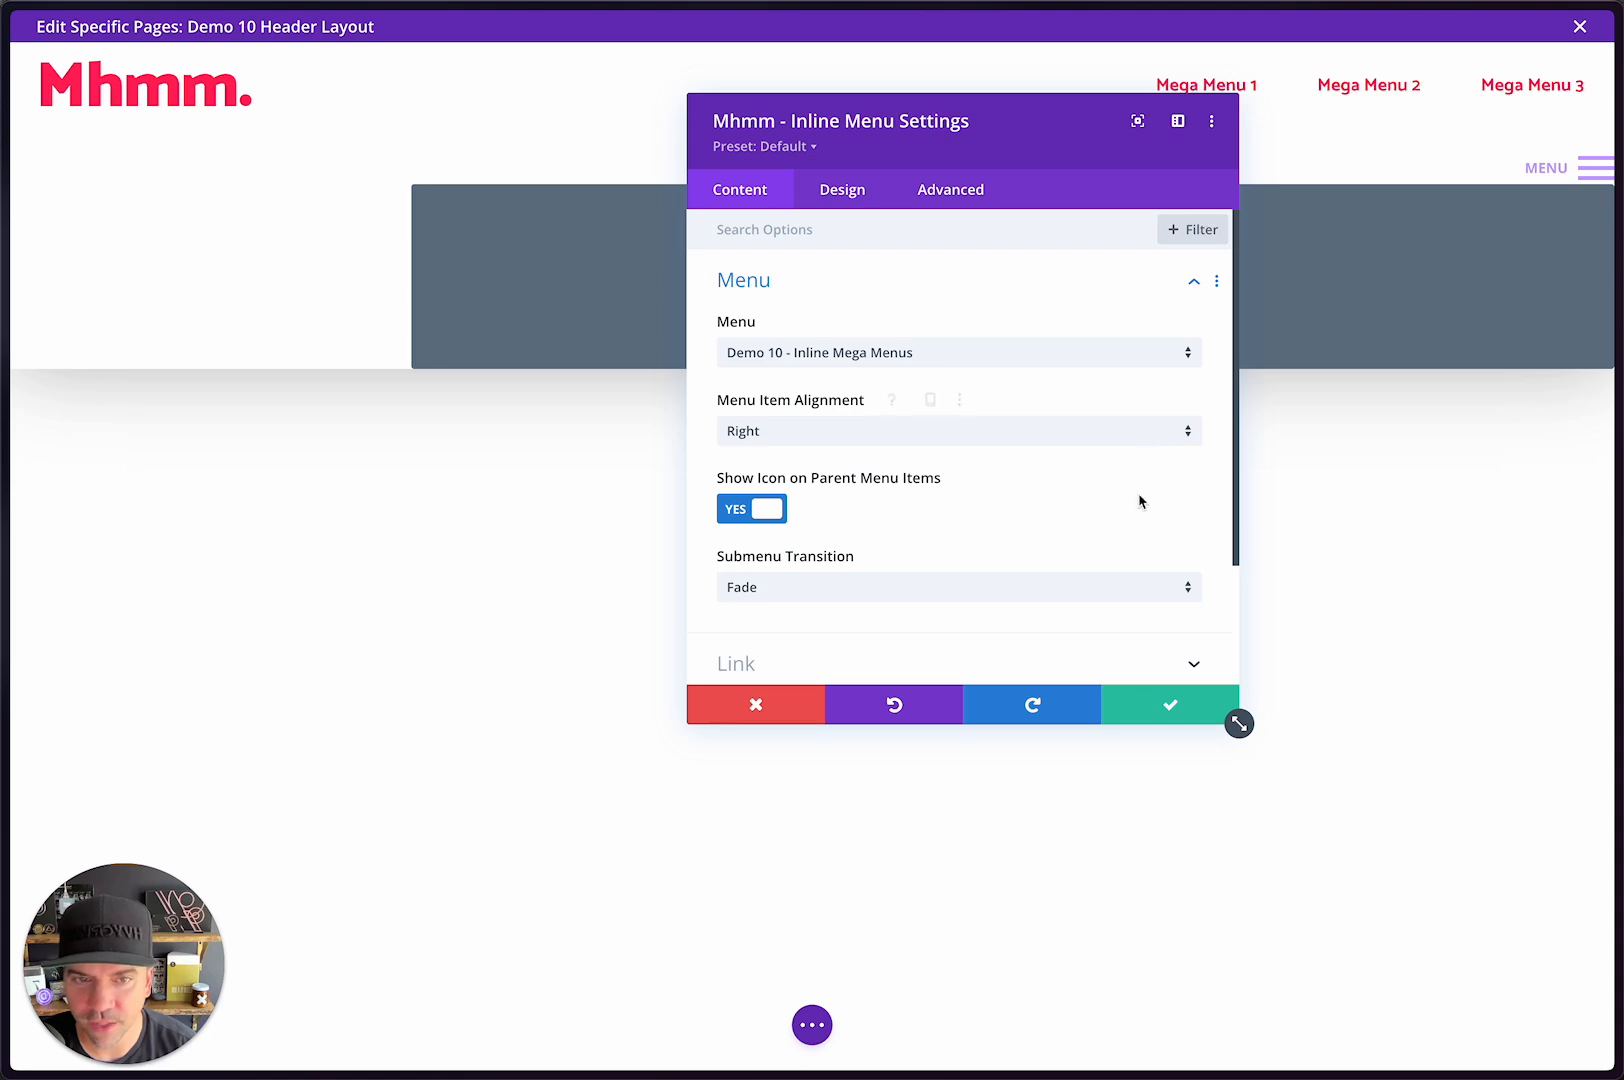
{"action": "left_click", "coordinate": [1142, 707]}
Step: Return to the Demo 10 page and check how Mega Menu 1 and Mega Menu 2 open and close
{"action": "key", "text": "ctrl+Tab"}
{"action": "key", "text": "ctrl+Tab"}
{"action": "key", "text": "ctrl+Tab"}
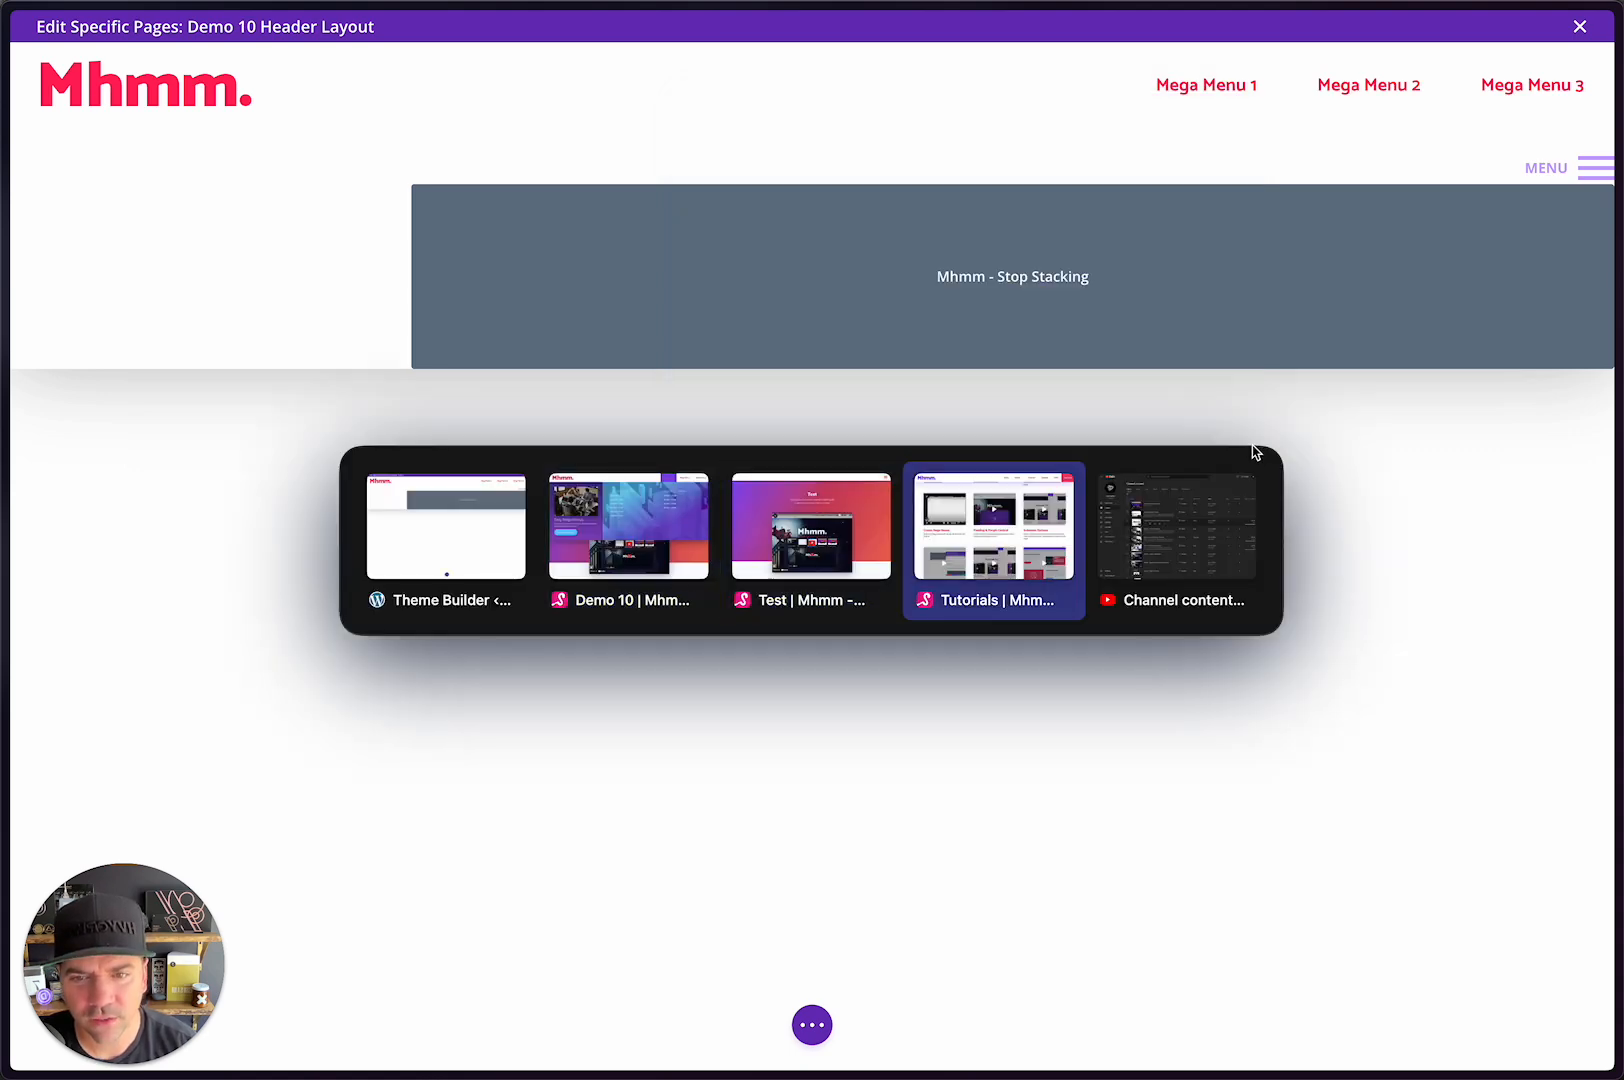
{"action": "key", "text": "ctrl+Tab"}
{"action": "key", "text": "ctrl+Tab"}
{"action": "key", "text": "ctrl+Tab"}
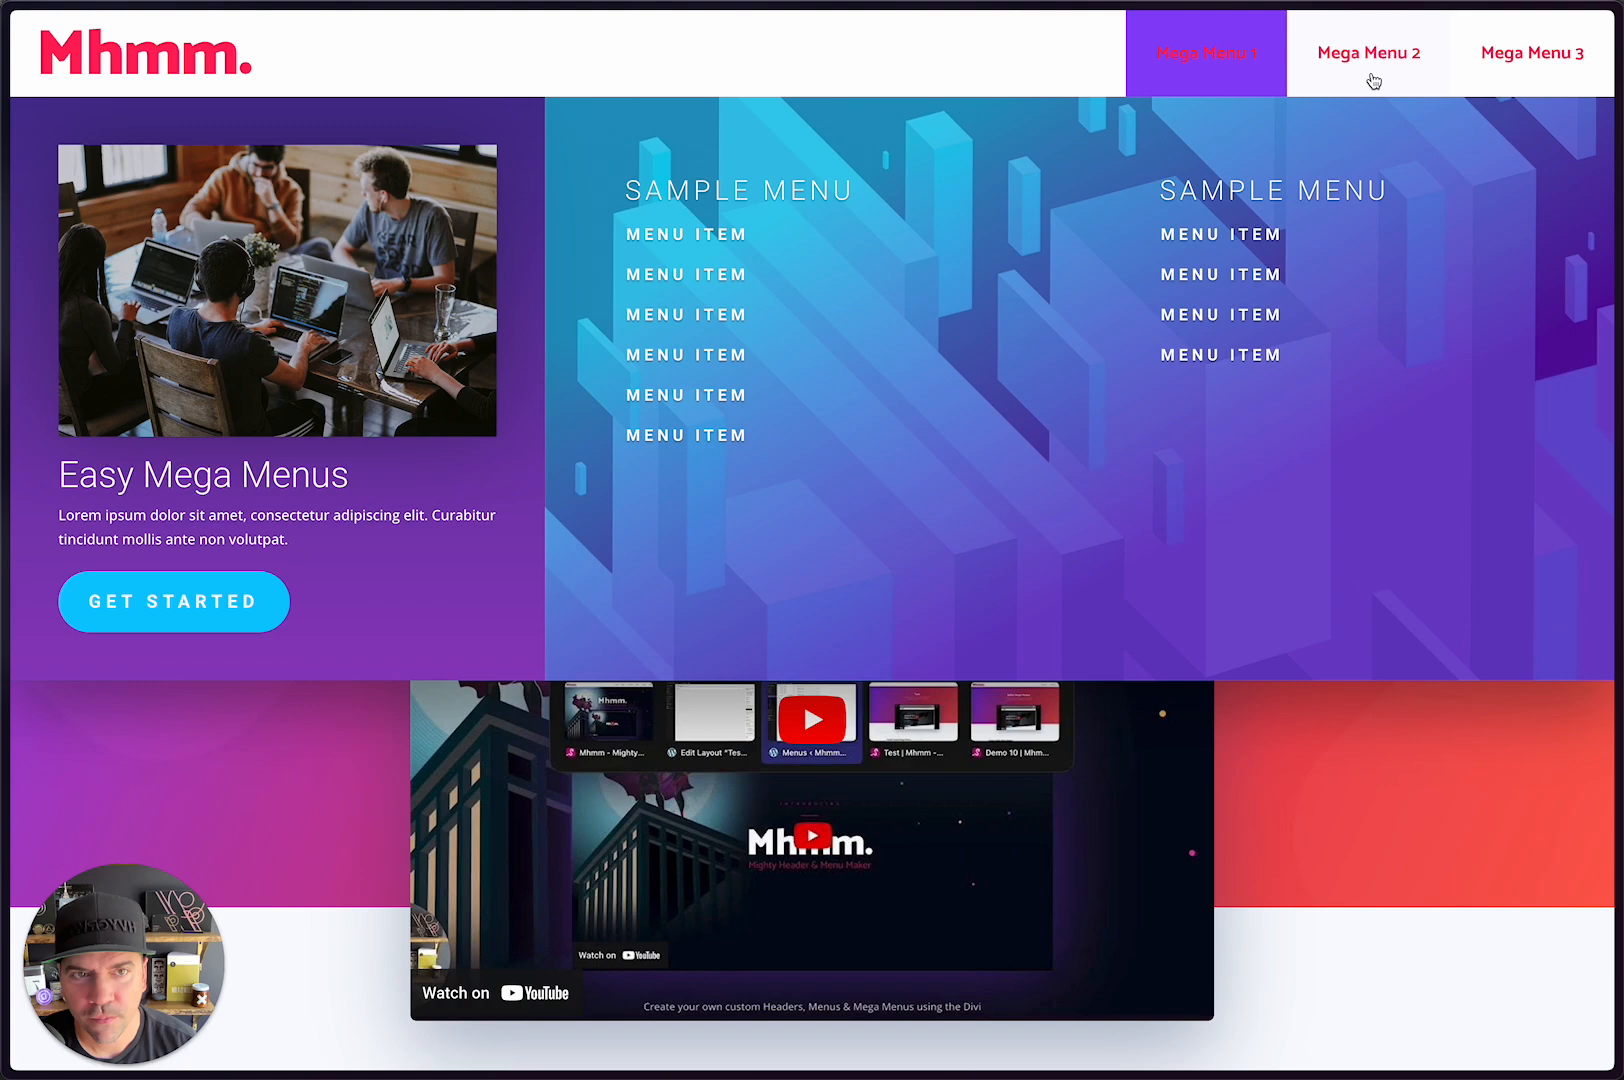
{"action": "left_click", "coordinate": [1368, 60]}
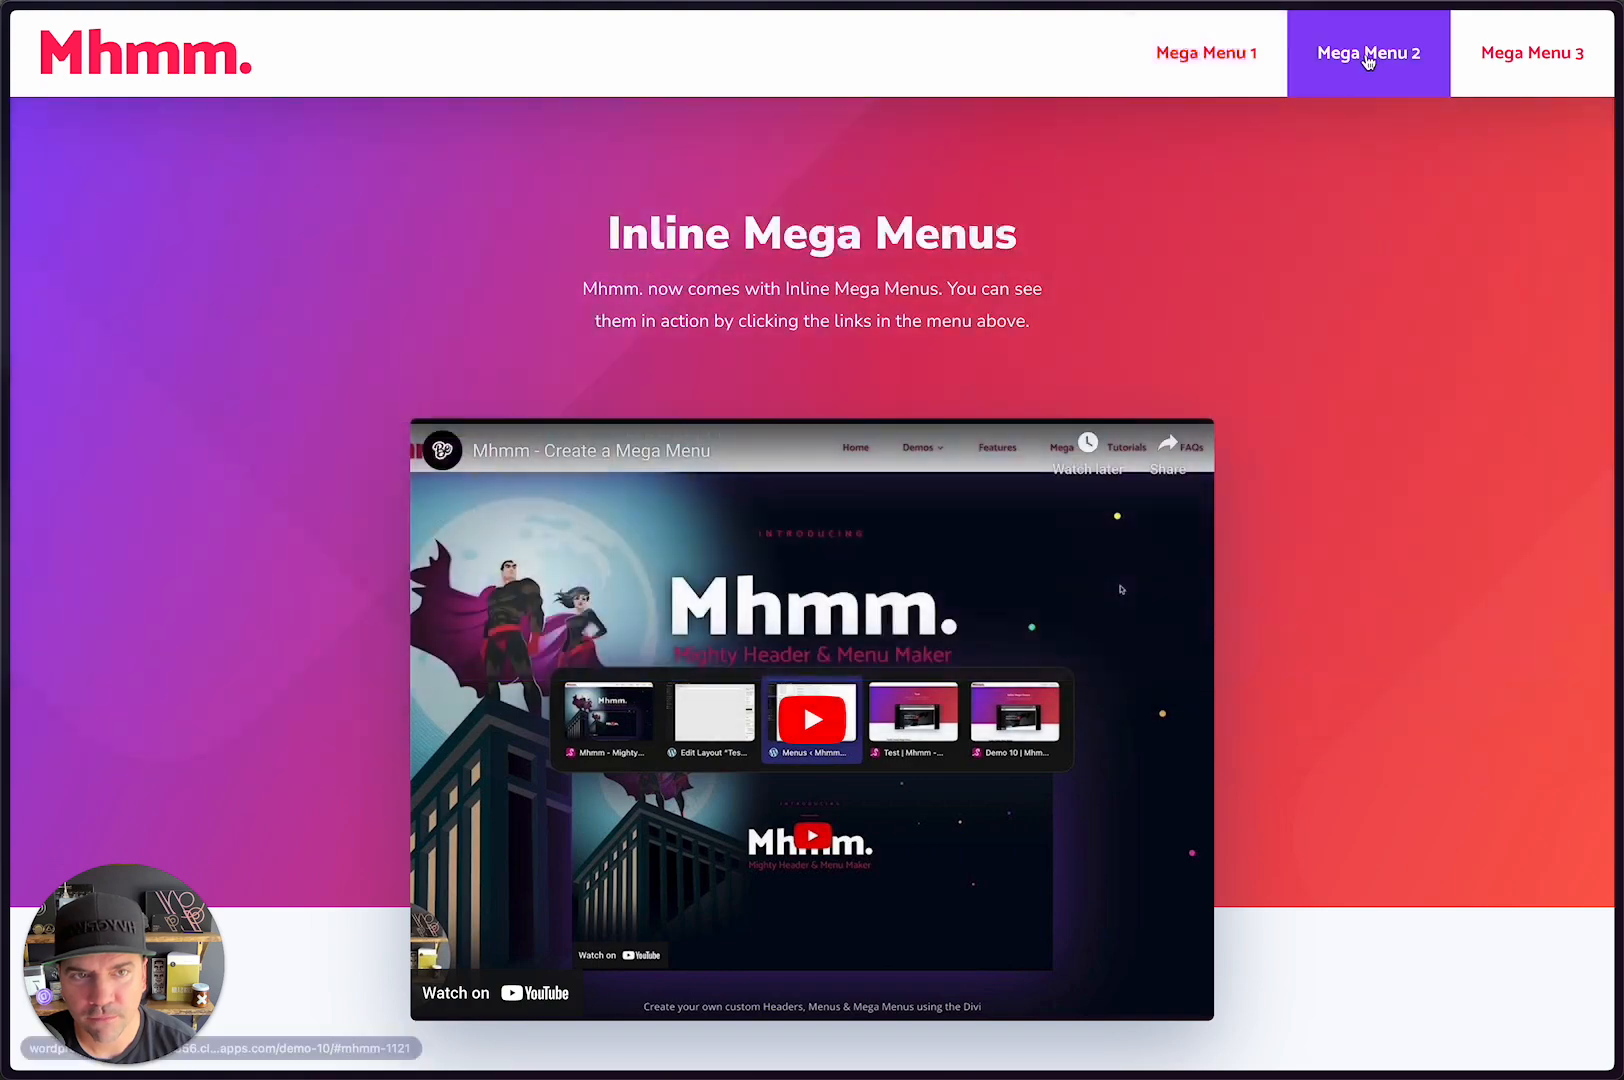
{"action": "left_click", "coordinate": [1237, 63]}
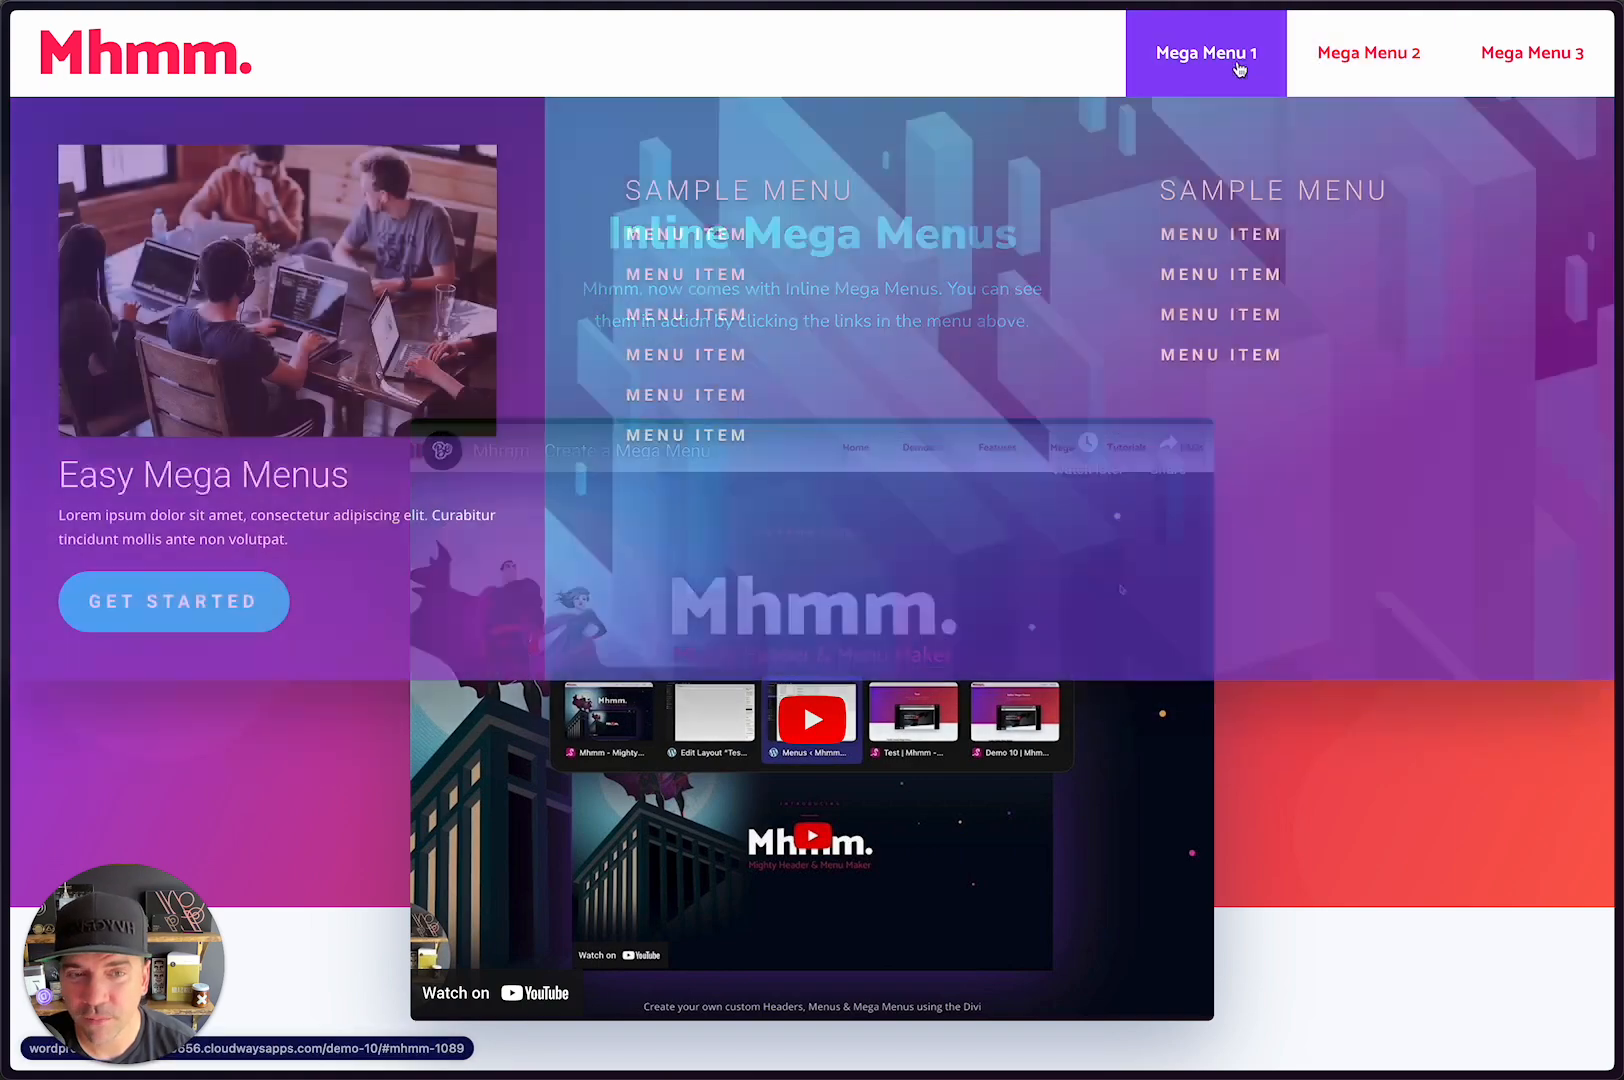
{"action": "left_click", "coordinate": [1239, 66]}
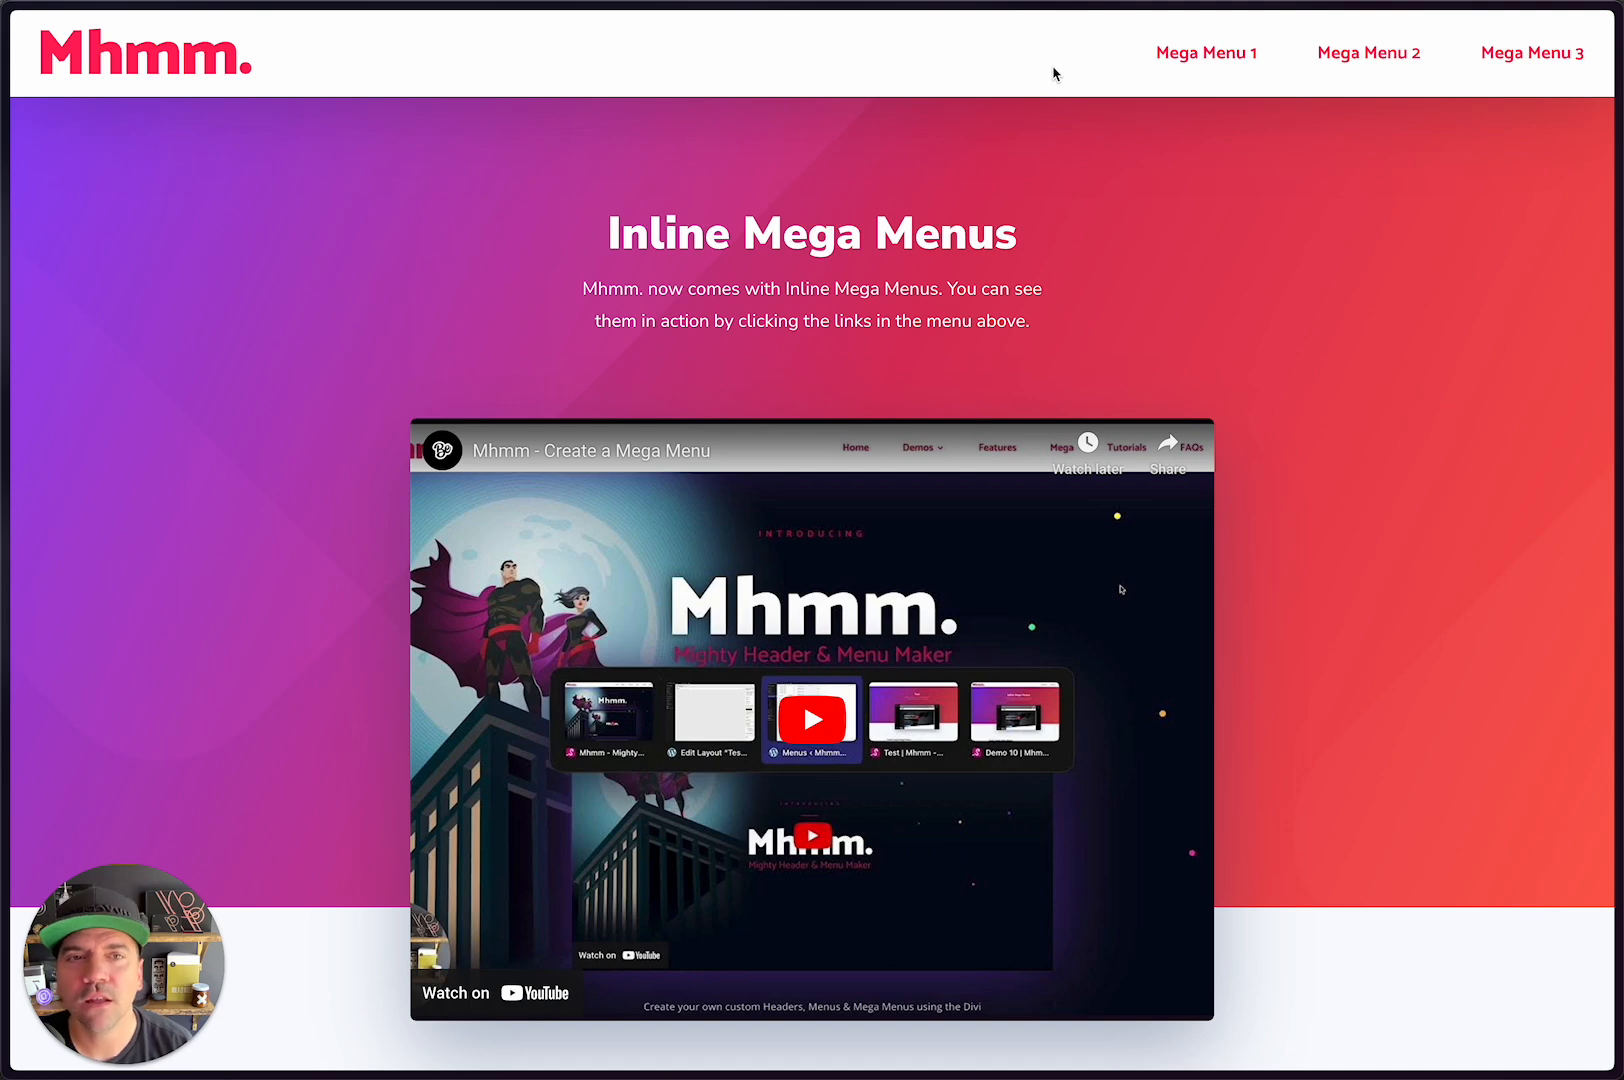
Step: Go back to the Demo 10 header layout and review which menu the Inline Menu module uses
{"action": "key", "text": "ctrl+Tab"}
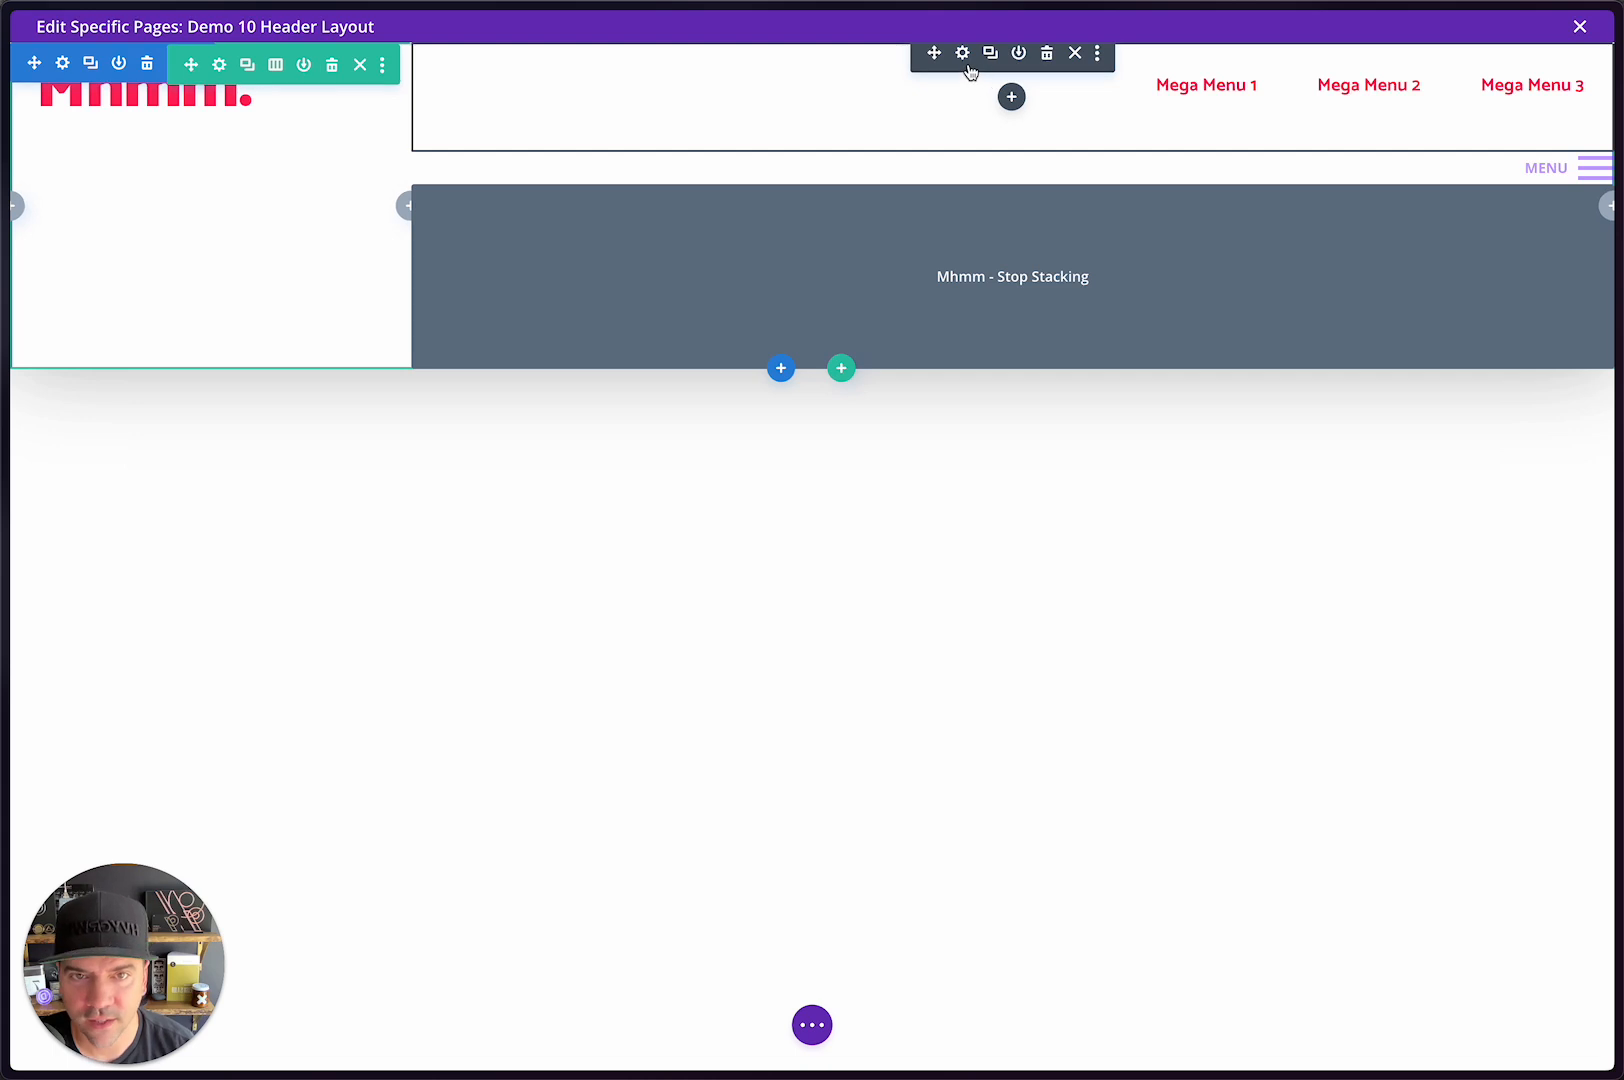
{"action": "left_click", "coordinate": [961, 53]}
{"action": "left_click", "coordinate": [753, 290]}
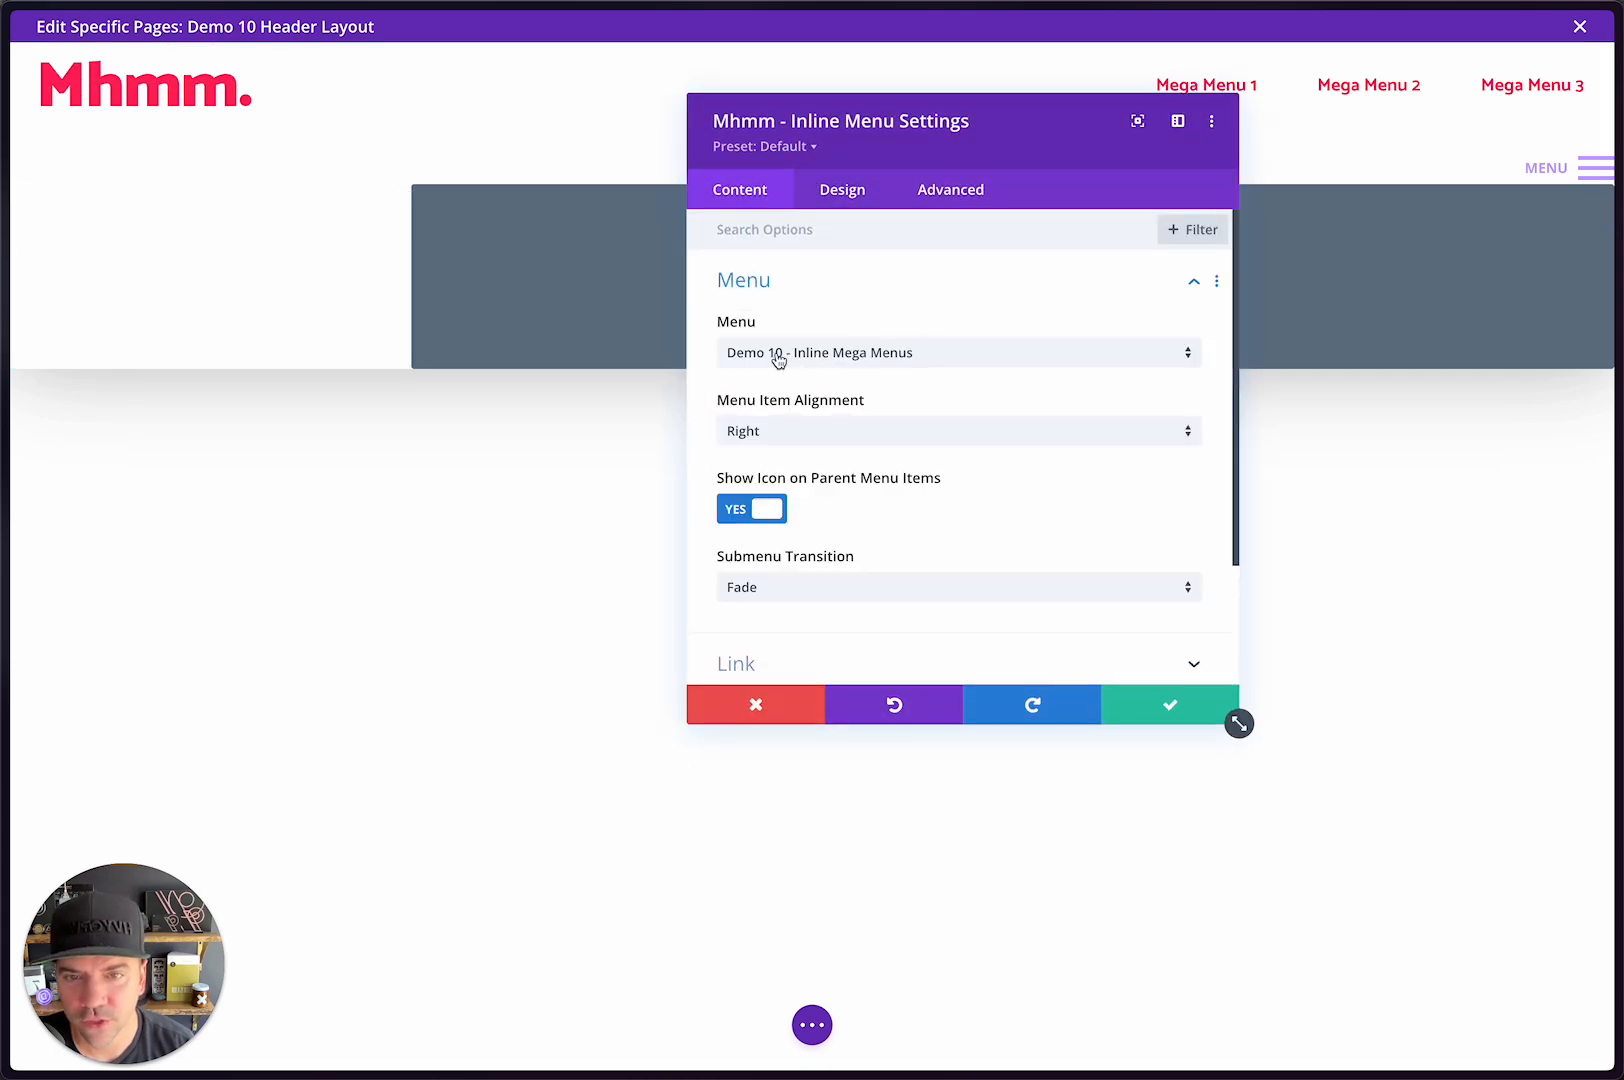
{"action": "left_click", "coordinate": [1128, 704]}
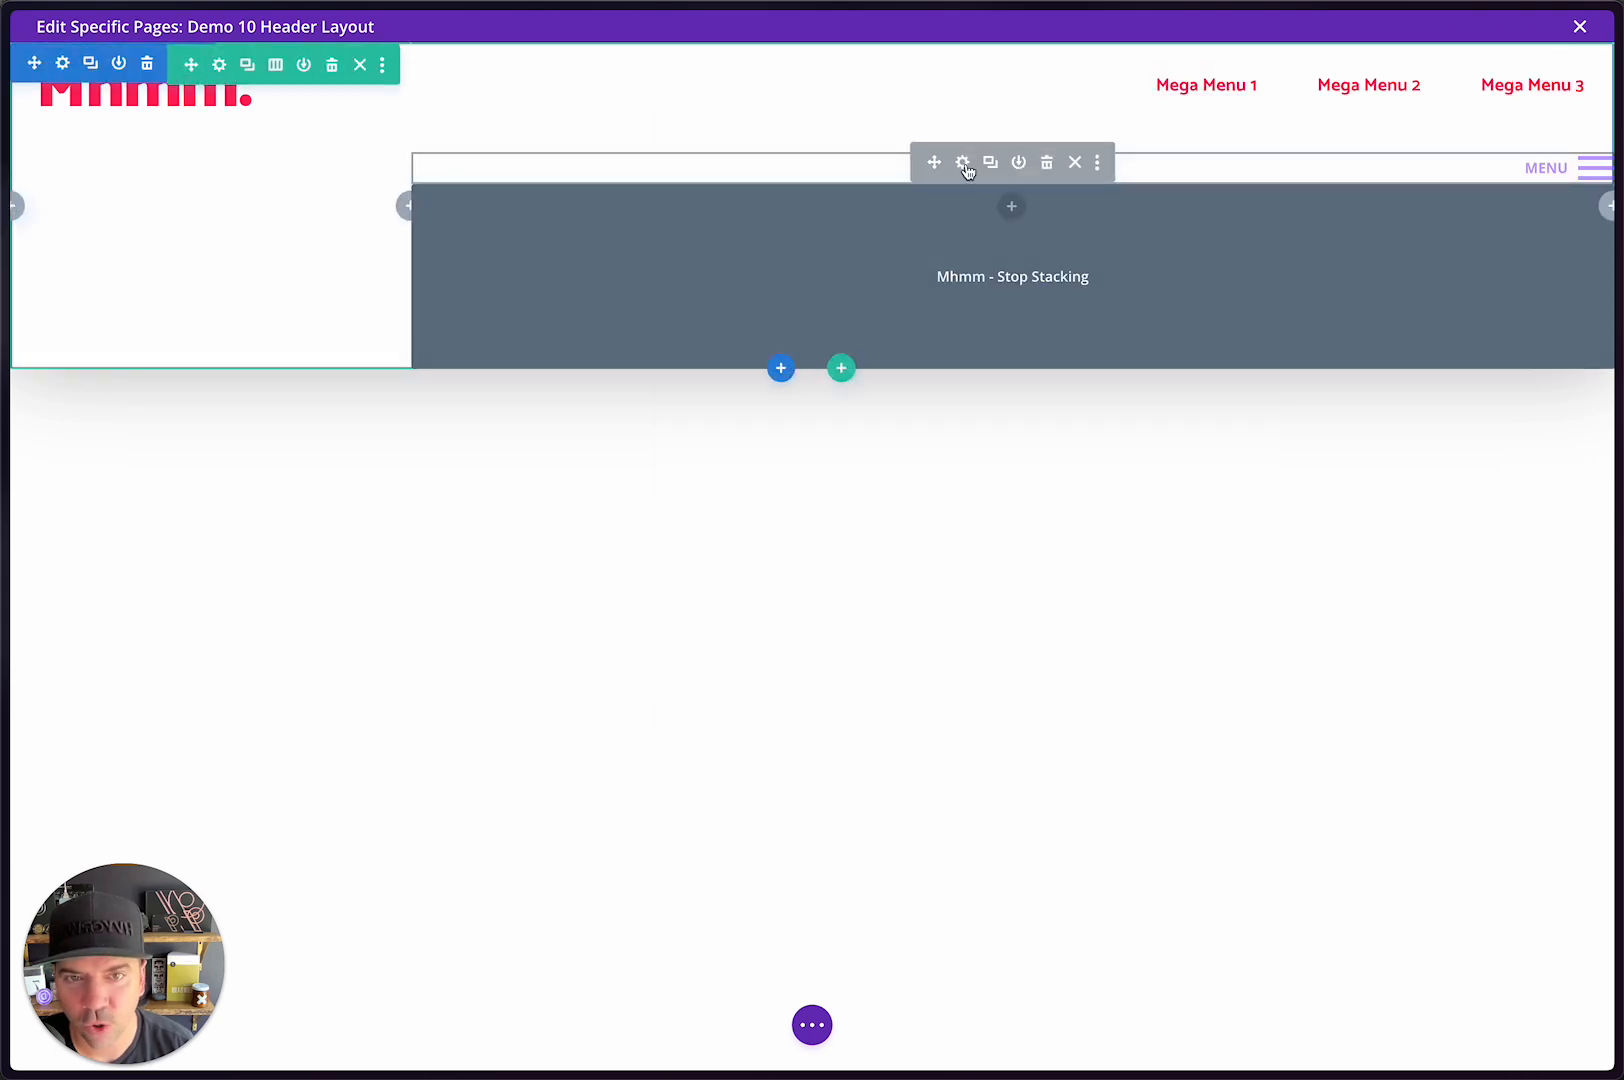
Step: Set the Mhmm Hamburger module's menu to "Demo 10 - Inline Mega Menus" and save the header layout
{"action": "left_click", "coordinate": [963, 170]}
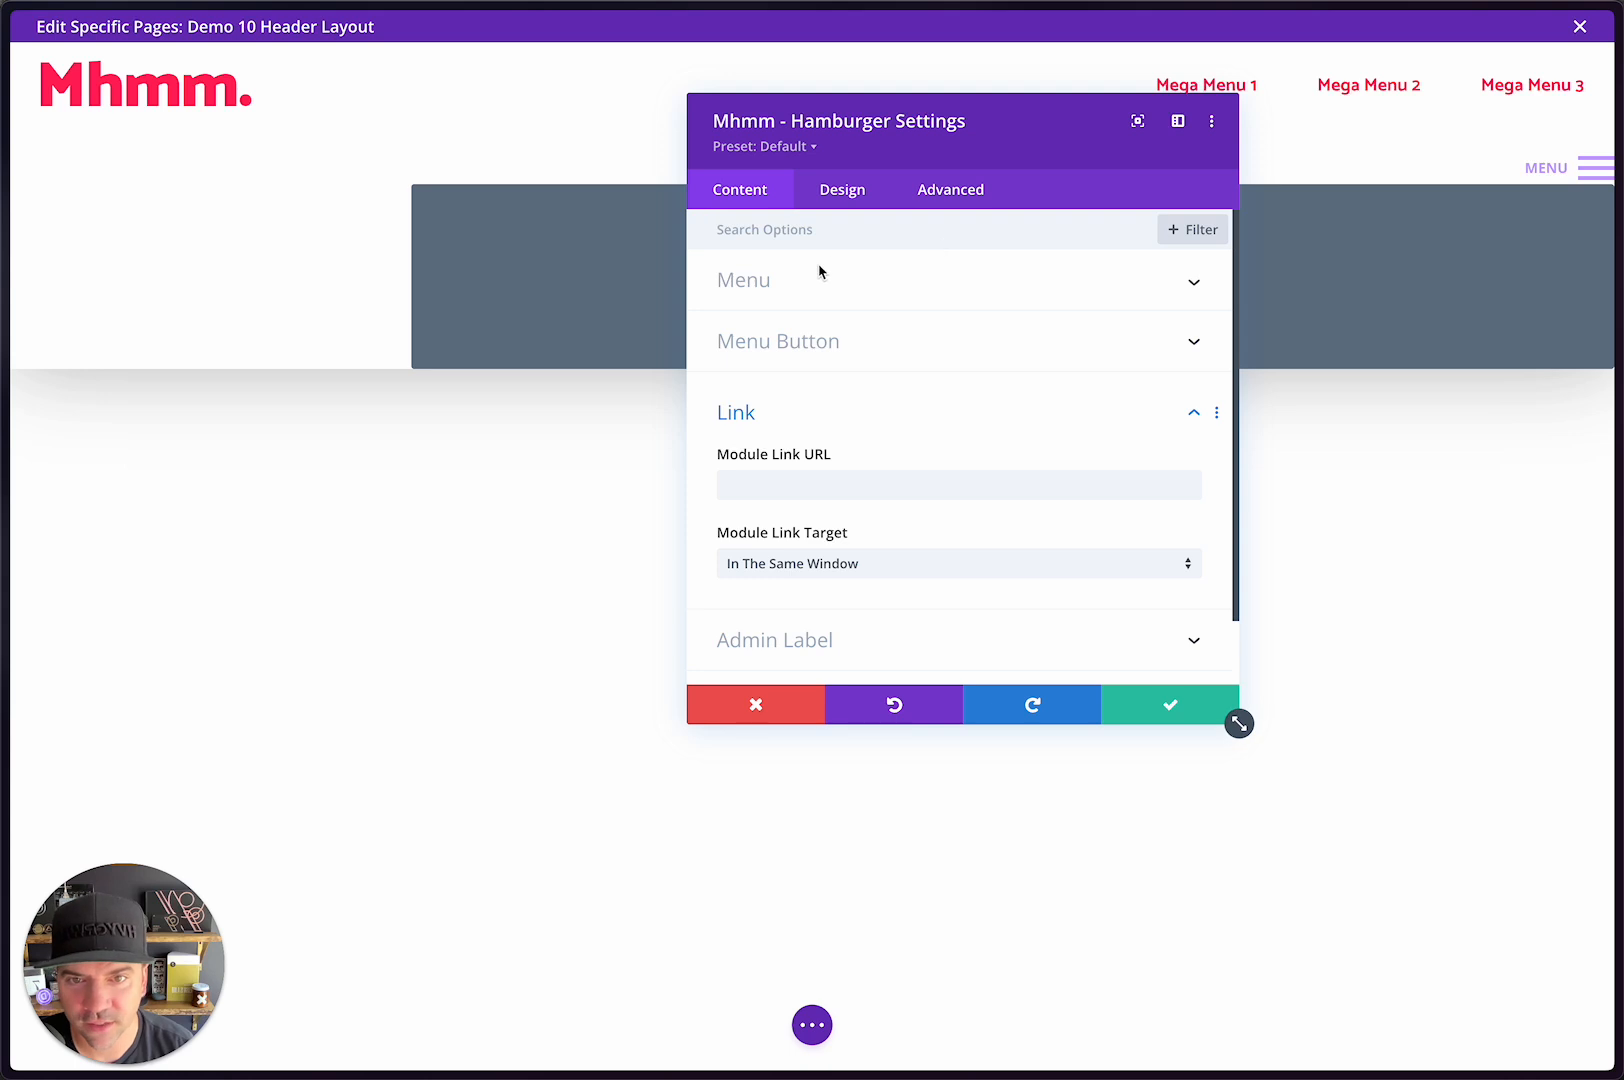
{"action": "left_click", "coordinate": [795, 285]}
{"action": "left_click", "coordinate": [760, 355]}
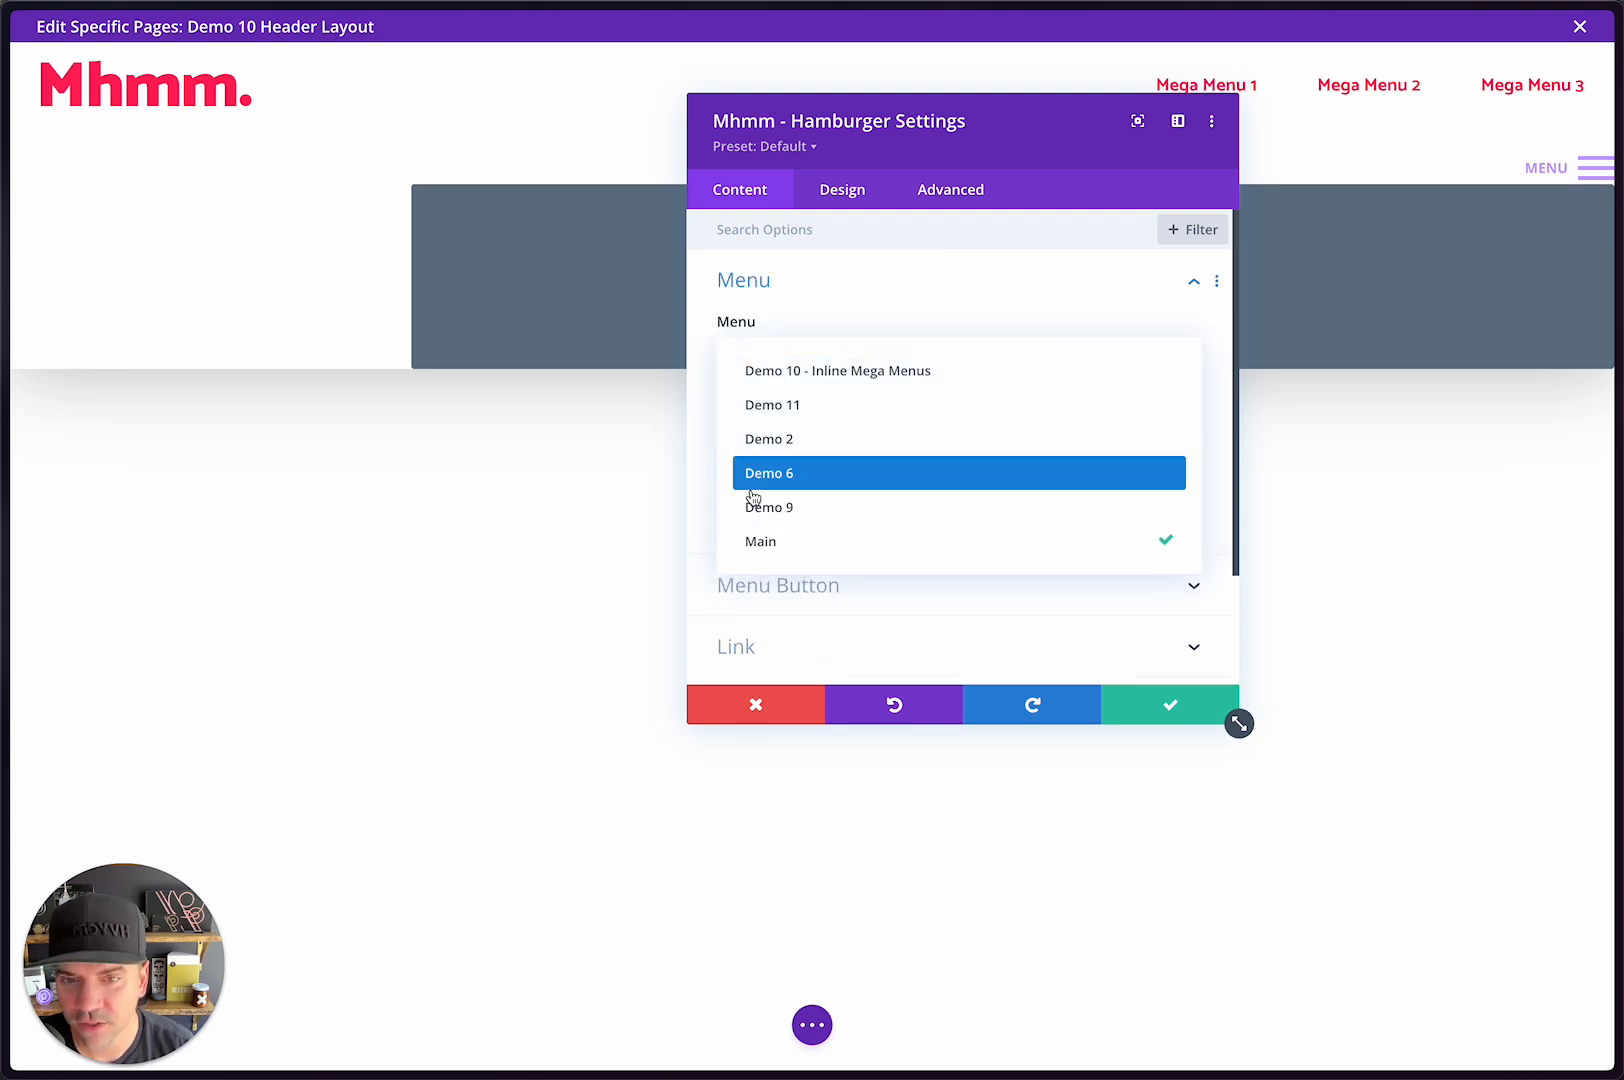
{"action": "left_click", "coordinate": [803, 370]}
{"action": "left_click", "coordinate": [1141, 709]}
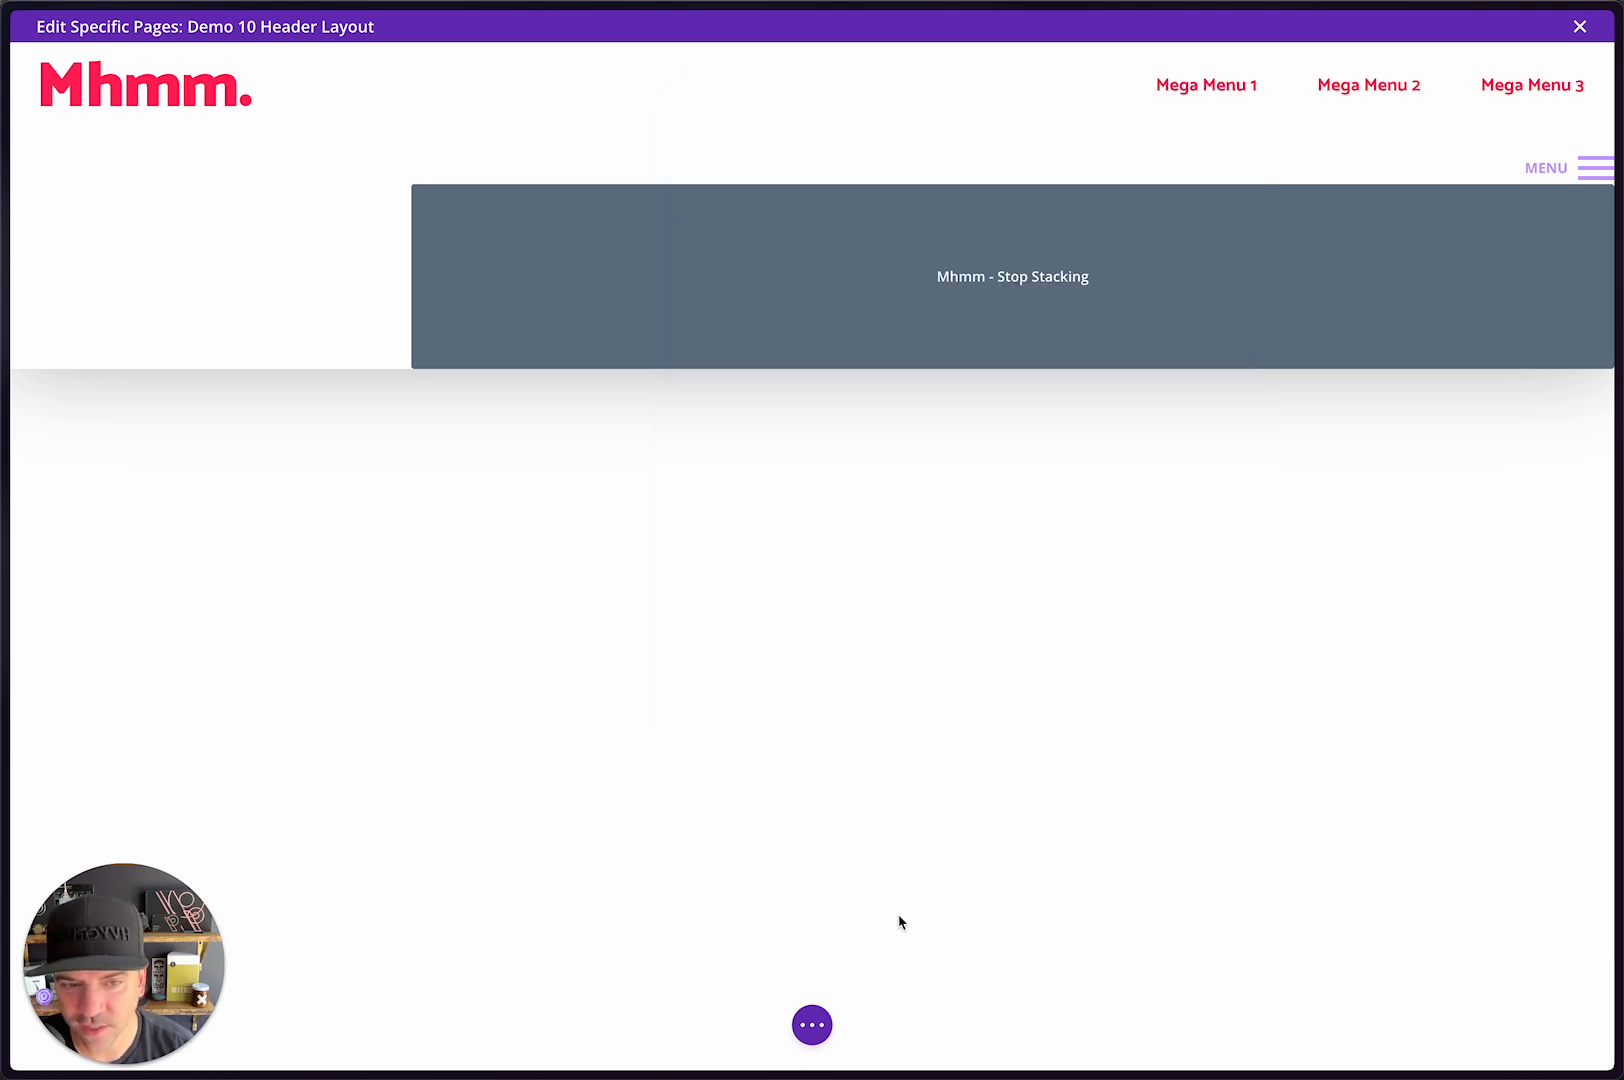
{"action": "left_click", "coordinate": [814, 1025]}
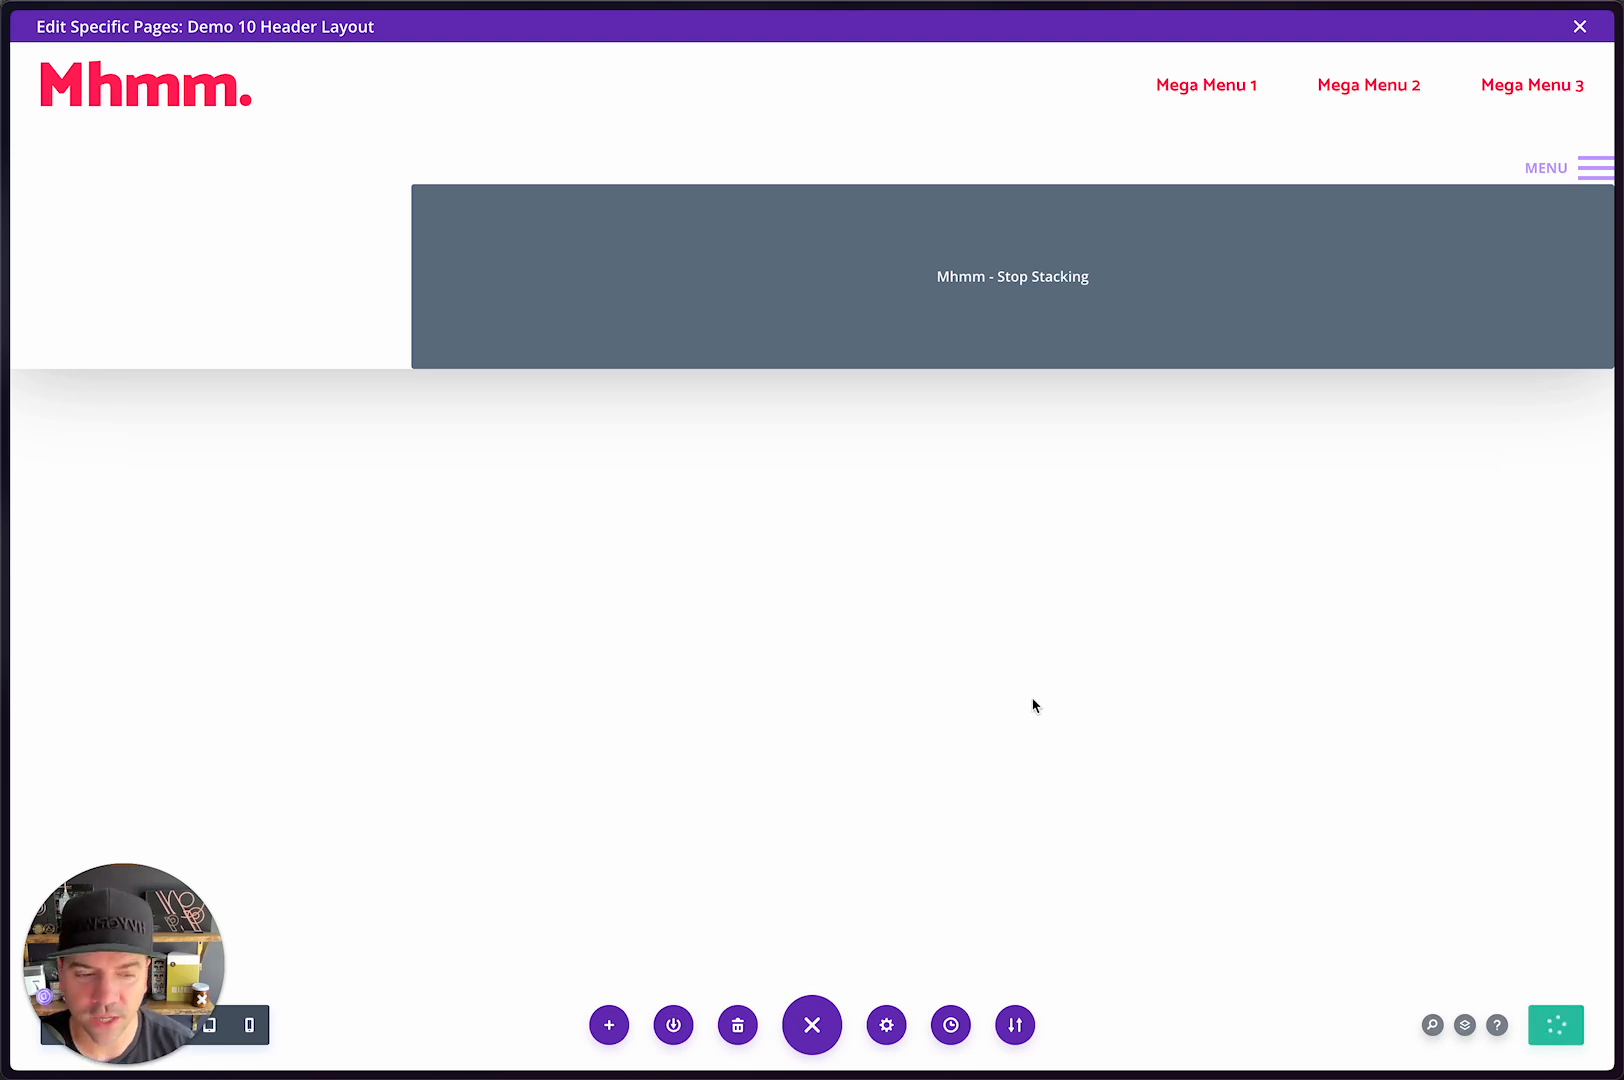
Step: Switch to the Demo 10 page and test all three mega menus in the desktop header
{"action": "key", "text": "ctrl+Tab"}
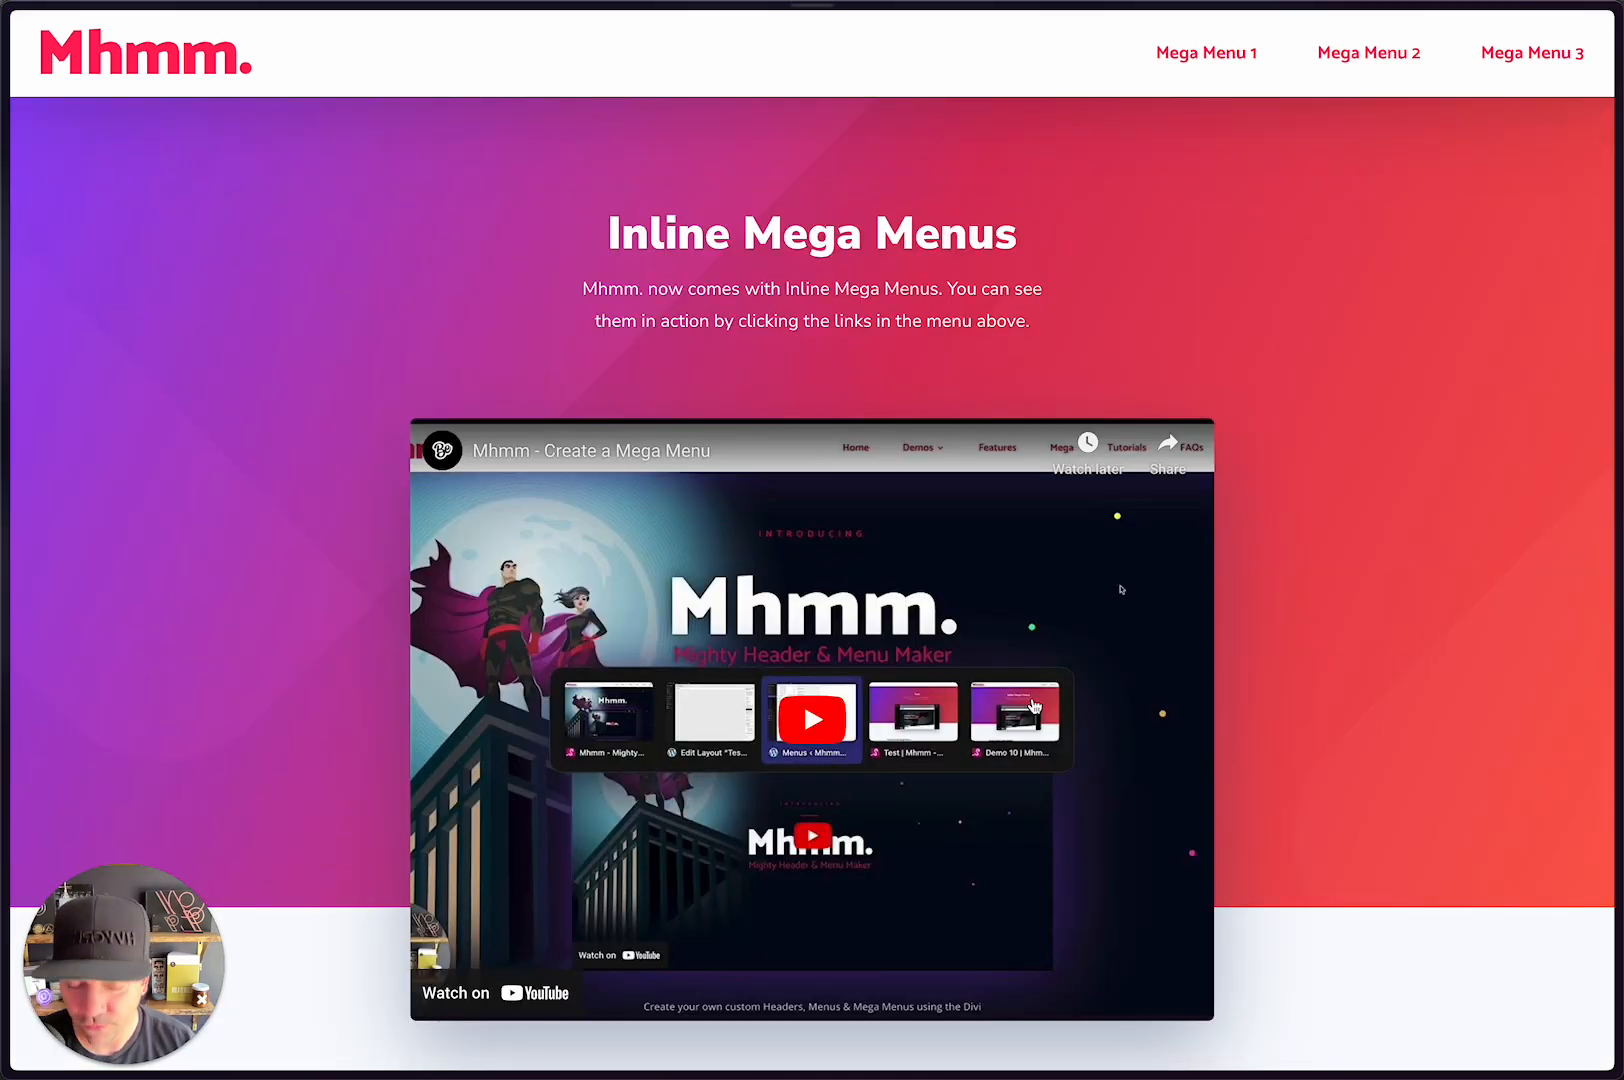
{"action": "scroll", "coordinate": [1400, 357], "scroll_direction": "down", "scroll_amount": 1}
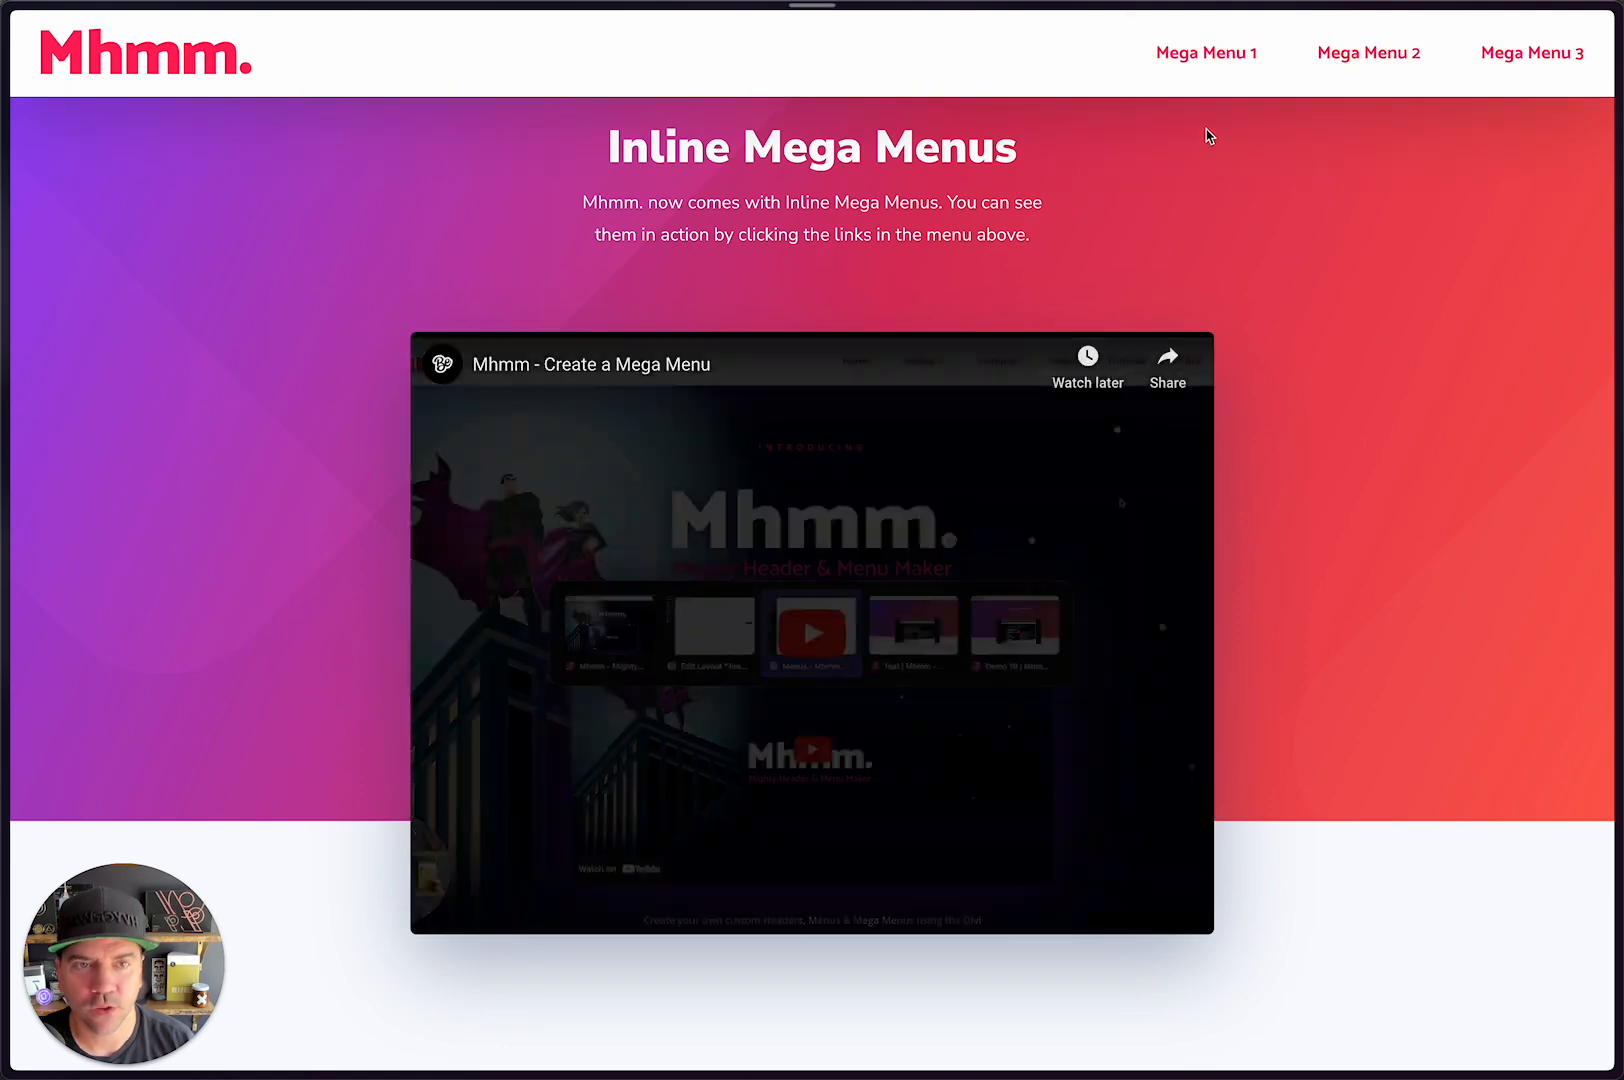
{"action": "scroll", "coordinate": [945, 220], "scroll_direction": "up", "scroll_amount": 1}
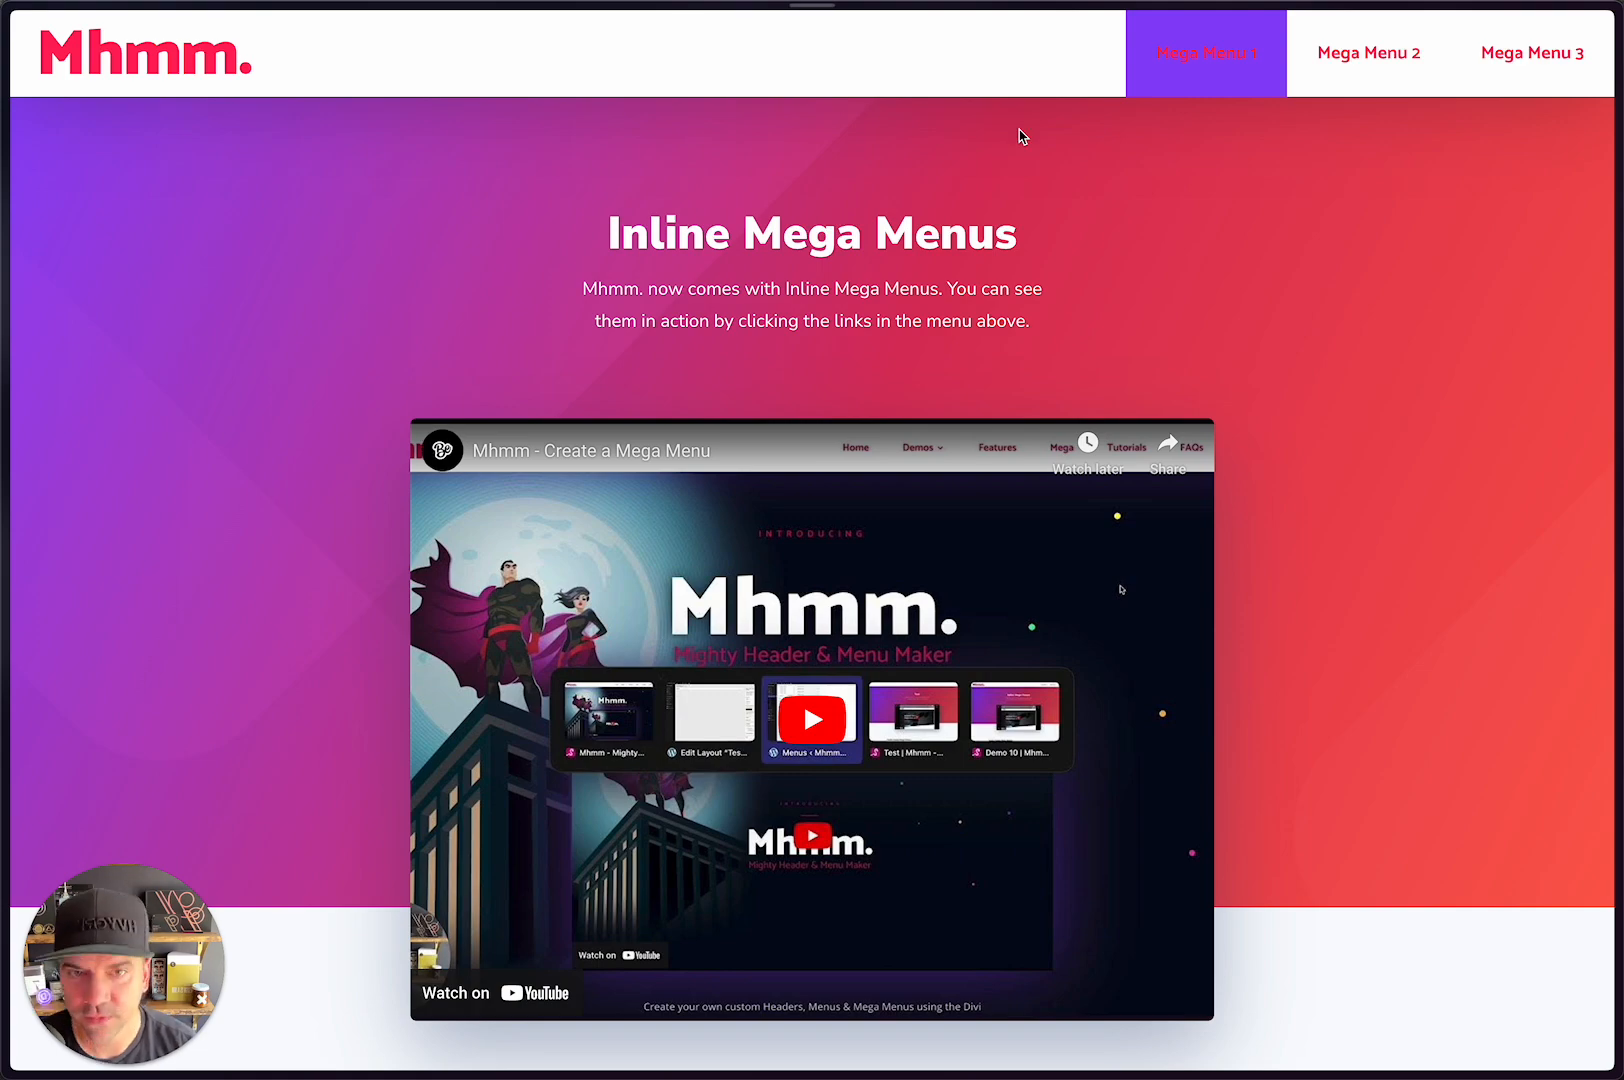
{"action": "scroll", "coordinate": [805, 174], "scroll_direction": "down", "scroll_amount": 1}
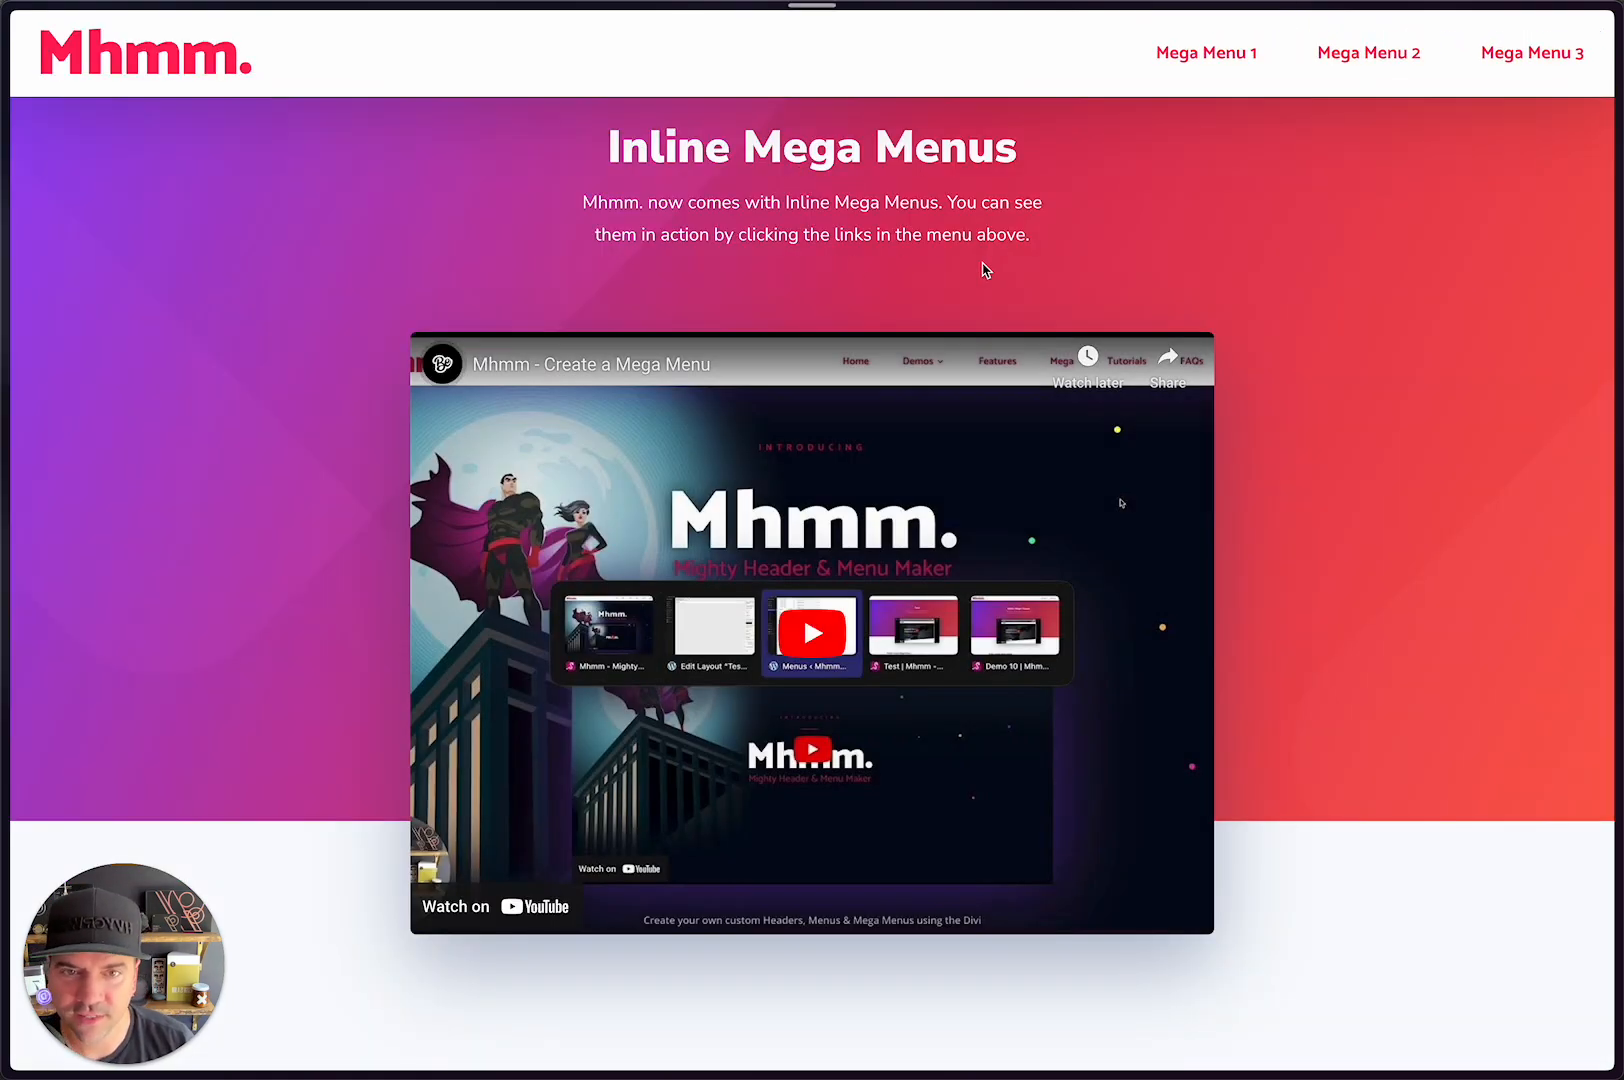
{"action": "scroll", "coordinate": [980, 265], "scroll_direction": "up", "scroll_amount": 1}
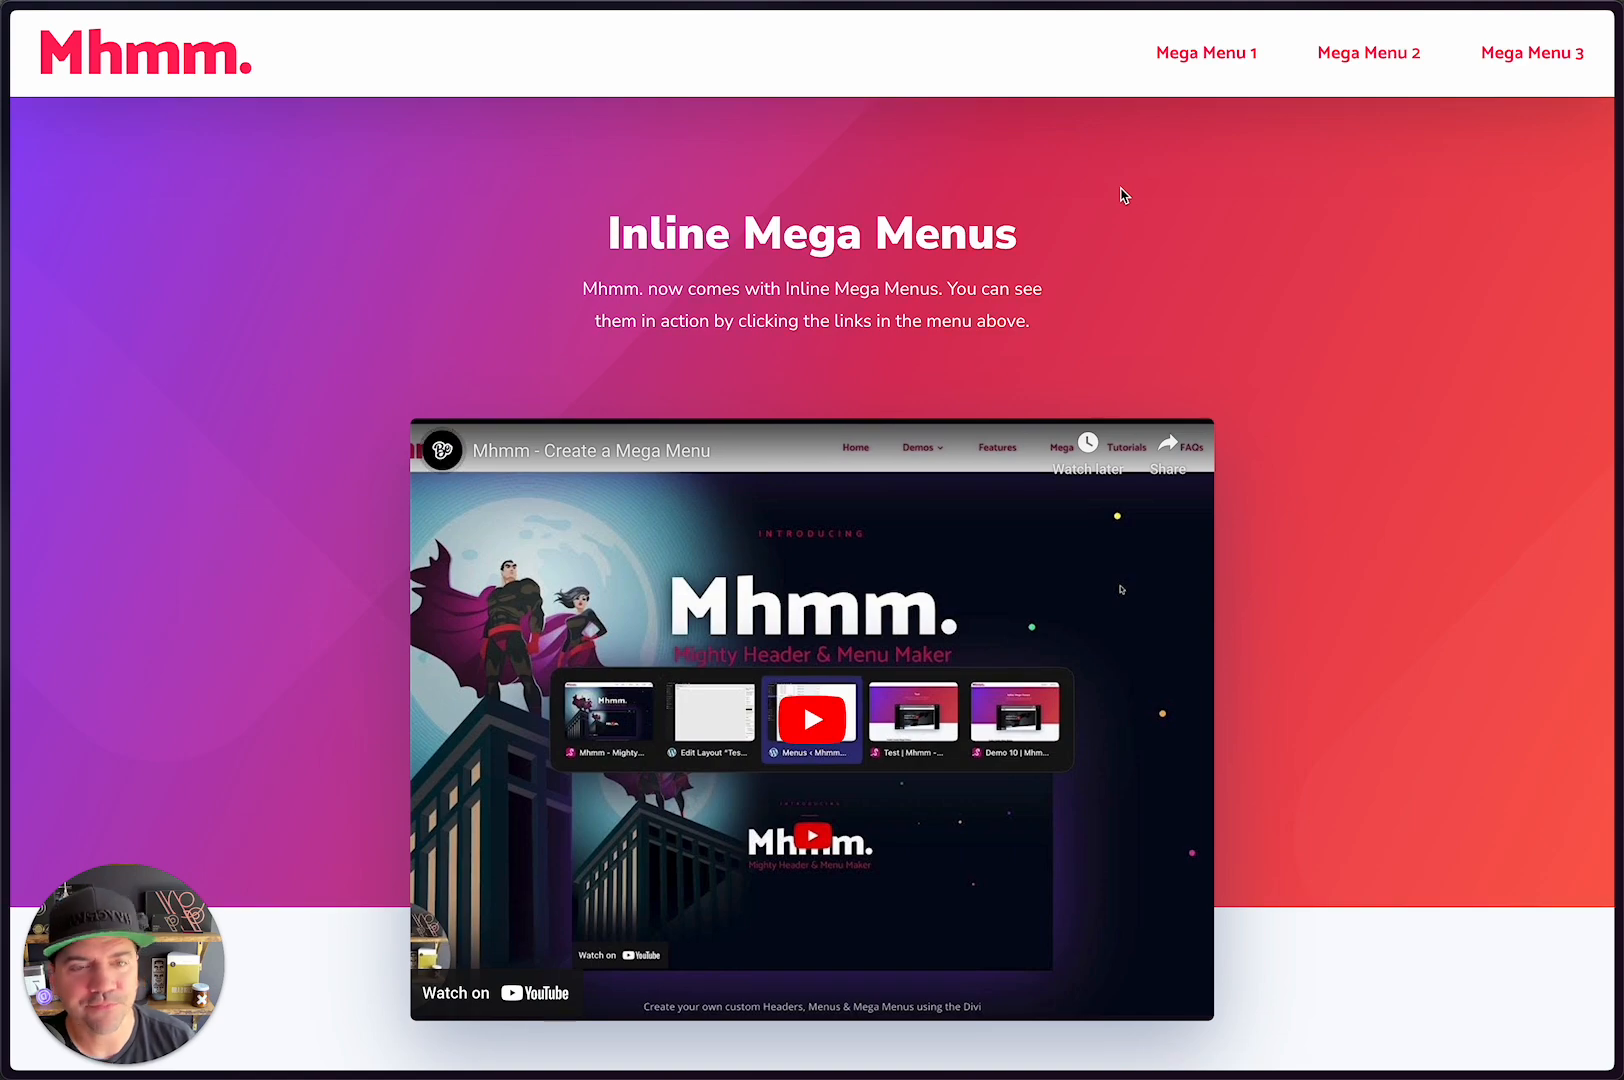
{"action": "left_click", "coordinate": [1276, 72]}
{"action": "left_click", "coordinate": [1378, 74]}
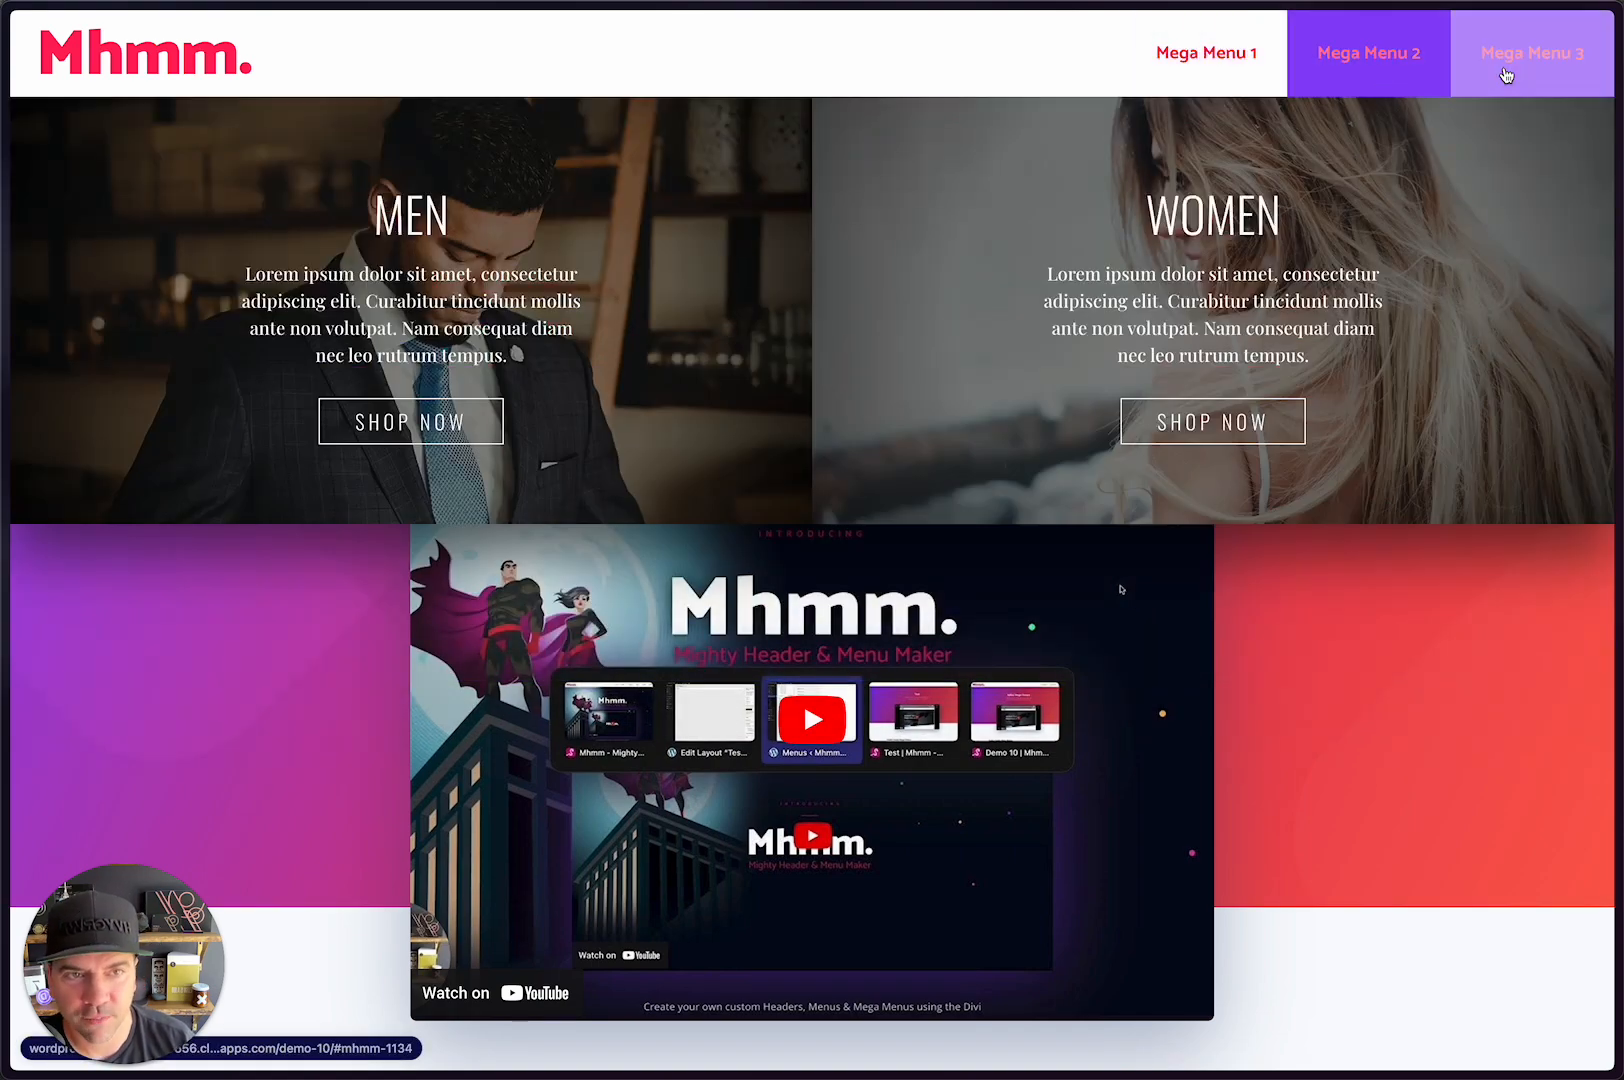
{"action": "left_click", "coordinate": [1504, 67]}
{"action": "left_click", "coordinate": [1142, 60]}
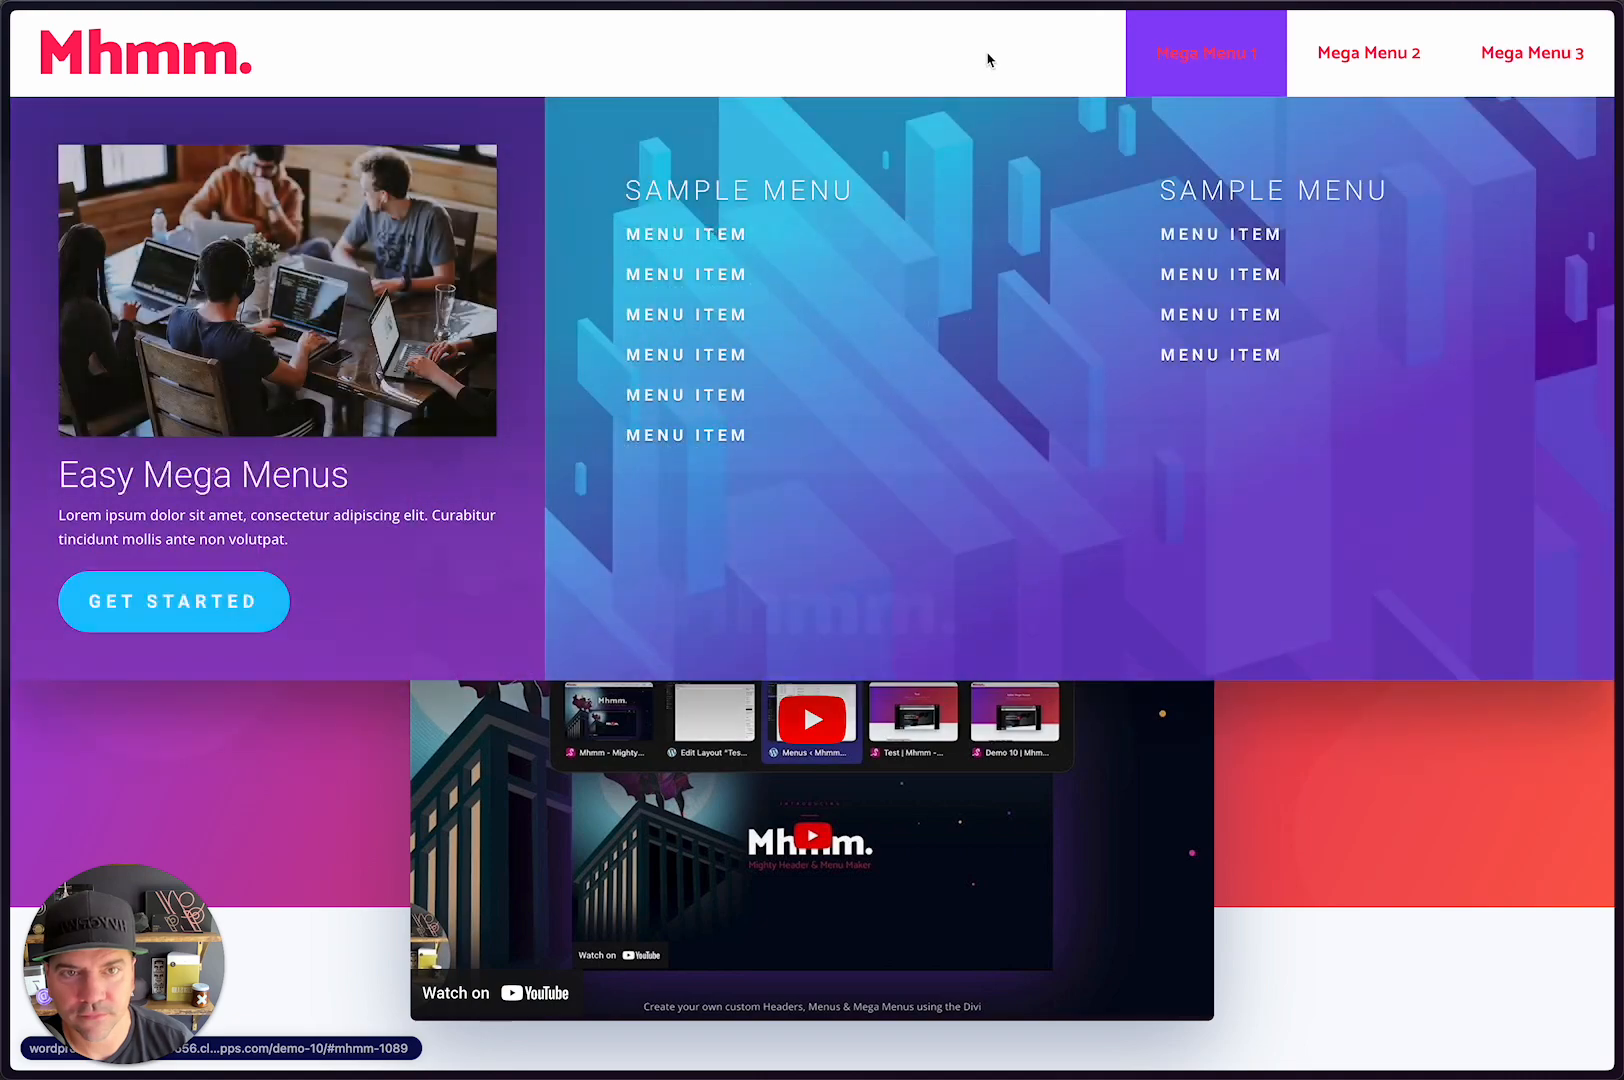
{"action": "left_click", "coordinate": [986, 54]}
Step: Inspect the Demo 10 page with the developer tools in responsive device mode, keeping the tools window clear of the page
{"action": "right_click", "coordinate": [1436, 432]}
{"action": "left_click", "coordinate": [1498, 742]}
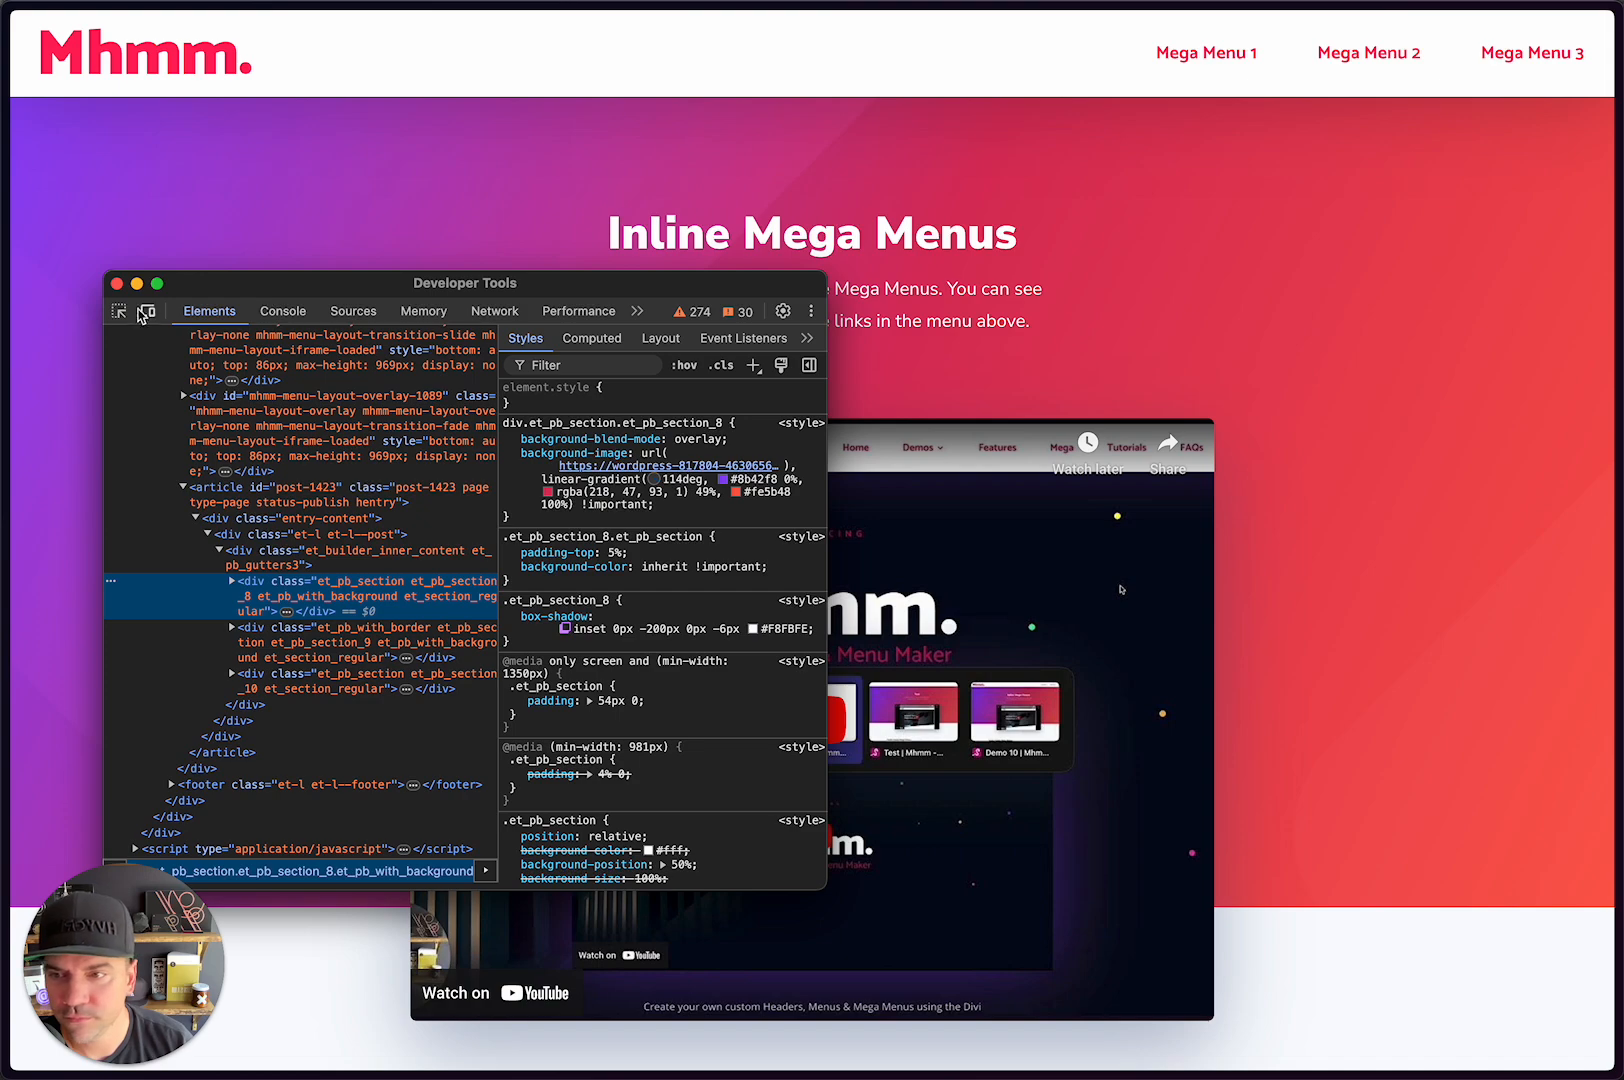
{"action": "left_click", "coordinate": [146, 311]}
{"action": "left_click_drag", "start_coordinate": [280, 285], "coordinate": [1623, 290]}
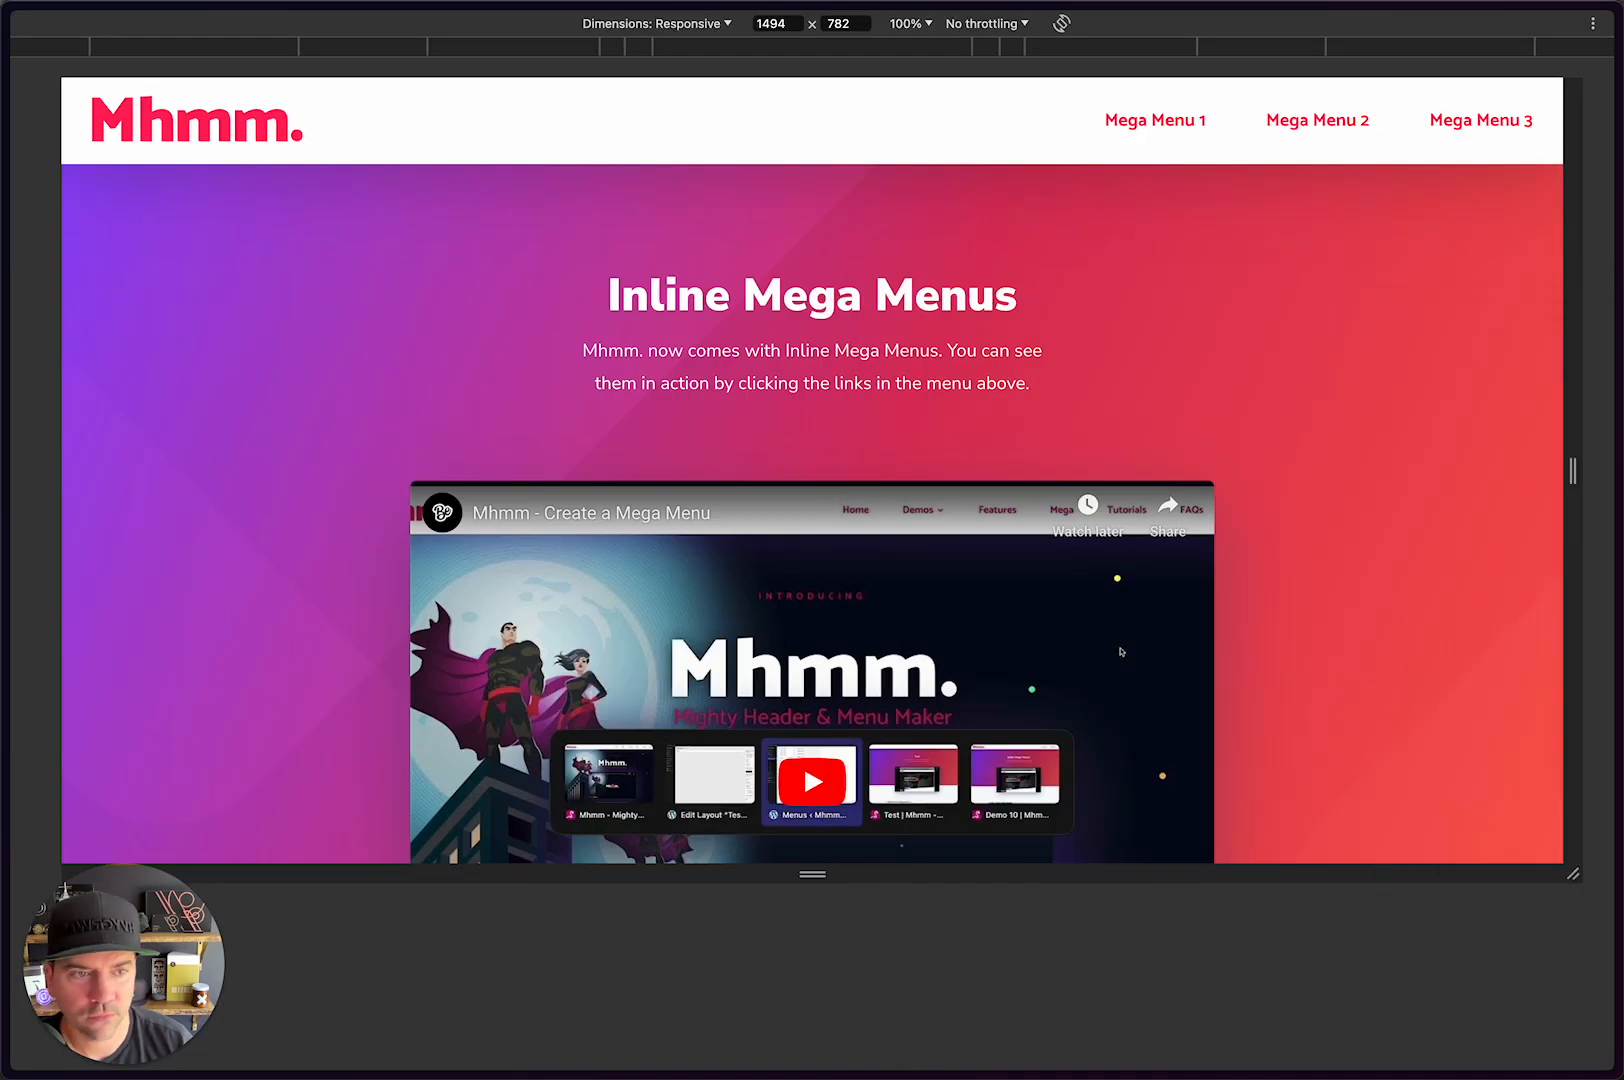
Step: Resize the responsive preview to 941 × 867 and open the hamburger menu
{"action": "left_click_drag", "start_coordinate": [1573, 468], "coordinate": [1298, 482]}
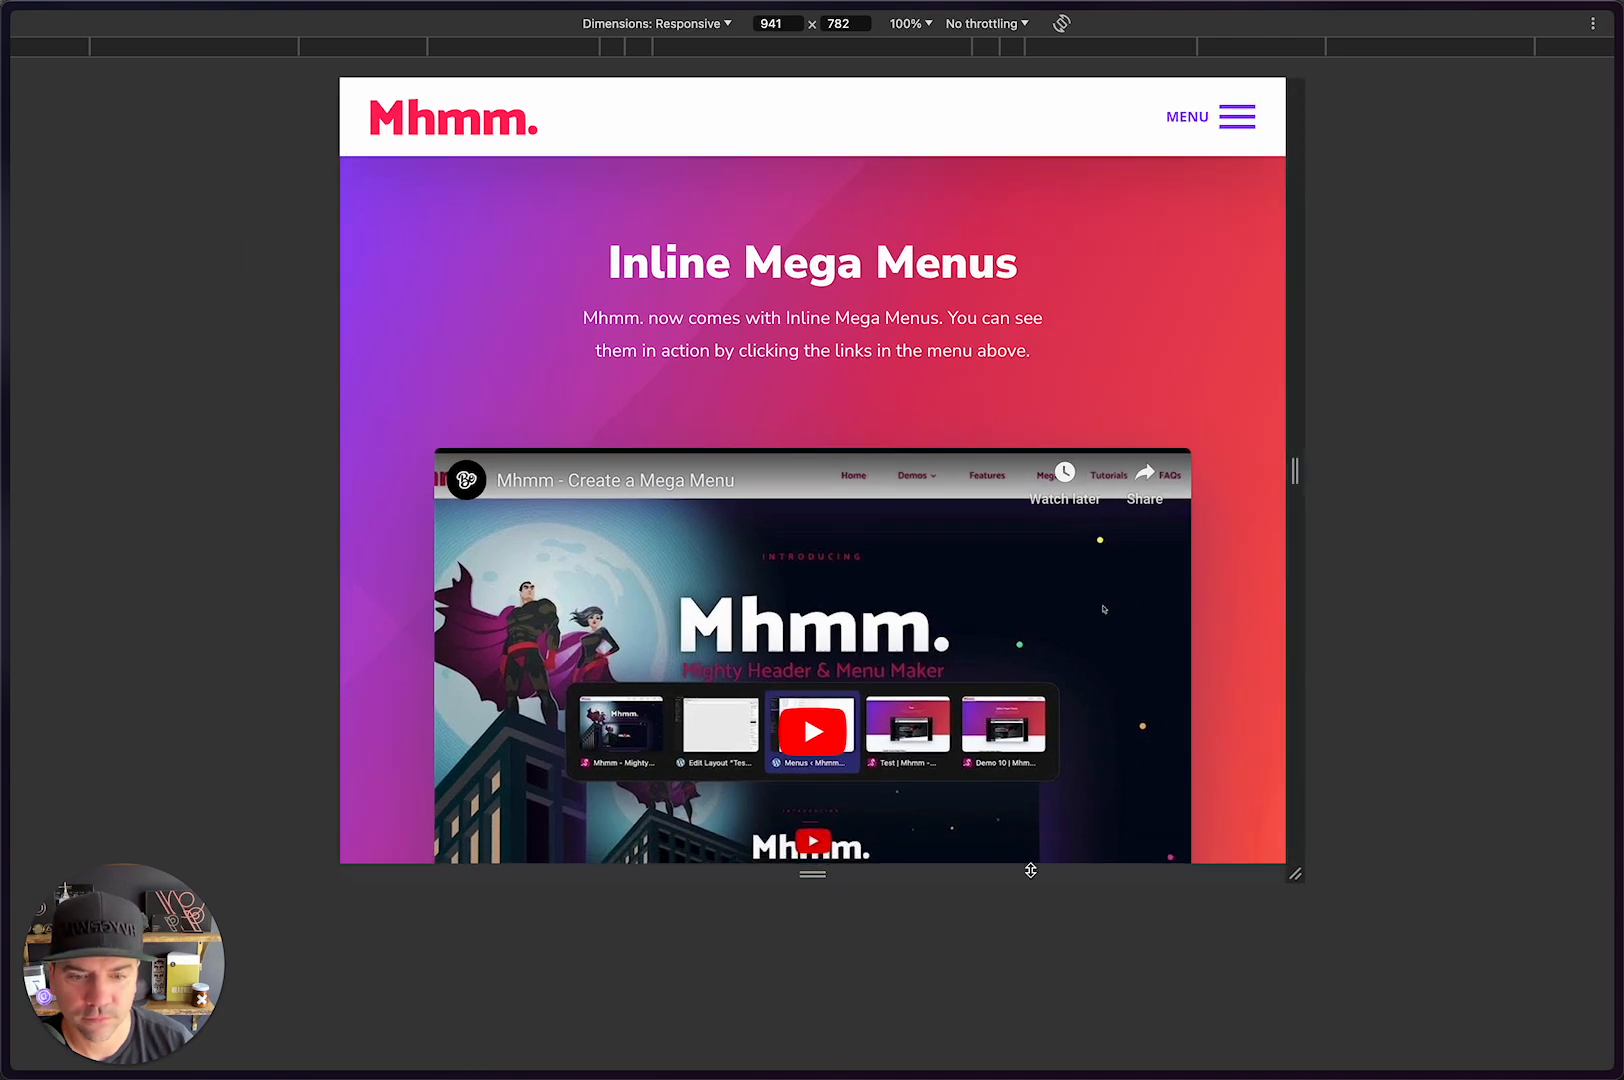
{"action": "left_click_drag", "start_coordinate": [1026, 866], "coordinate": [1026, 951]}
{"action": "left_click", "coordinate": [1238, 118]}
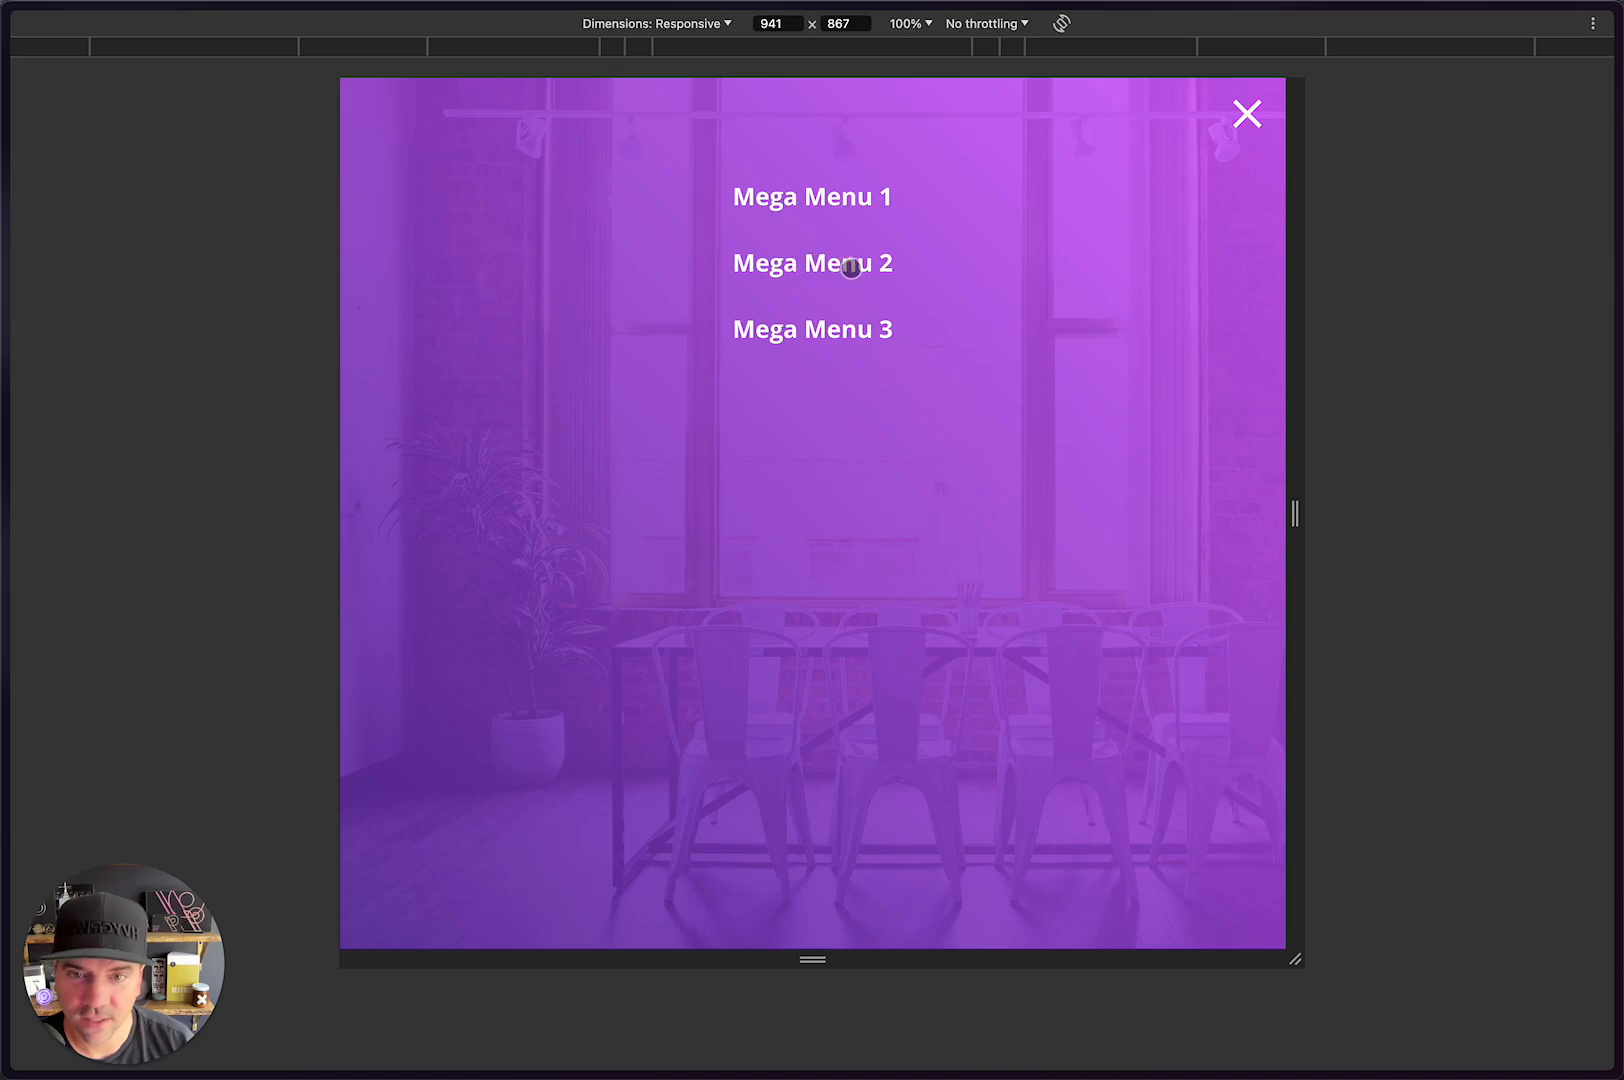
Step: Test Mega Menu 2 and Mega Menu 3 from the hamburger menu in the responsive preview
{"action": "left_click", "coordinate": [850, 264]}
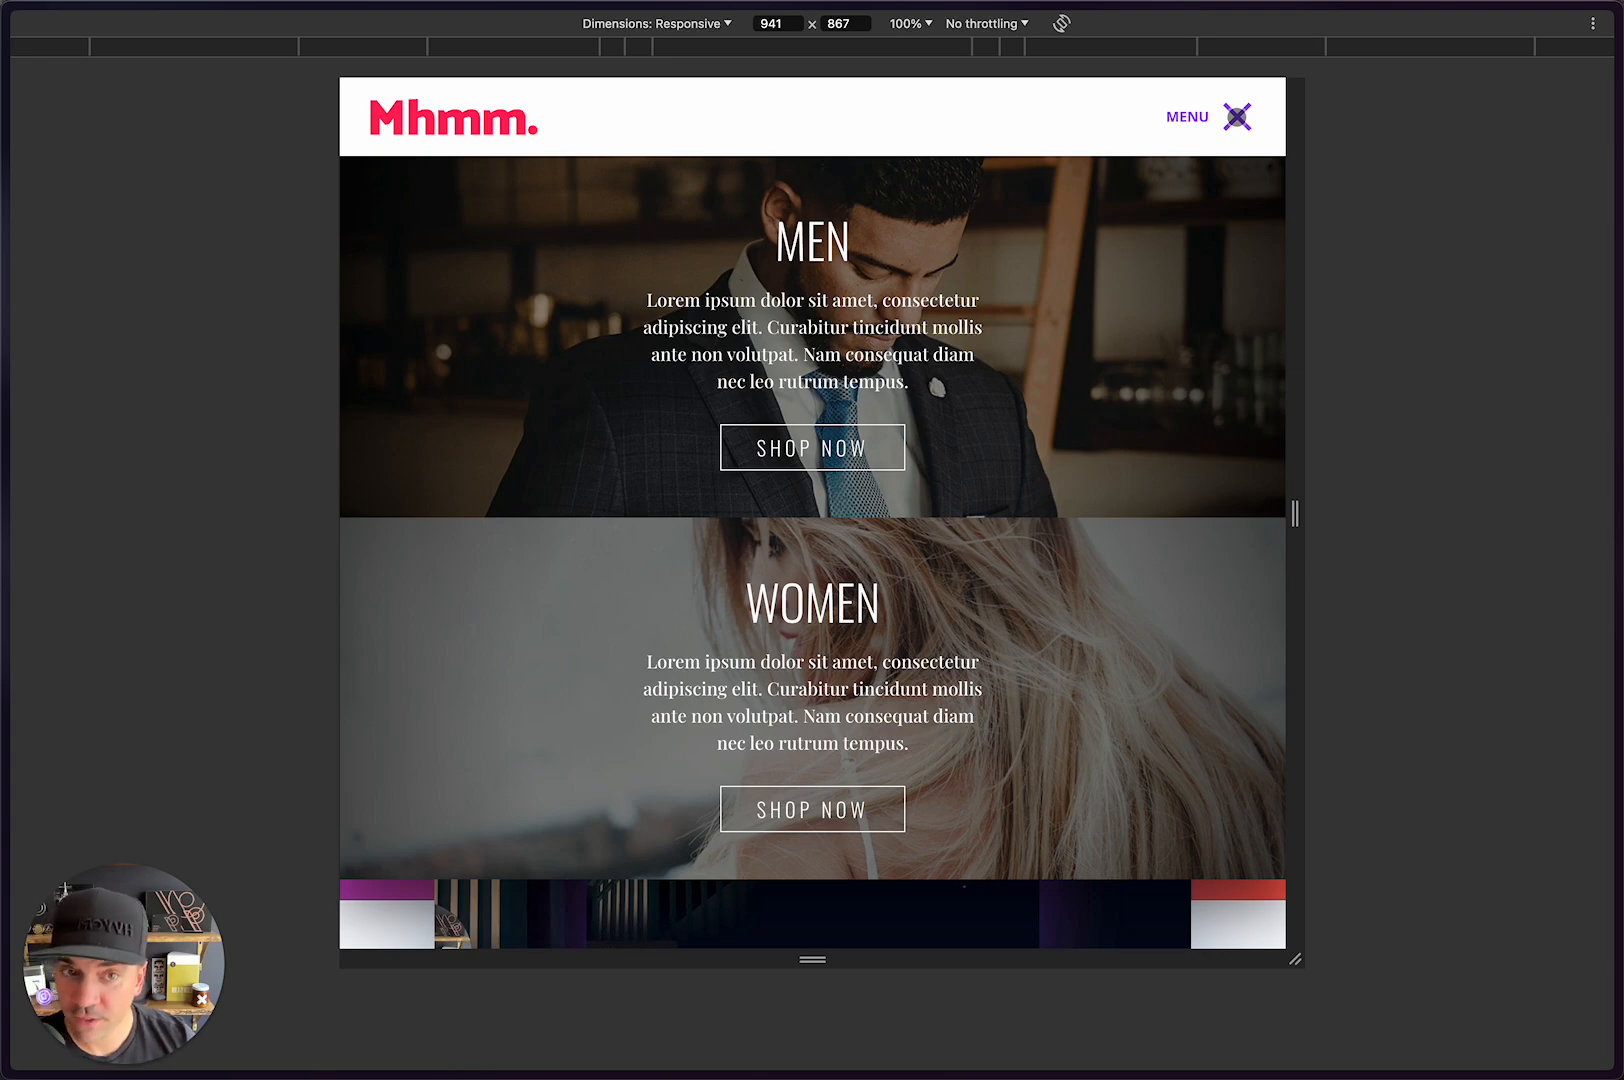
{"action": "left_click", "coordinate": [1237, 117]}
{"action": "left_click", "coordinate": [1236, 124]}
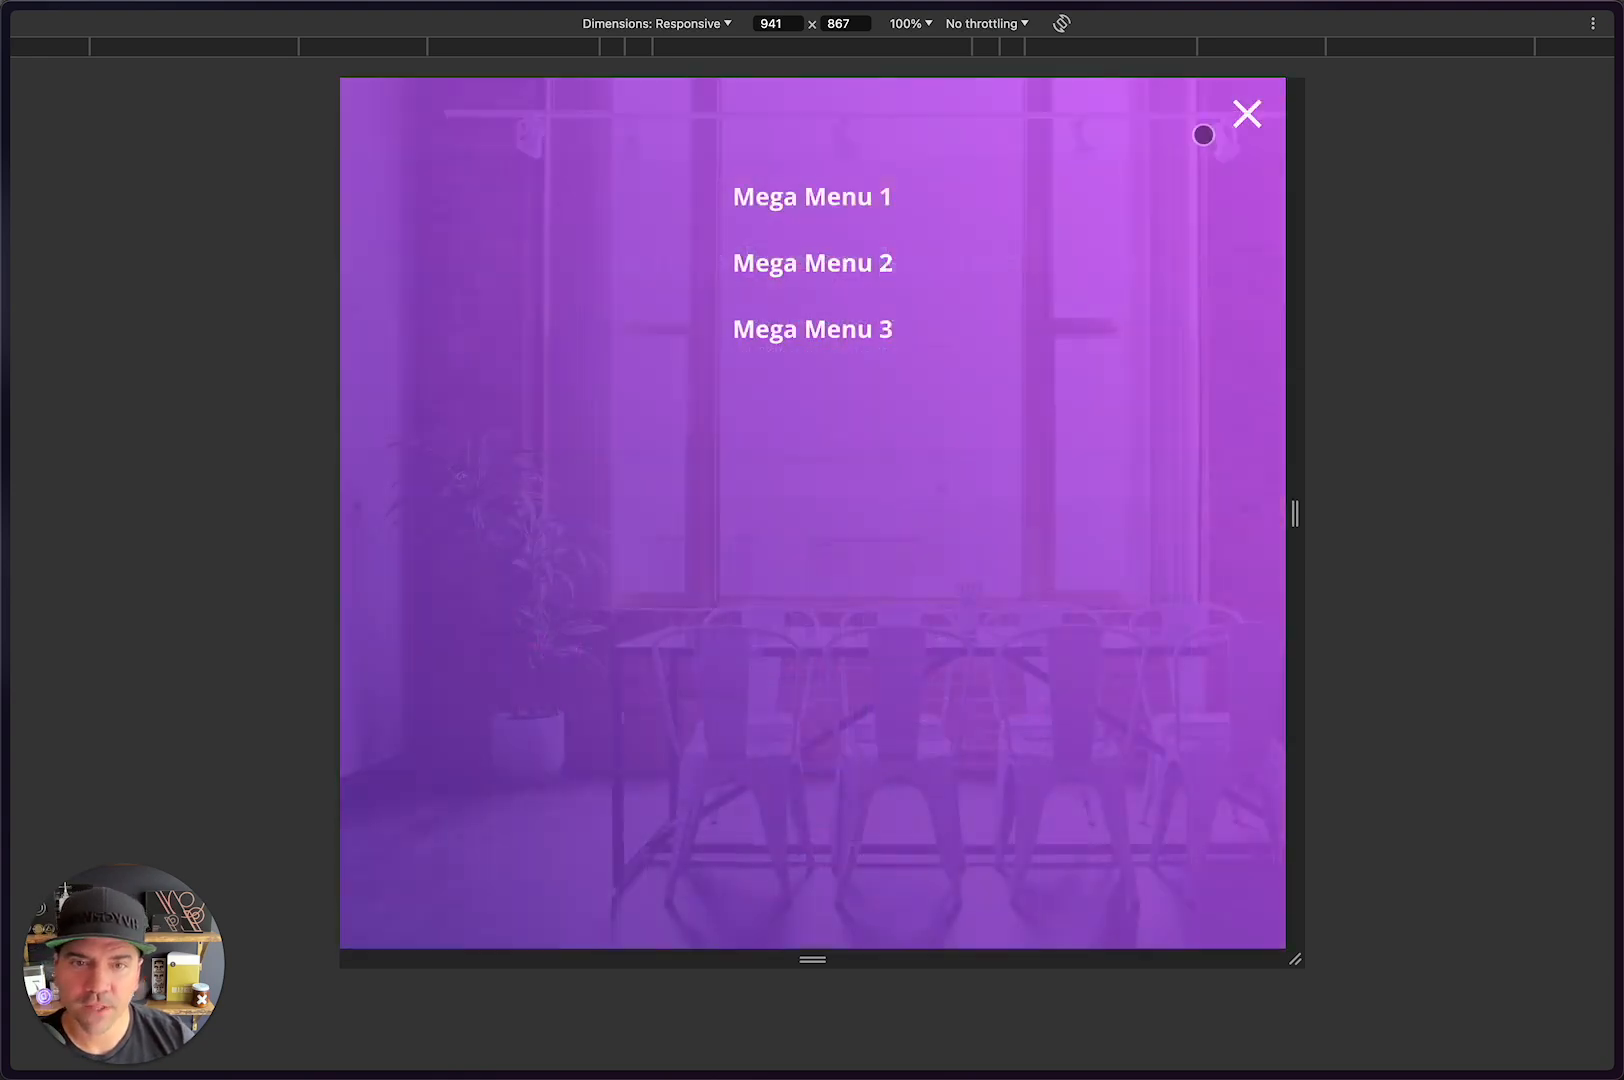
{"action": "left_click", "coordinate": [855, 326]}
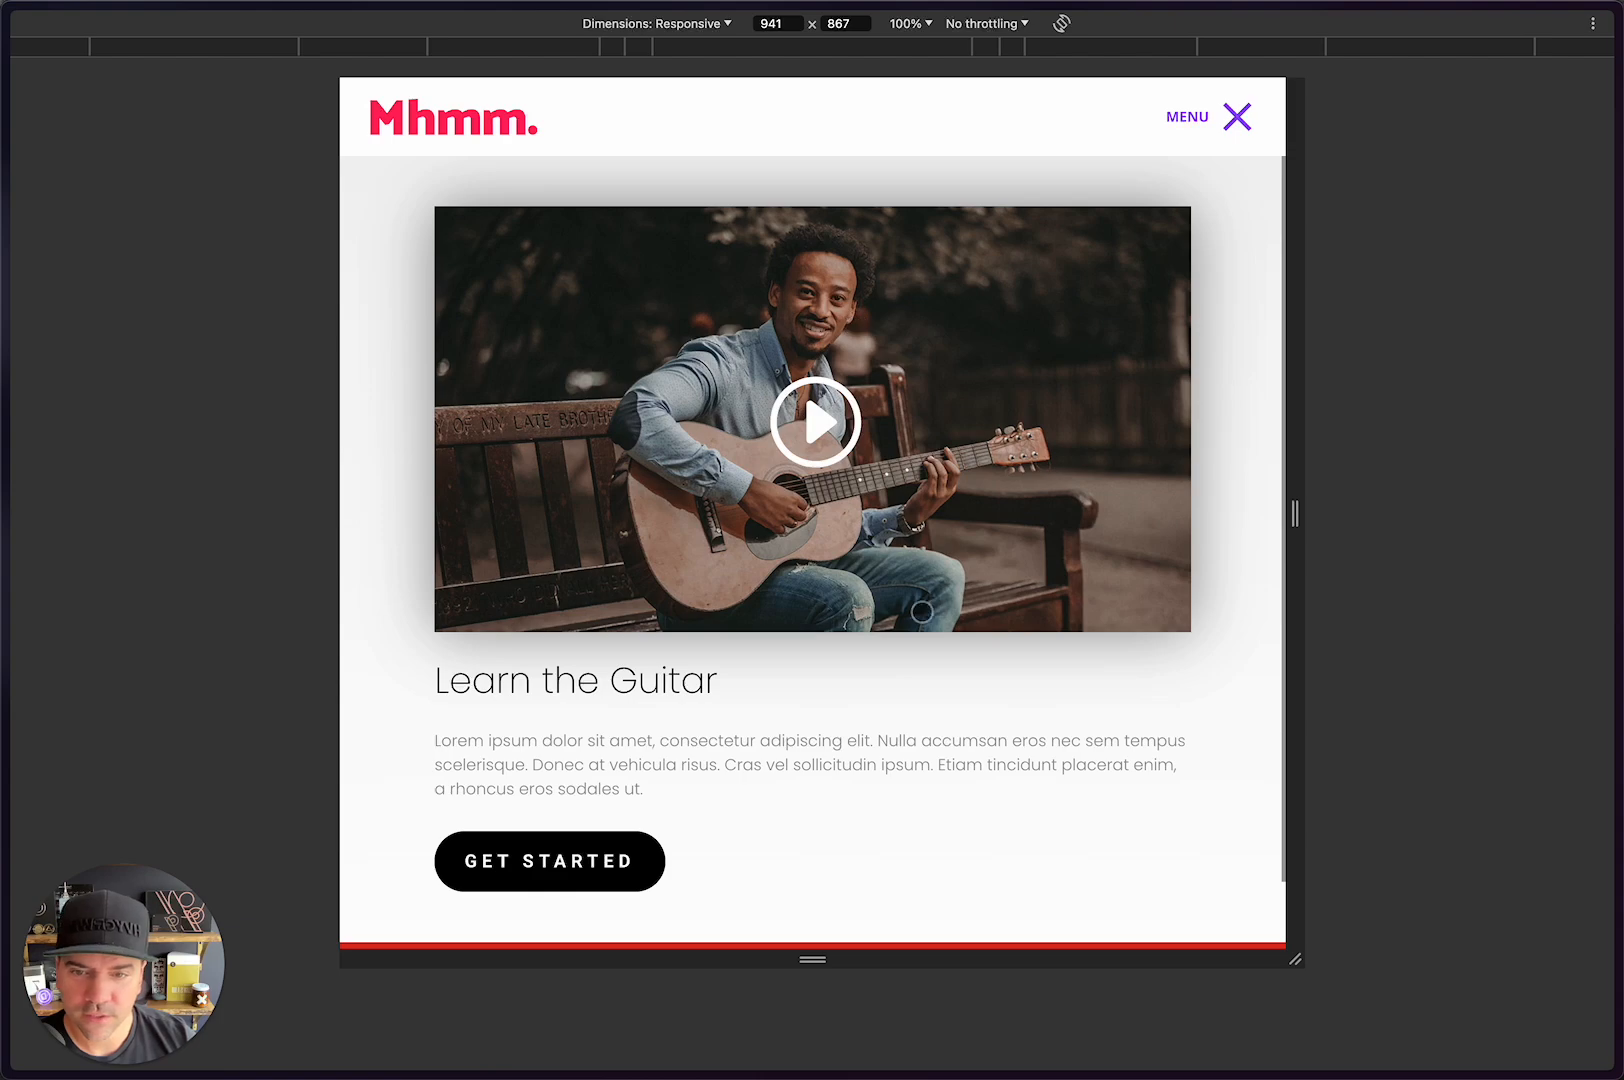
{"action": "left_click", "coordinate": [1243, 135]}
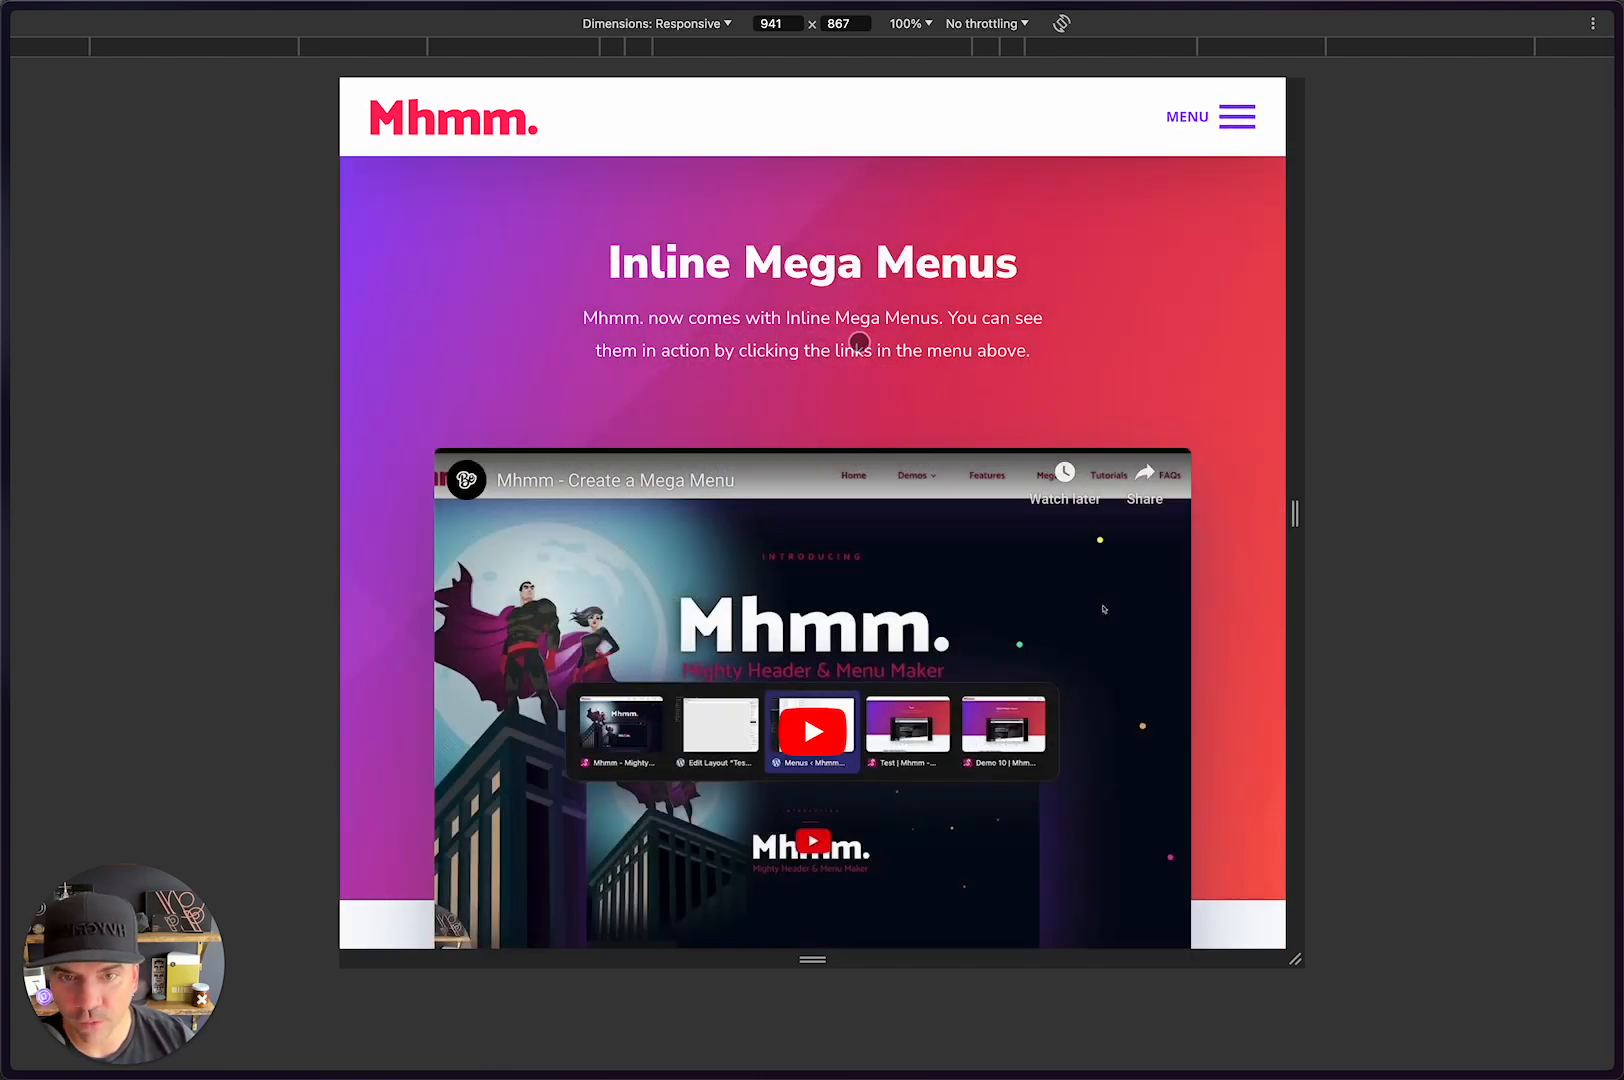
Step: Open Mega Menu 1 from the hamburger menu, look through its content and return to the closed hamburger menu
{"action": "left_click", "coordinate": [1236, 128]}
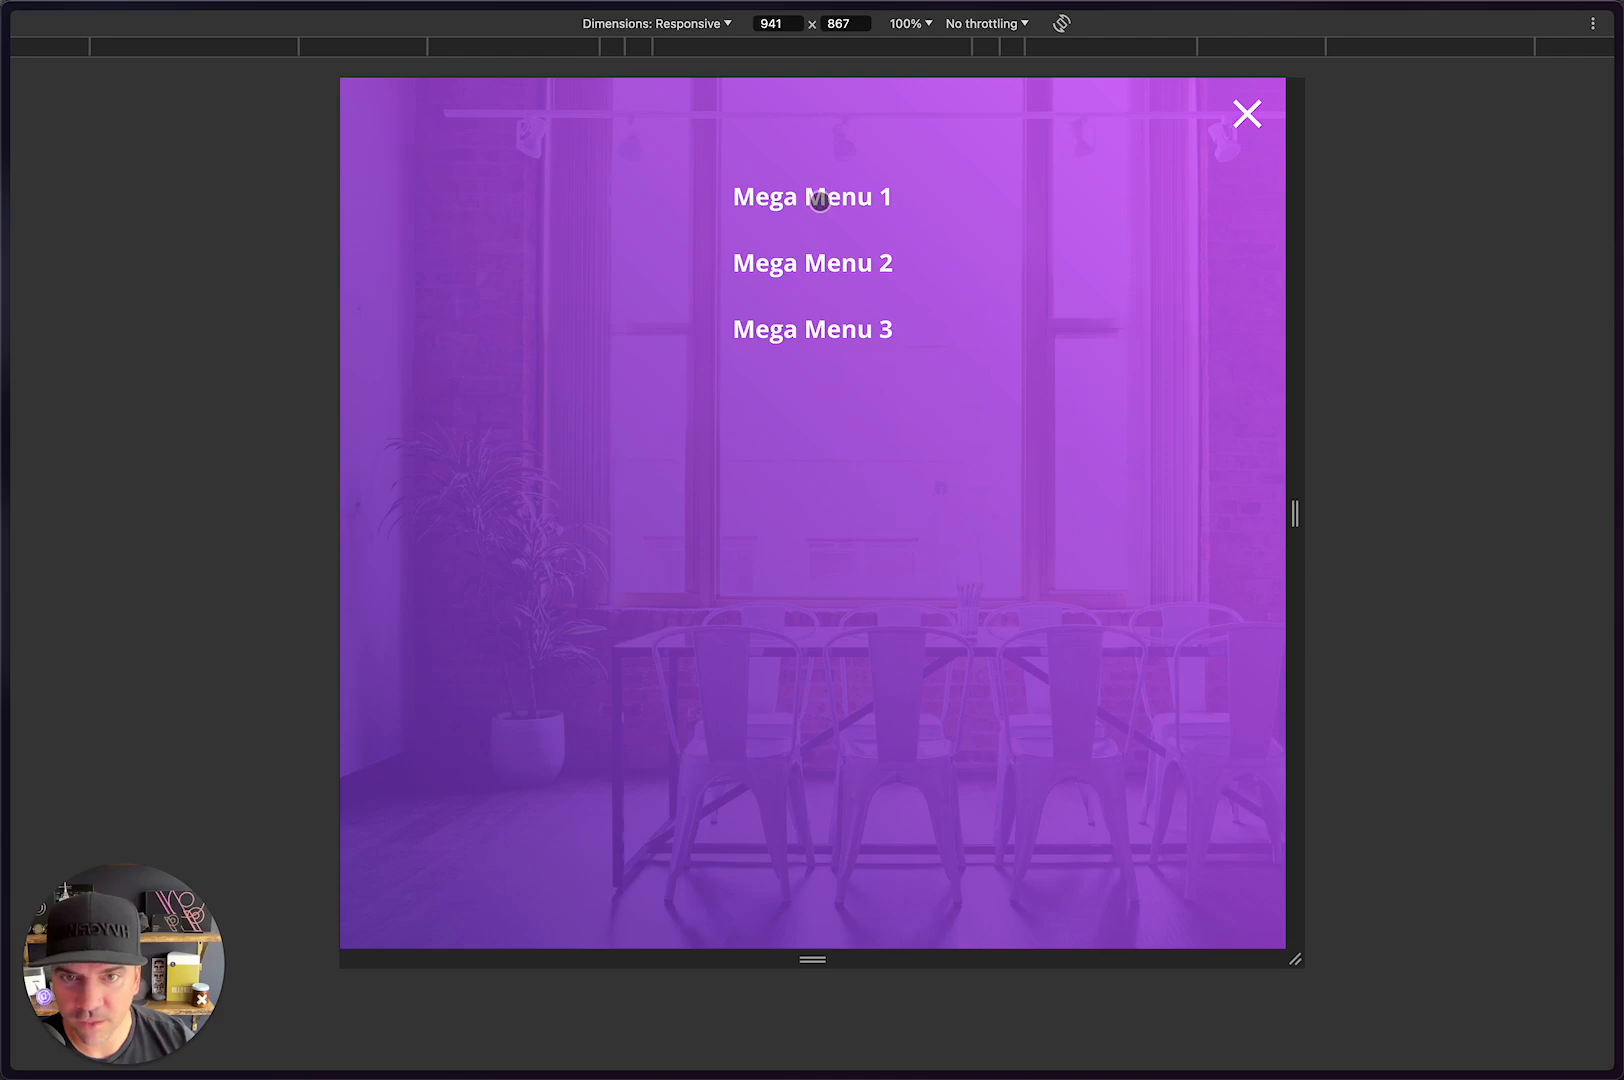
{"action": "left_click", "coordinate": [819, 200]}
{"action": "scroll", "coordinate": [873, 473], "scroll_direction": "down", "scroll_amount": 5}
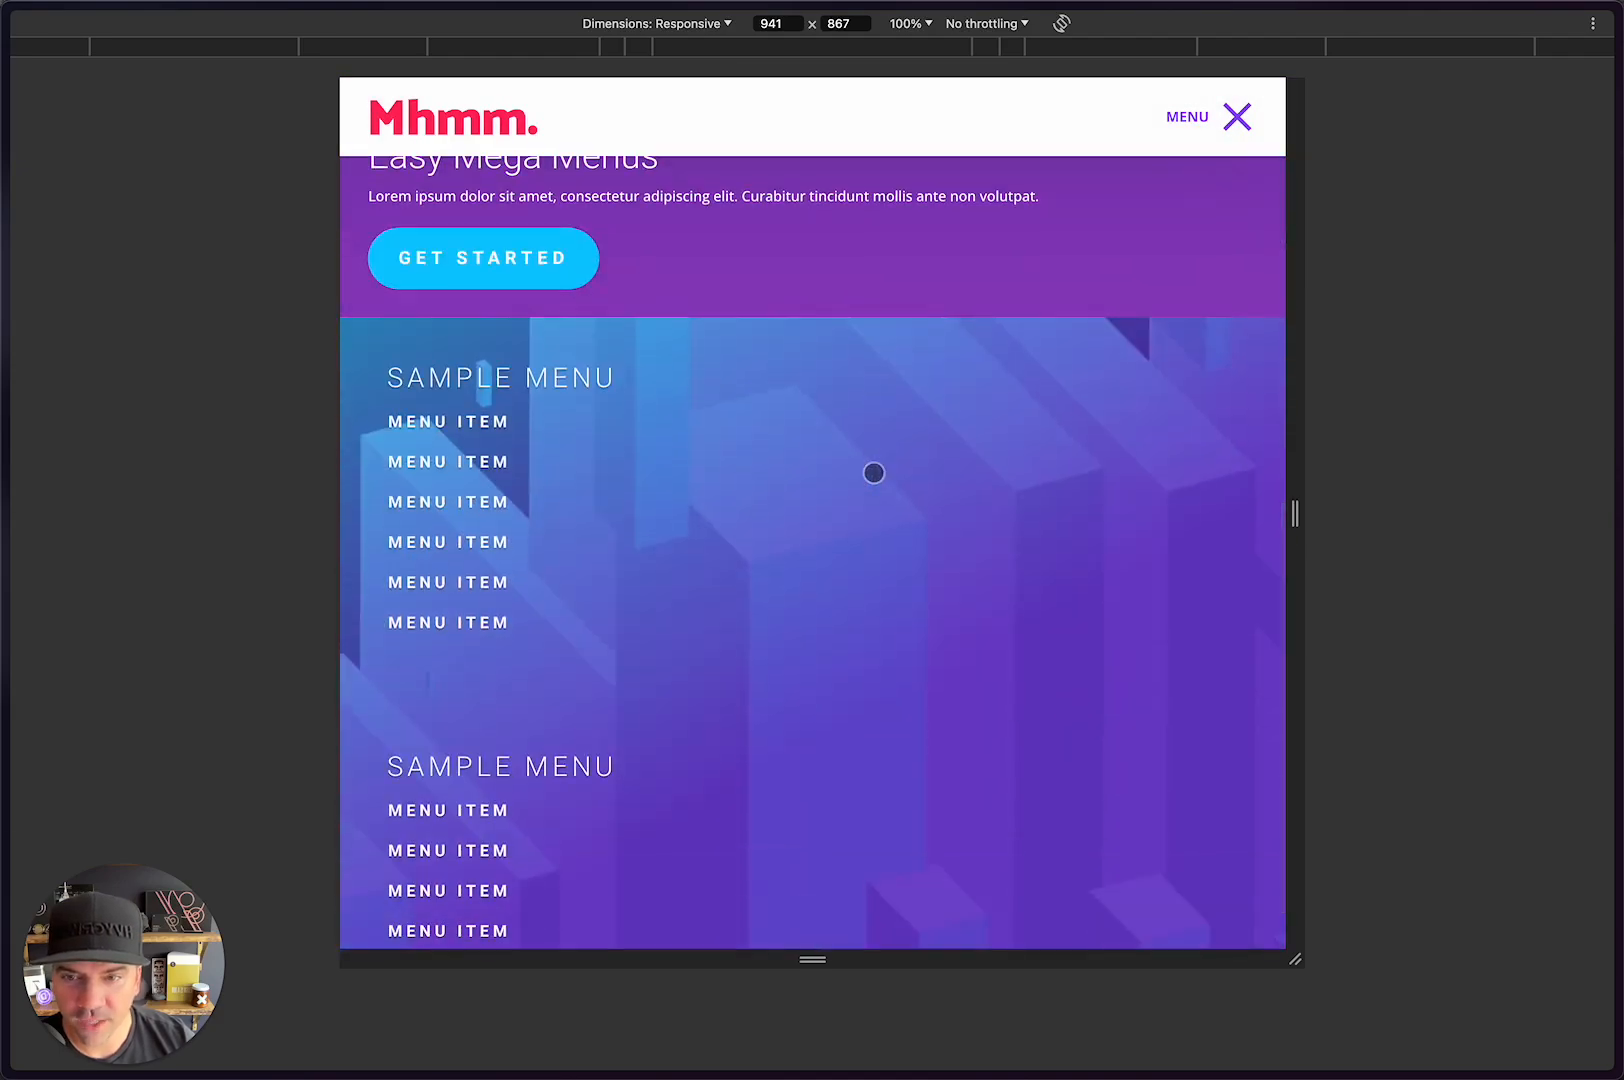
{"action": "scroll", "coordinate": [873, 473], "scroll_direction": "up", "scroll_amount": 5}
{"action": "left_click", "coordinate": [1237, 117]}
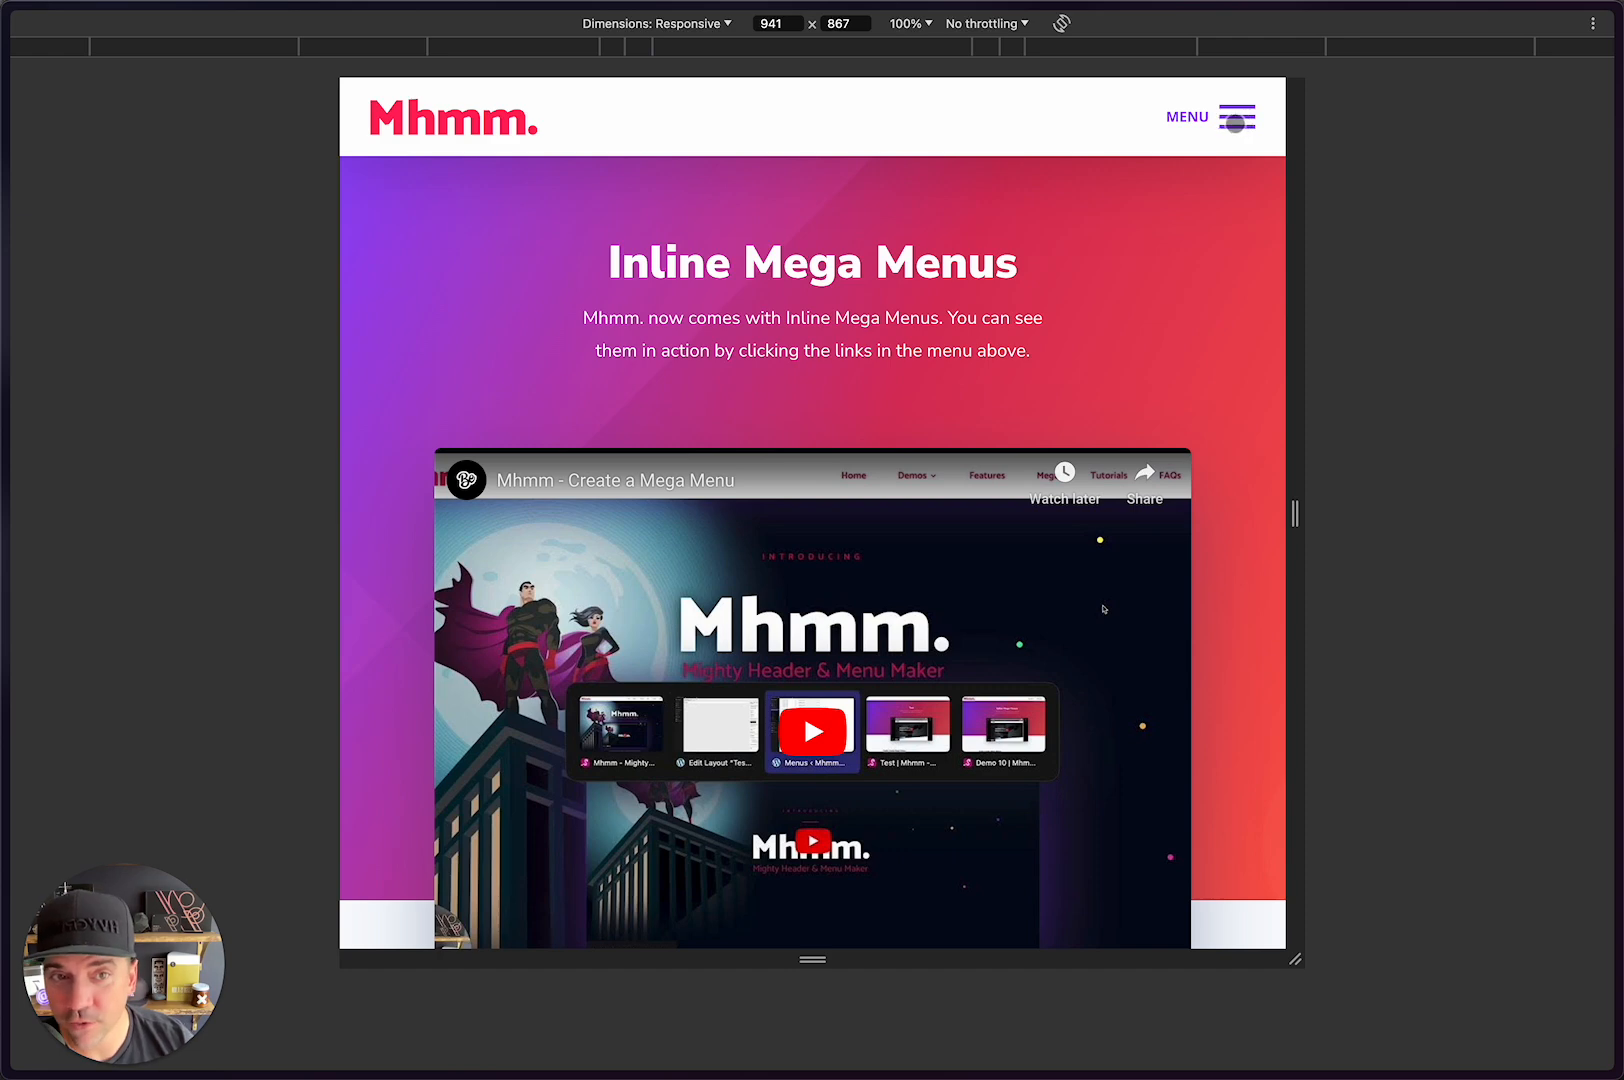
{"action": "left_click", "coordinate": [1237, 117]}
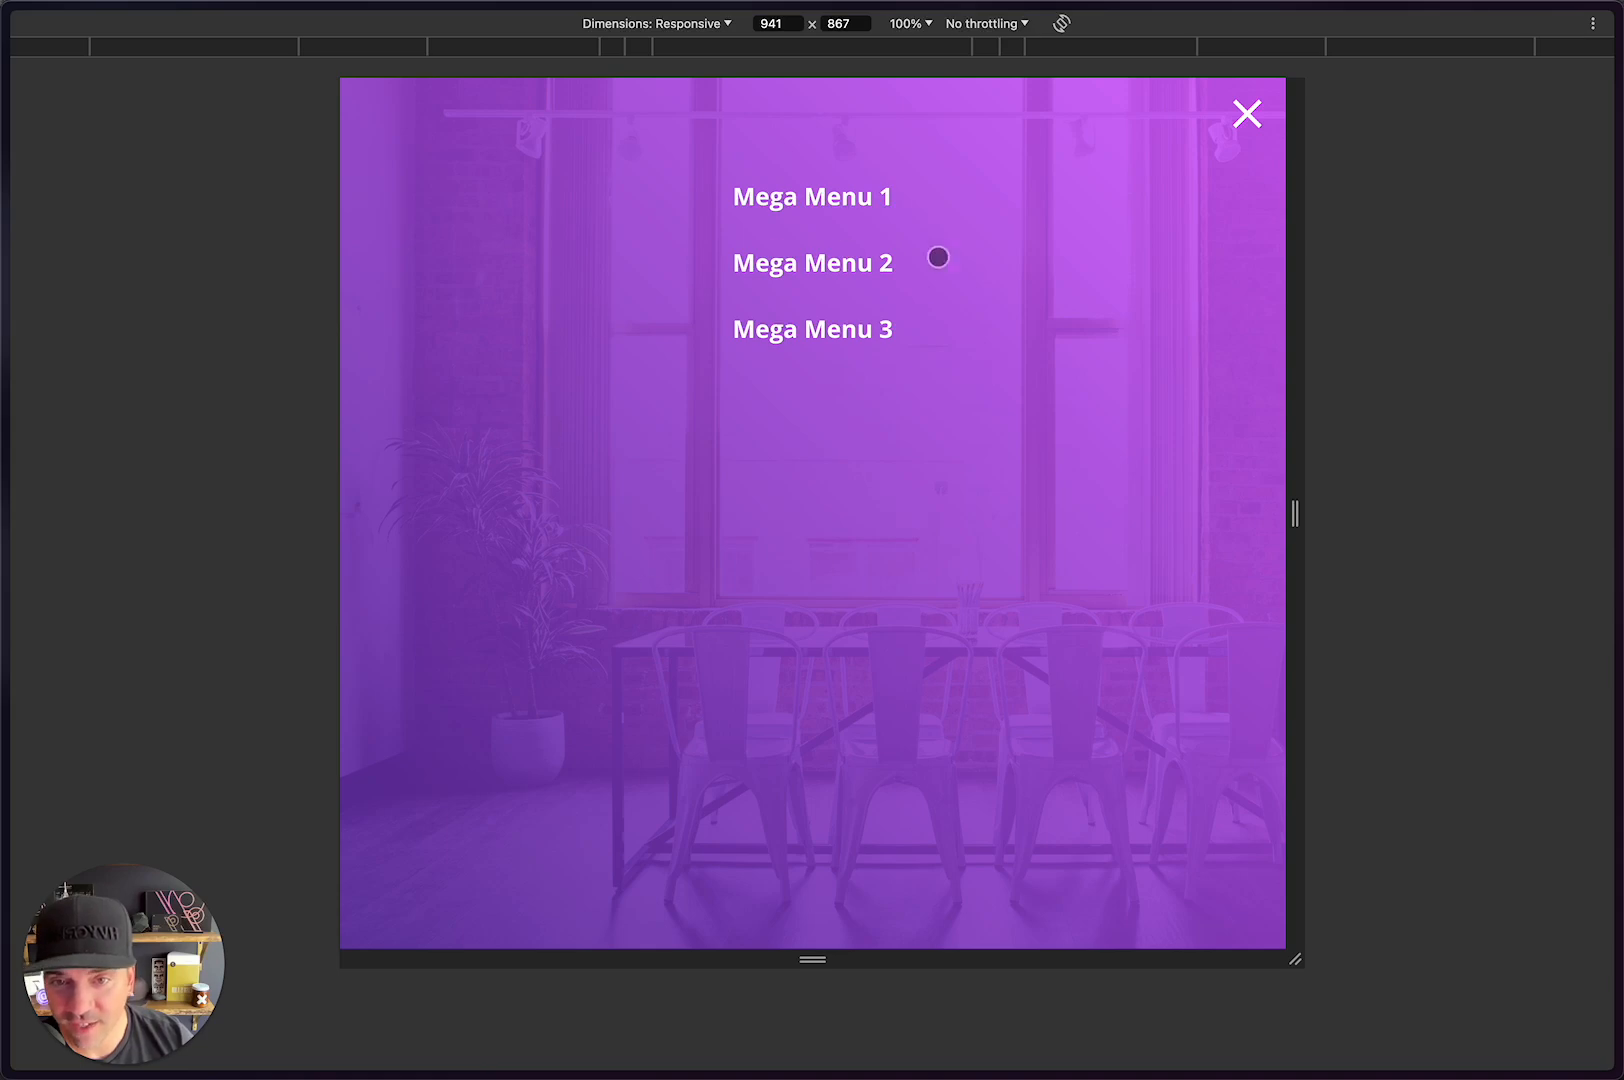
{"action": "left_click", "coordinate": [1247, 115]}
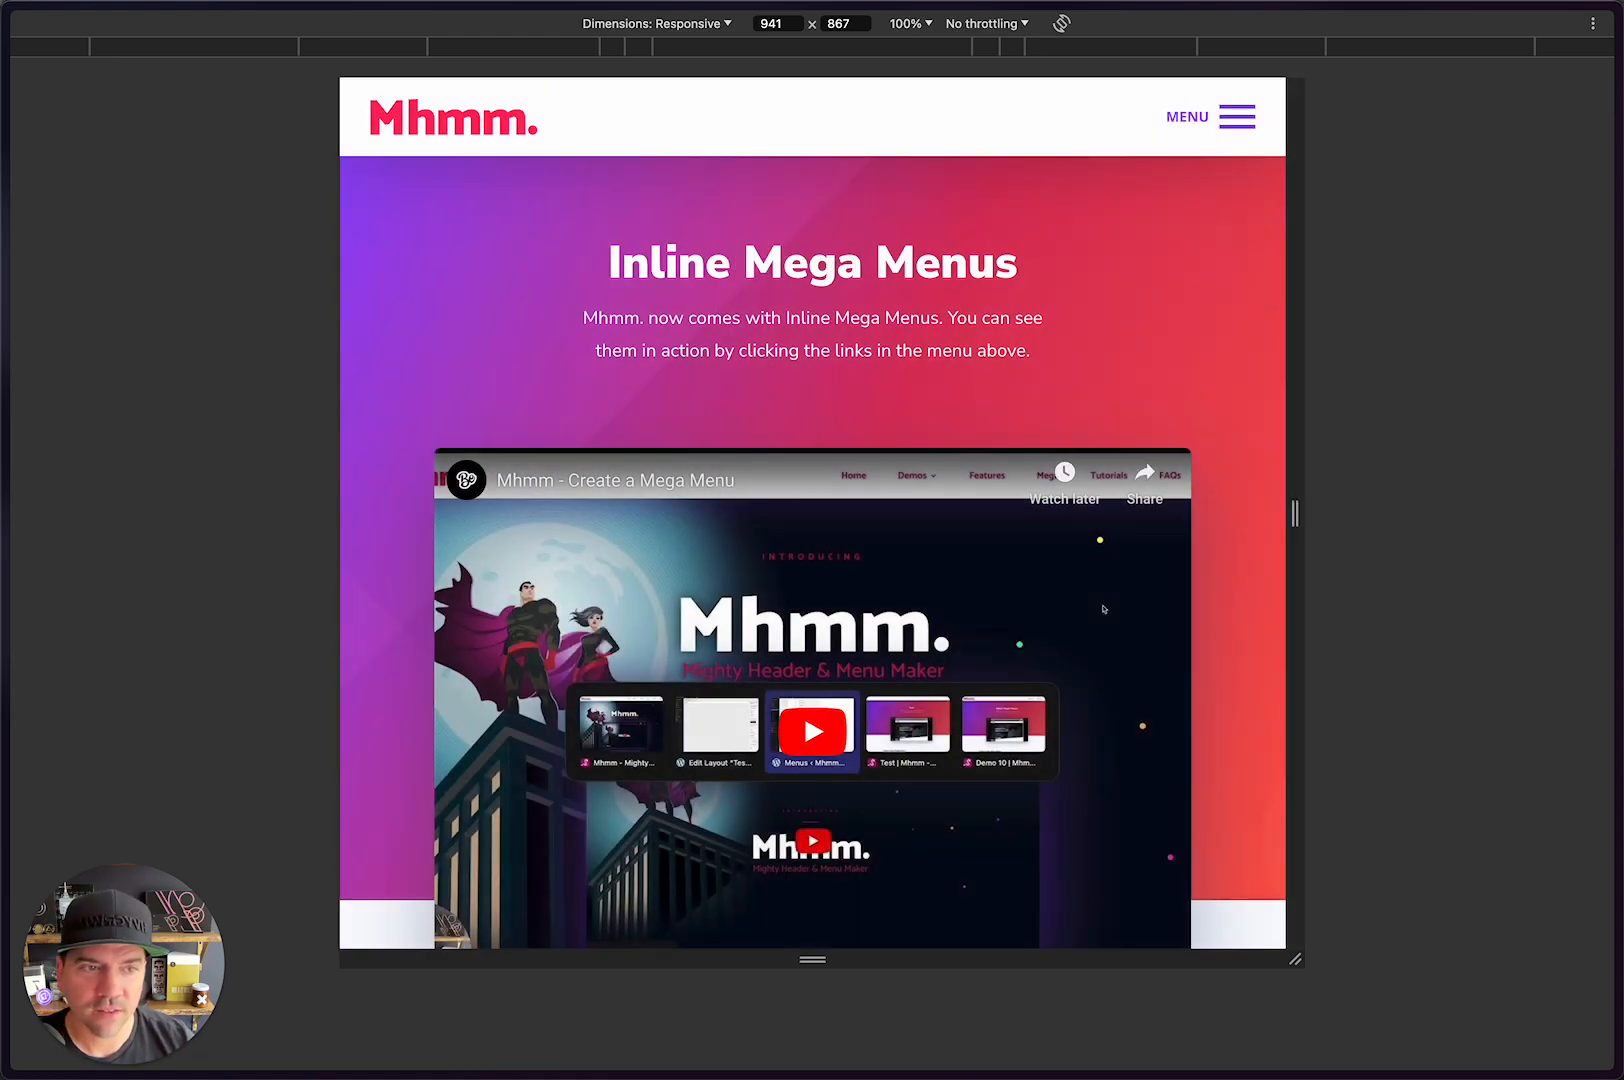
Step: In the Demo 10 header layout, set the Mhmm Hamburger module's menu to "Main" and save the layout
{"action": "key", "text": "alt+Tab"}
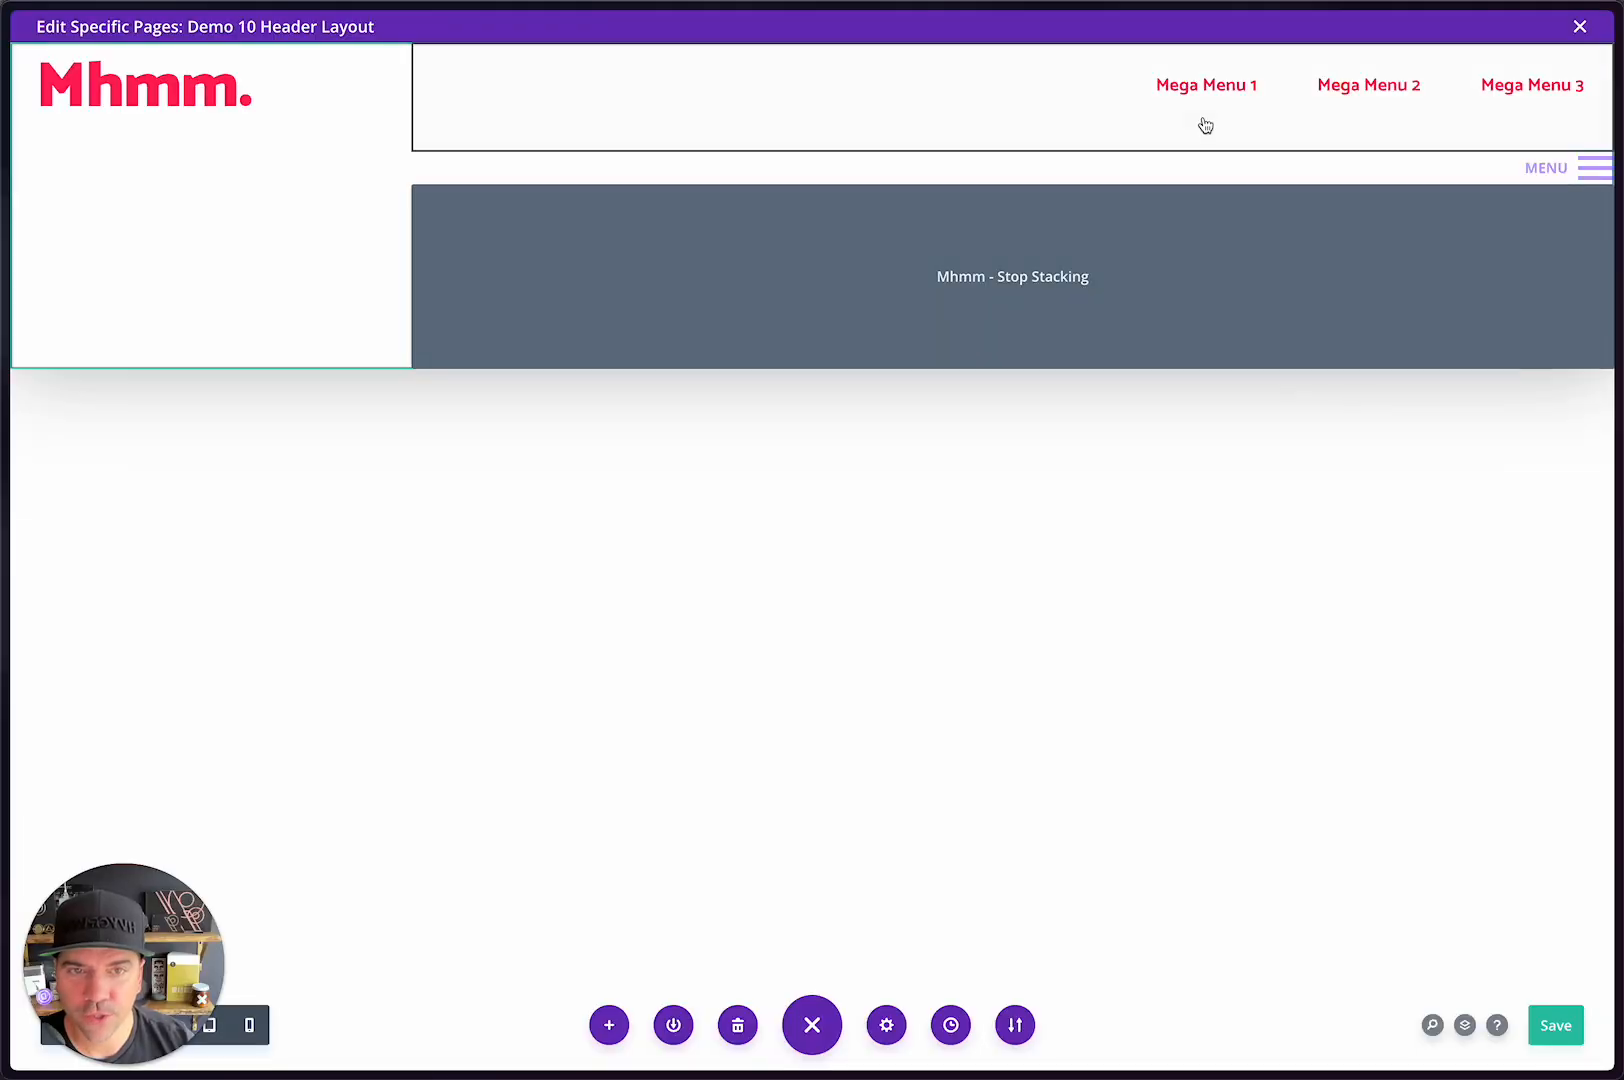
{"action": "mouse_move", "coordinate": [876, 168]}
{"action": "left_click", "coordinate": [963, 165]}
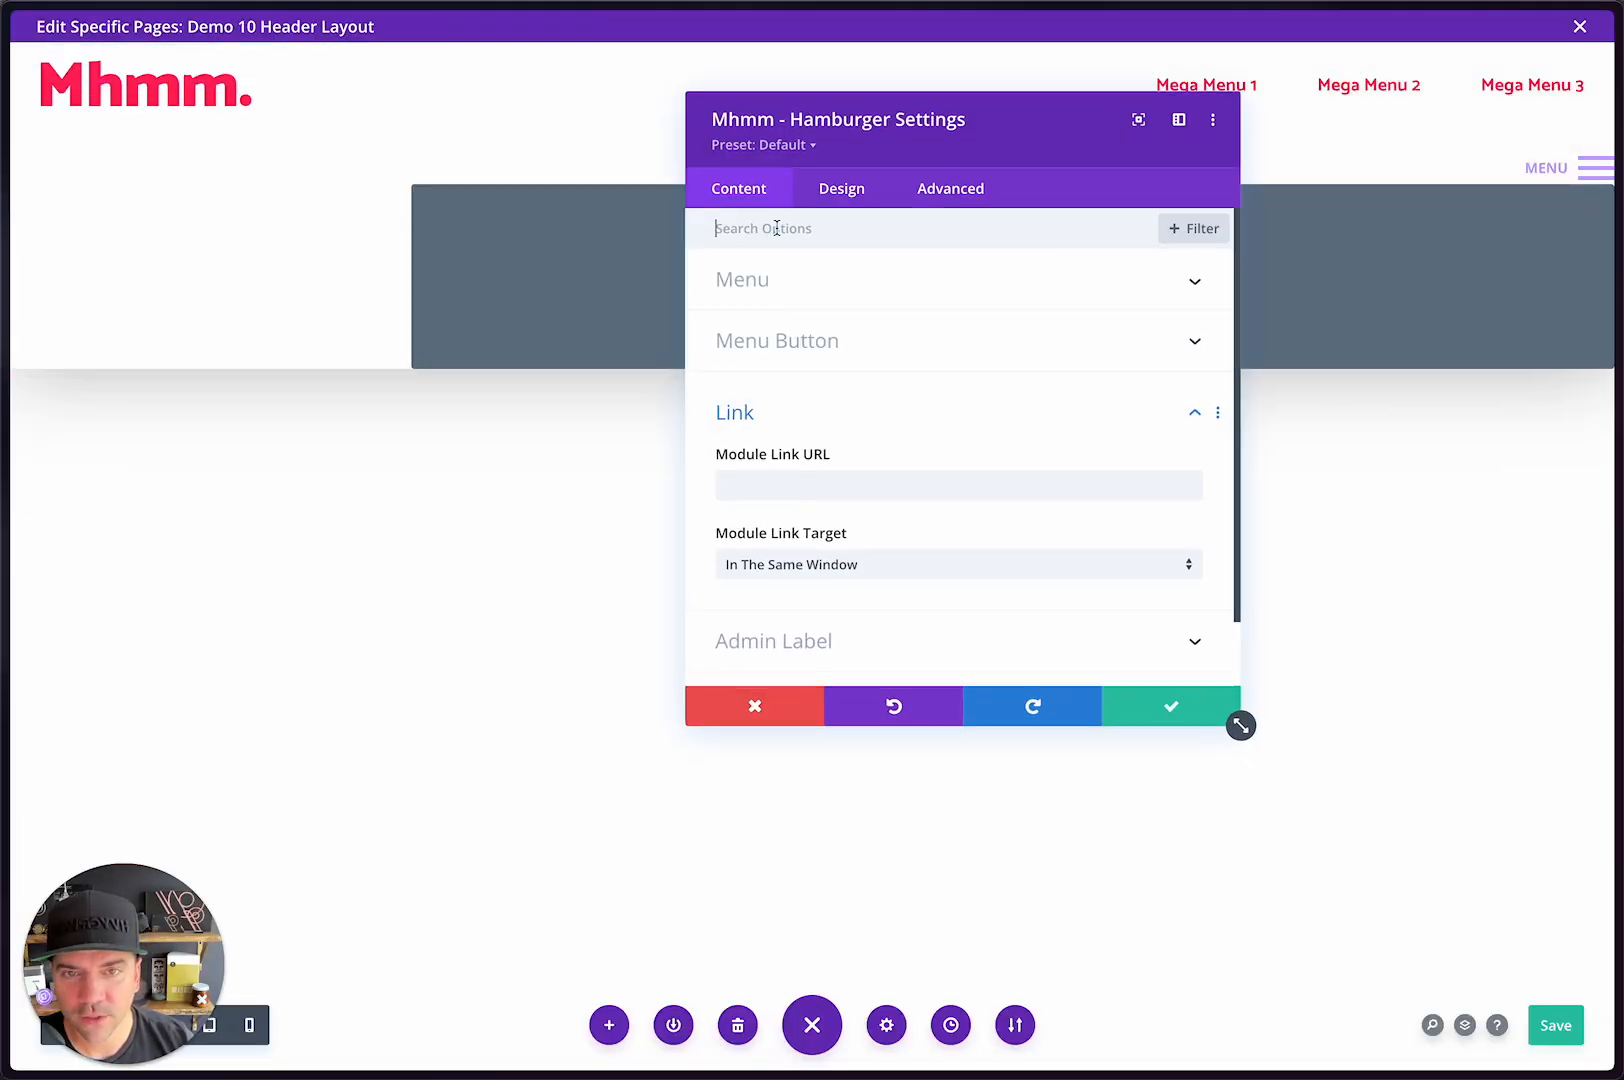
{"action": "left_click", "coordinate": [763, 281]}
{"action": "left_click", "coordinate": [763, 362]}
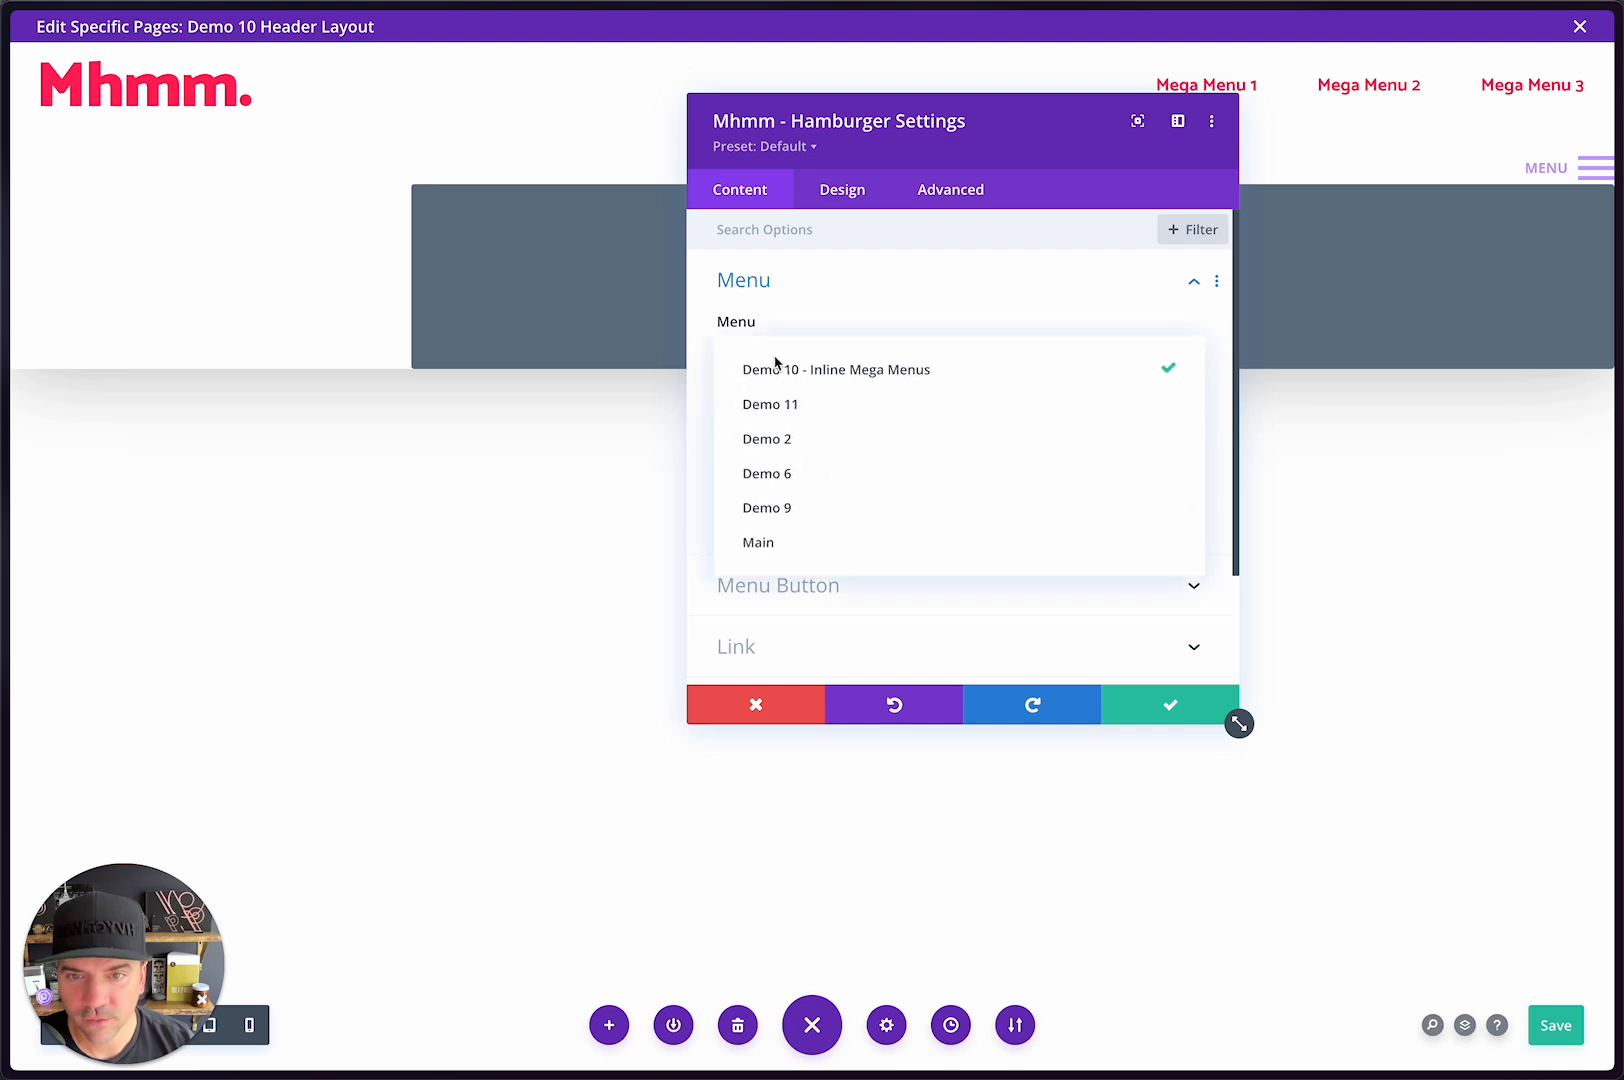
{"action": "left_click", "coordinate": [800, 541]}
{"action": "left_click", "coordinate": [1168, 701]}
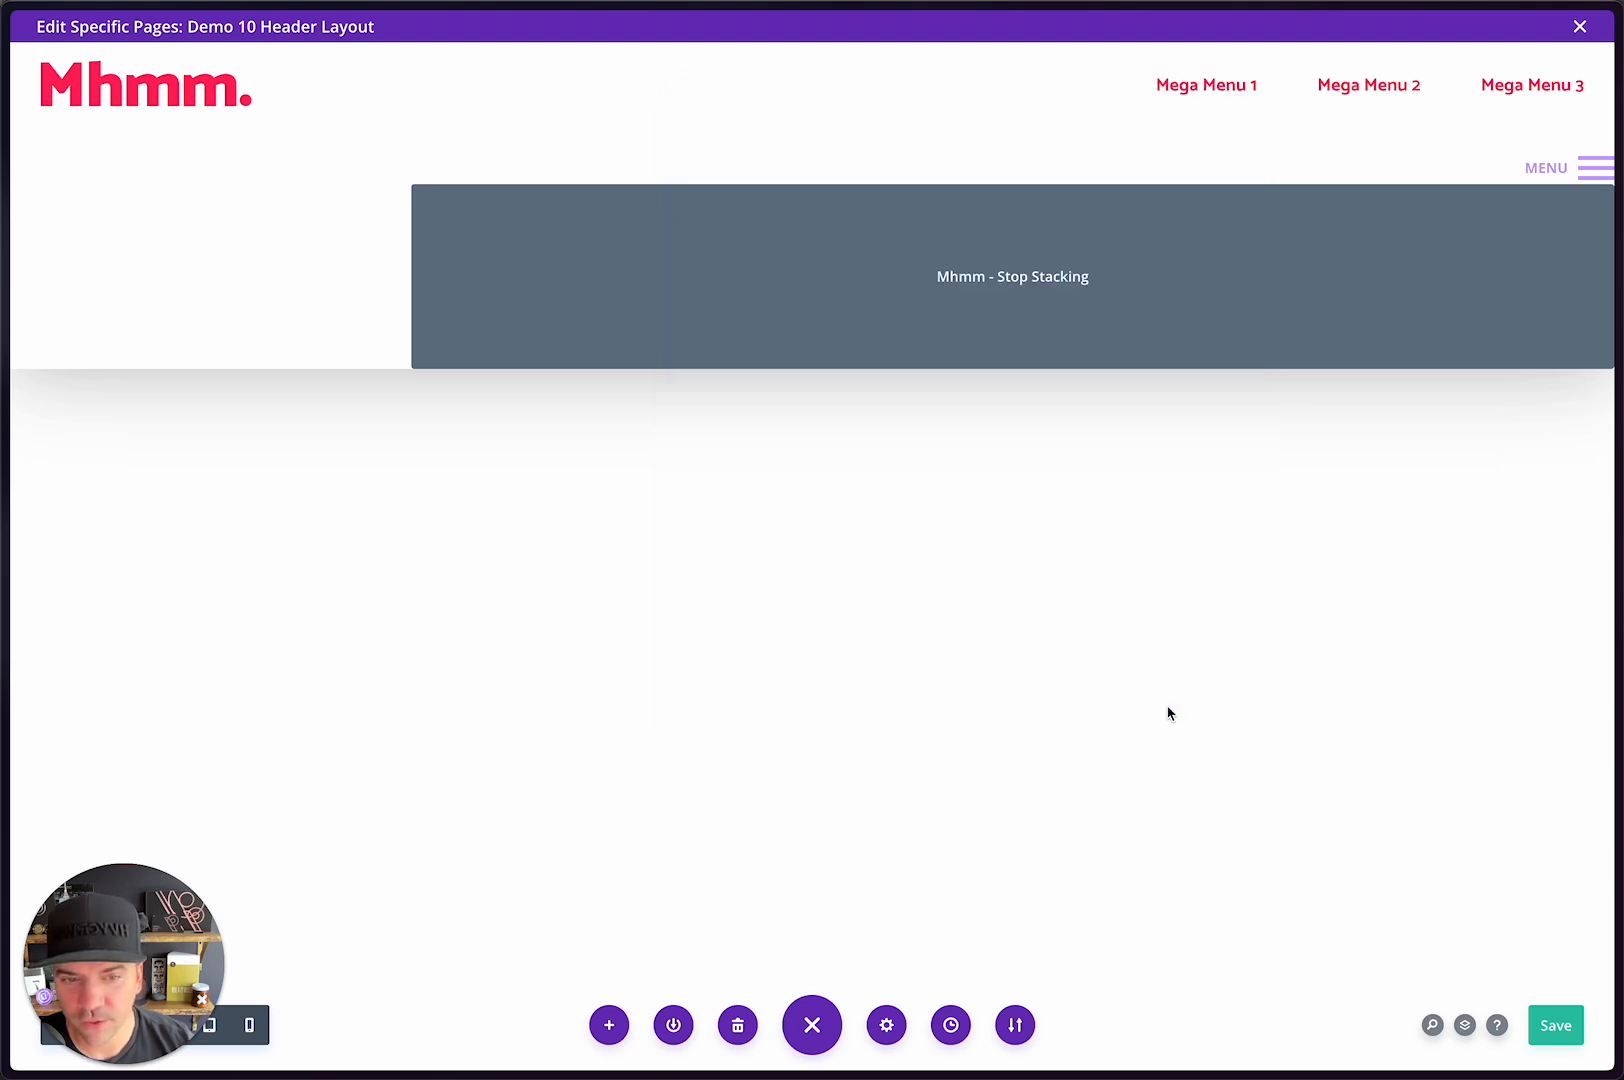
{"action": "left_click", "coordinate": [1555, 1038]}
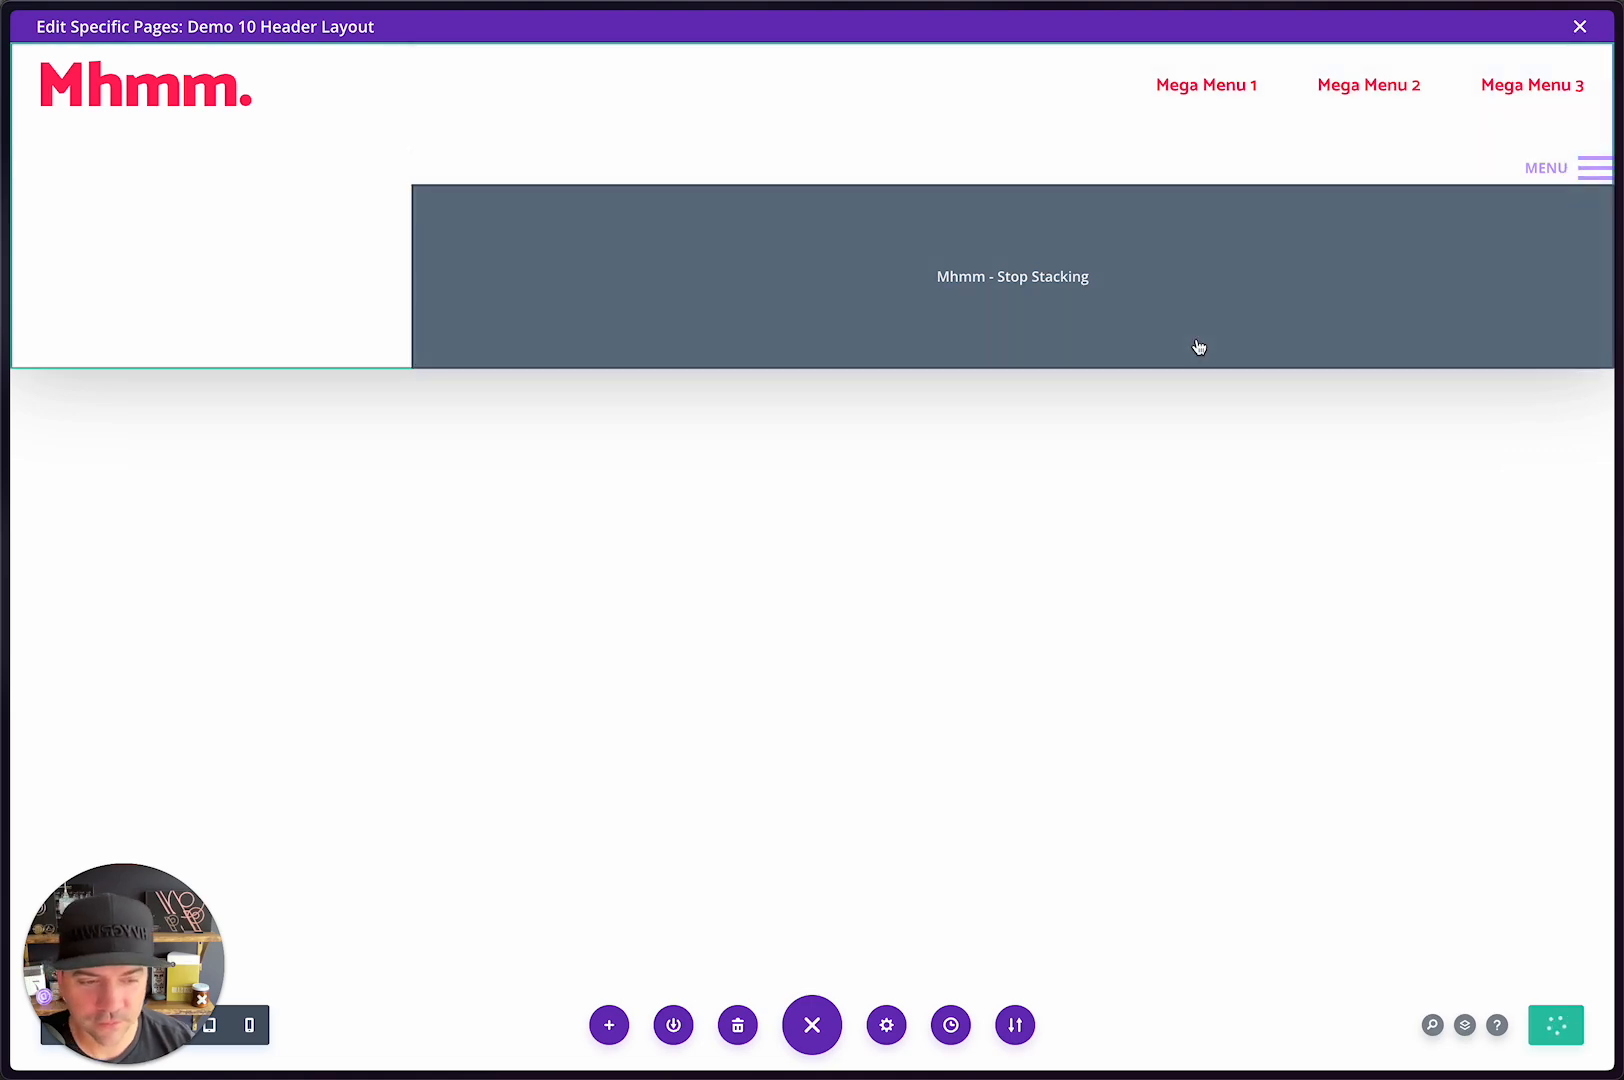
Step: Return to the Demo 10 page, leave responsive device mode and reload the page at full desktop width
{"action": "key", "text": "alt+Tab"}
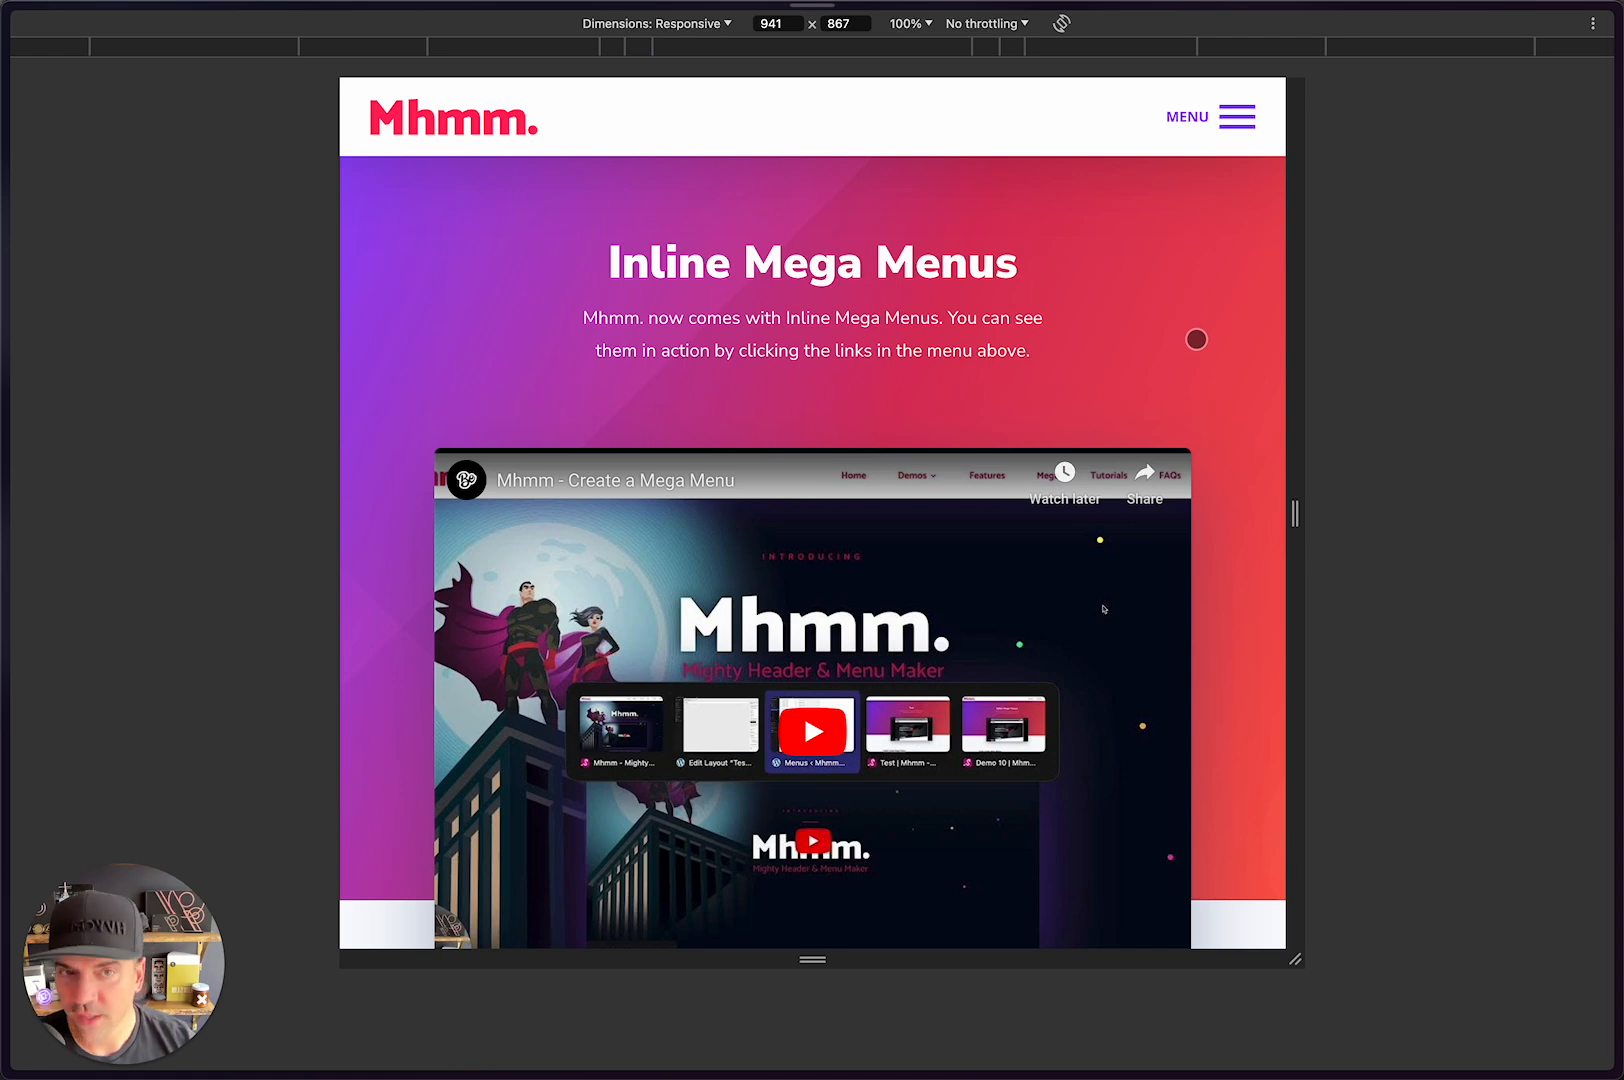
{"action": "key", "text": "super+r"}
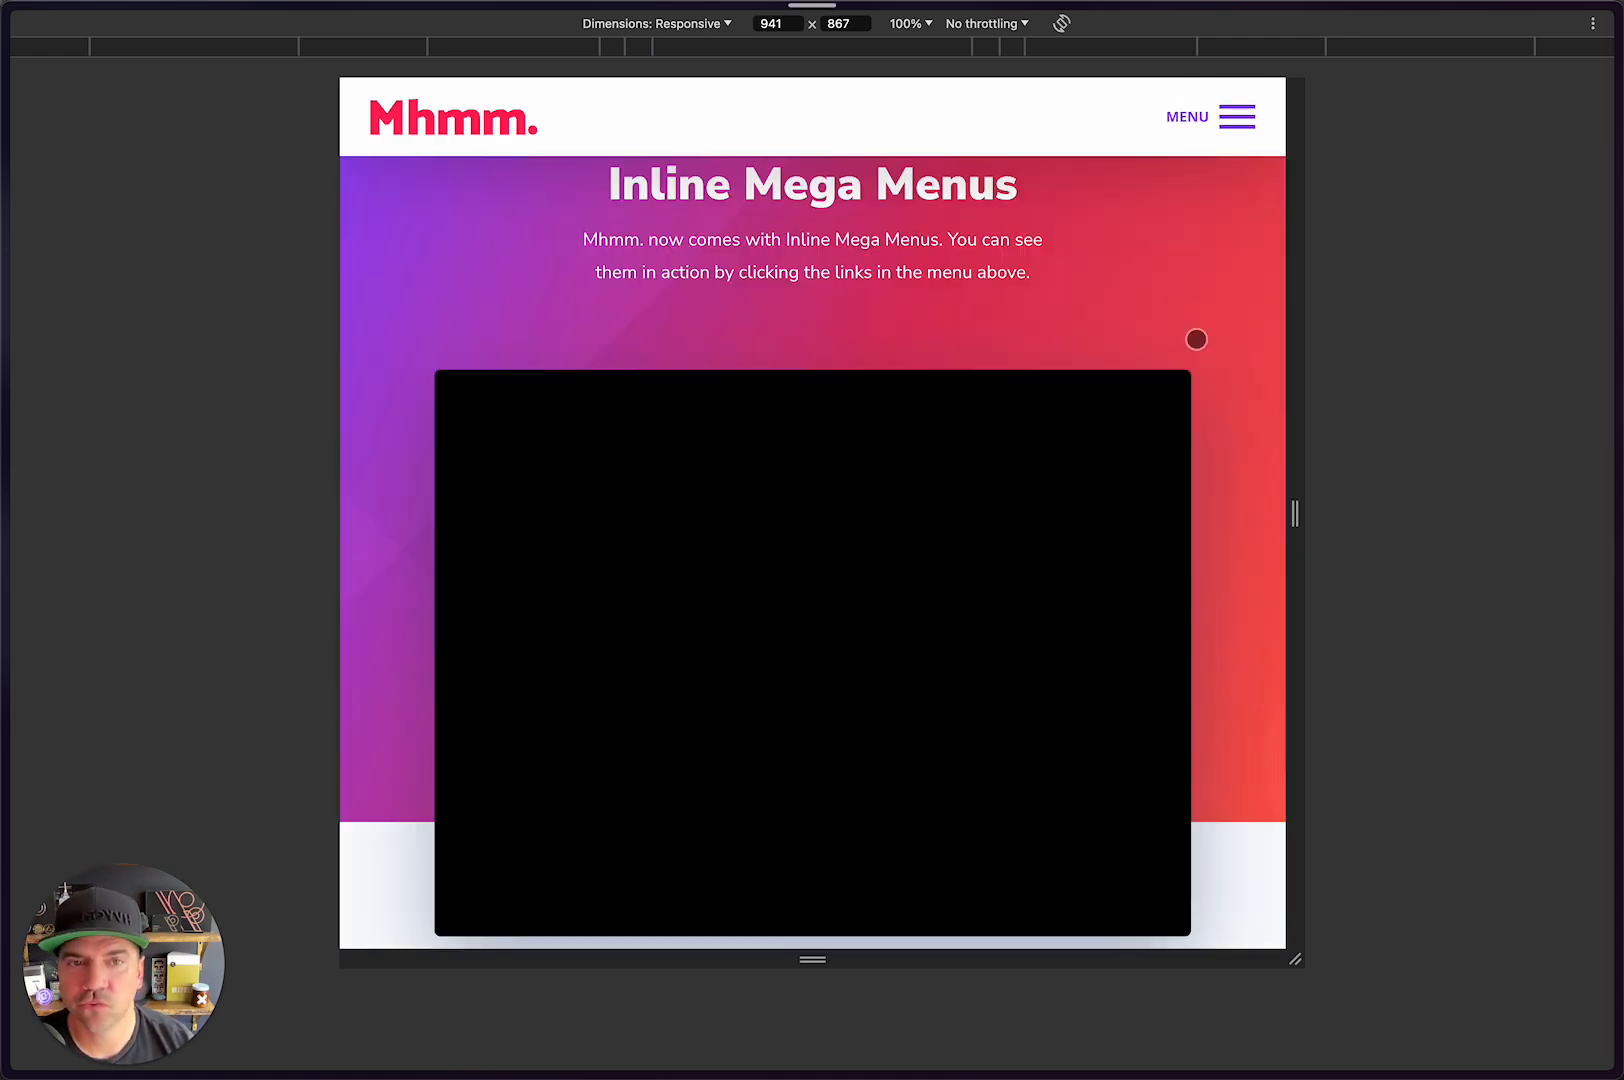
{"action": "left_click_drag", "start_coordinate": [1300, 375], "coordinate": [1498, 376]}
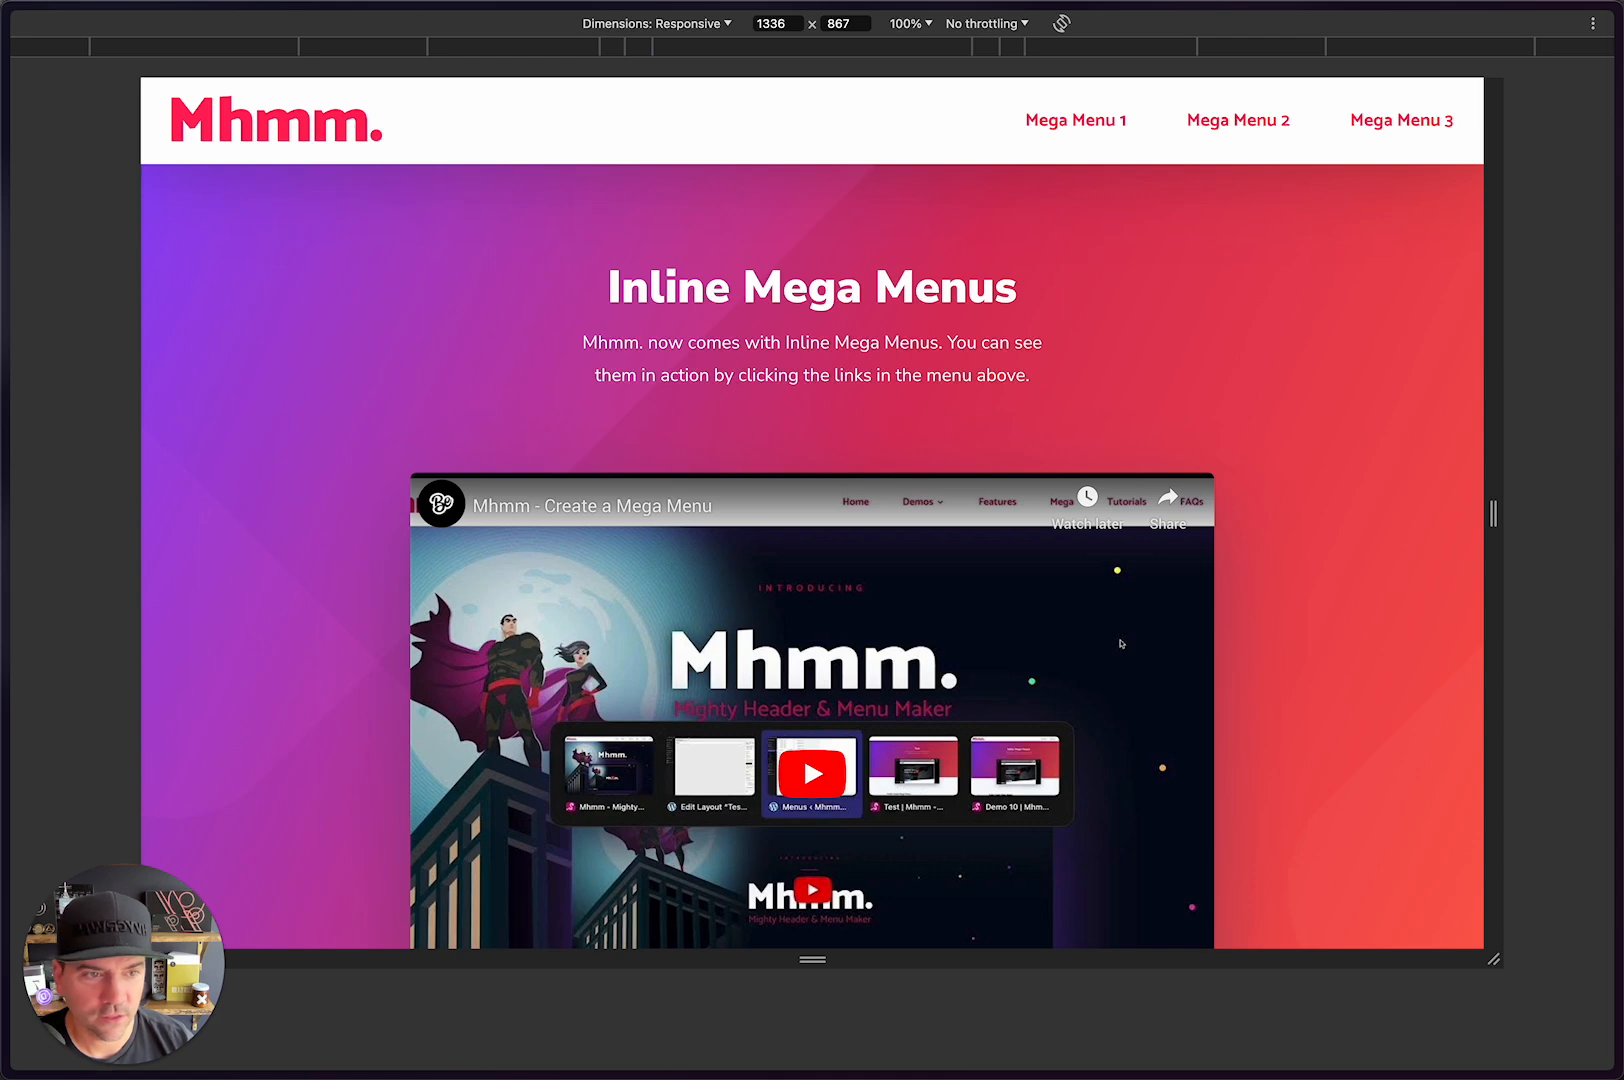
{"action": "key", "text": "super+shift+m"}
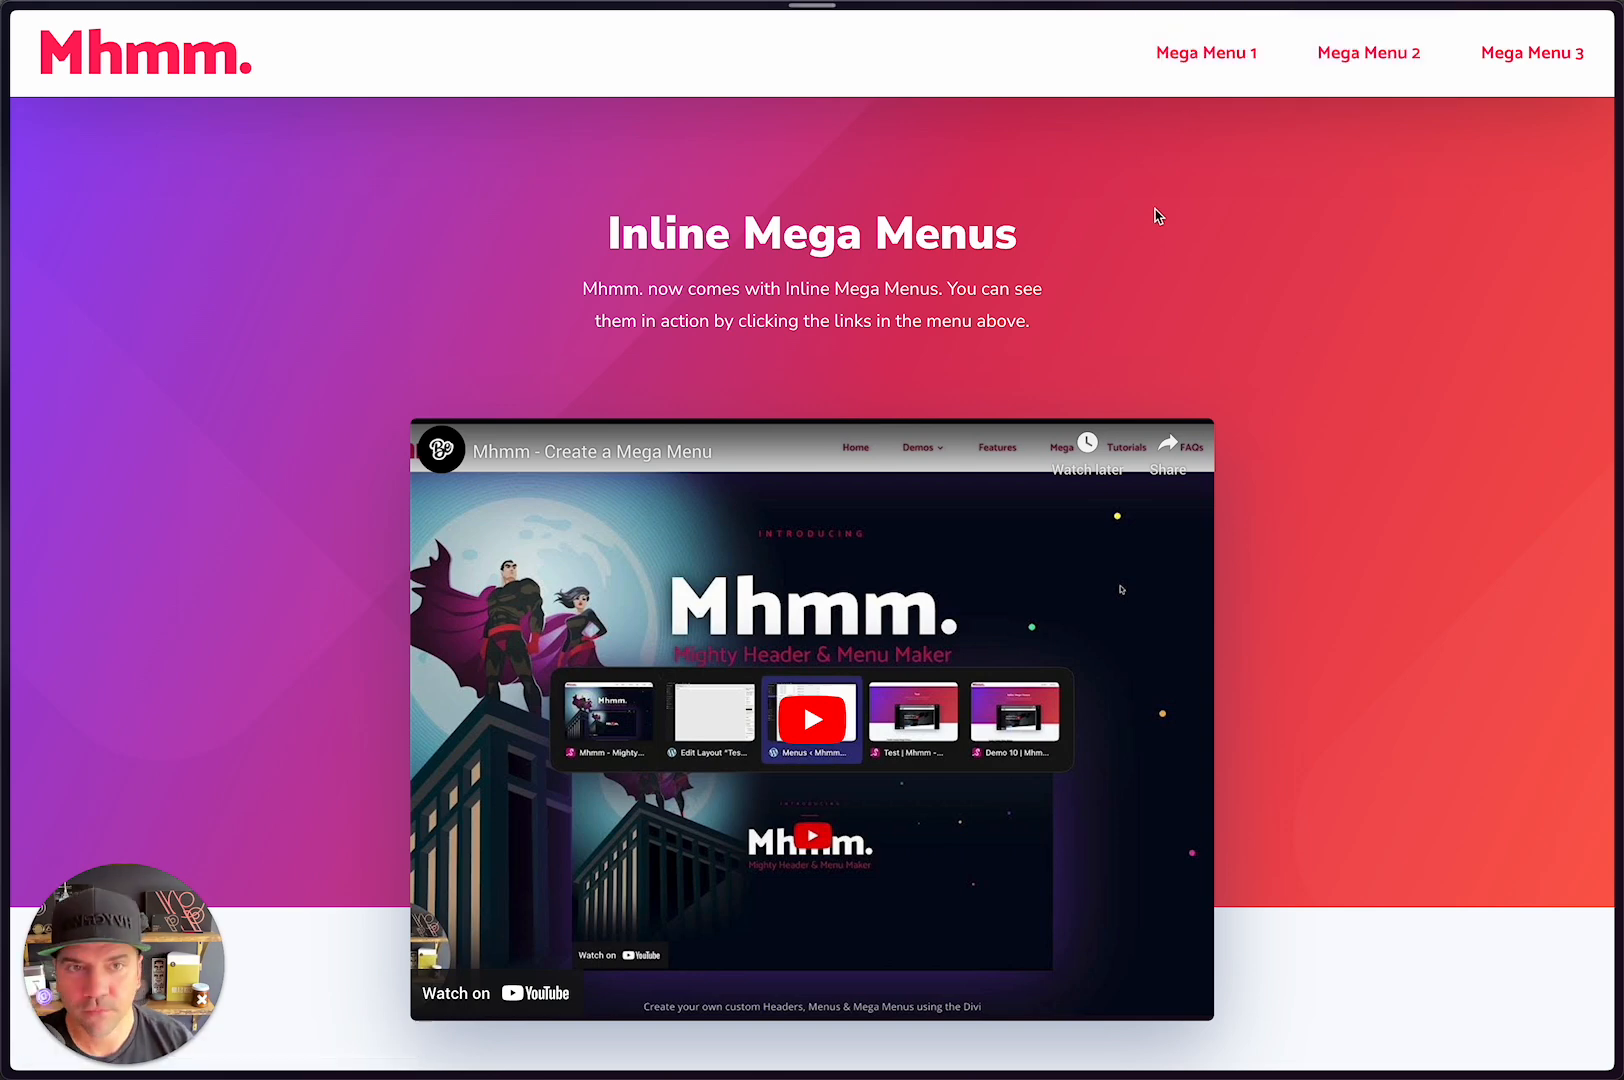
{"action": "key", "text": "super+r"}
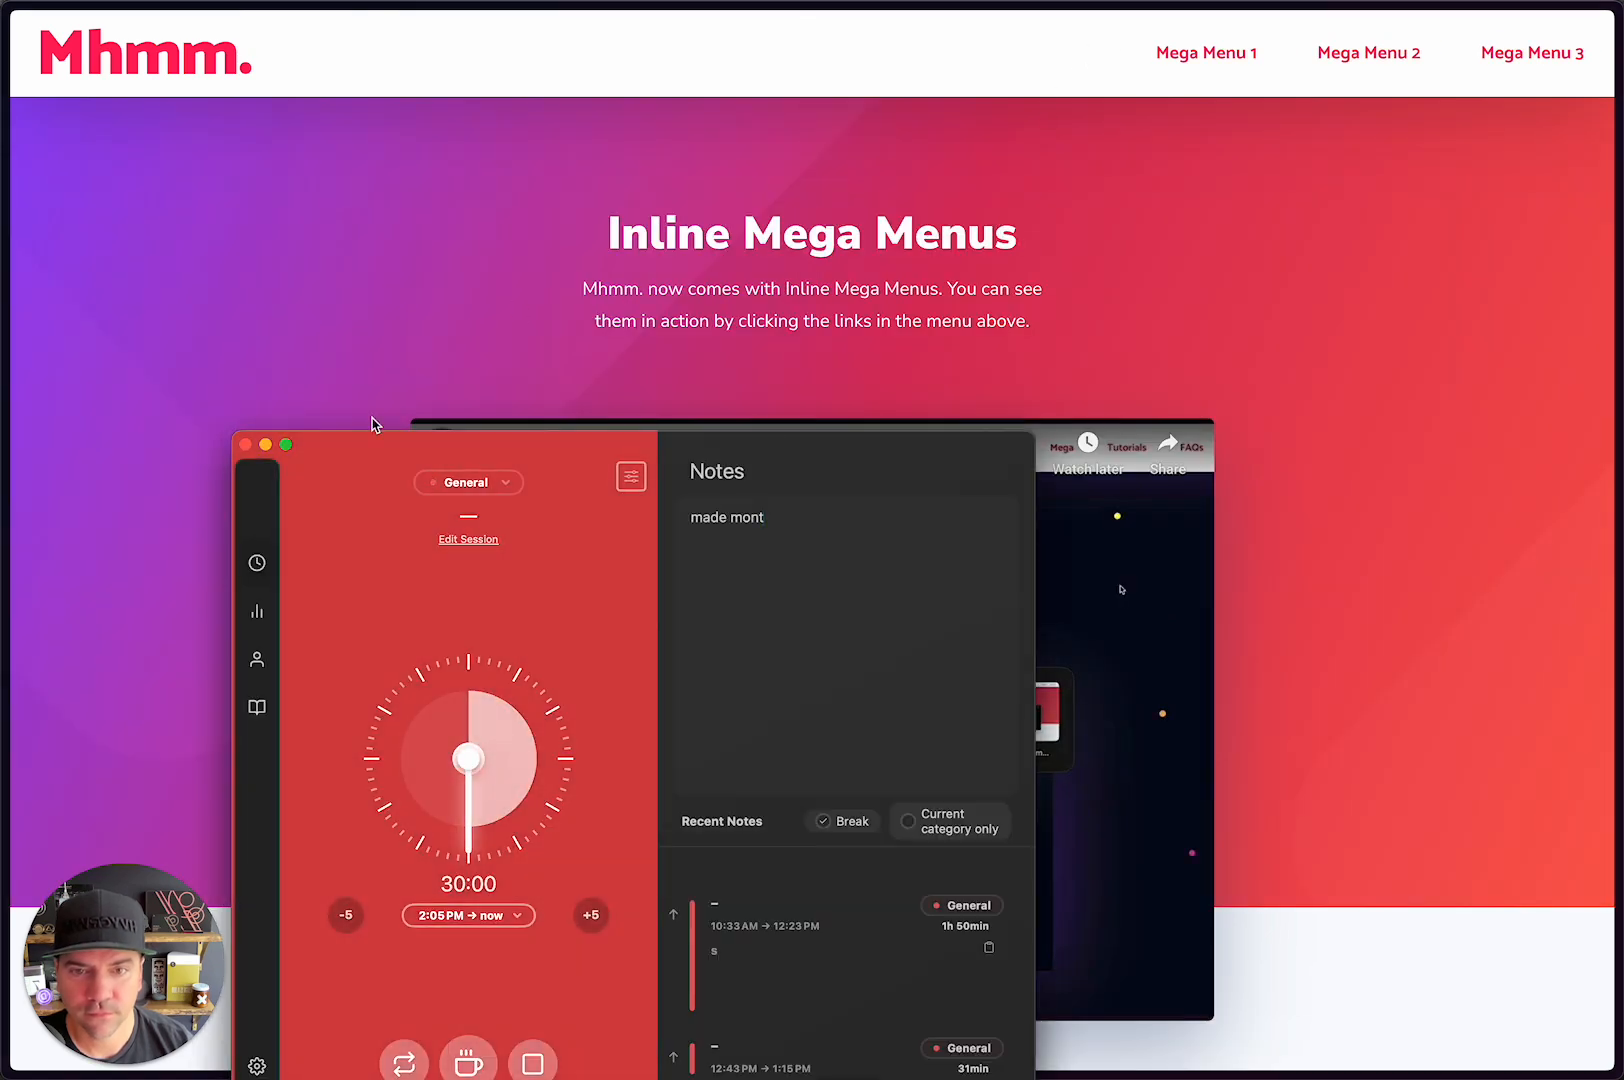
{"action": "left_click", "coordinate": [247, 445]}
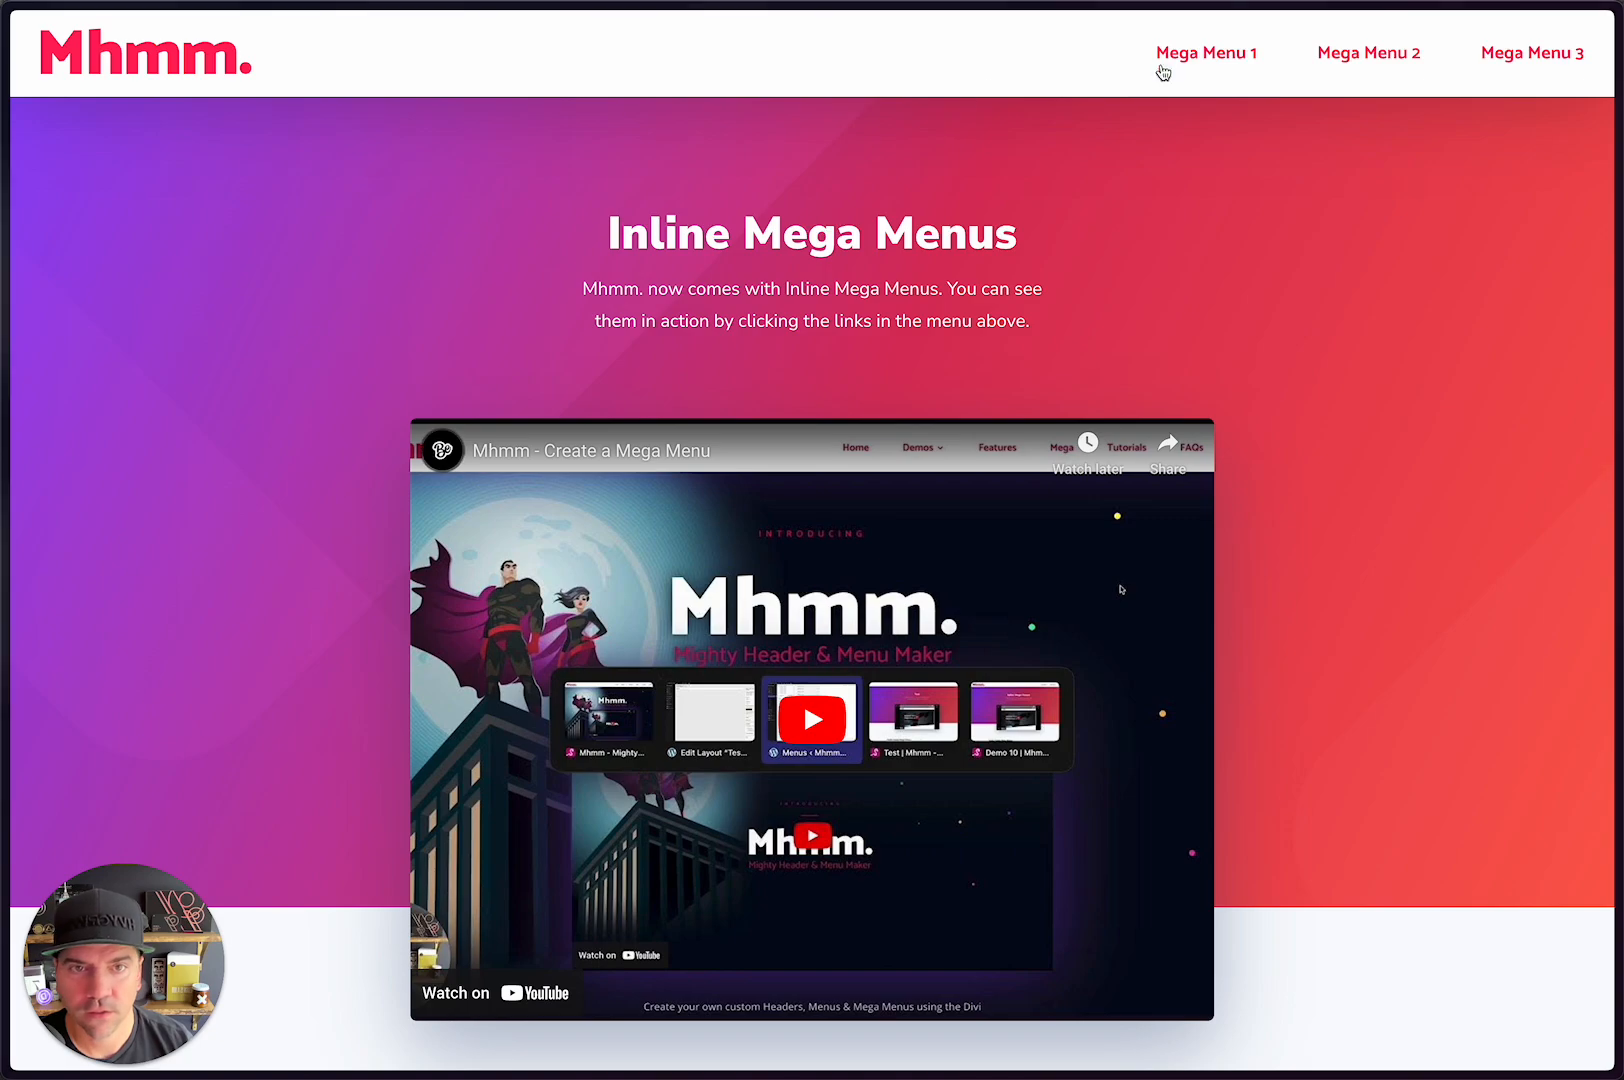
Step: Test Mega Menu 1 and Mega Menu 2 in the desktop header
{"action": "left_click", "coordinate": [1175, 68]}
{"action": "left_click", "coordinate": [1385, 65]}
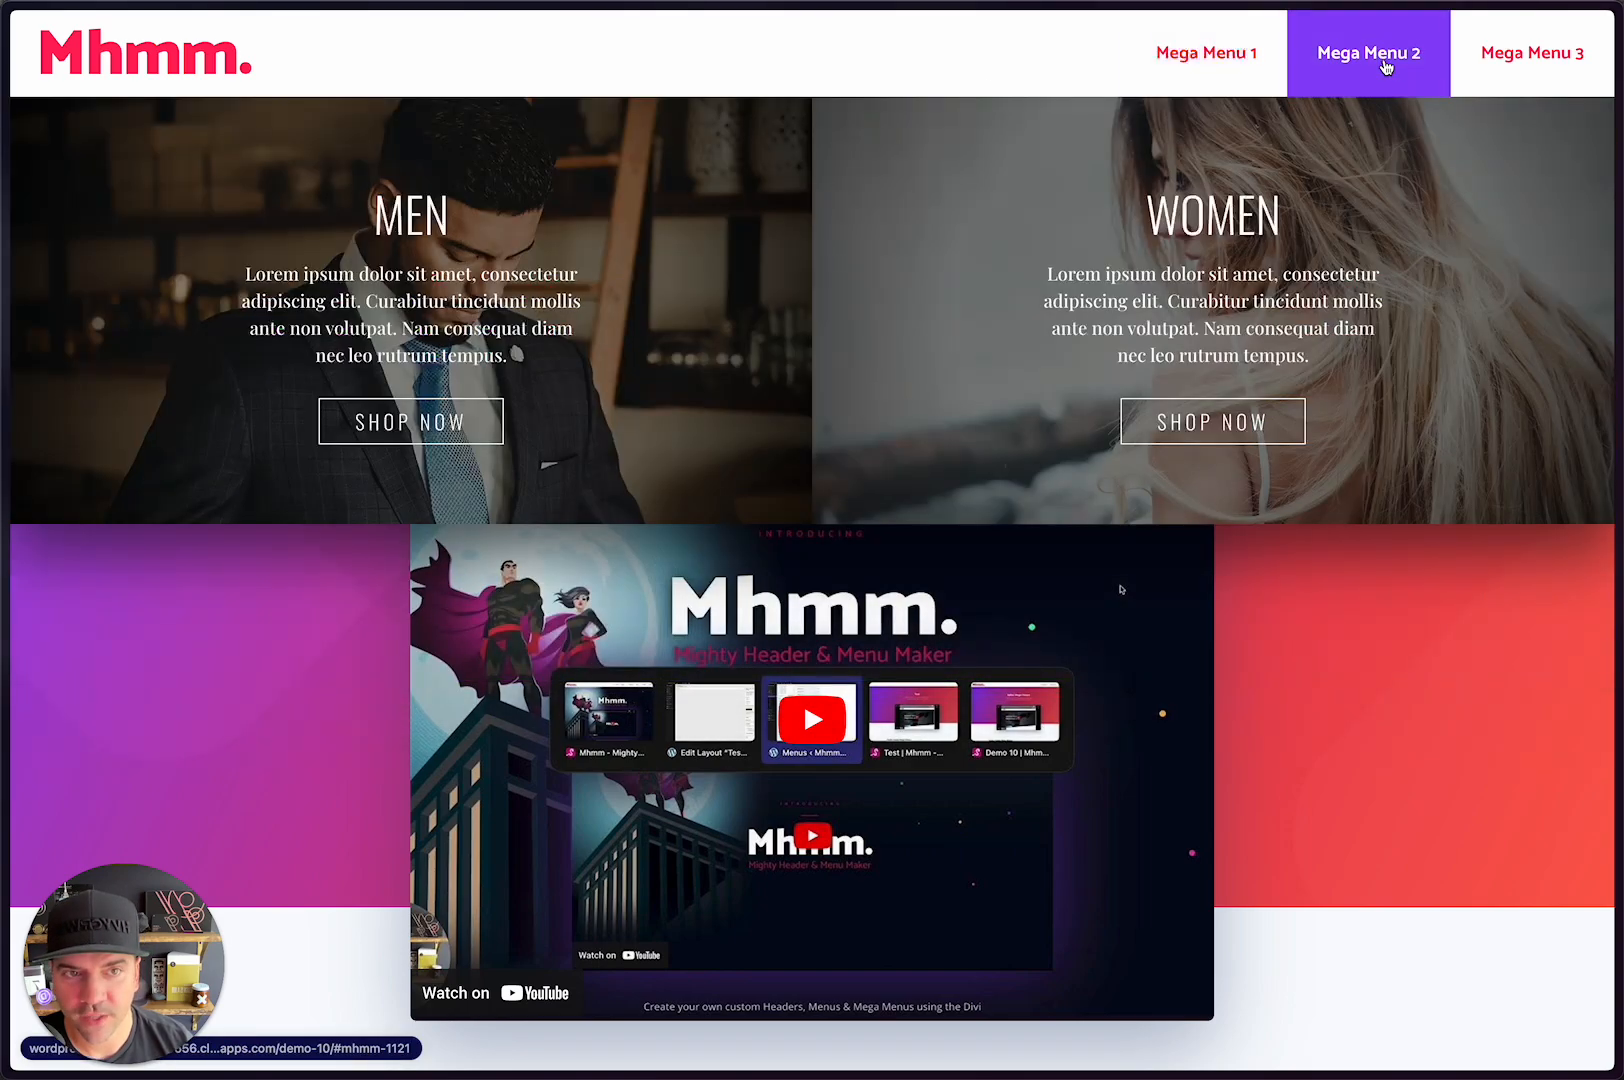
{"action": "left_click", "coordinate": [1213, 62]}
{"action": "left_click", "coordinate": [968, 57]}
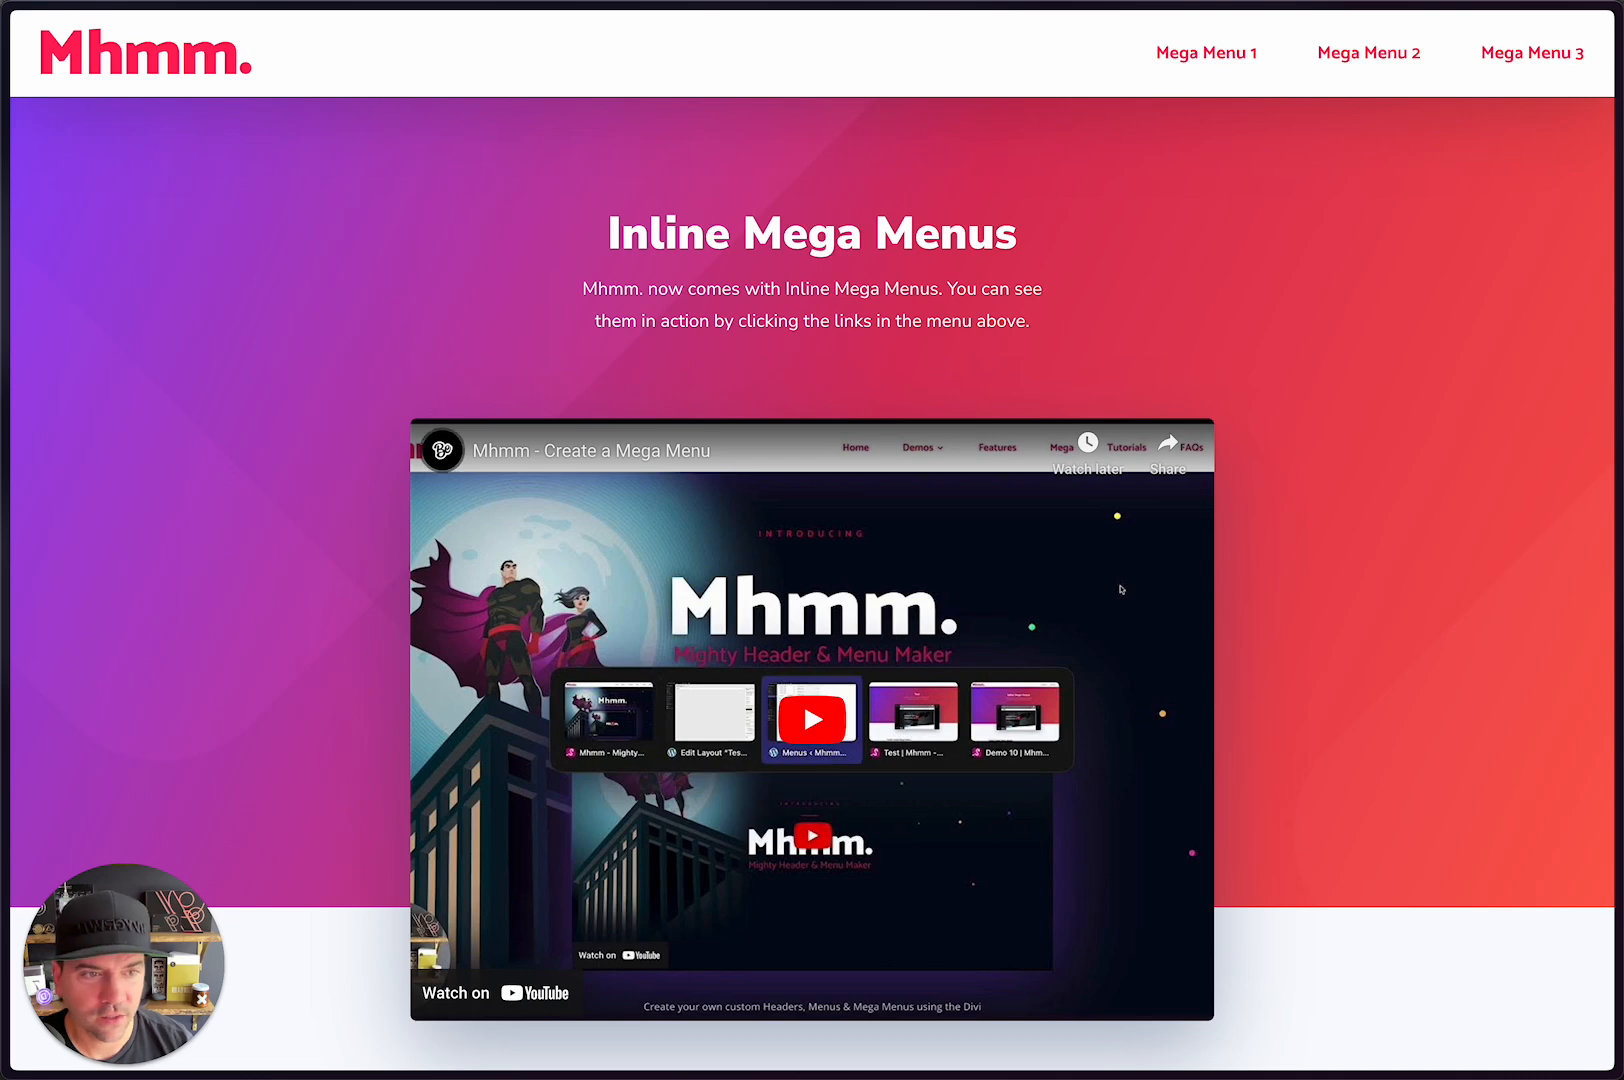
Step: Resize the responsive preview to 962 × 867 and check the hamburger menu and its Demos submenu
{"action": "key", "text": "super+shift+m"}
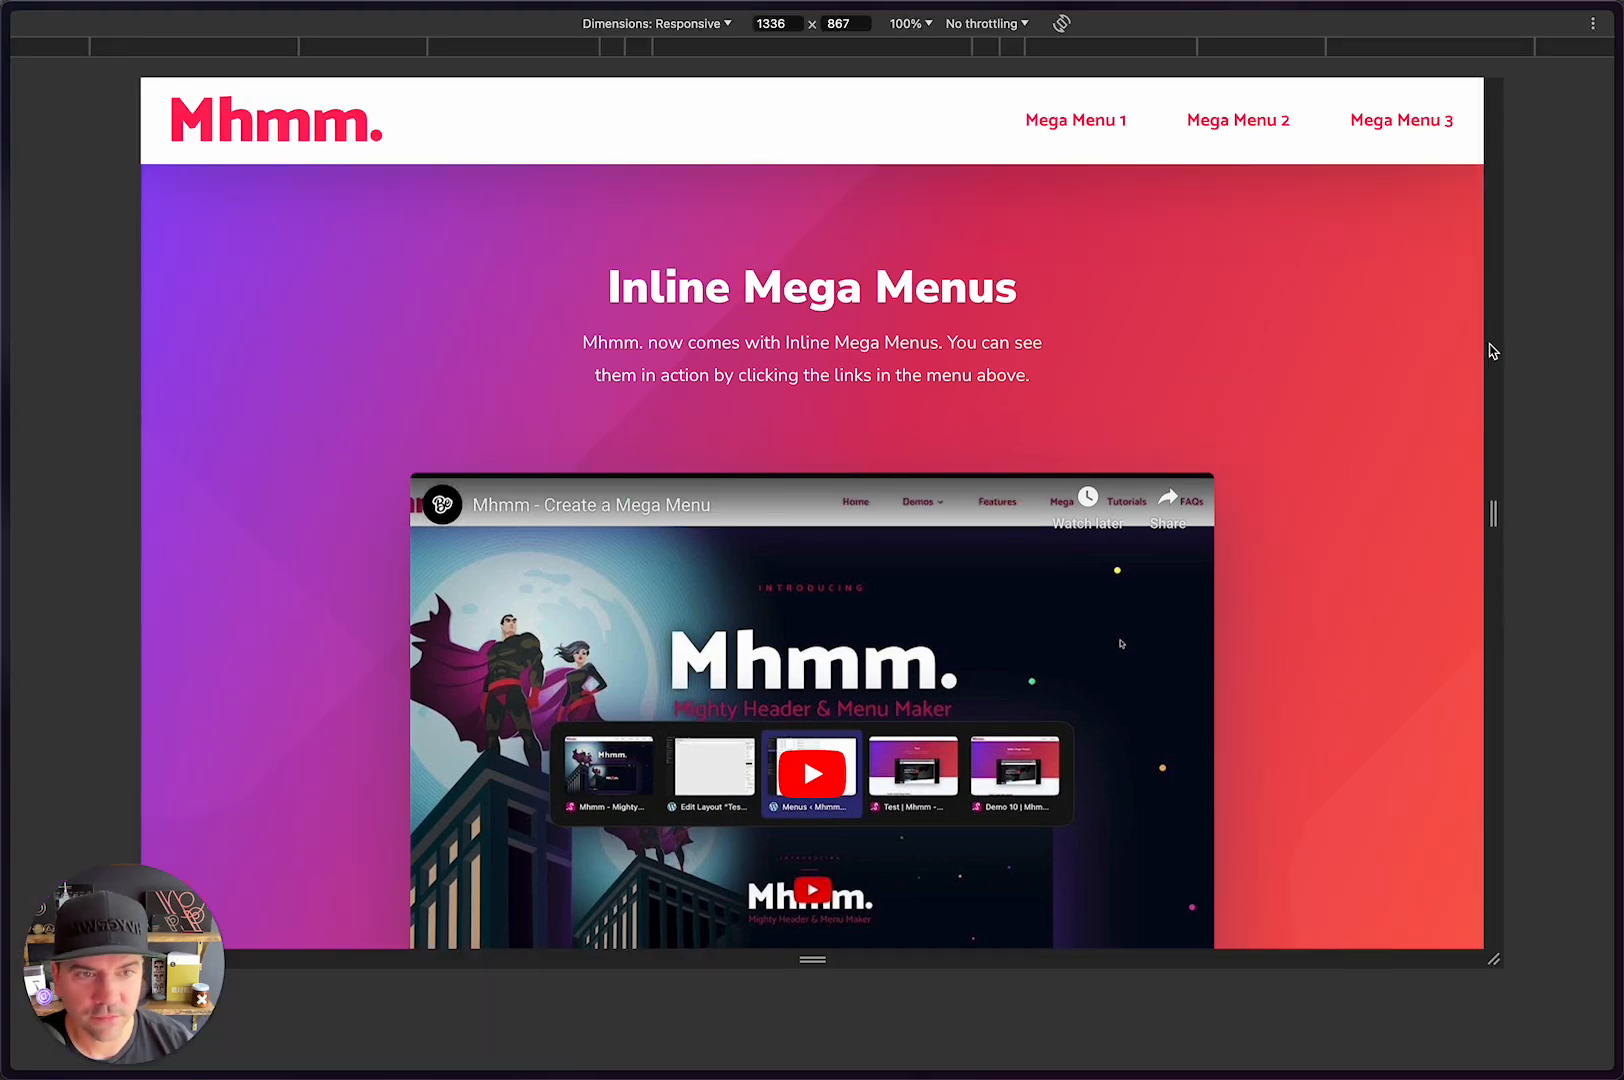
{"action": "left_click_drag", "start_coordinate": [1492, 351], "coordinate": [1304, 351]}
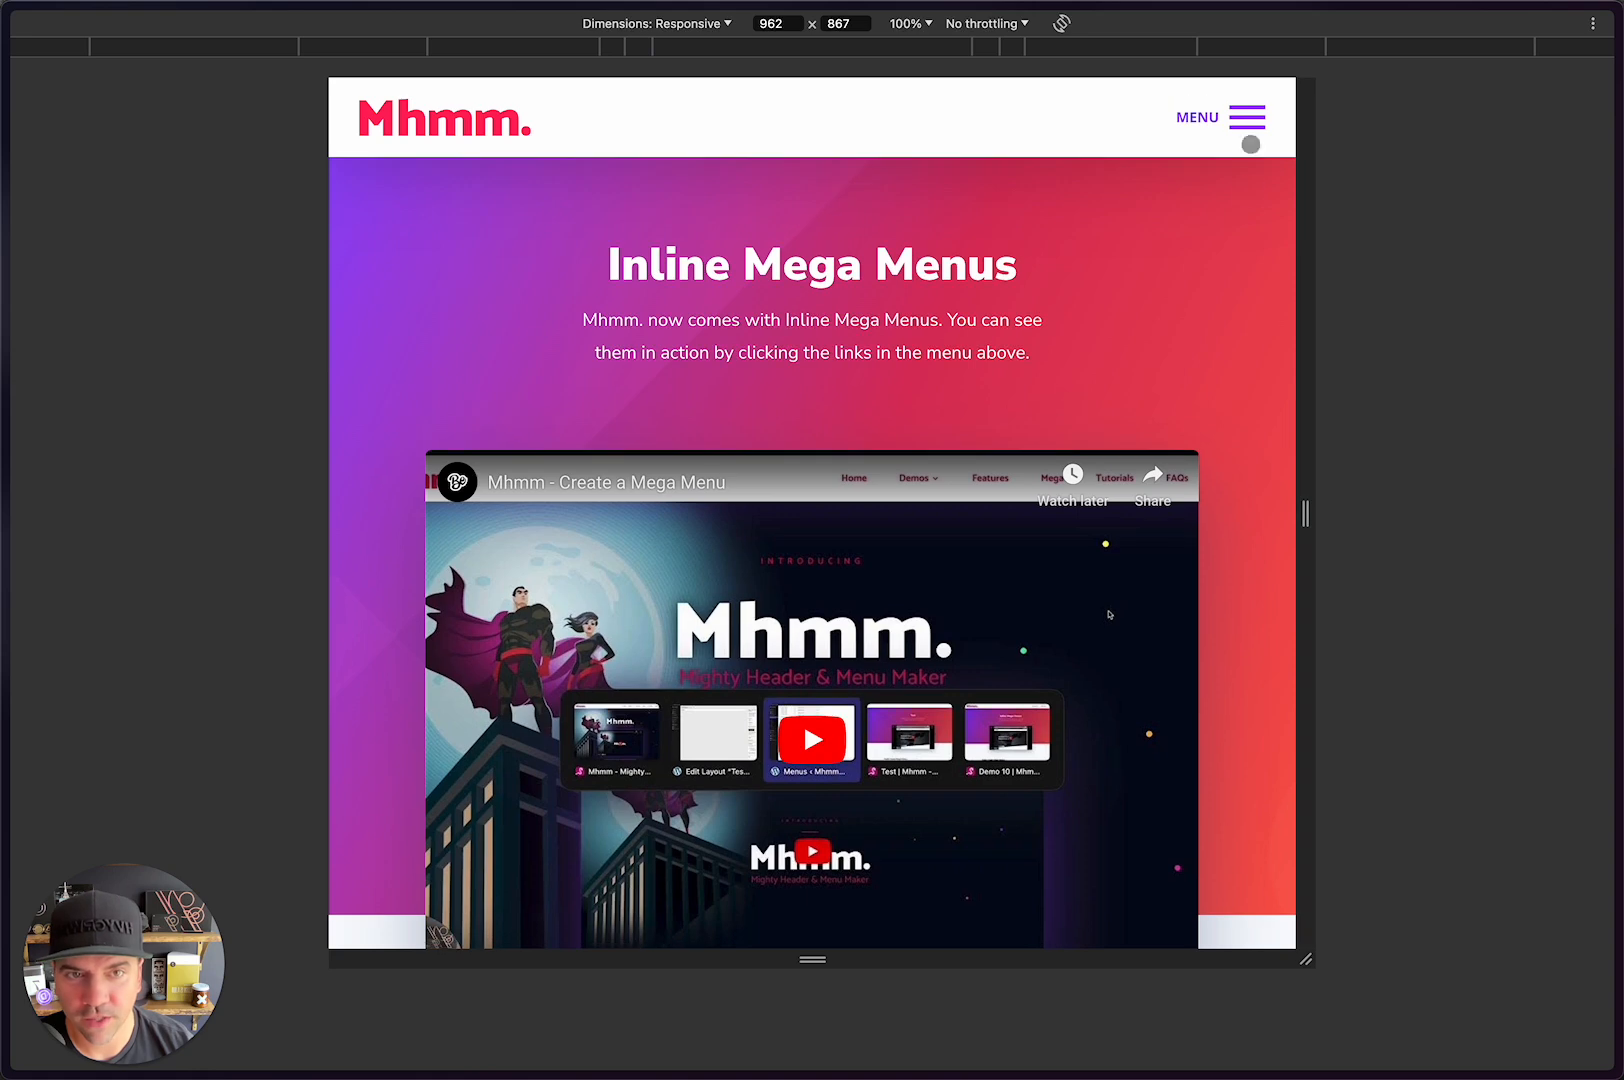
{"action": "left_click", "coordinate": [1248, 108]}
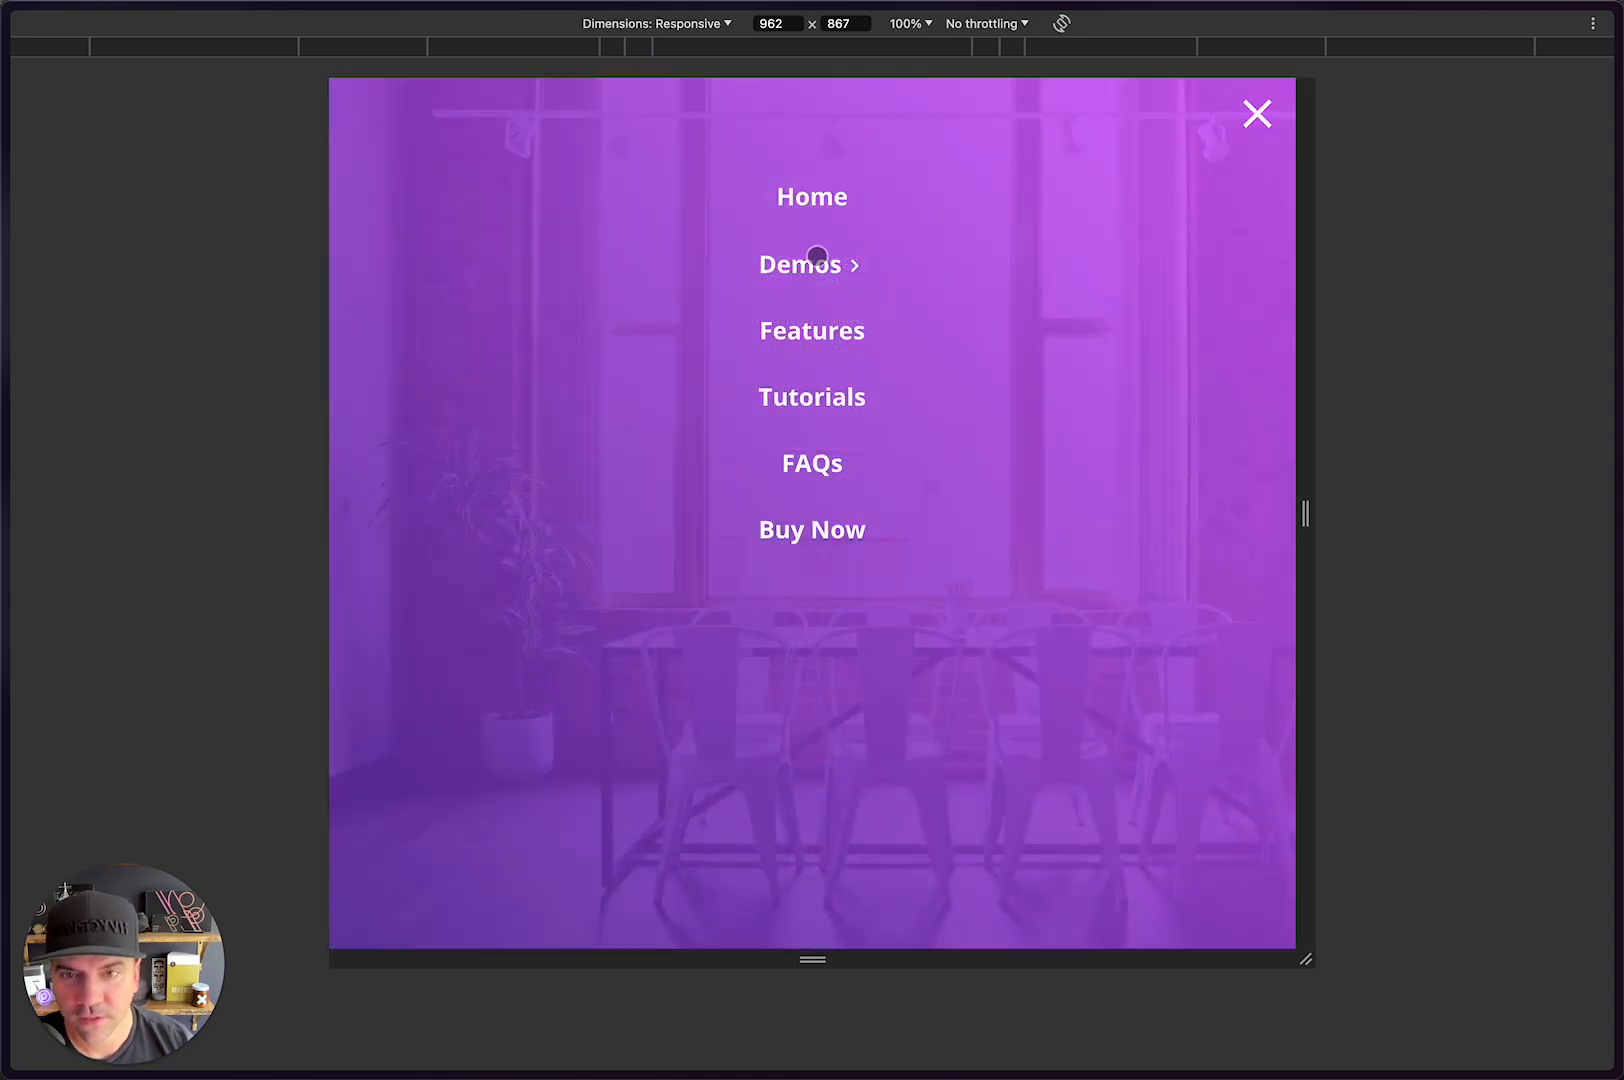
{"action": "left_click", "coordinate": [817, 257]}
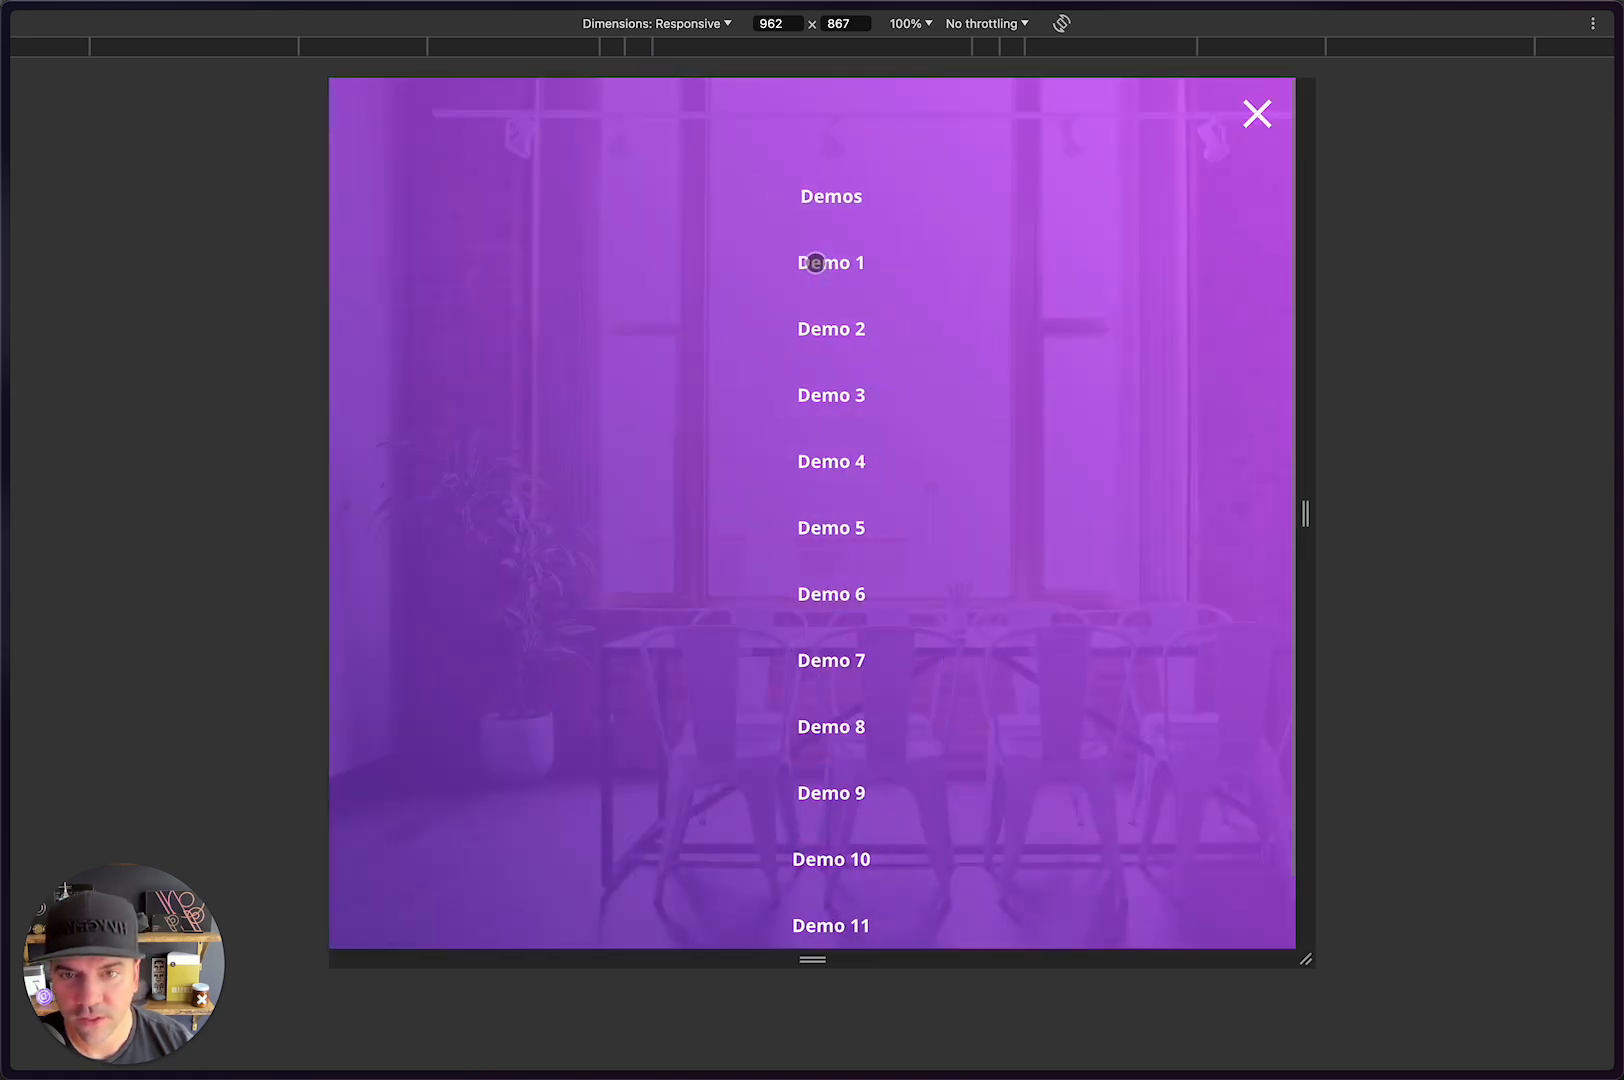
{"action": "left_click", "coordinate": [1281, 108]}
Step: Leave responsive device mode and view the mega menus in the full-width desktop header again
{"action": "left_click_drag", "start_coordinate": [1312, 265], "coordinate": [1553, 313]}
{"action": "key", "text": "super+shift+m"}
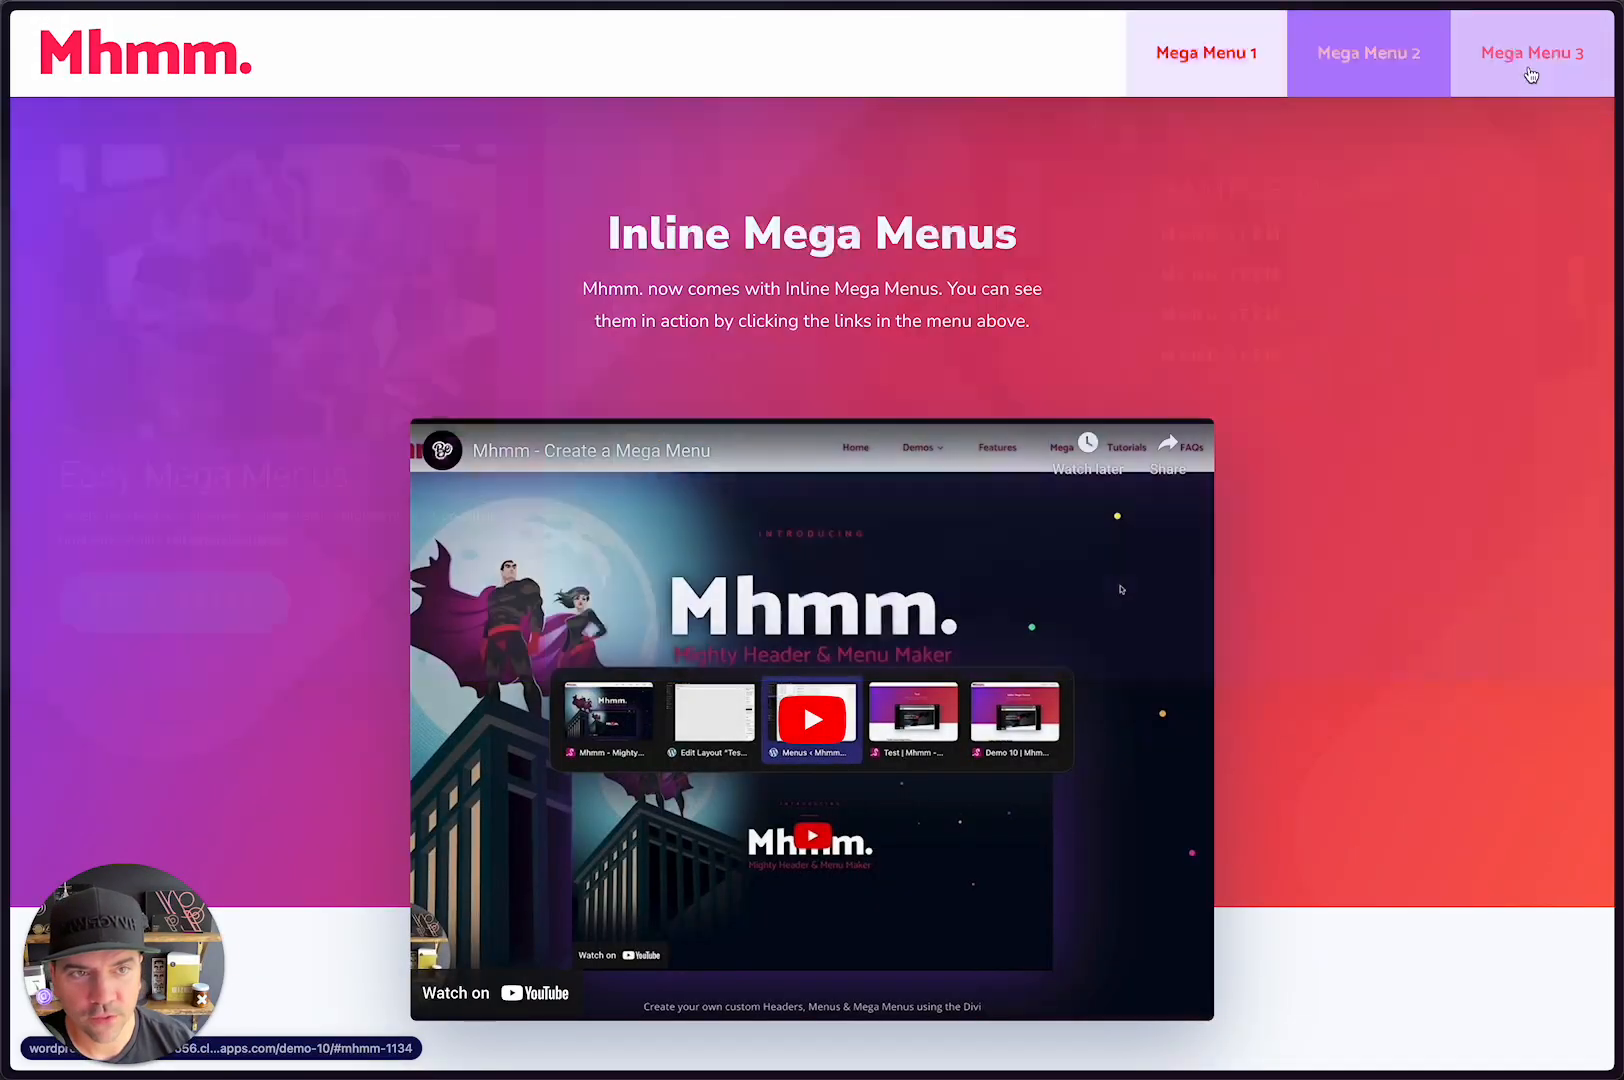
{"action": "mouse_move", "coordinate": [1532, 76]}
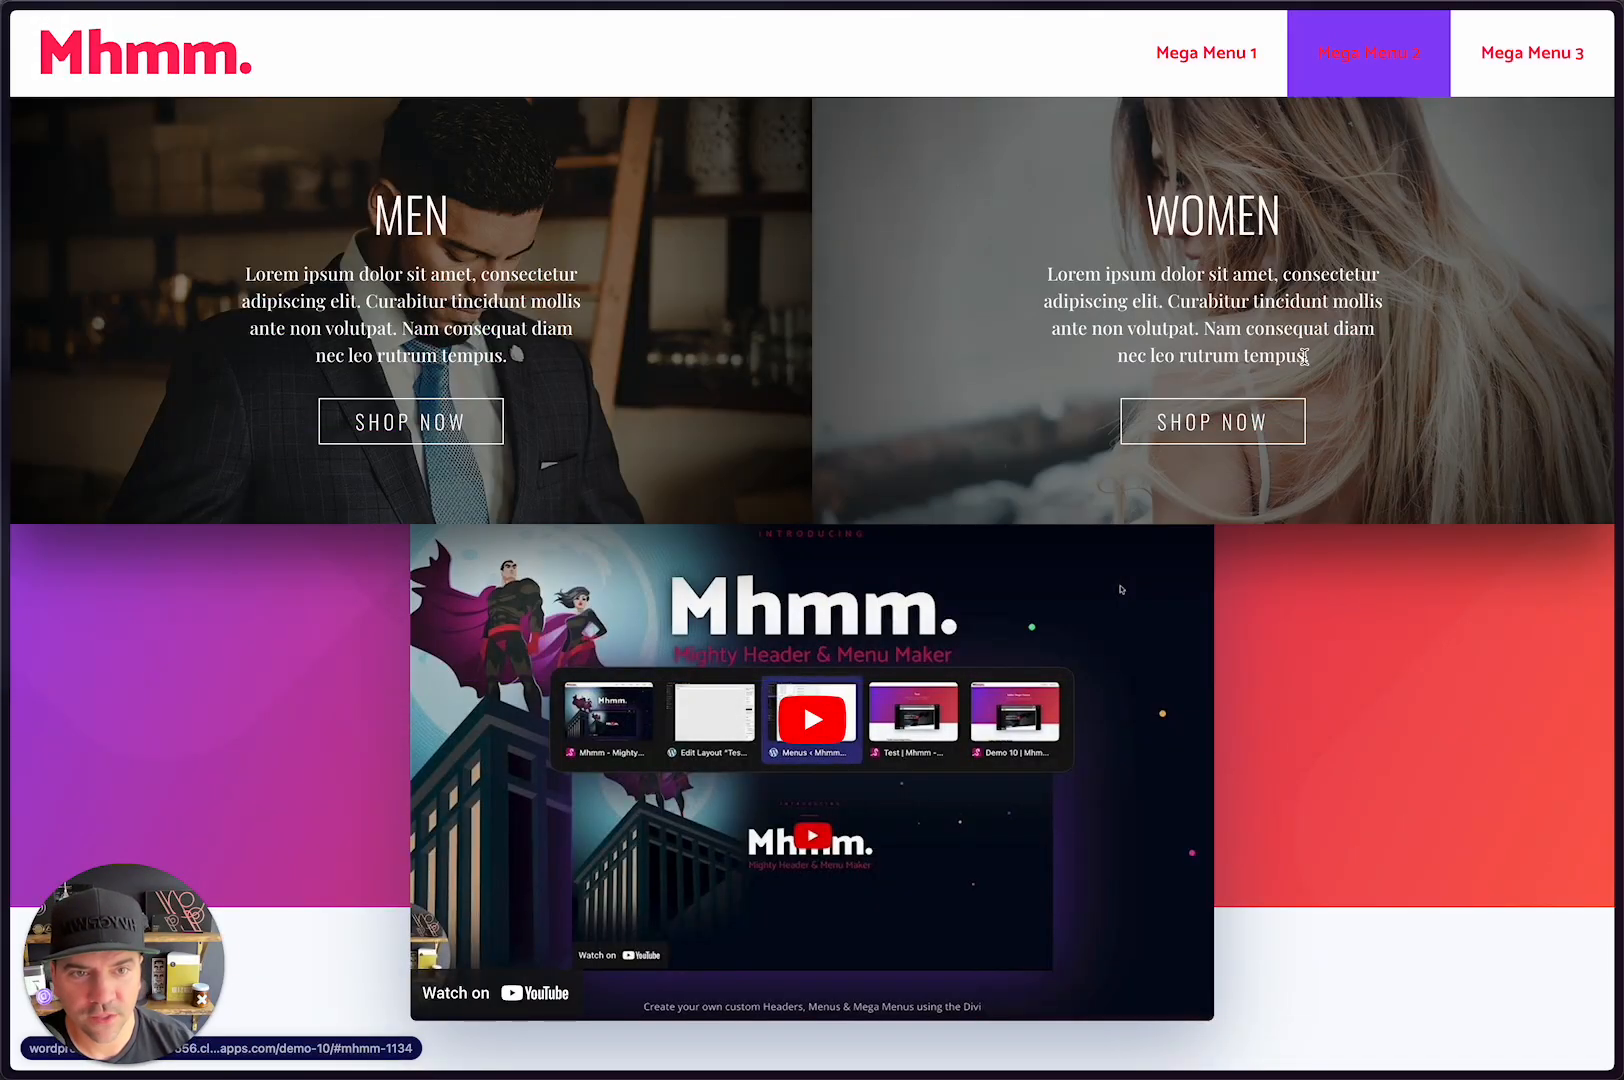
Step: Switch to the Demo 10 header layout, close its editor and open the Mhmm – Mega Menus layouts list
{"action": "key", "text": "ctrl+Tab"}
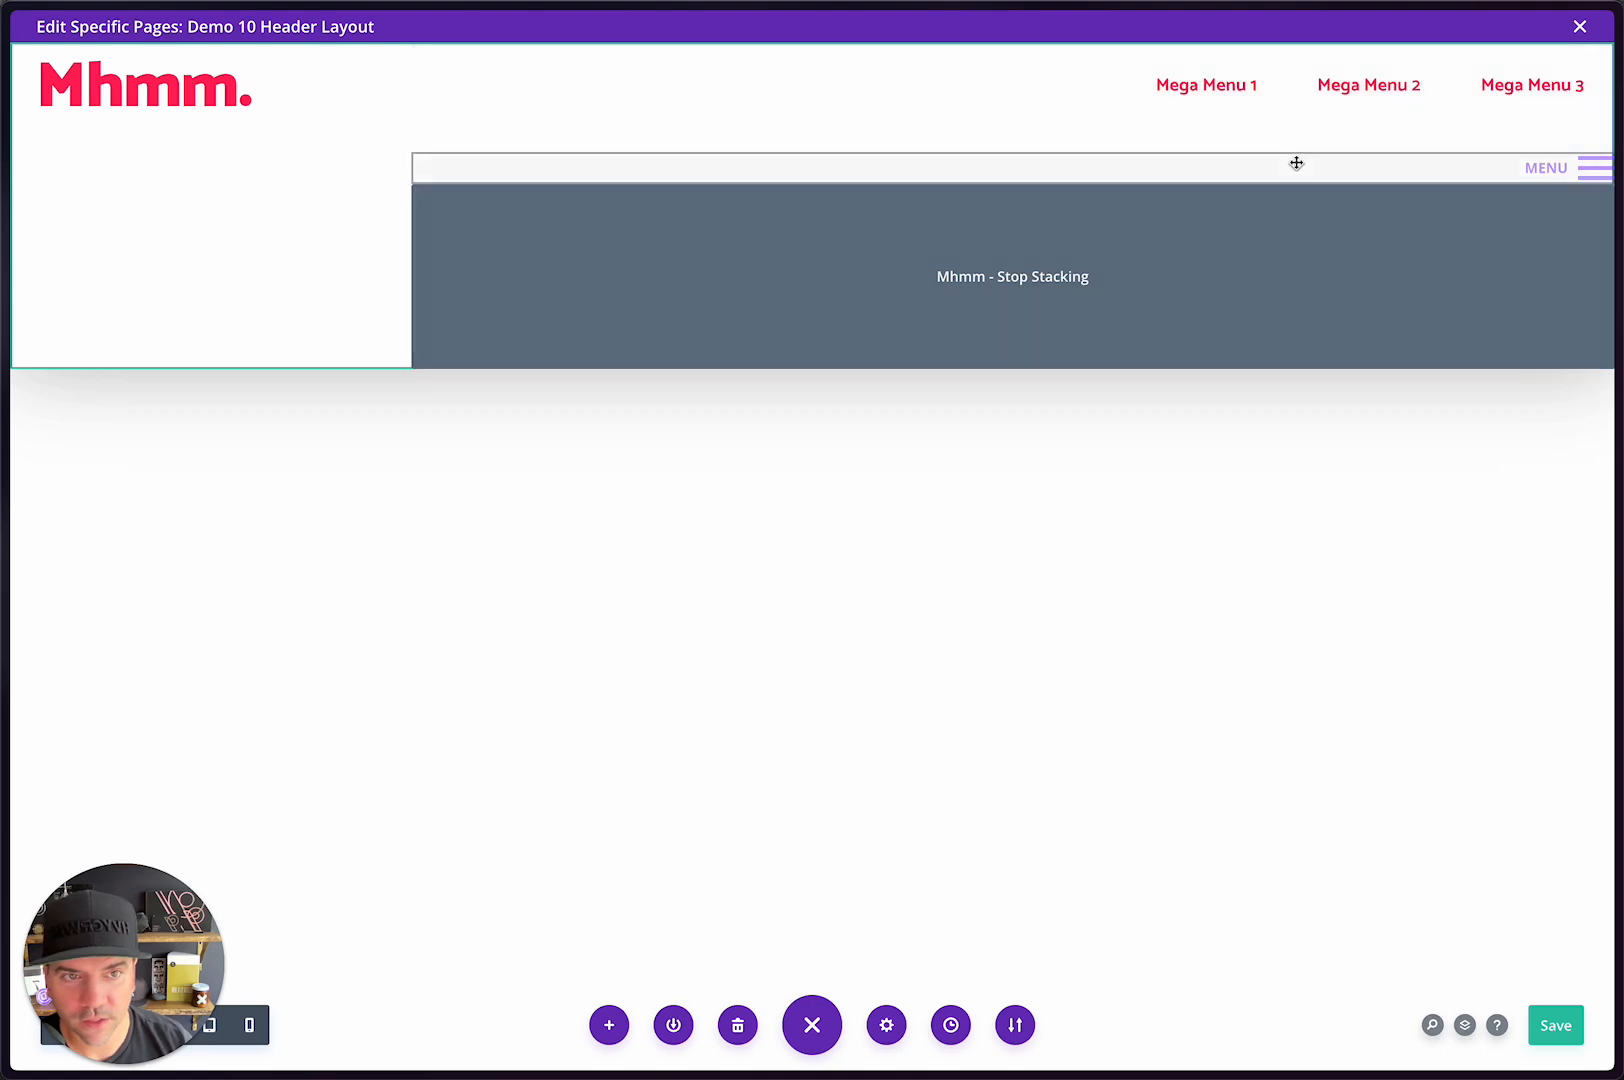
{"action": "left_click", "coordinate": [1580, 26]}
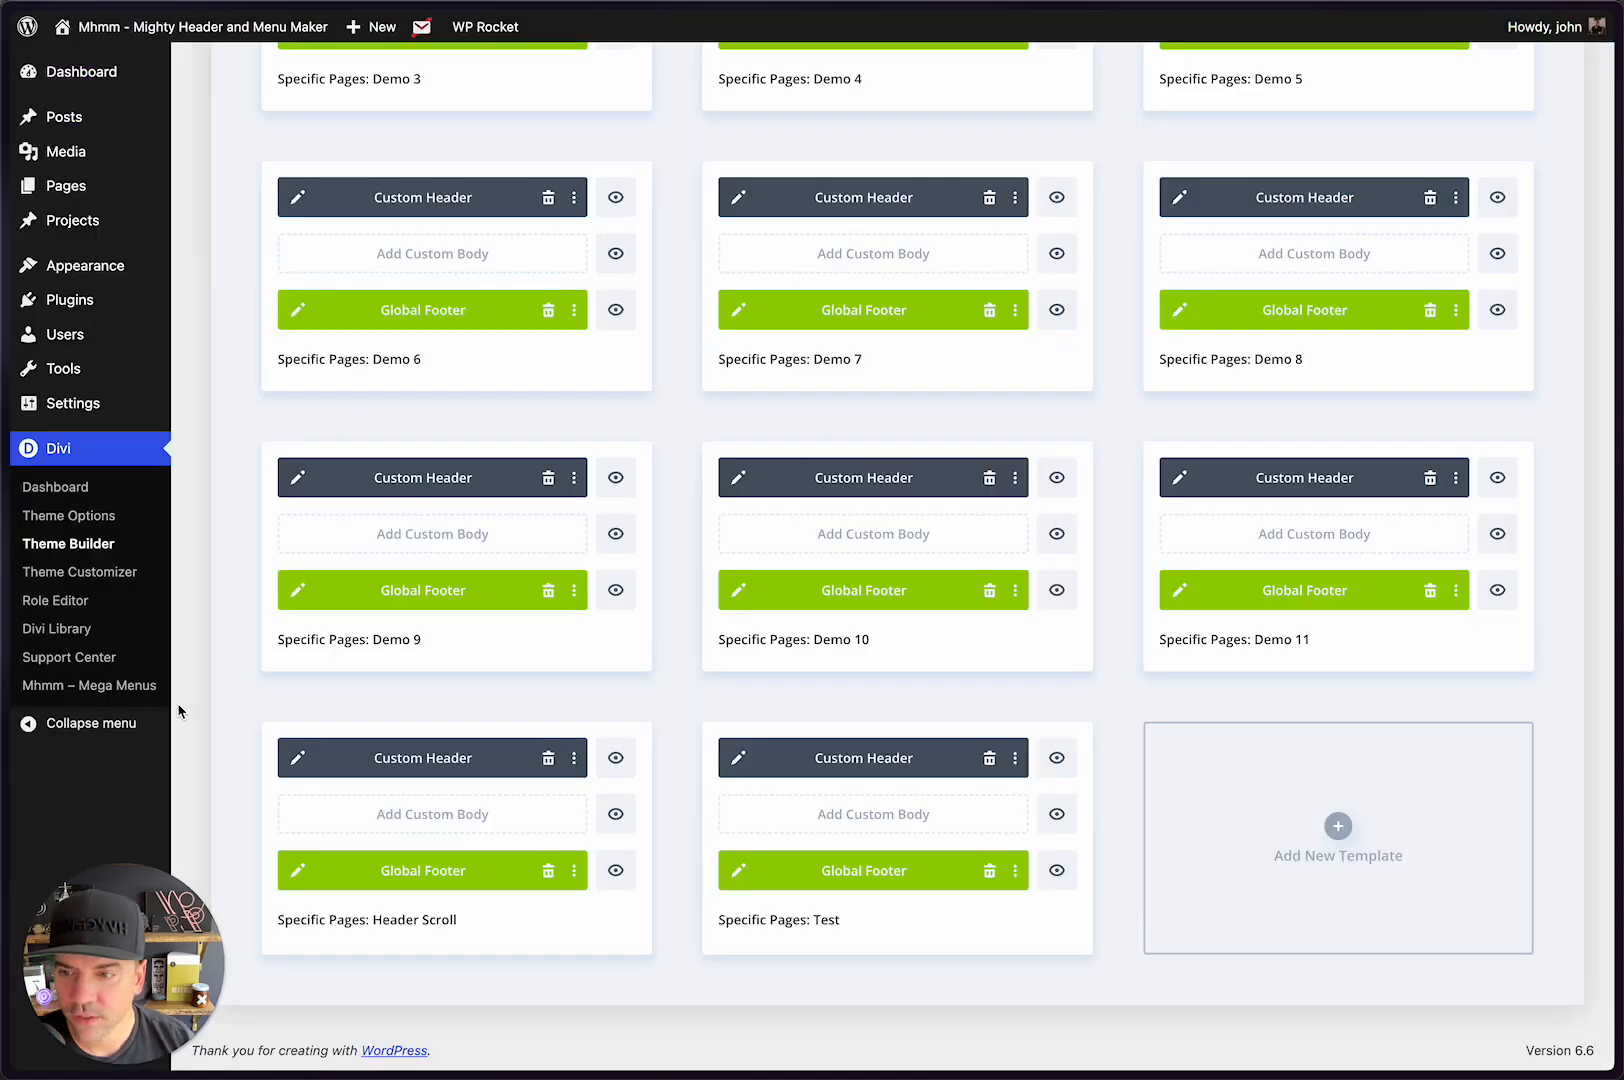
{"action": "left_click", "coordinate": [133, 688]}
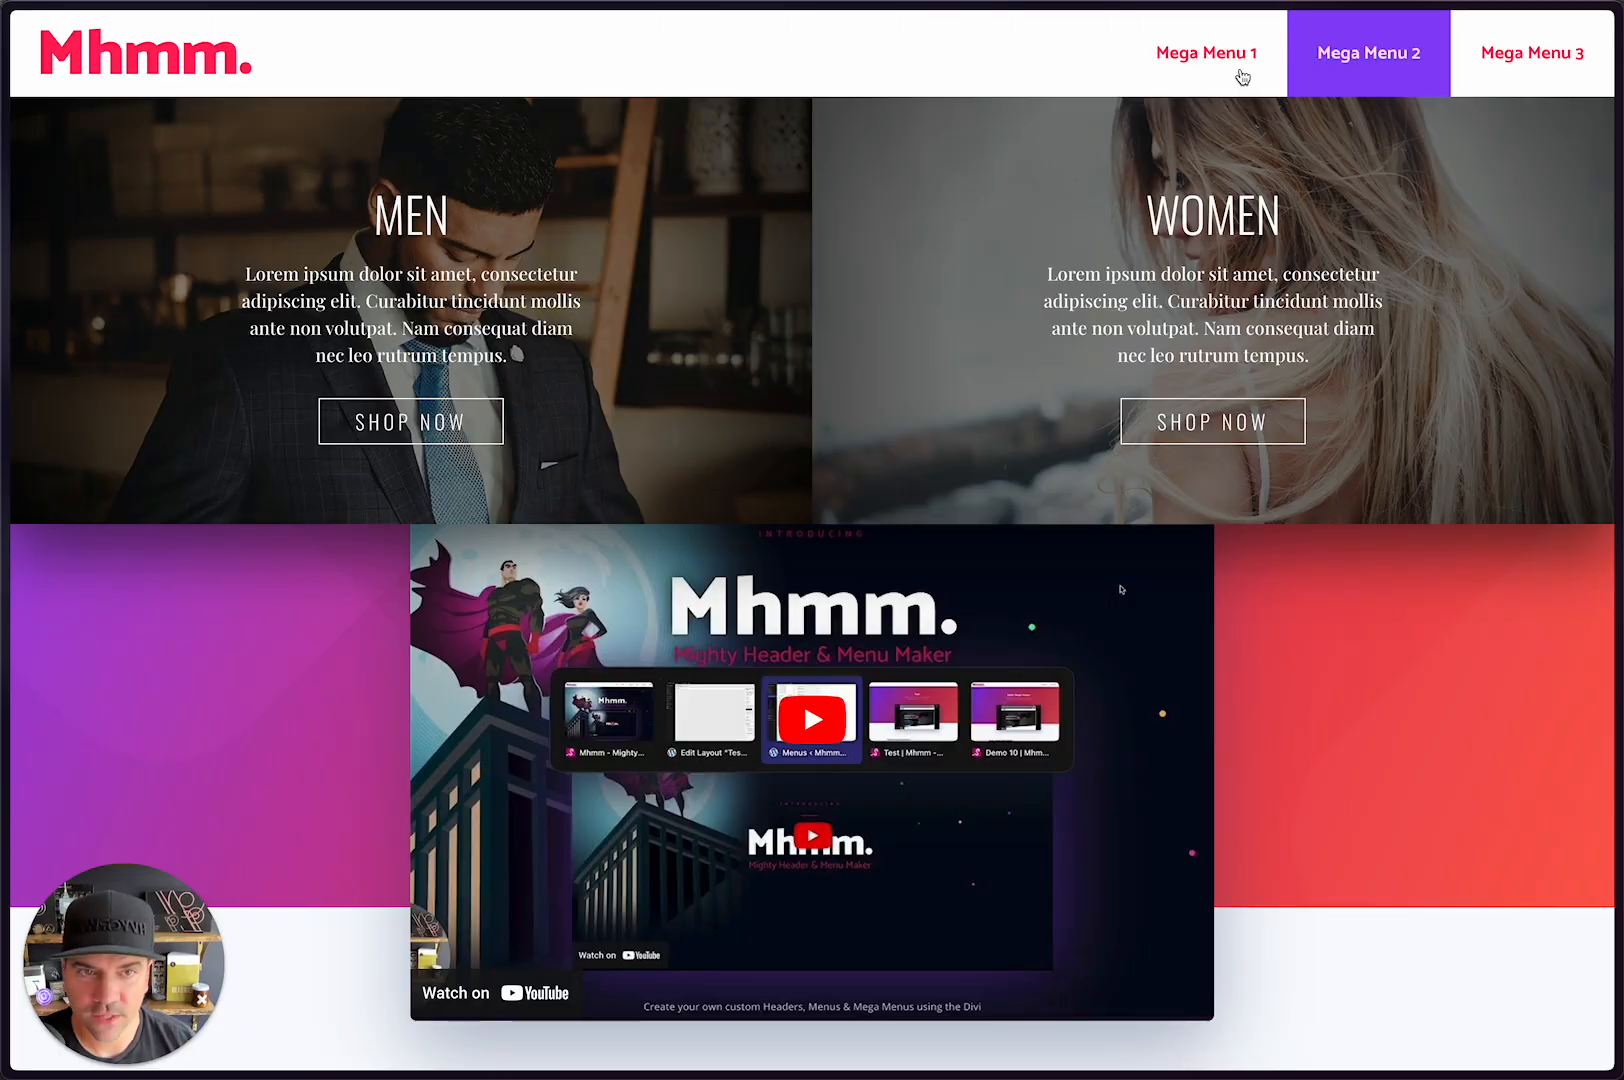
Step: On the Demo 10 page, open and close Mega Menu 1 to identify the layout behind it
{"action": "left_click", "coordinate": [1198, 62]}
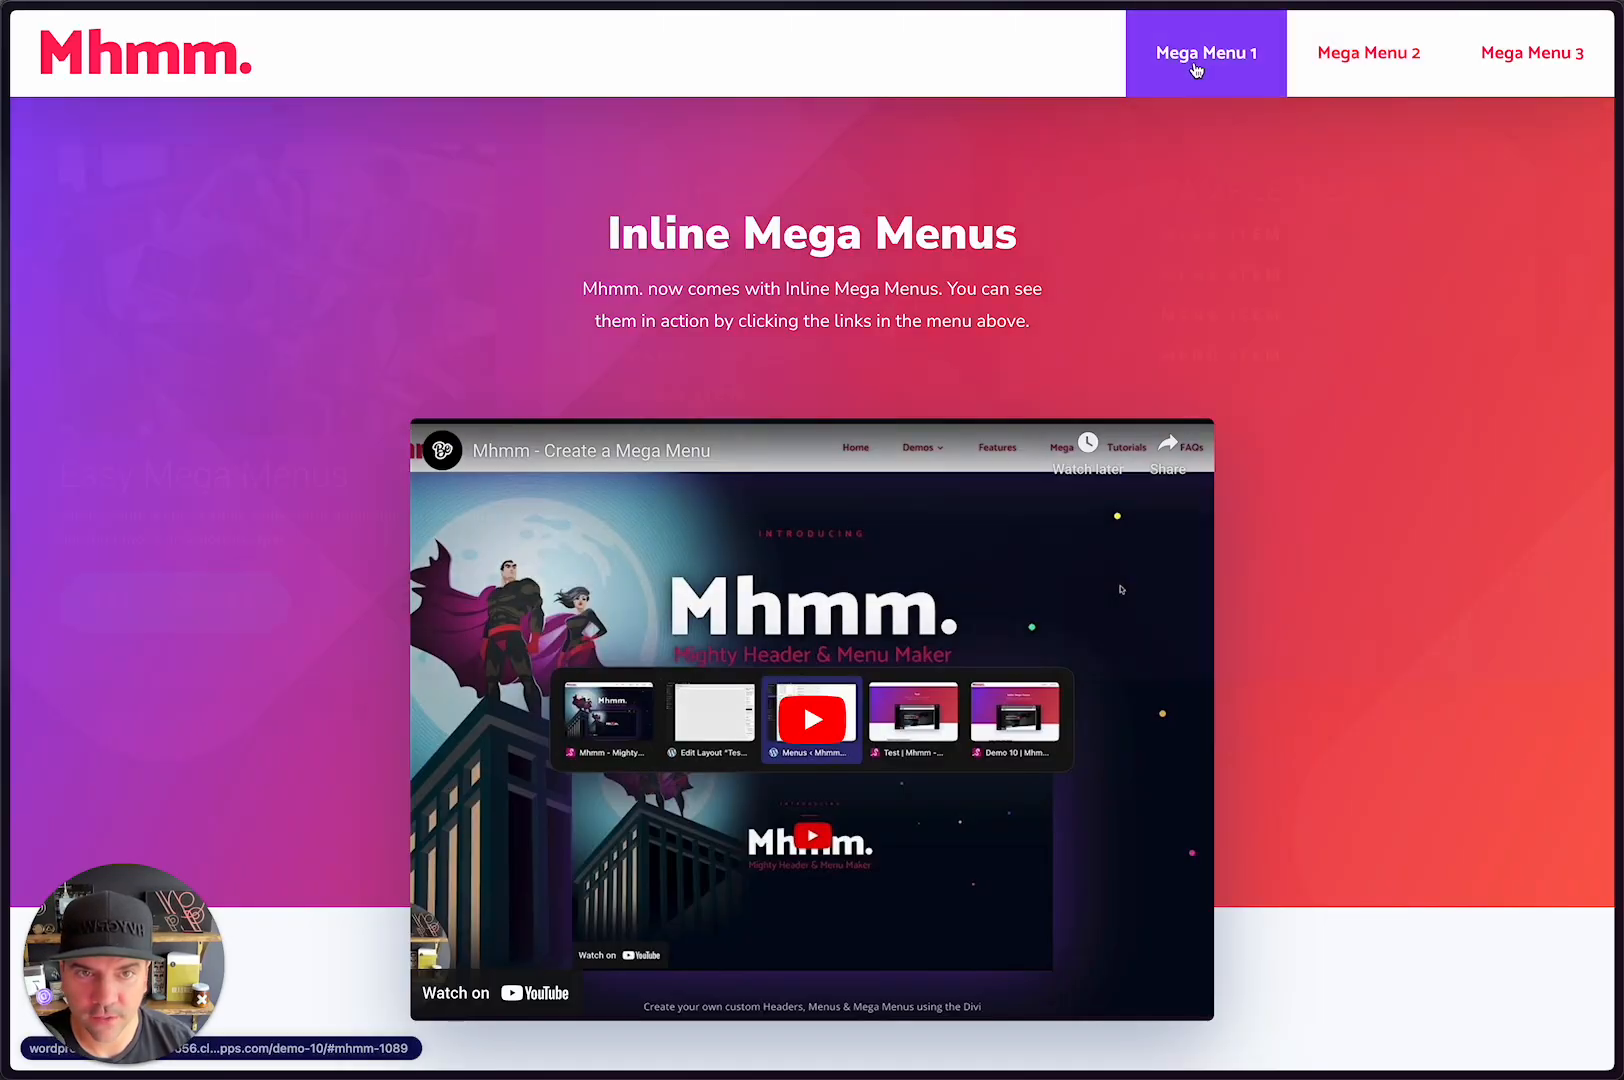
{"action": "left_click", "coordinate": [1197, 68]}
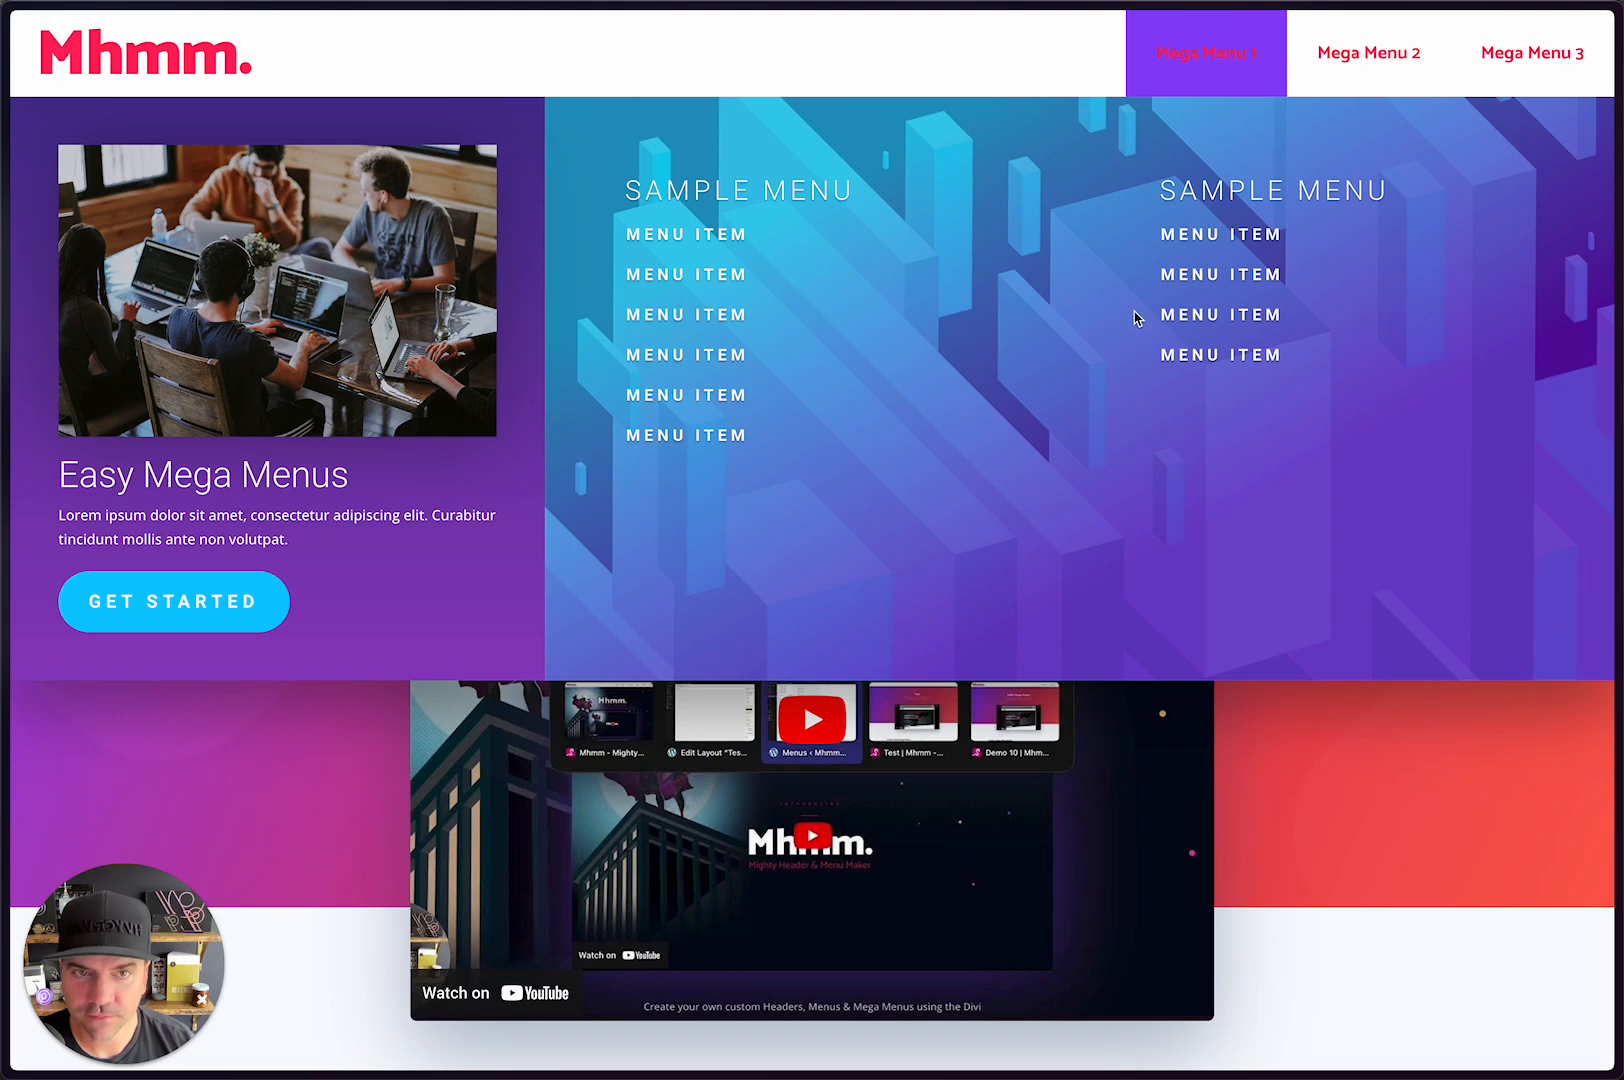
{"action": "left_click", "coordinate": [1220, 63]}
{"action": "left_click", "coordinate": [1218, 62]}
{"action": "left_click", "coordinate": [1218, 62]}
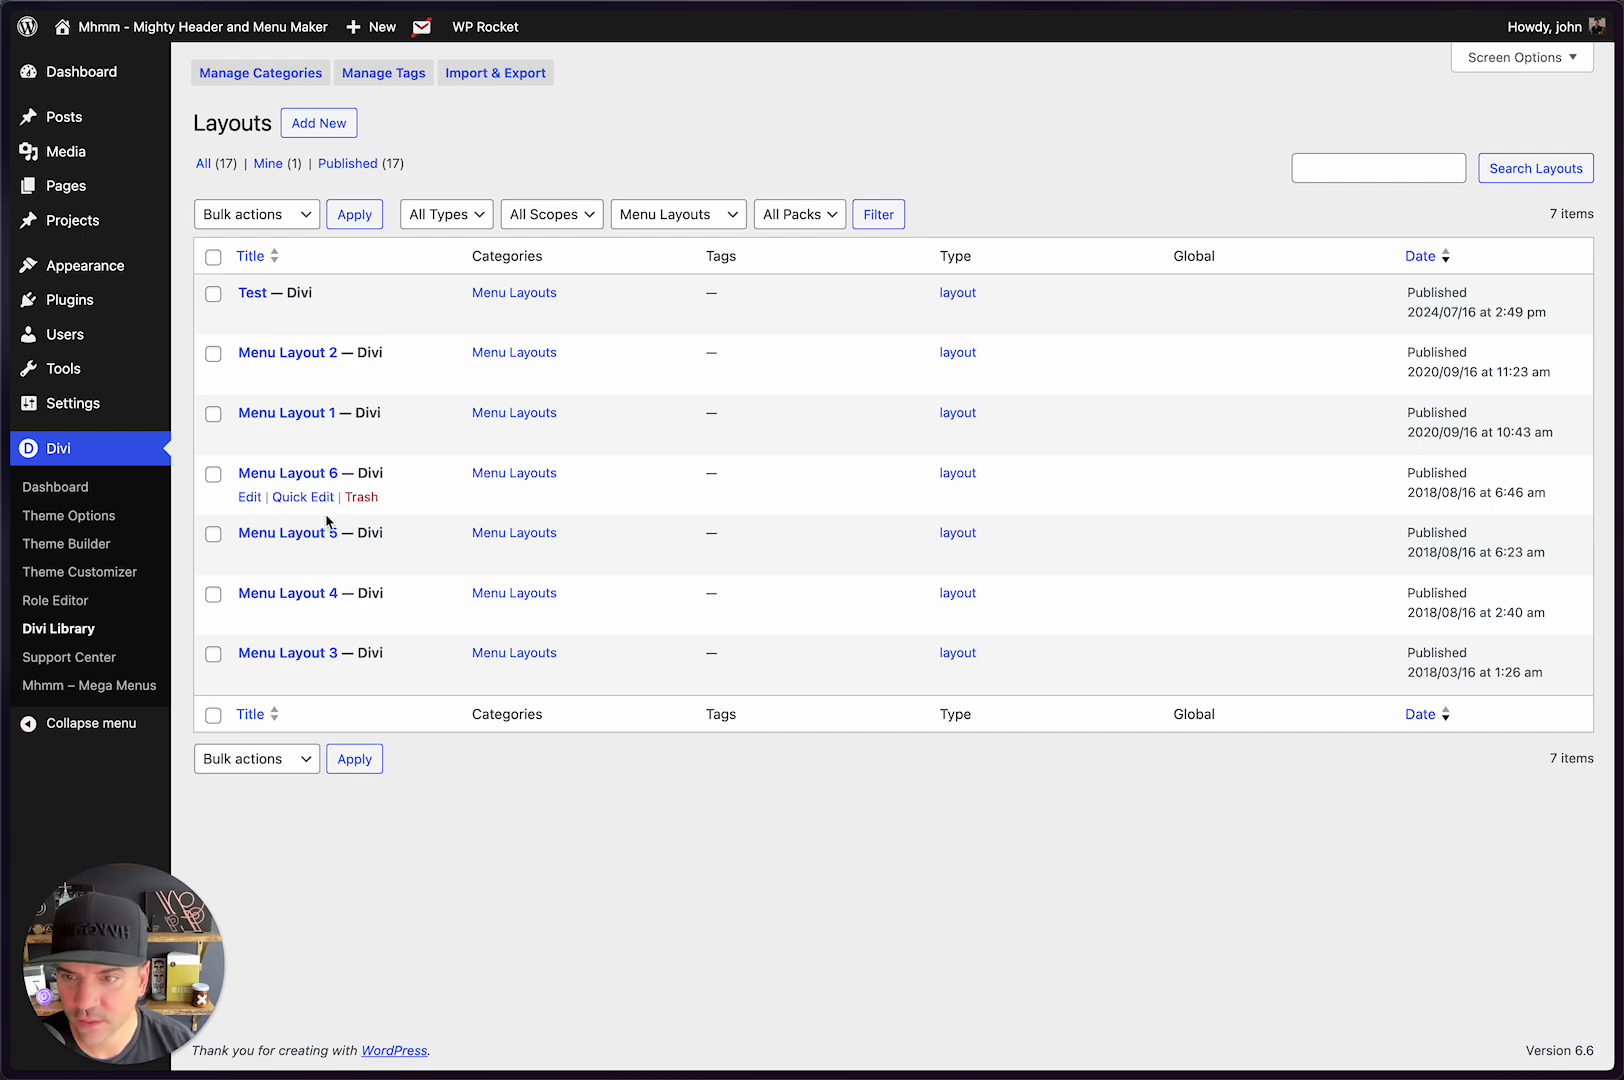
Step: Open Menu Layout 4 from the Divi Library's menu layouts for editing
{"action": "right_click", "coordinate": [265, 594]}
{"action": "left_click", "coordinate": [320, 606]}
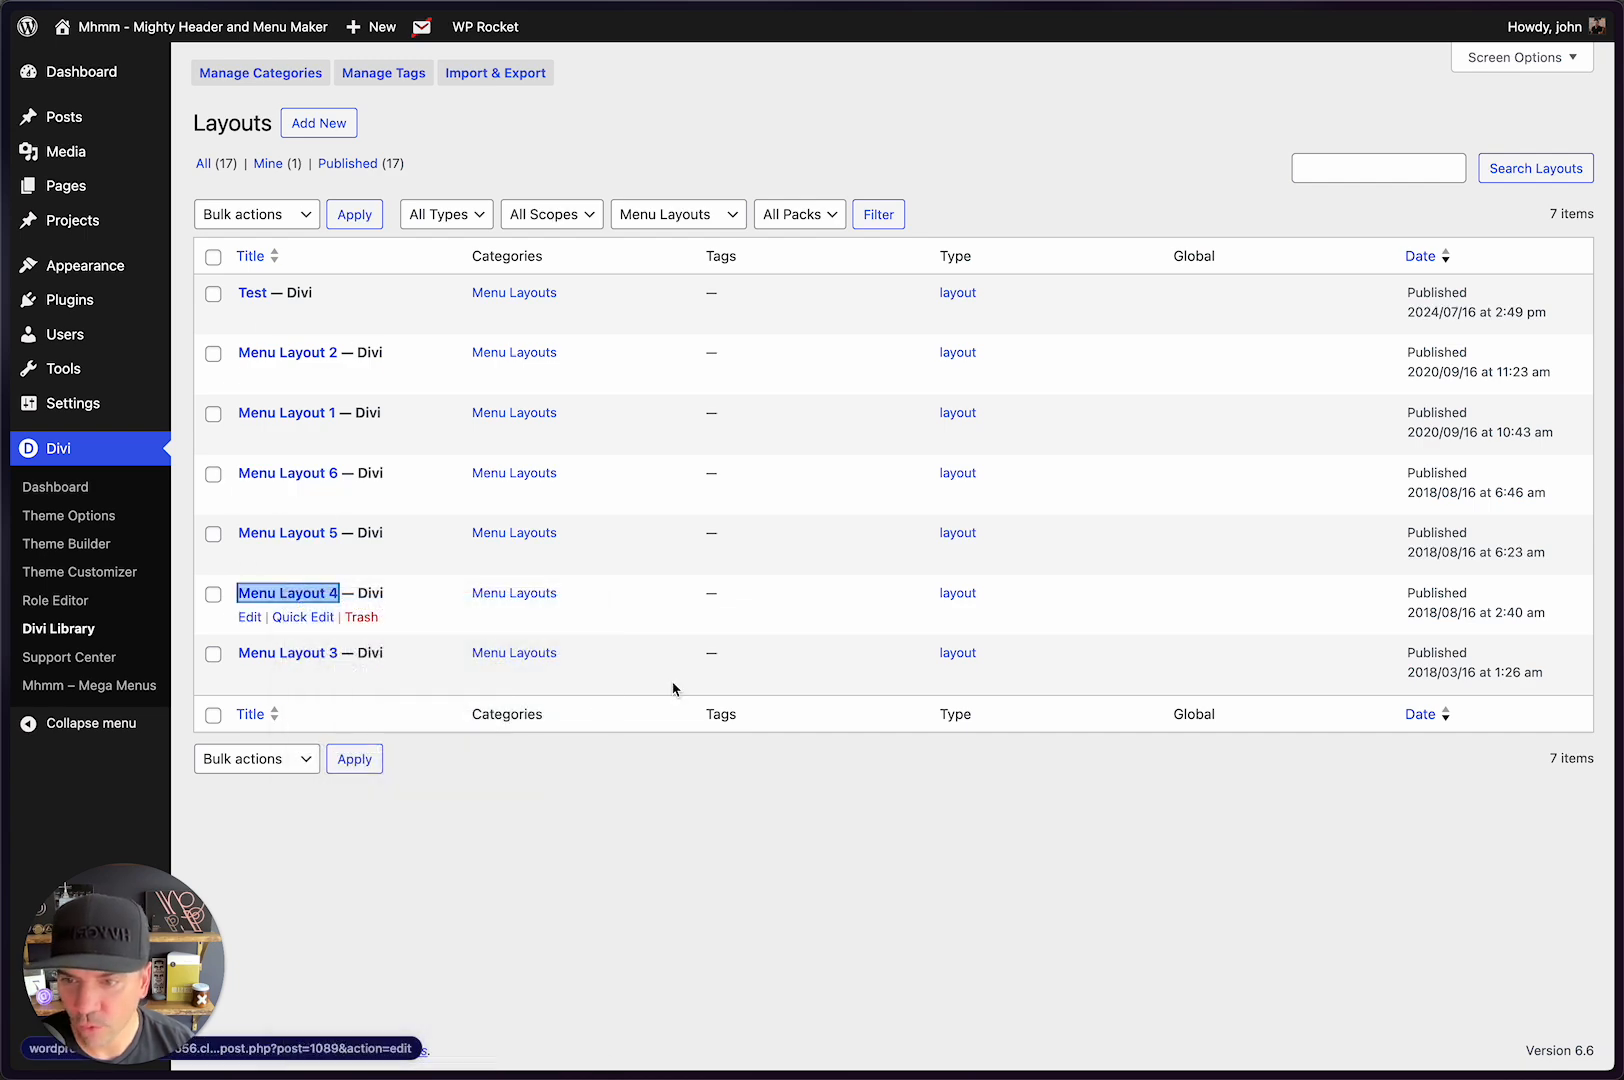
Step: Look at Menu Layout 4 in its layout editor, then return to the Divi Library's menu layouts list
{"action": "key", "text": "ctrl+Tab"}
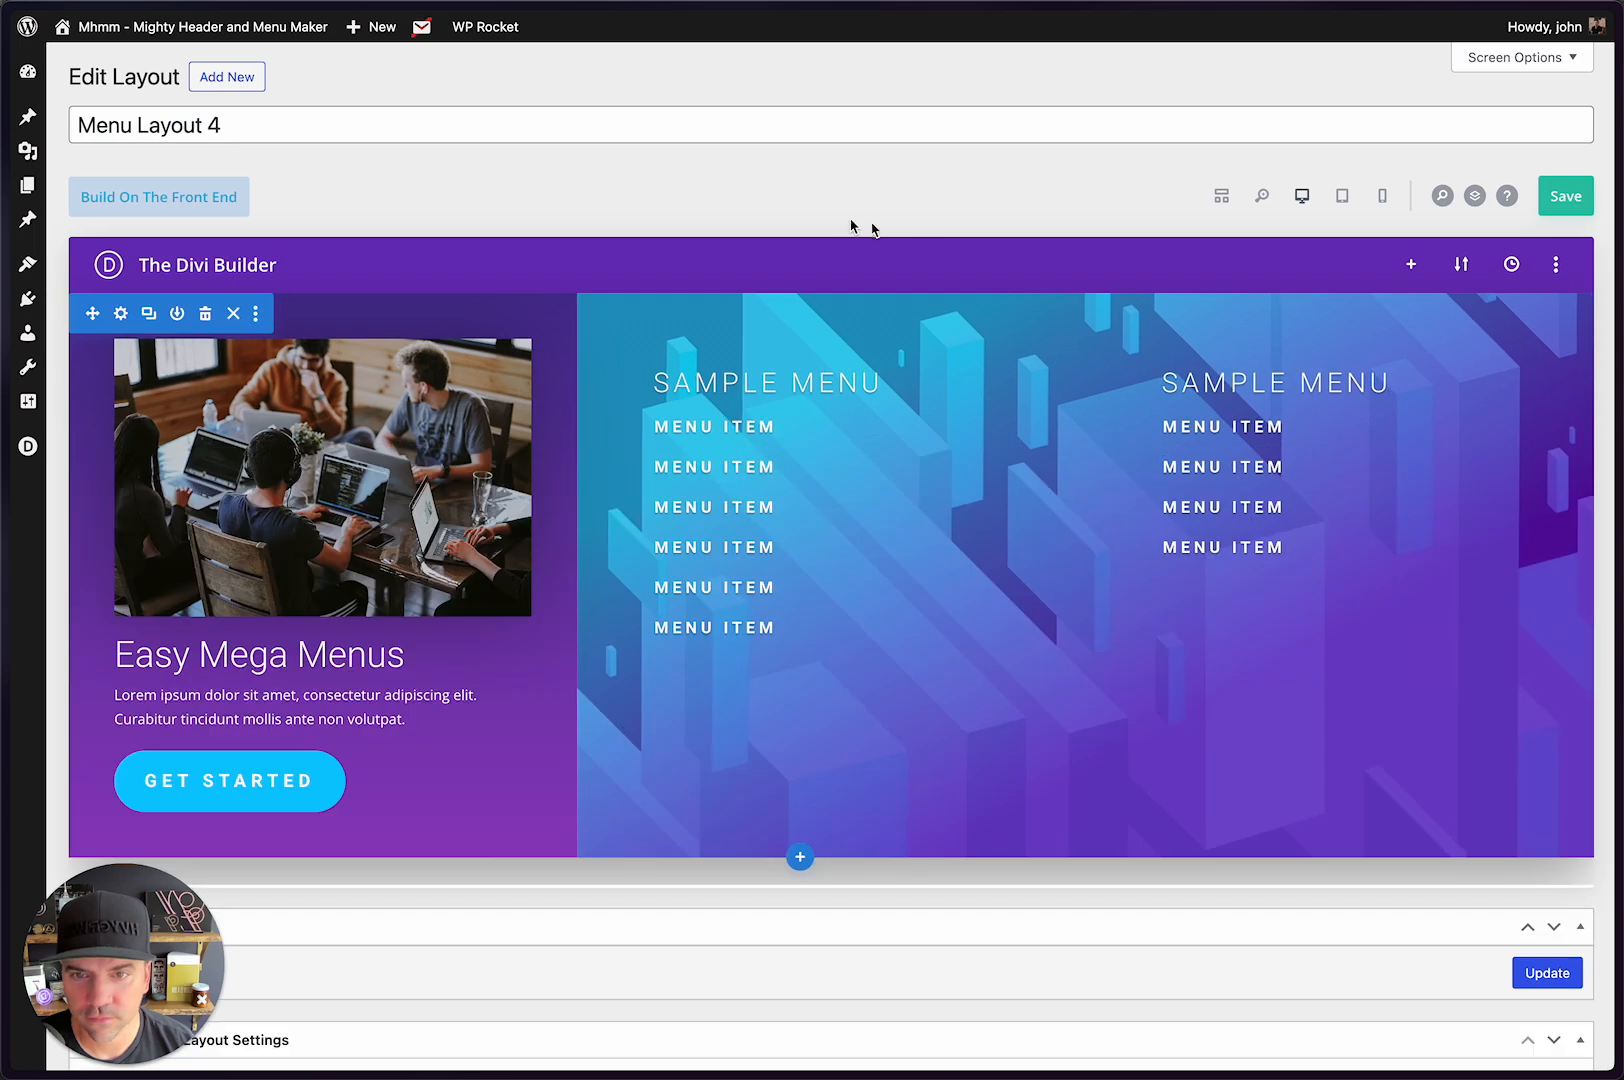
{"action": "key", "text": "super+r"}
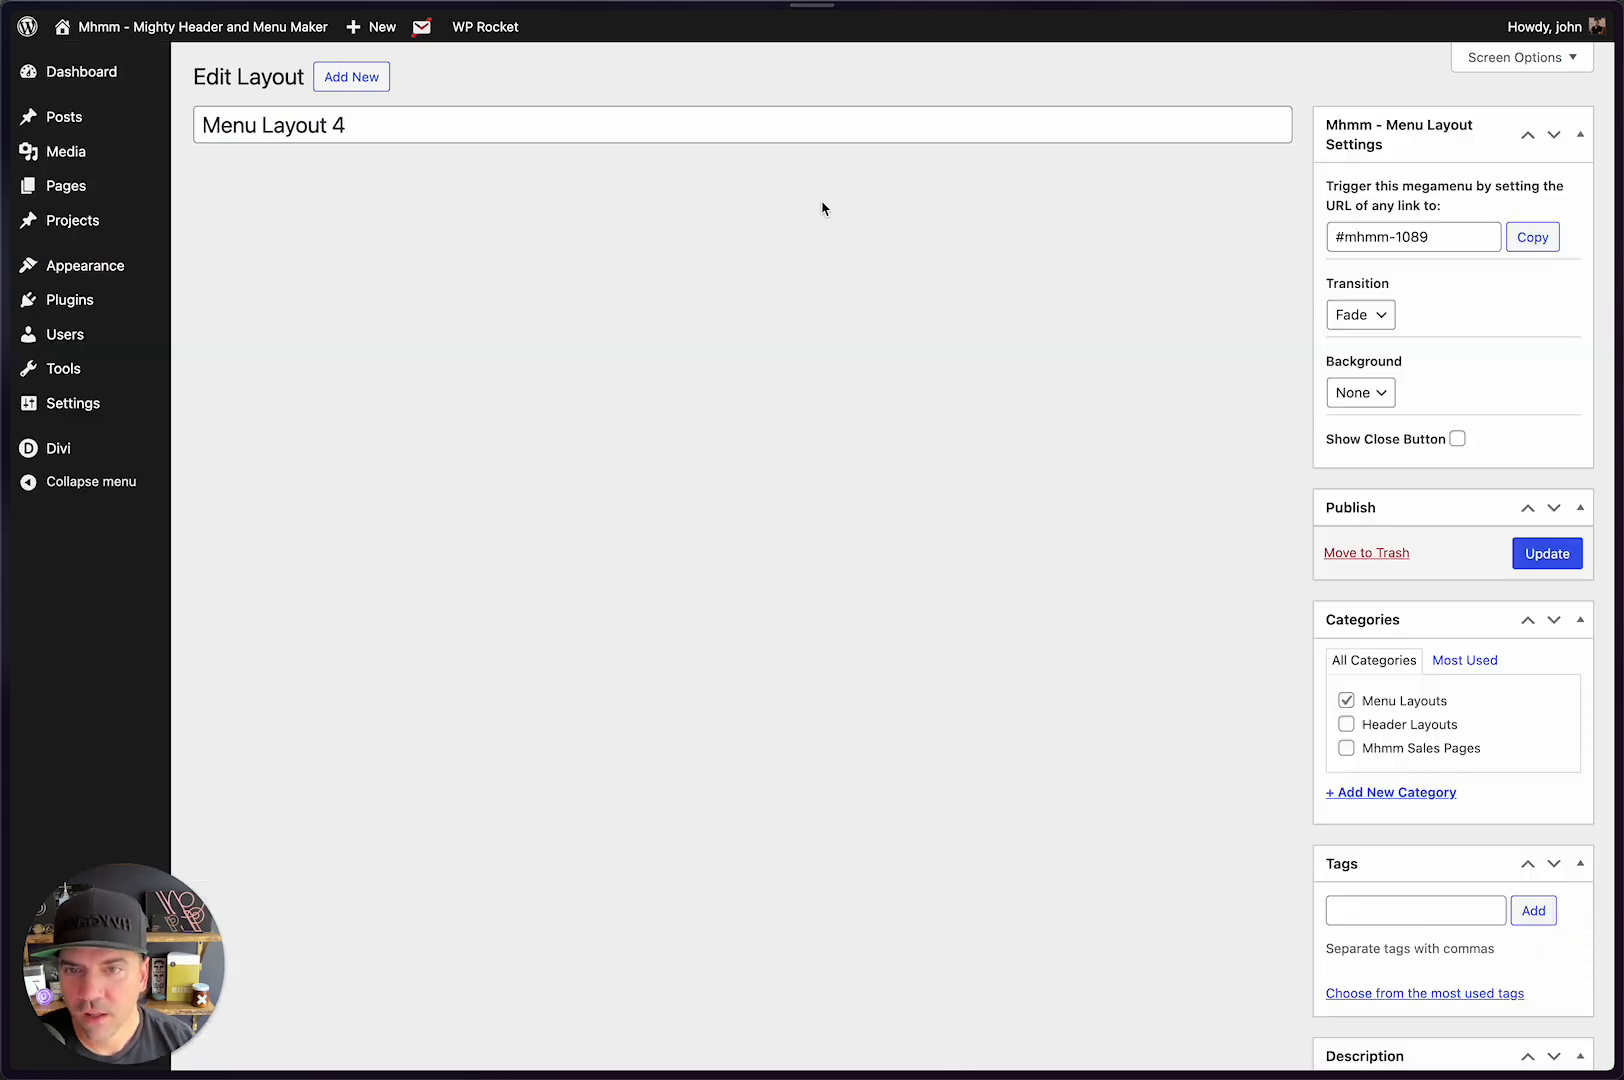
{"action": "key", "text": "super+["}
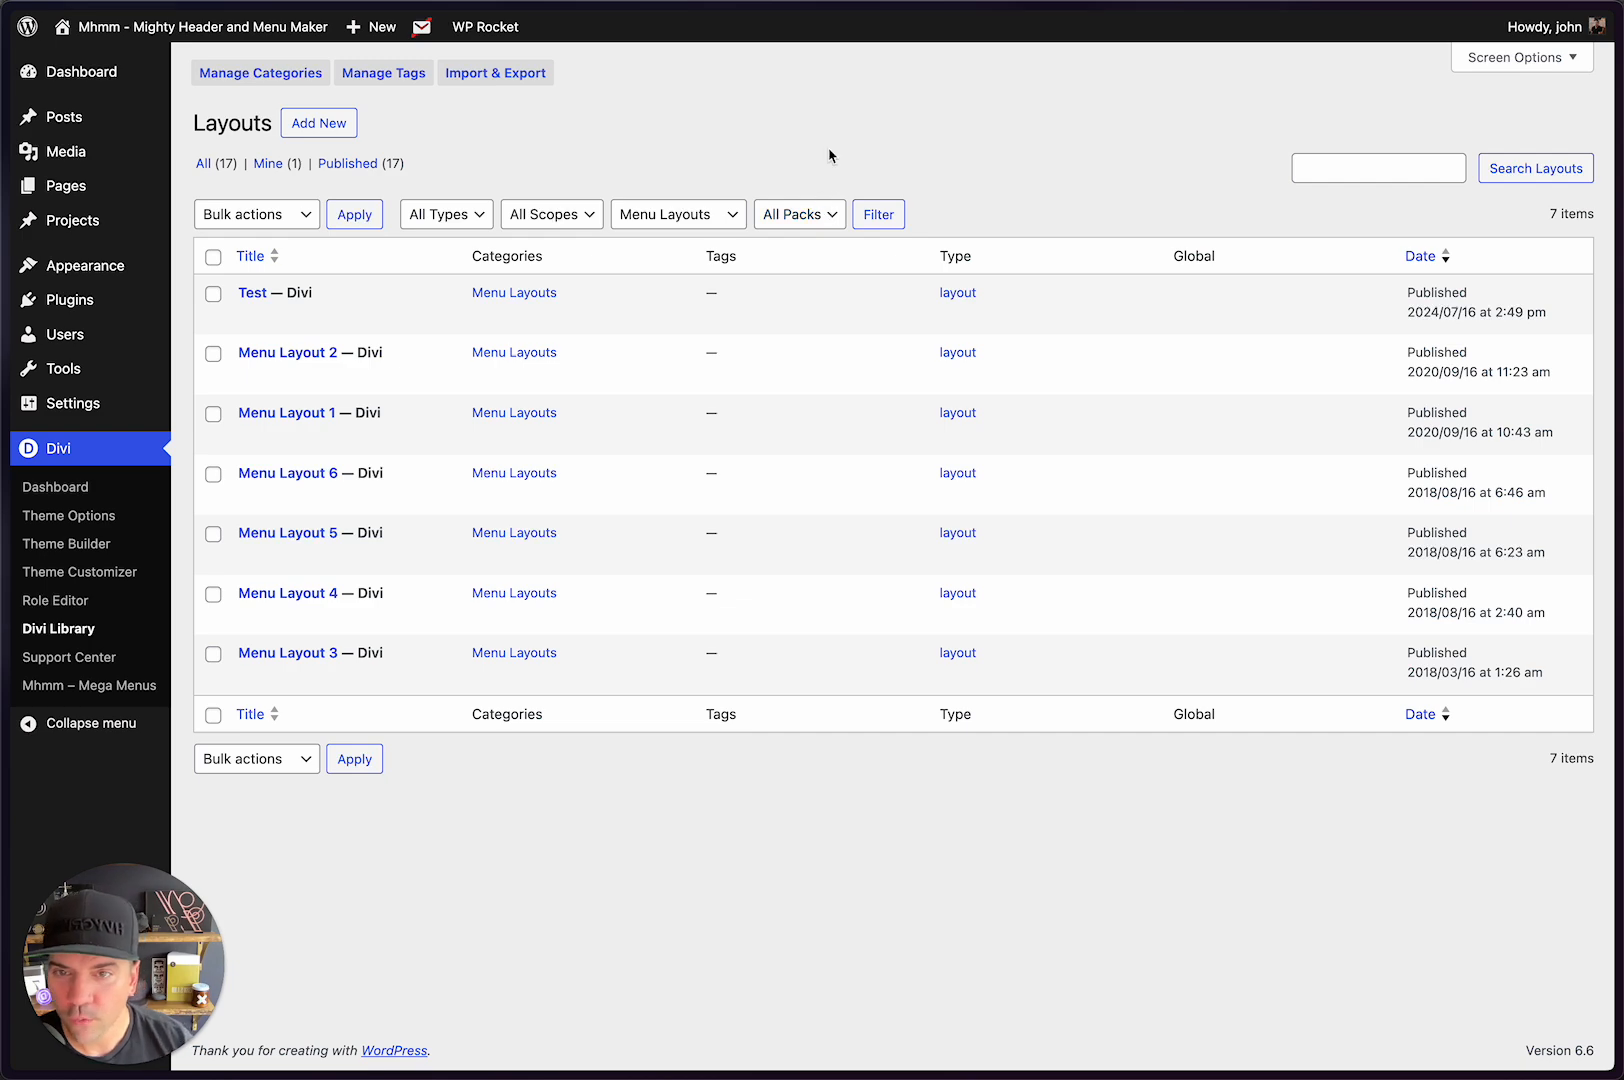
Step: On the Test page, open and close the hamburger's mega menu, then return to the layouts list
{"action": "key", "text": "ctrl+Tab"}
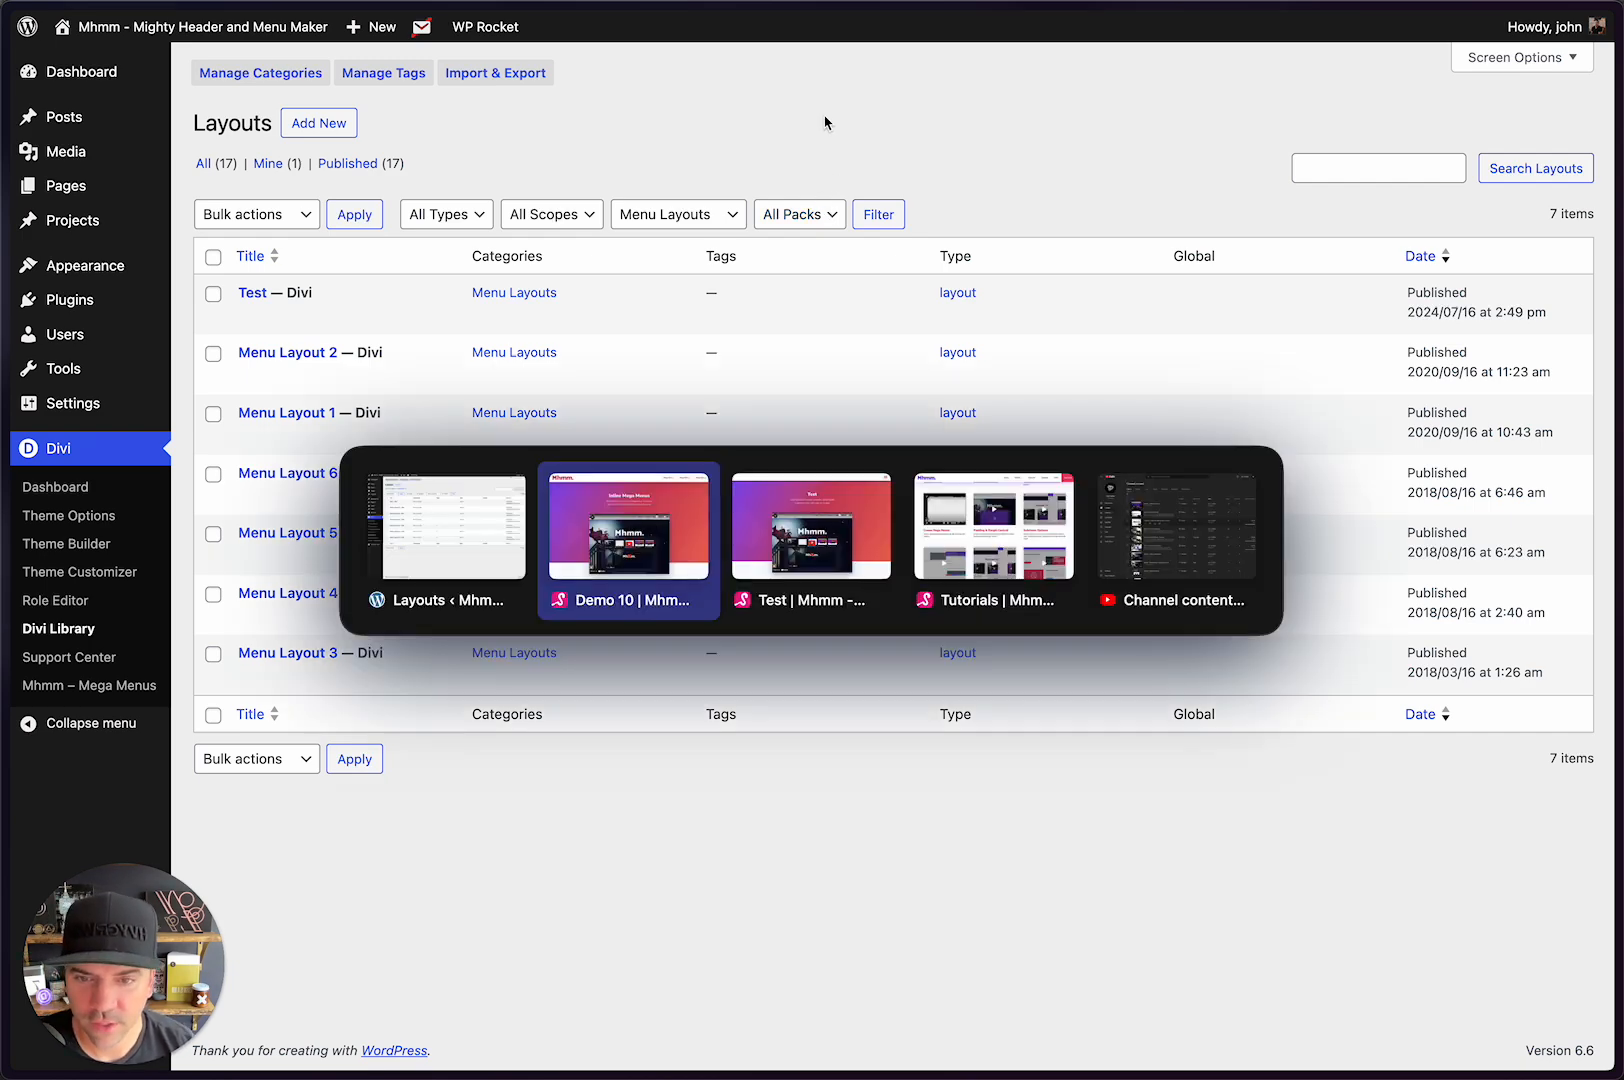
{"action": "key", "text": "super+w"}
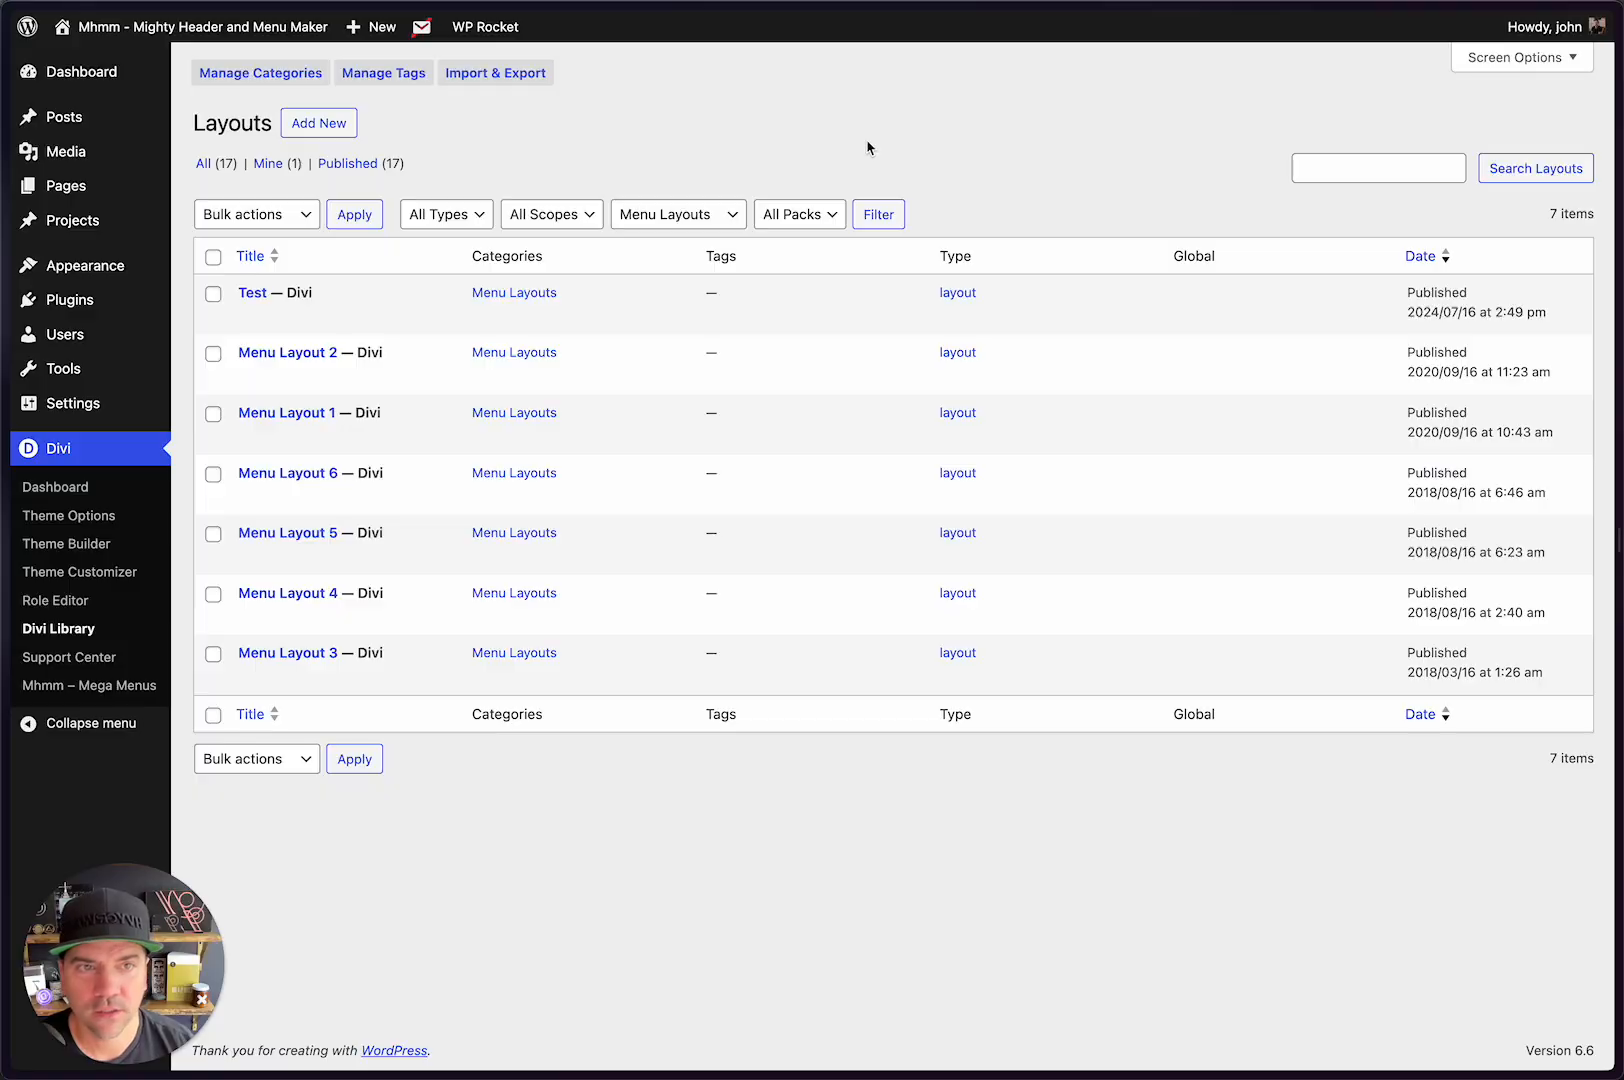
{"action": "key", "text": "ctrl+Tab"}
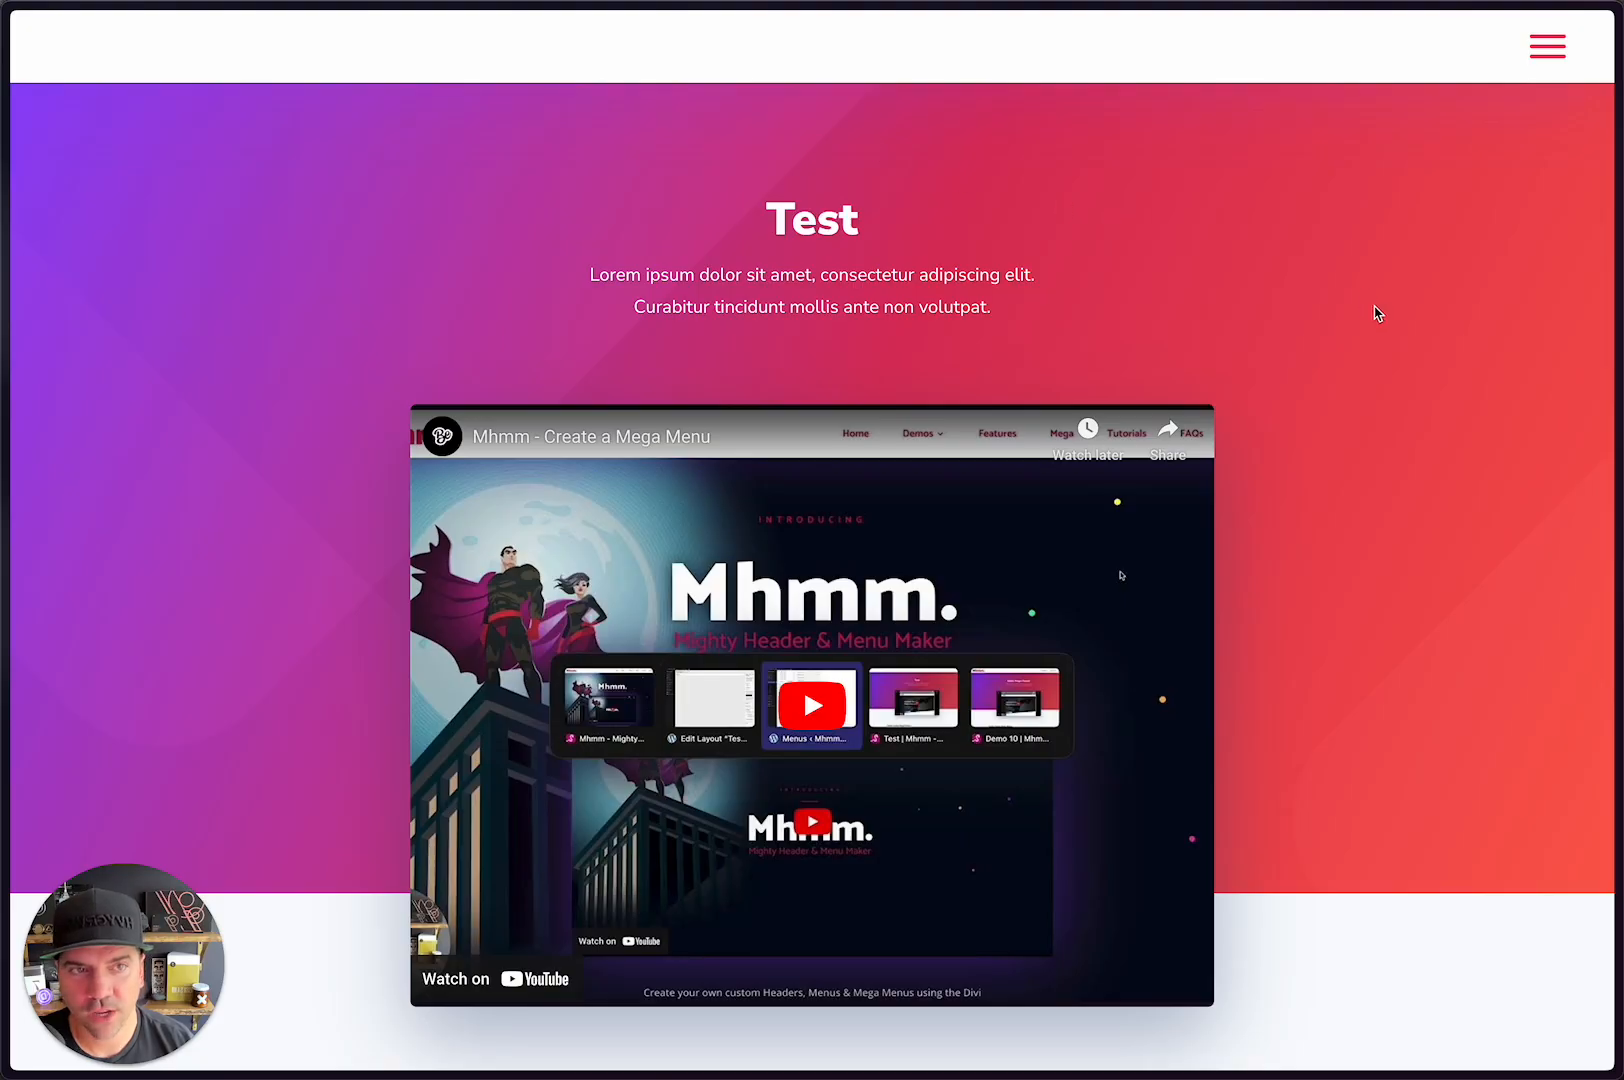
{"action": "left_click", "coordinate": [1547, 57]}
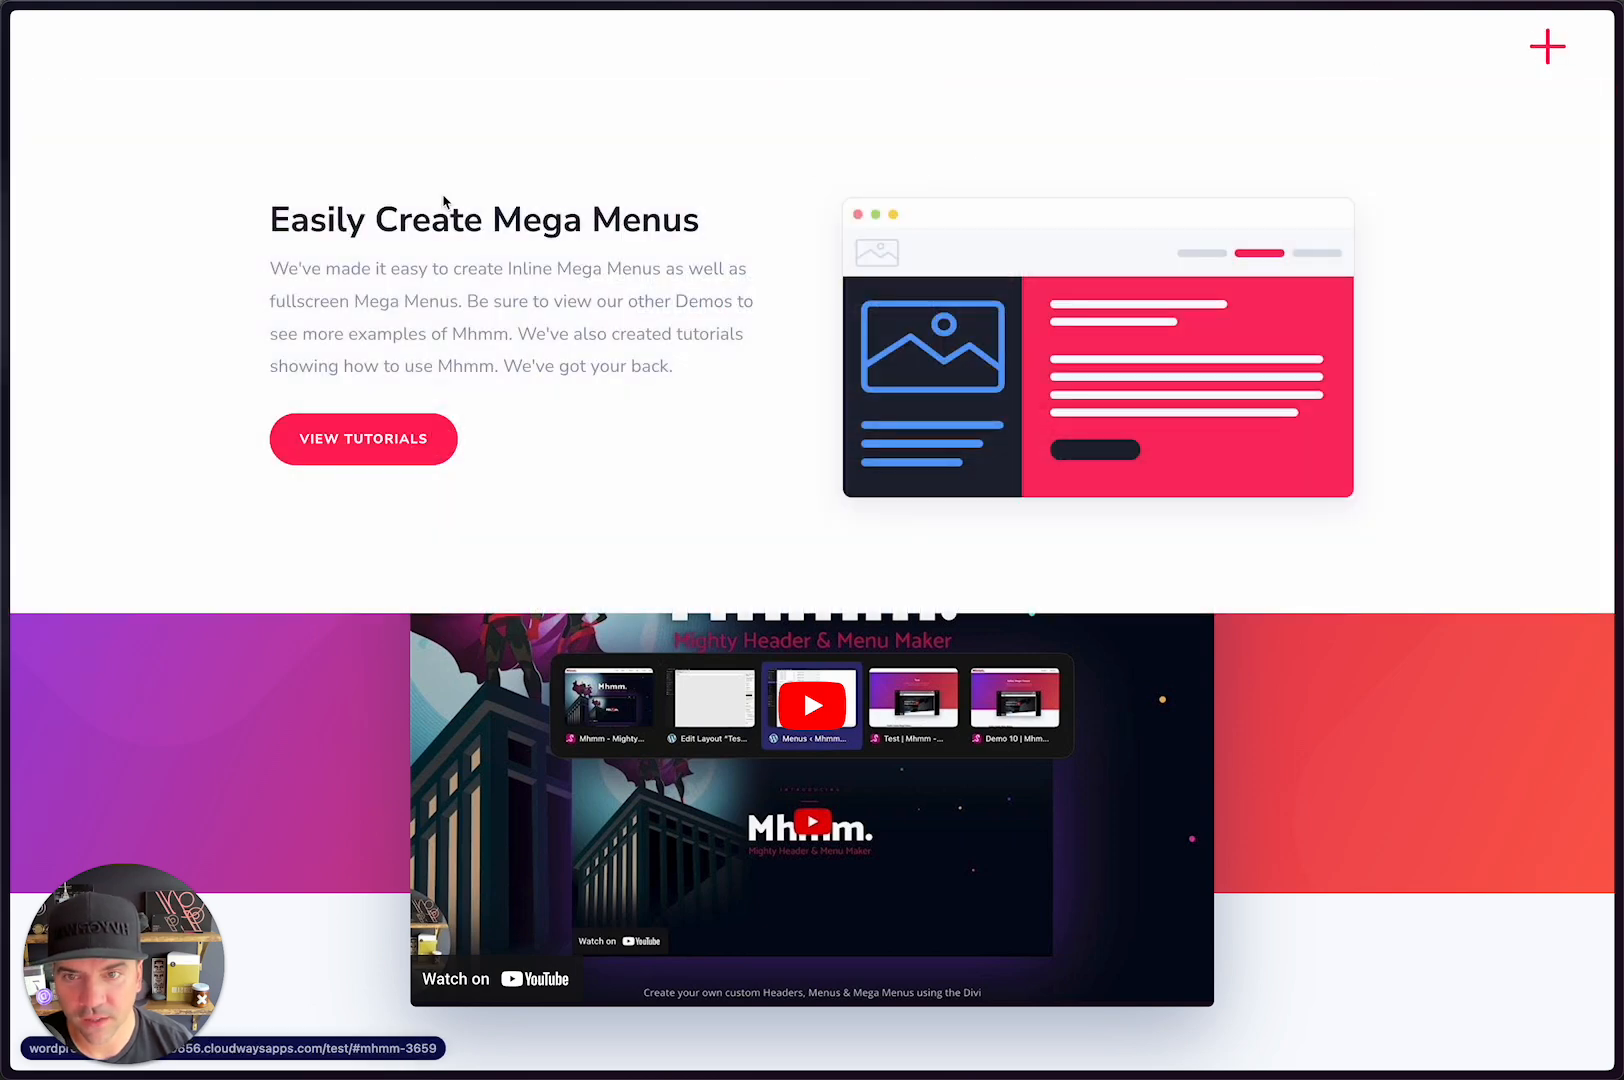
{"action": "left_click", "coordinate": [1547, 62]}
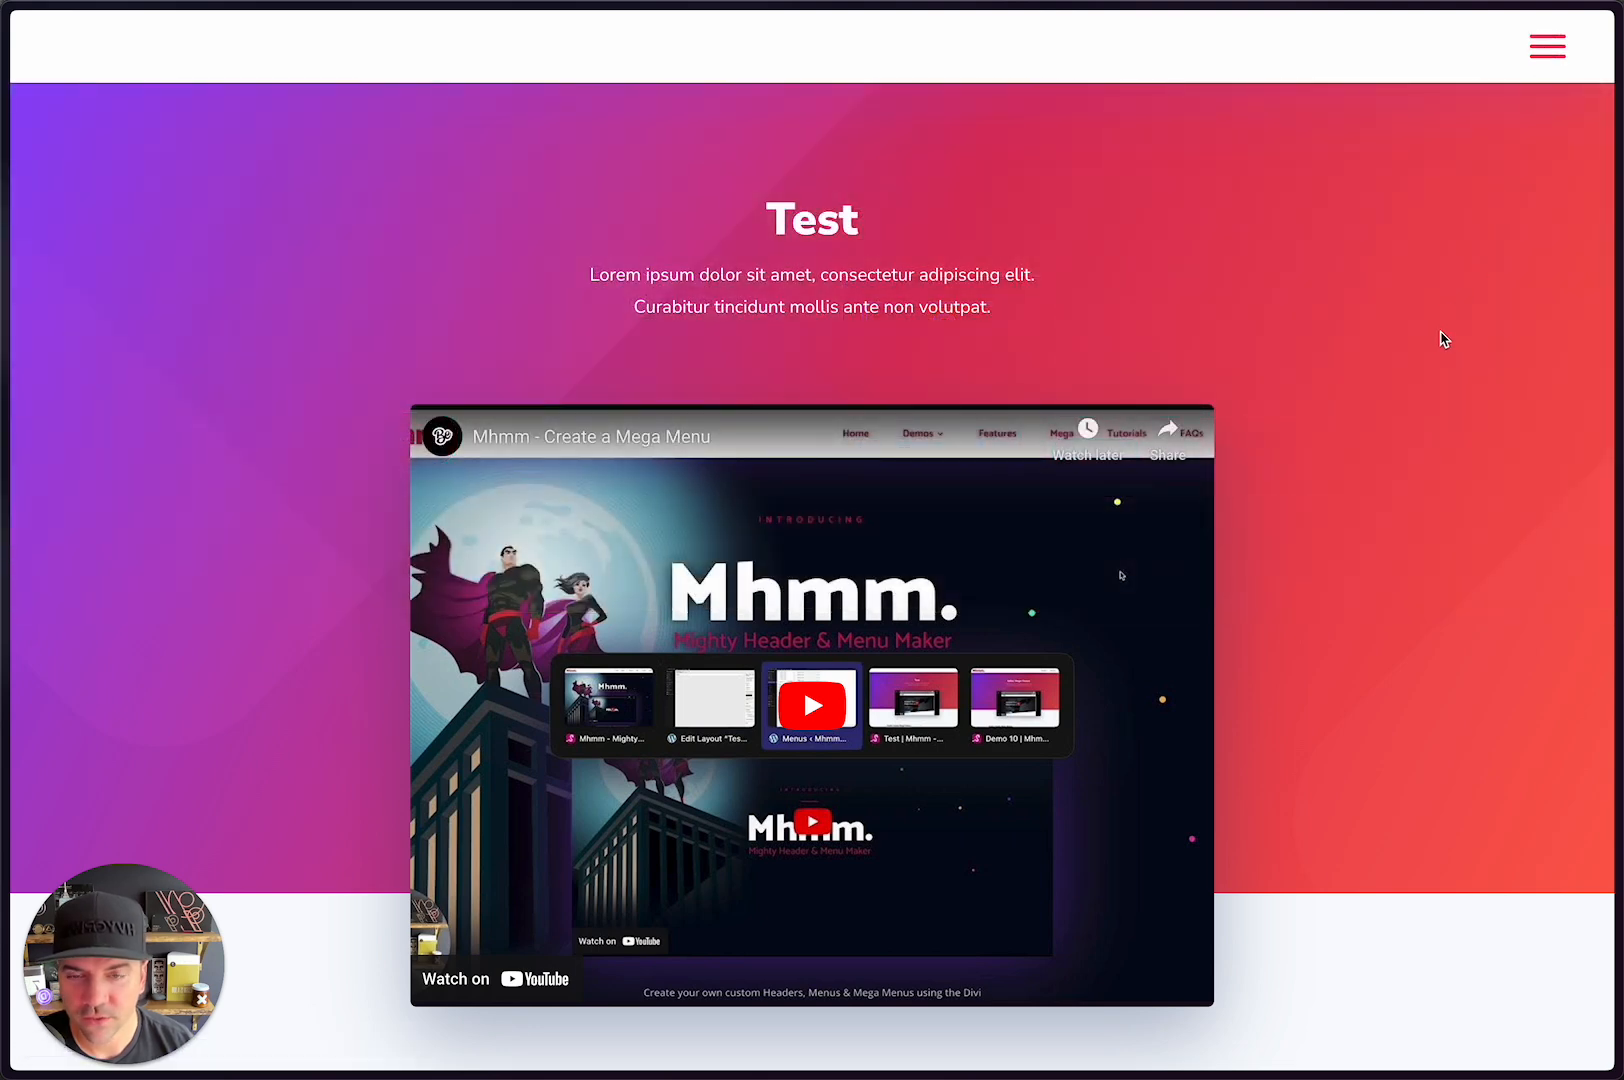
{"action": "key", "text": "alt+Tab"}
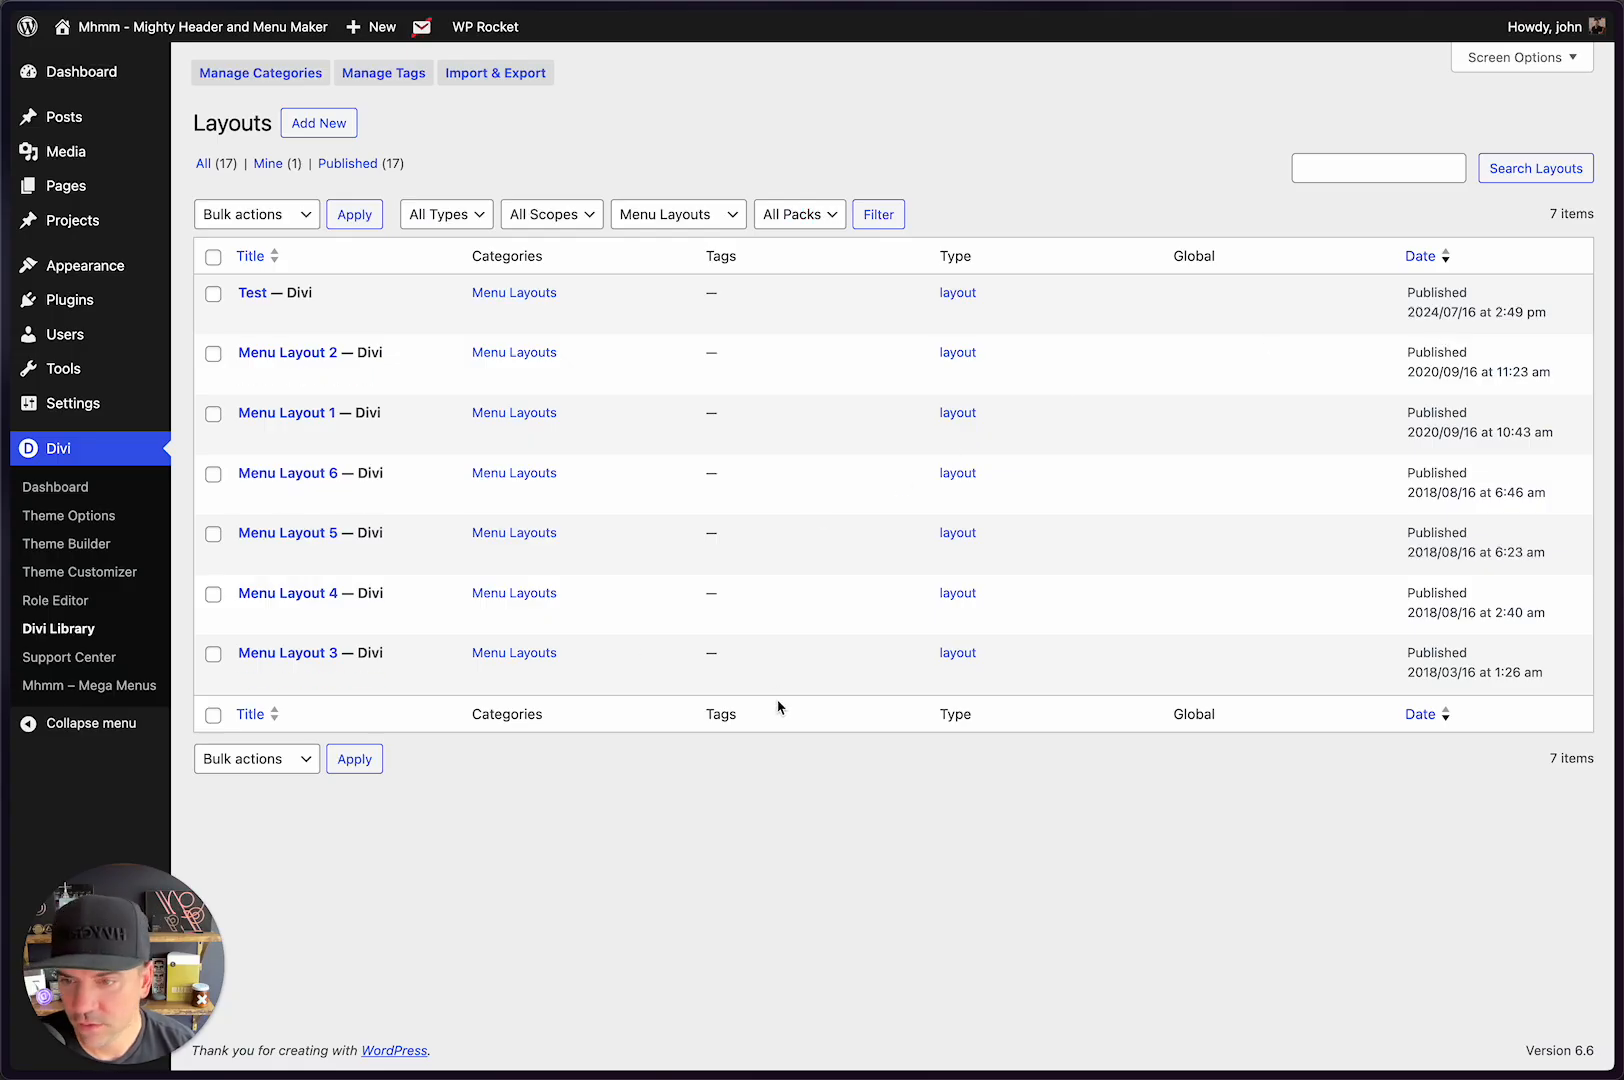
Step: Open the Test layout in the Divi Builder to view its design, then go back to the layouts list
{"action": "left_click", "coordinate": [258, 298]}
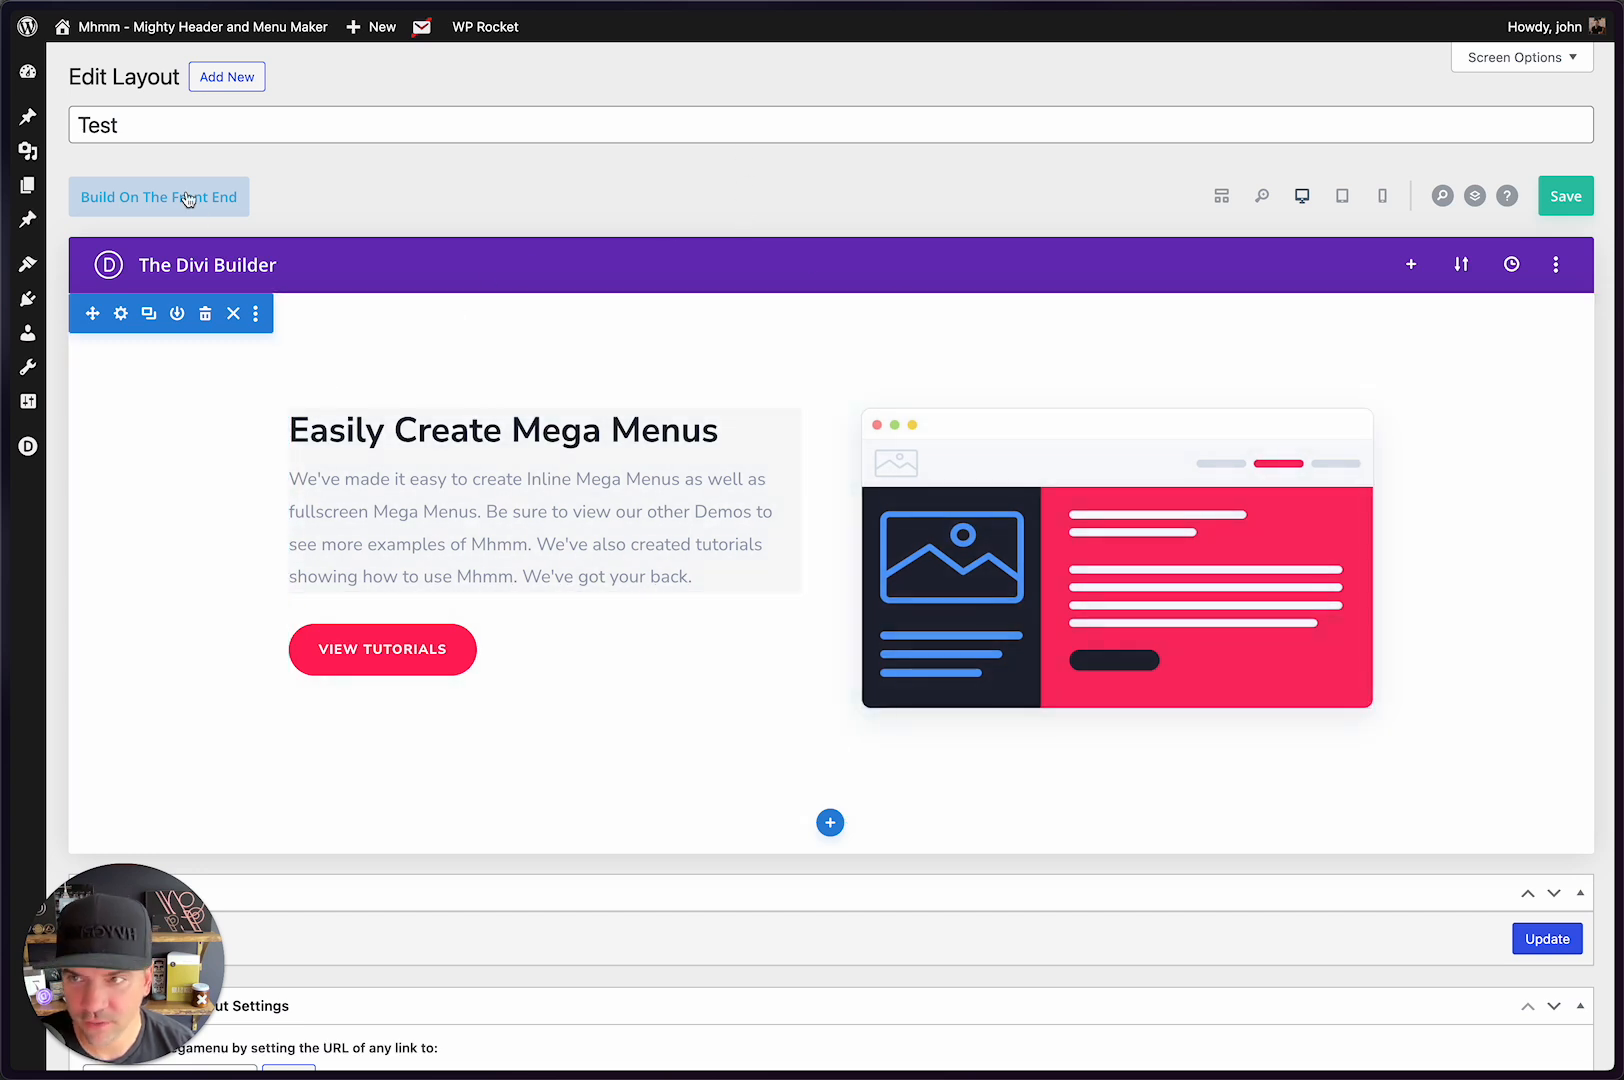
{"action": "right_click", "coordinate": [394, 74]}
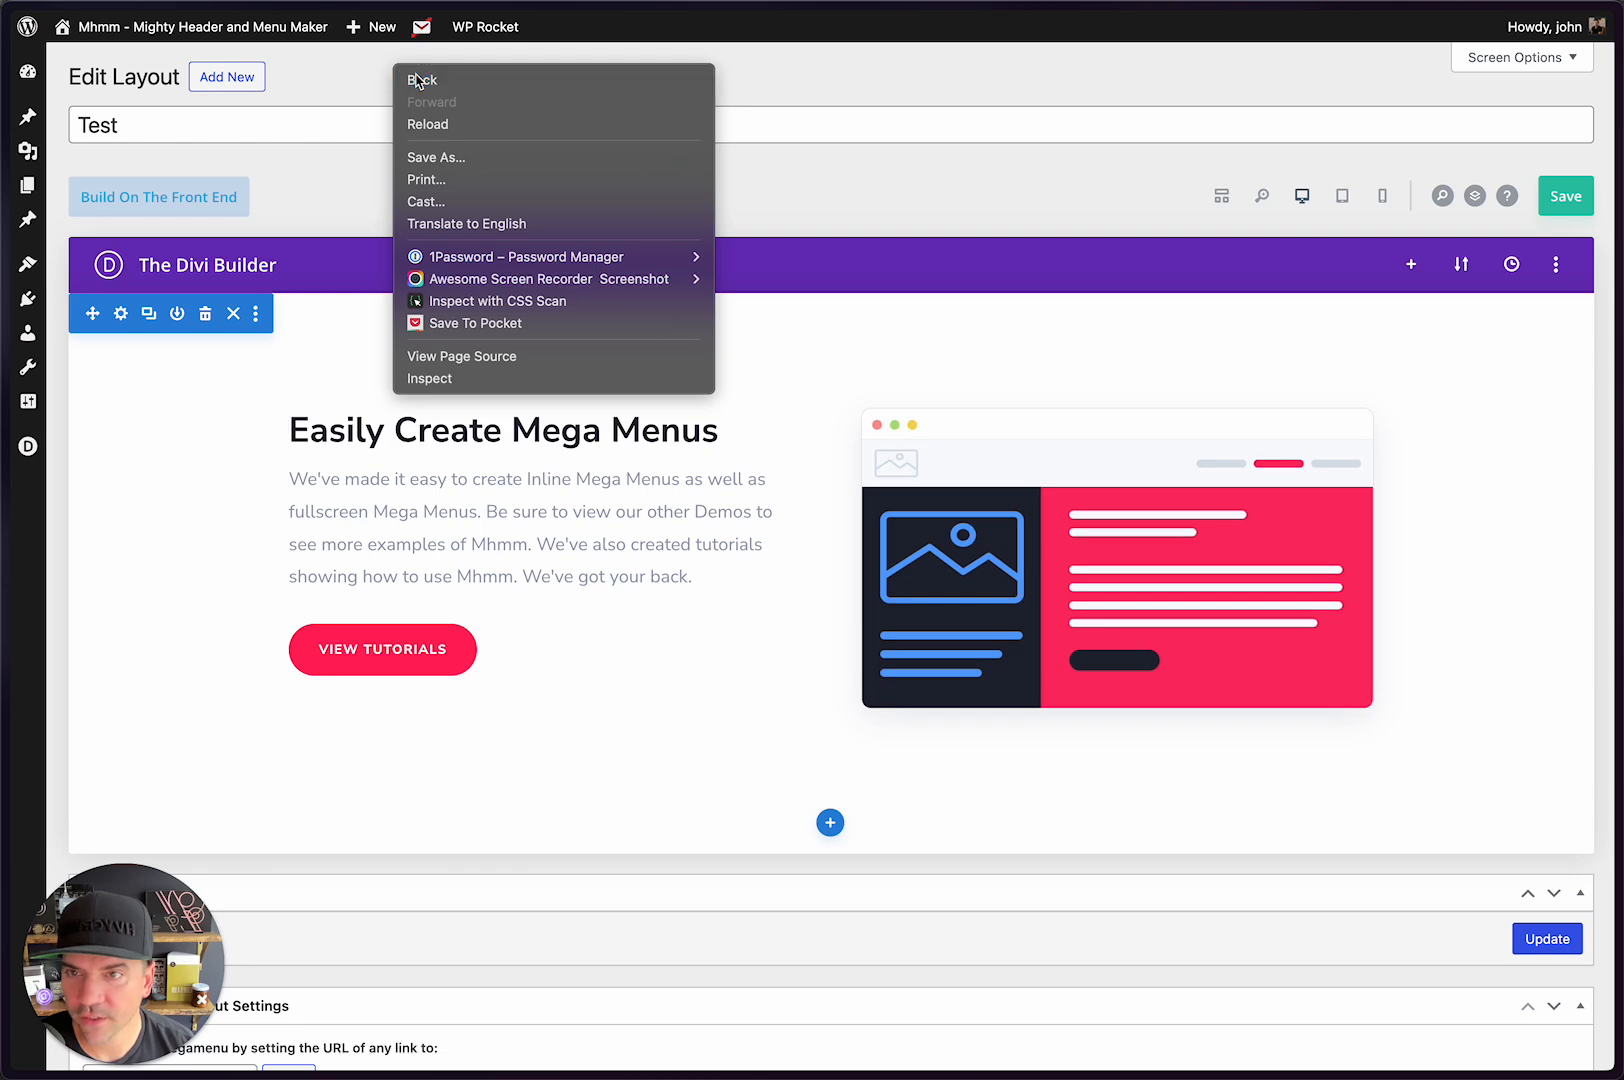
{"action": "left_click", "coordinate": [418, 80]}
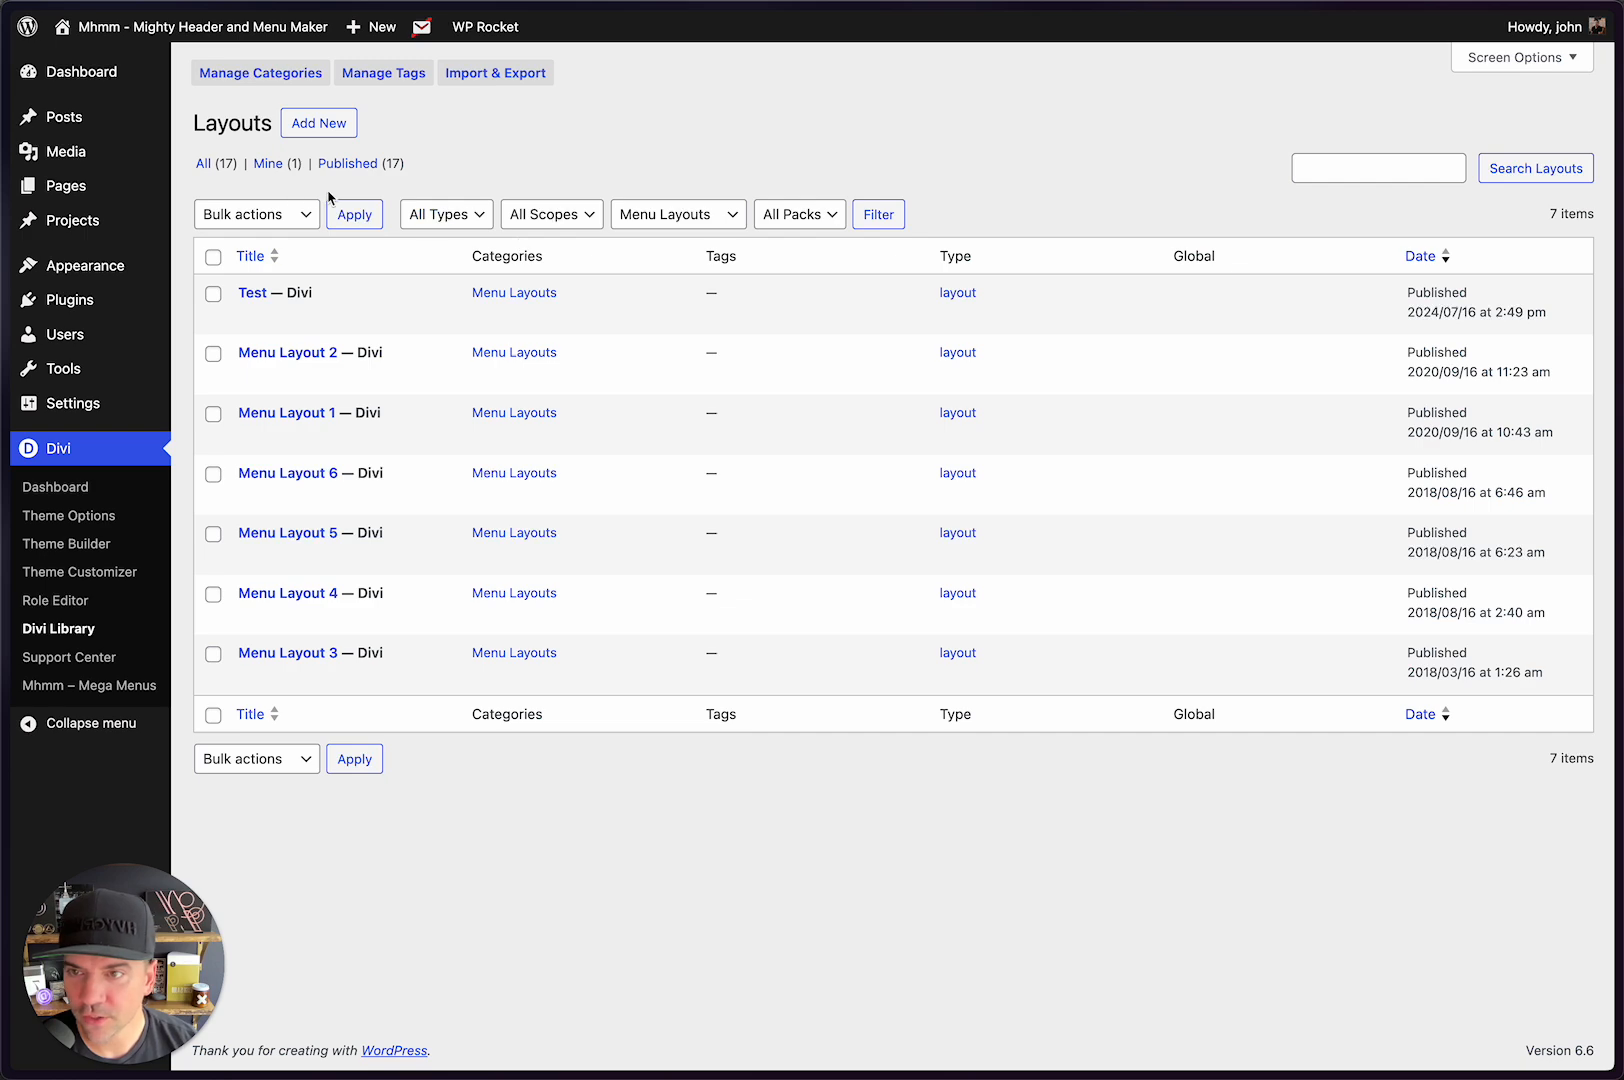
Step: Fill in a new layout named Test 2 with type Layout and category Menu Layouts, then close the form without submitting
{"action": "left_click", "coordinate": [331, 122]}
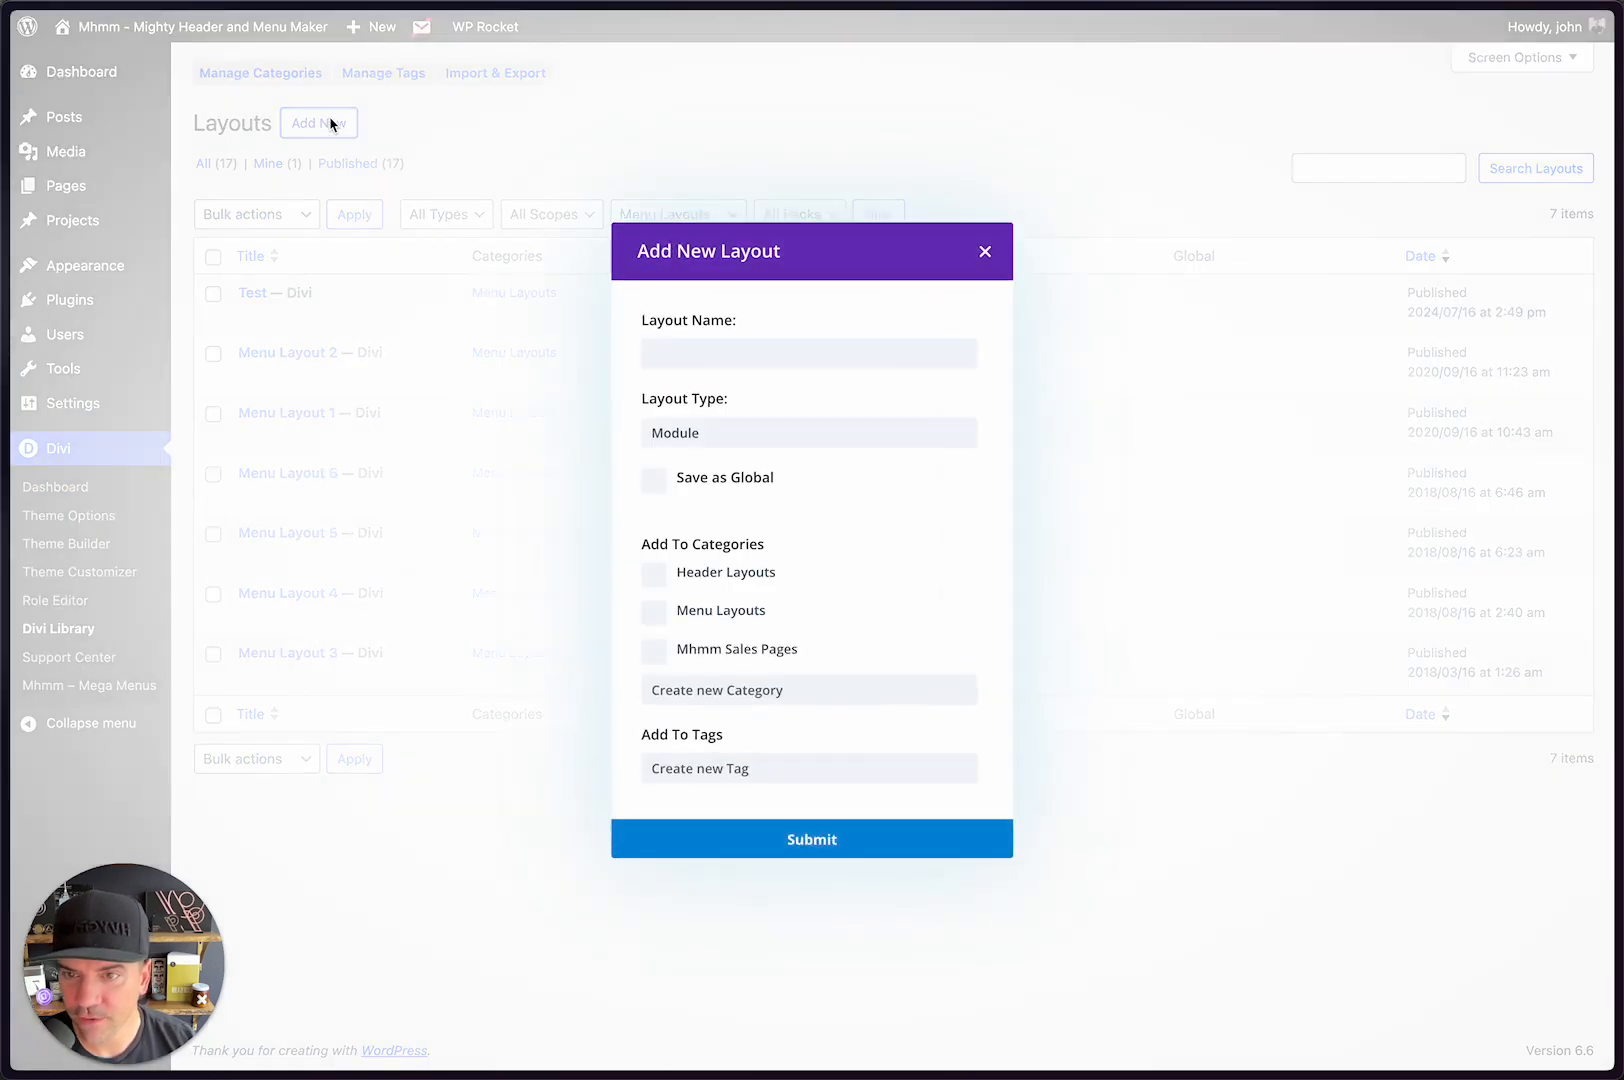
{"action": "left_click", "coordinate": [985, 253]}
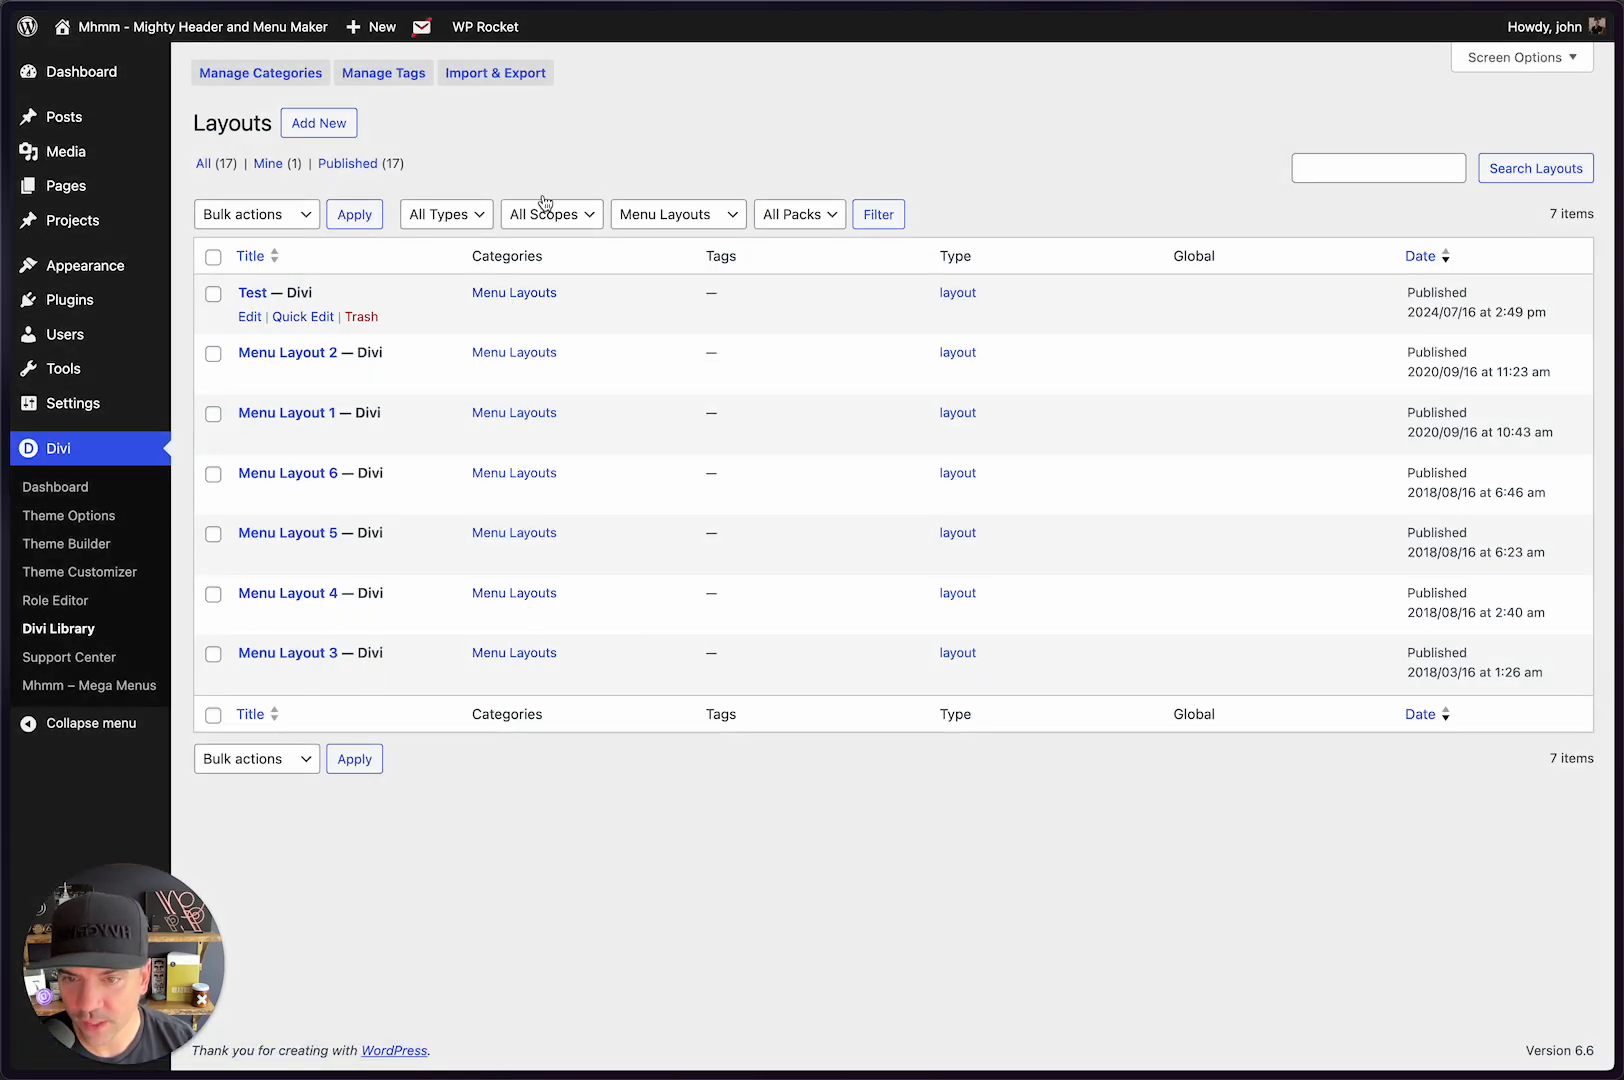
{"action": "left_click", "coordinate": [316, 131]}
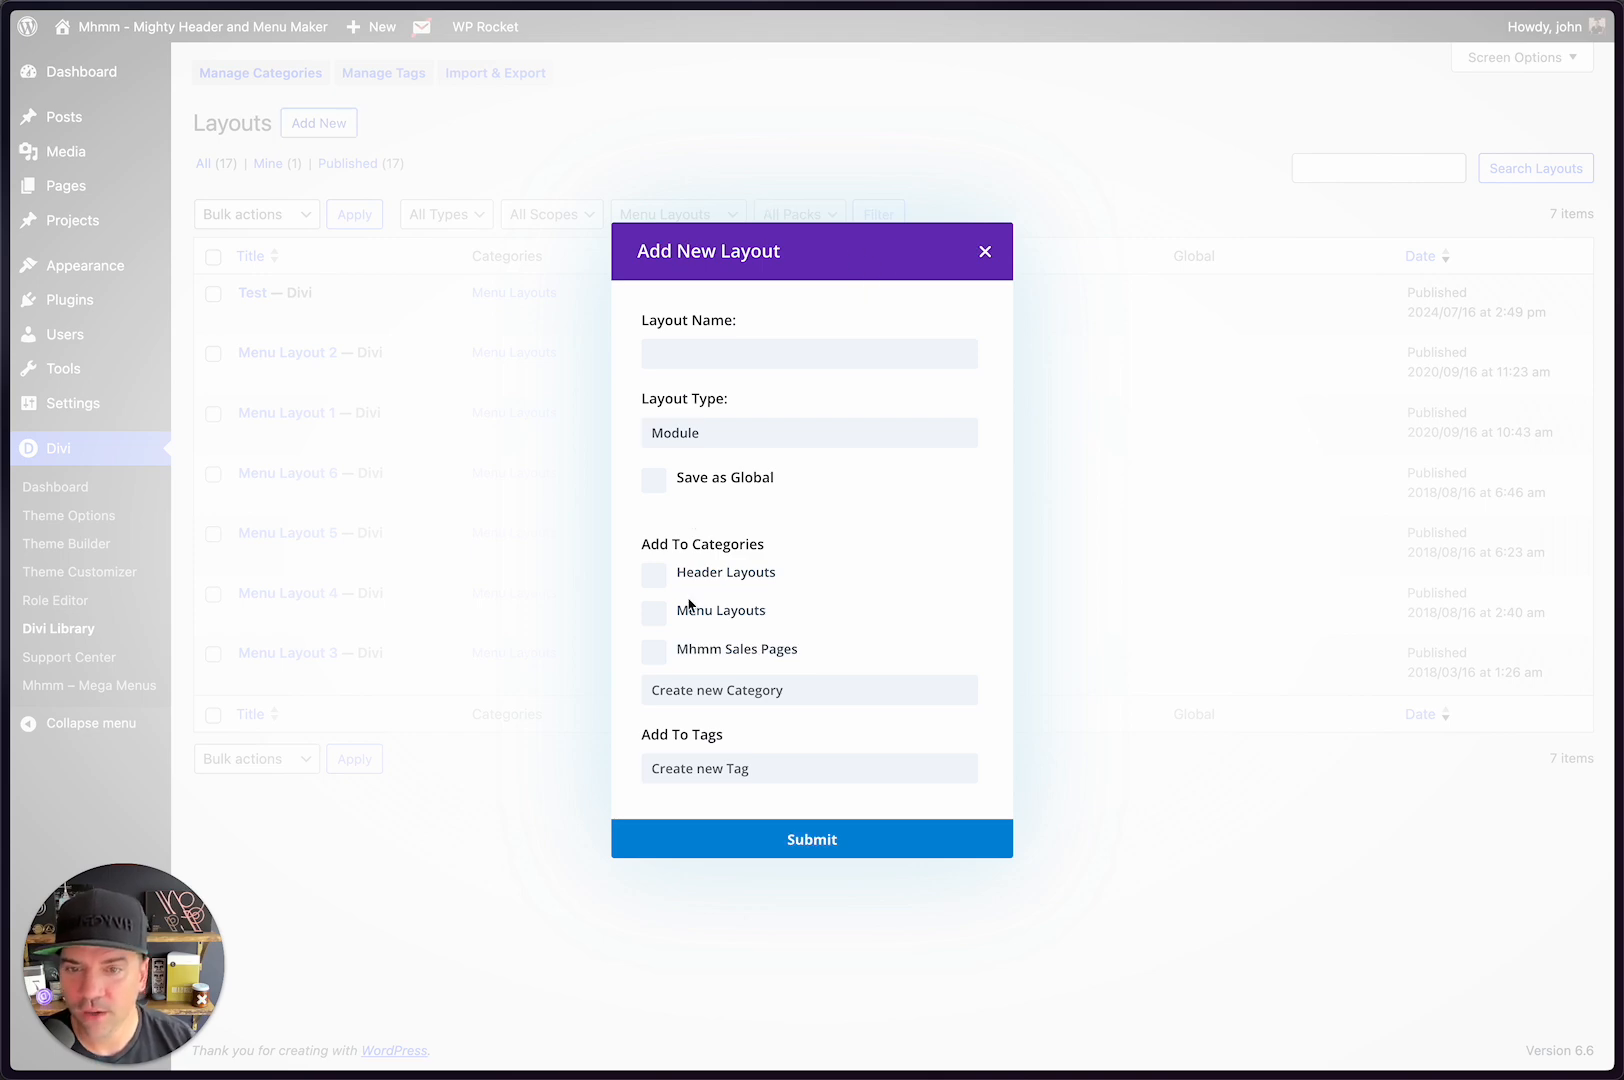
{"action": "left_click", "coordinate": [676, 436]}
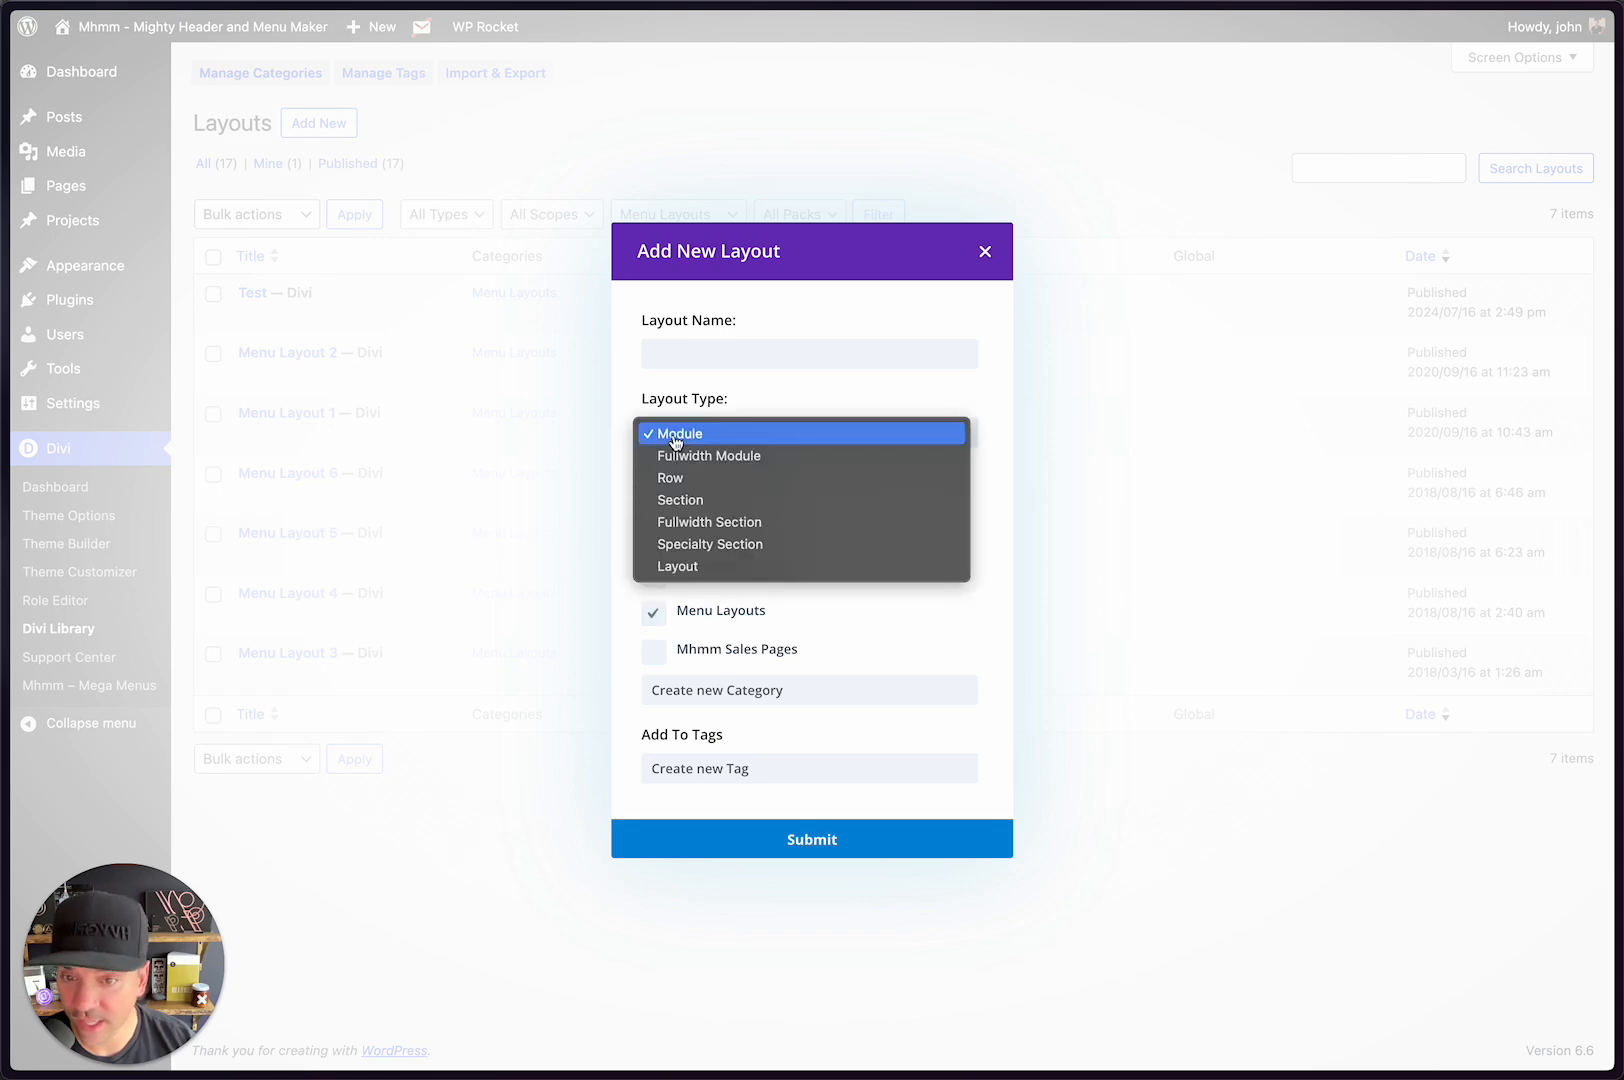
{"action": "left_click", "coordinate": [700, 567]}
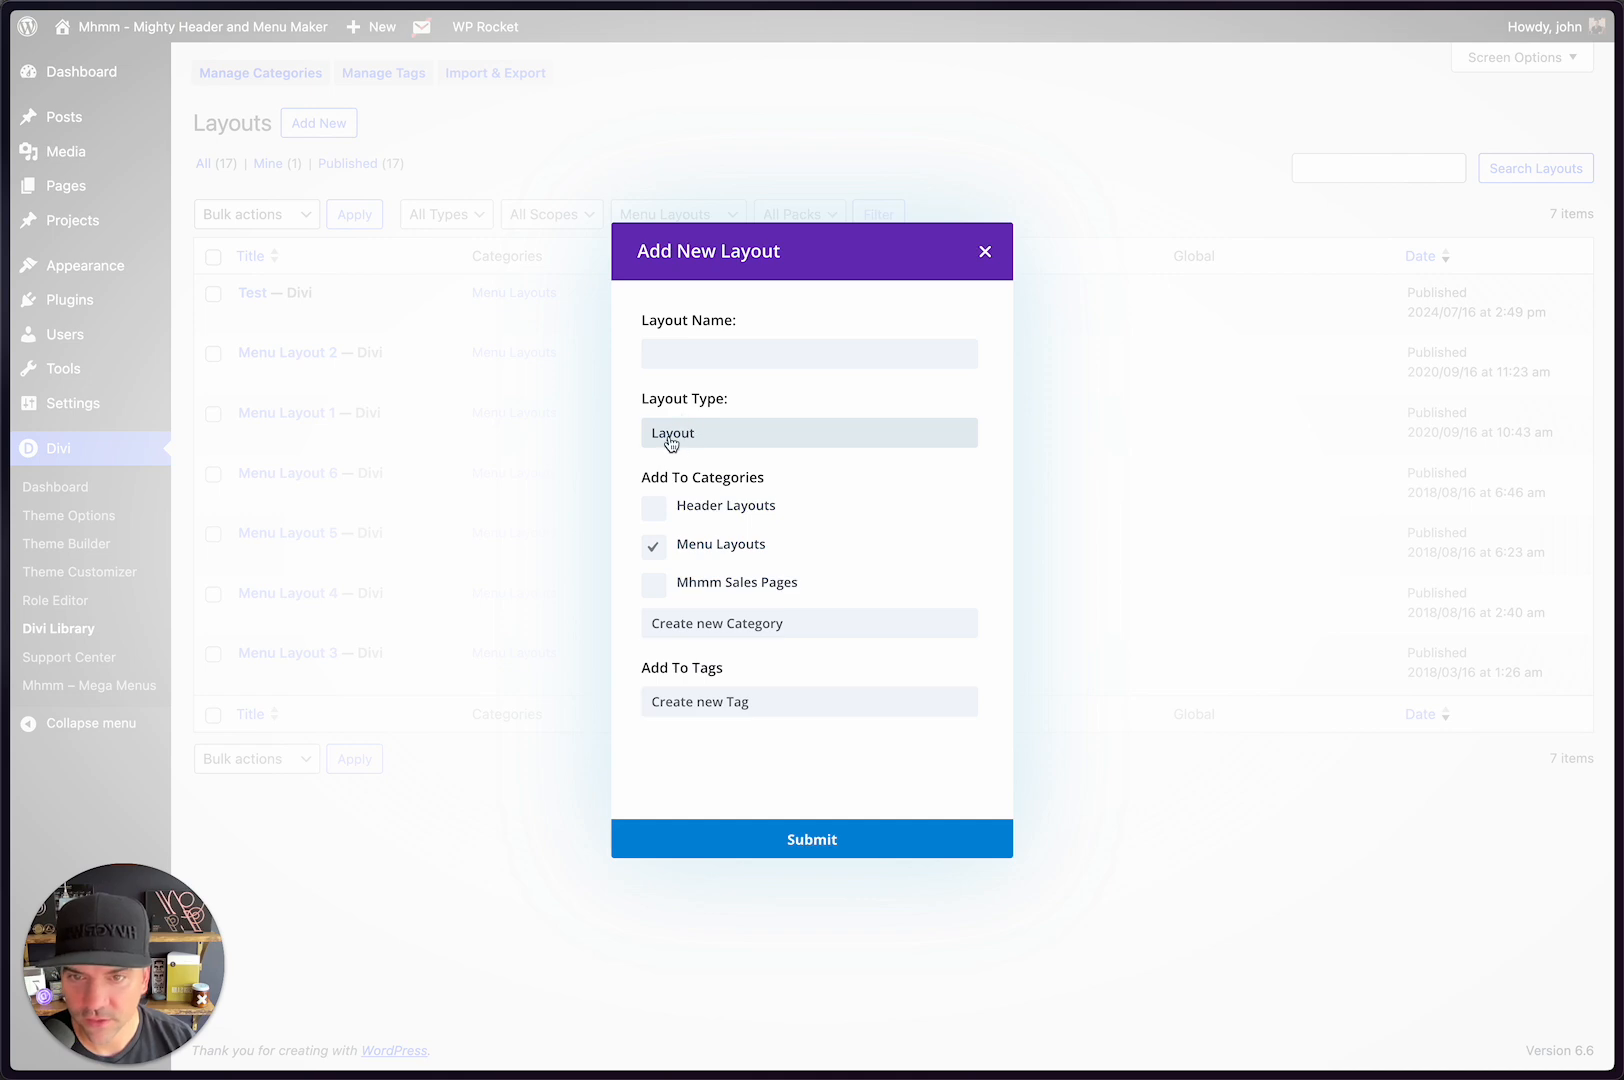
{"action": "left_click", "coordinate": [701, 354]}
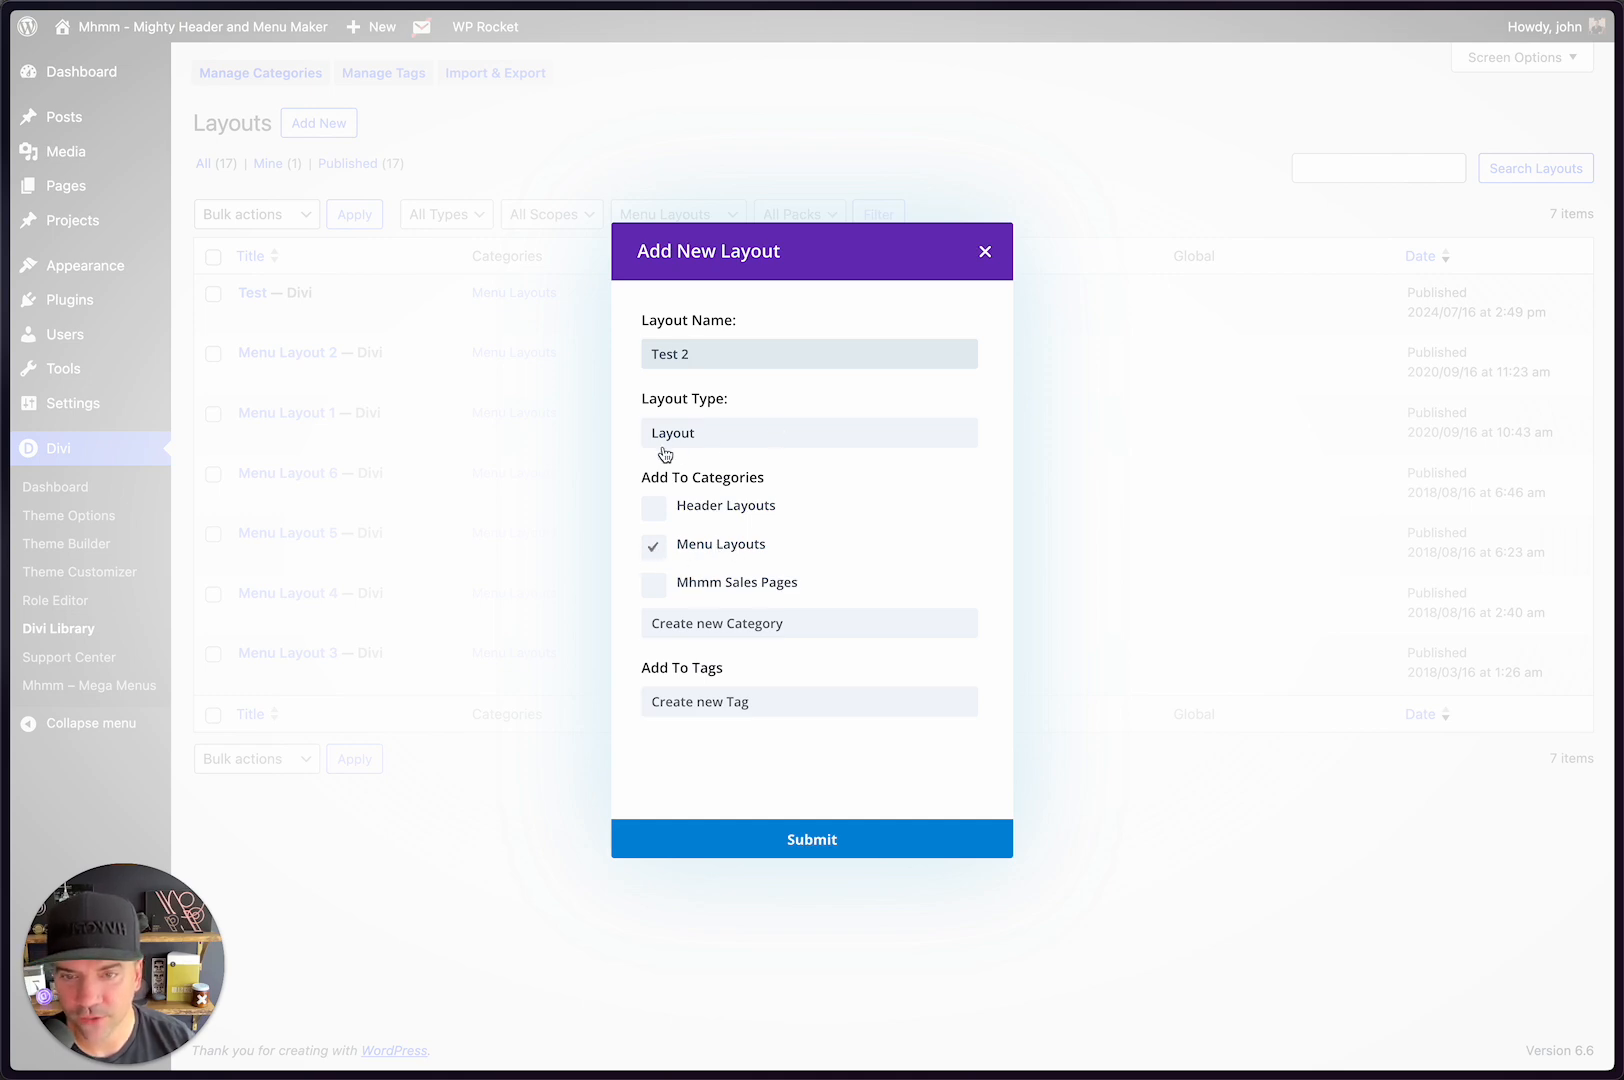
{"action": "left_click", "coordinate": [734, 442]}
{"action": "left_click", "coordinate": [736, 437]}
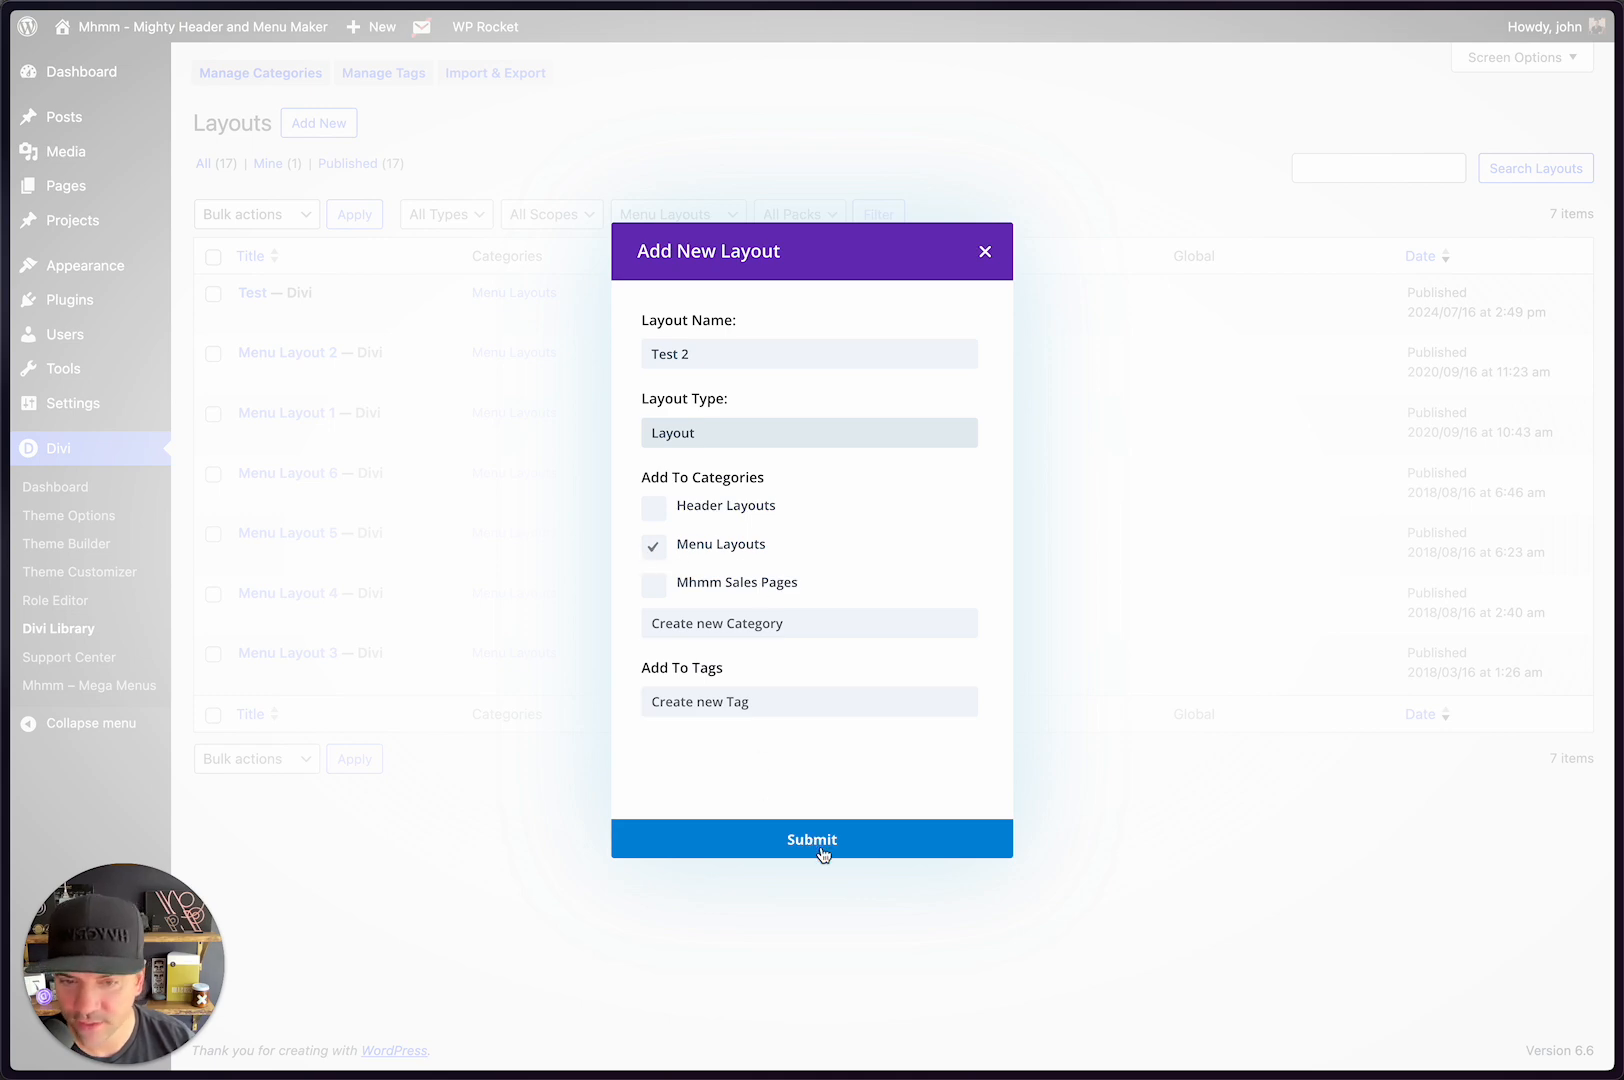
{"action": "left_click", "coordinate": [986, 254]}
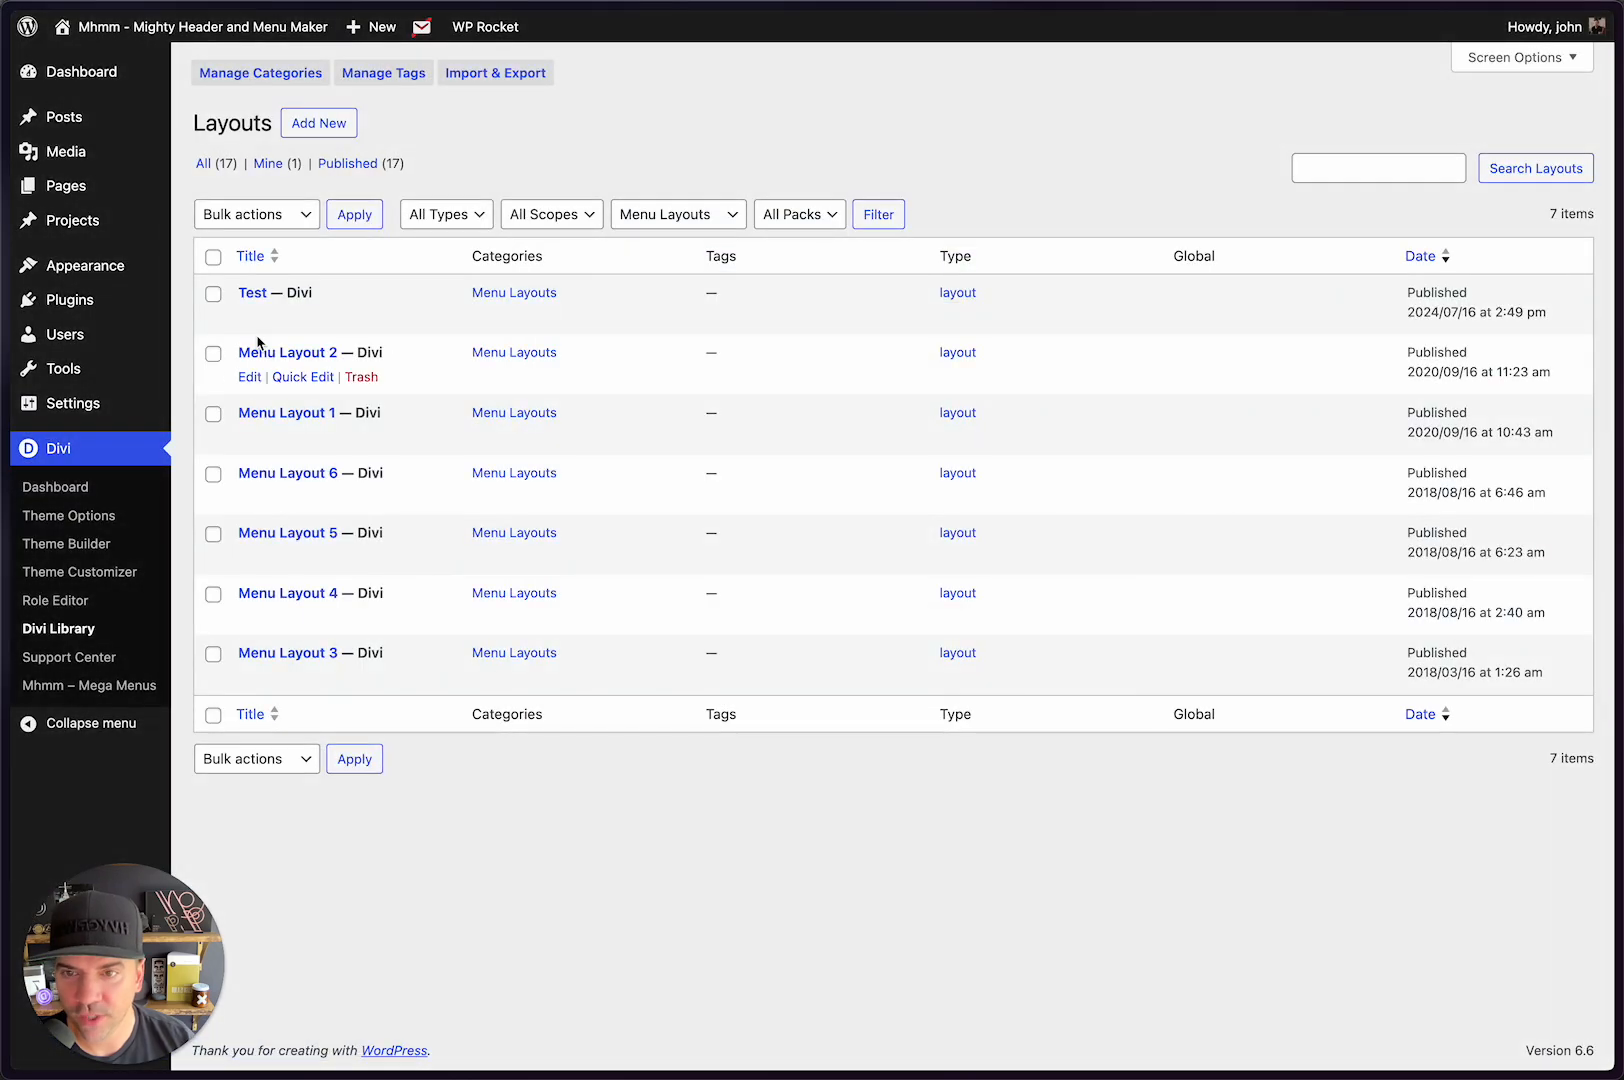
Step: Open the Test layout for editing and check the Transition options in its Mhmm menu layout settings
{"action": "left_click", "coordinate": [256, 296]}
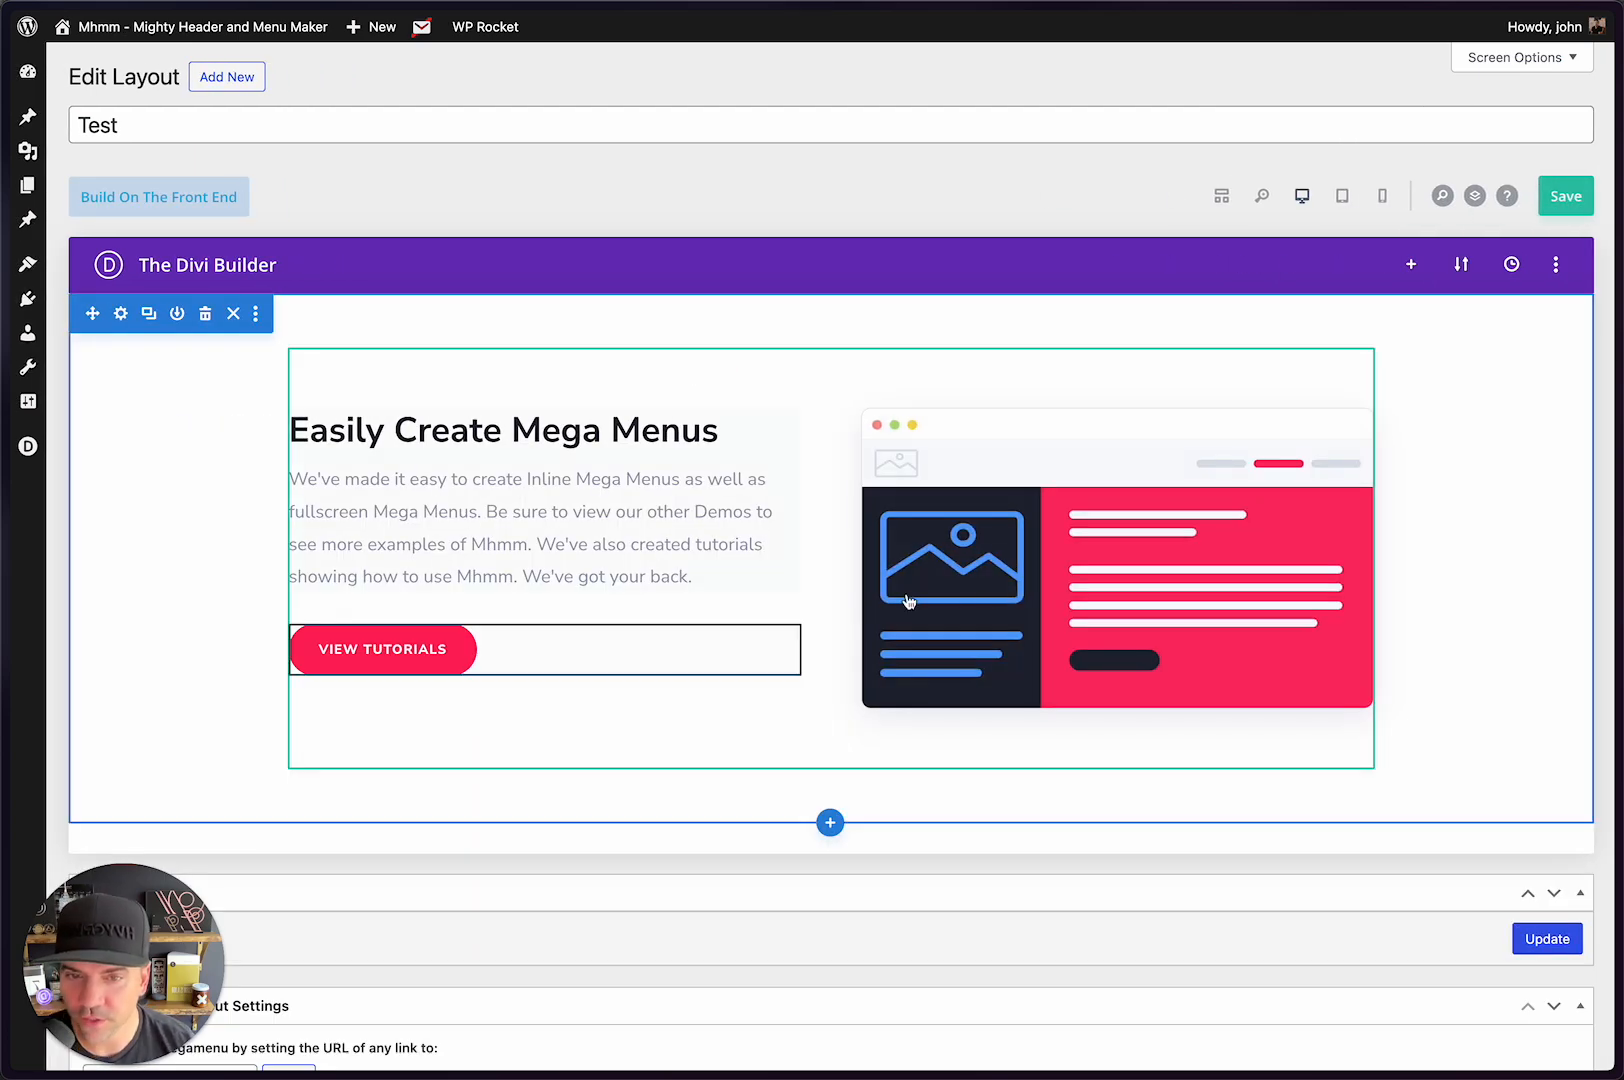
{"action": "scroll", "coordinate": [731, 510], "scroll_direction": "down", "scroll_amount": 7}
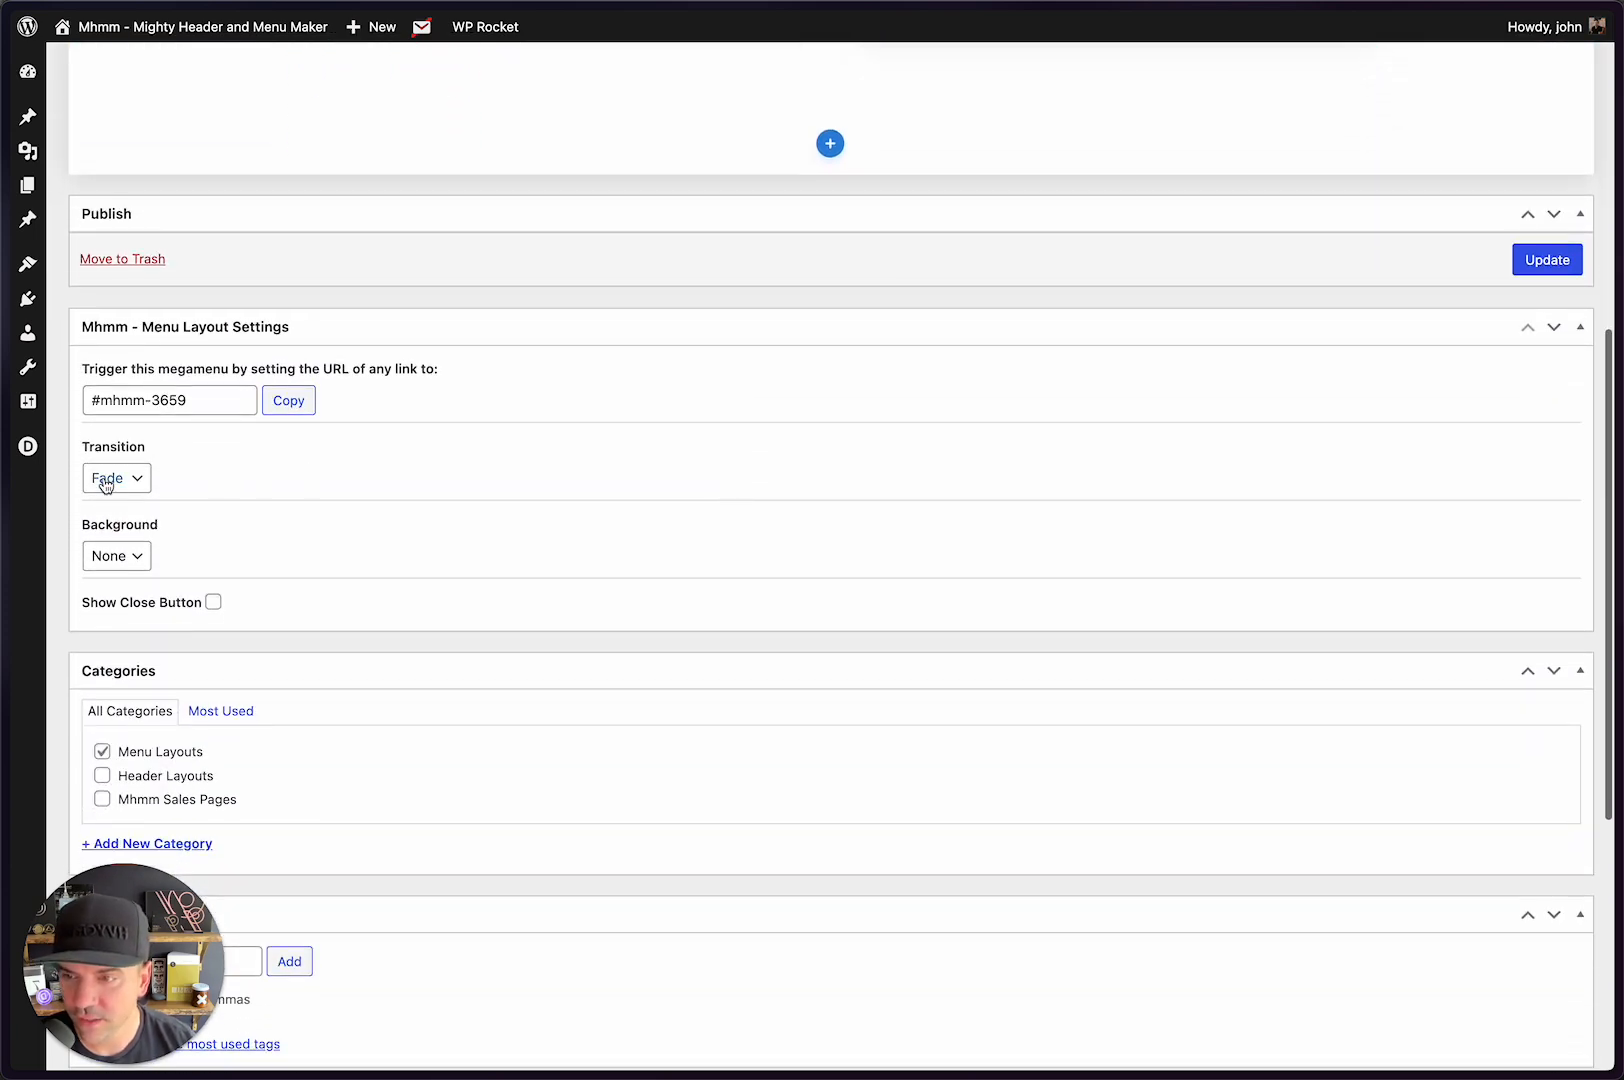
{"action": "left_click", "coordinate": [117, 487]}
{"action": "left_click", "coordinate": [116, 482]}
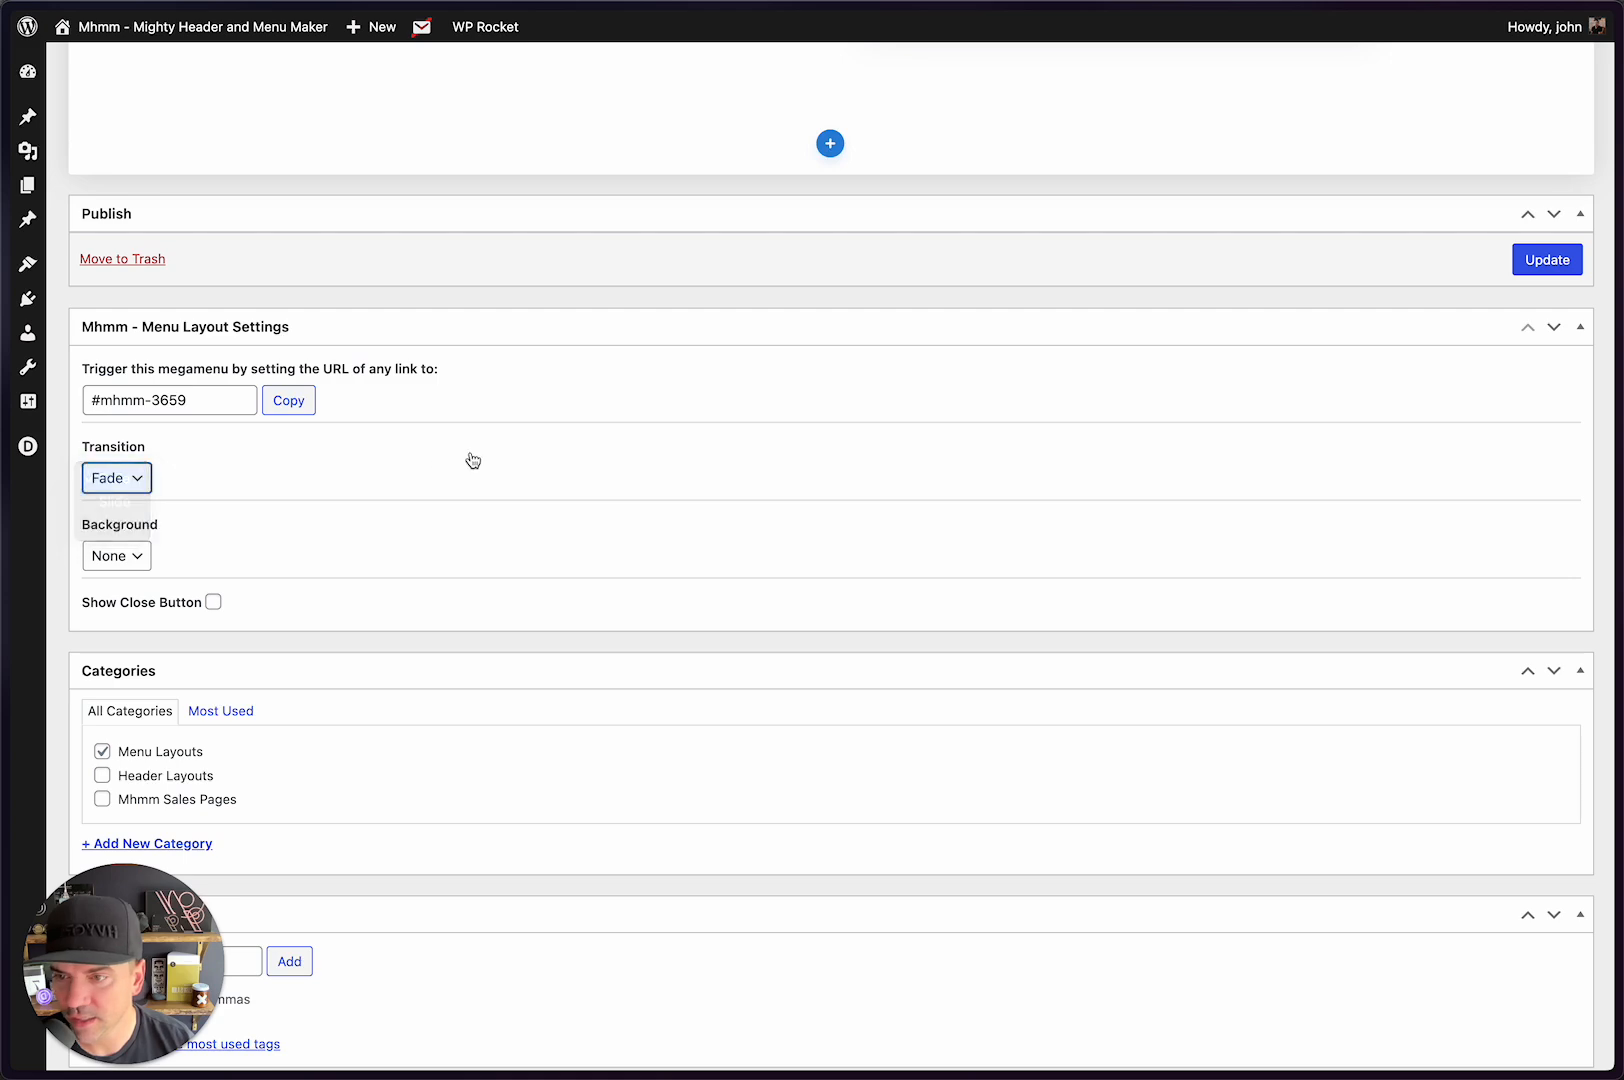
Step: Switch to the Test page and open and close the mega menu to watch its Fade transition
{"action": "key", "text": "super+Tab"}
{"action": "left_click", "coordinate": [1552, 55]}
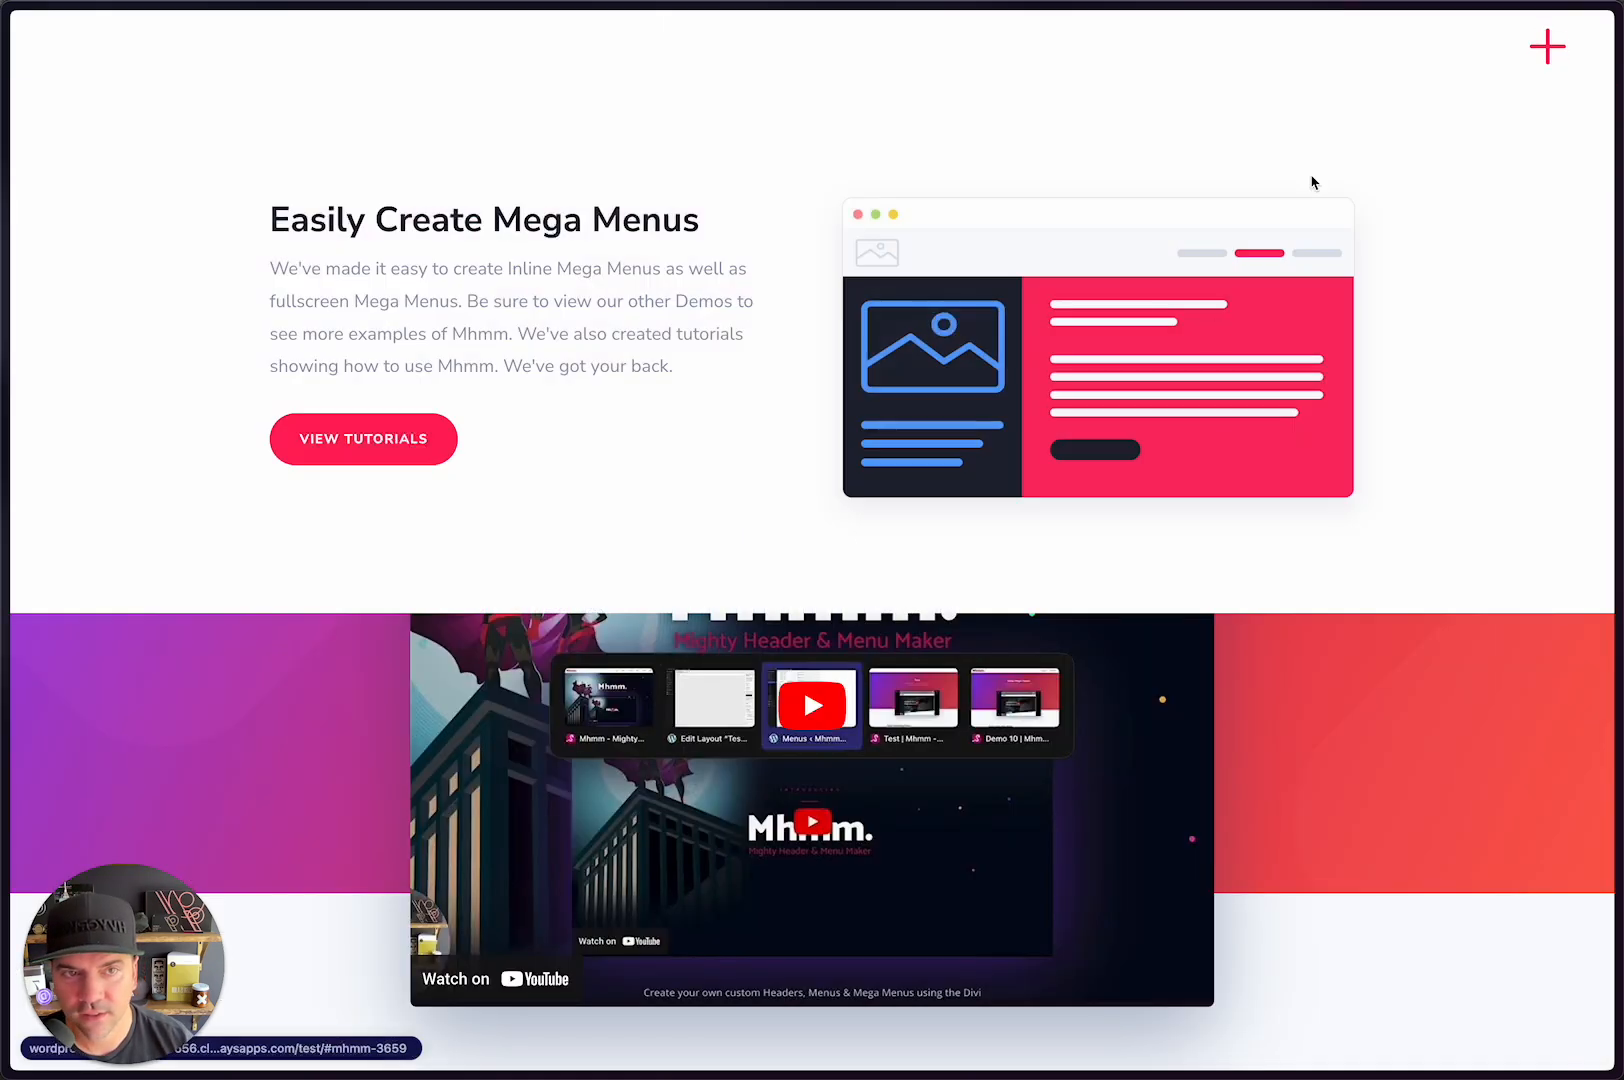
{"action": "left_click", "coordinate": [1545, 45]}
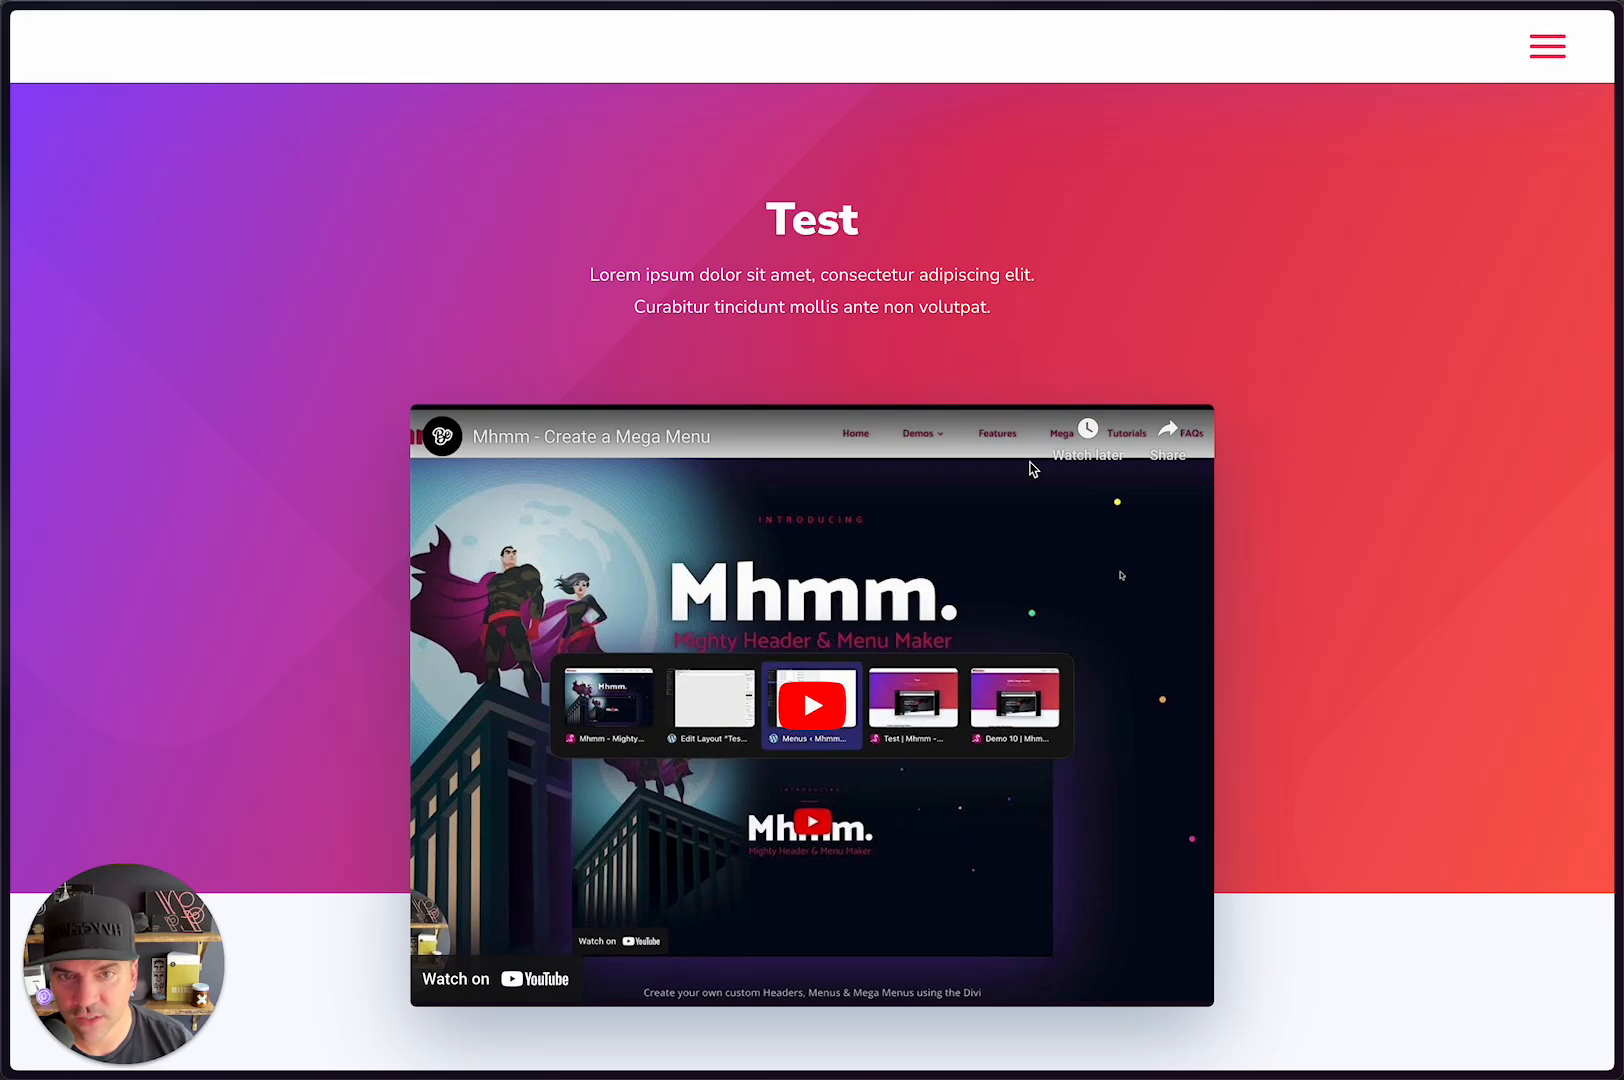
Step: Back in the Test layout's editor, set the menu layout's Transition to Slide
{"action": "key", "text": "super+Tab"}
{"action": "left_click", "coordinate": [118, 478]}
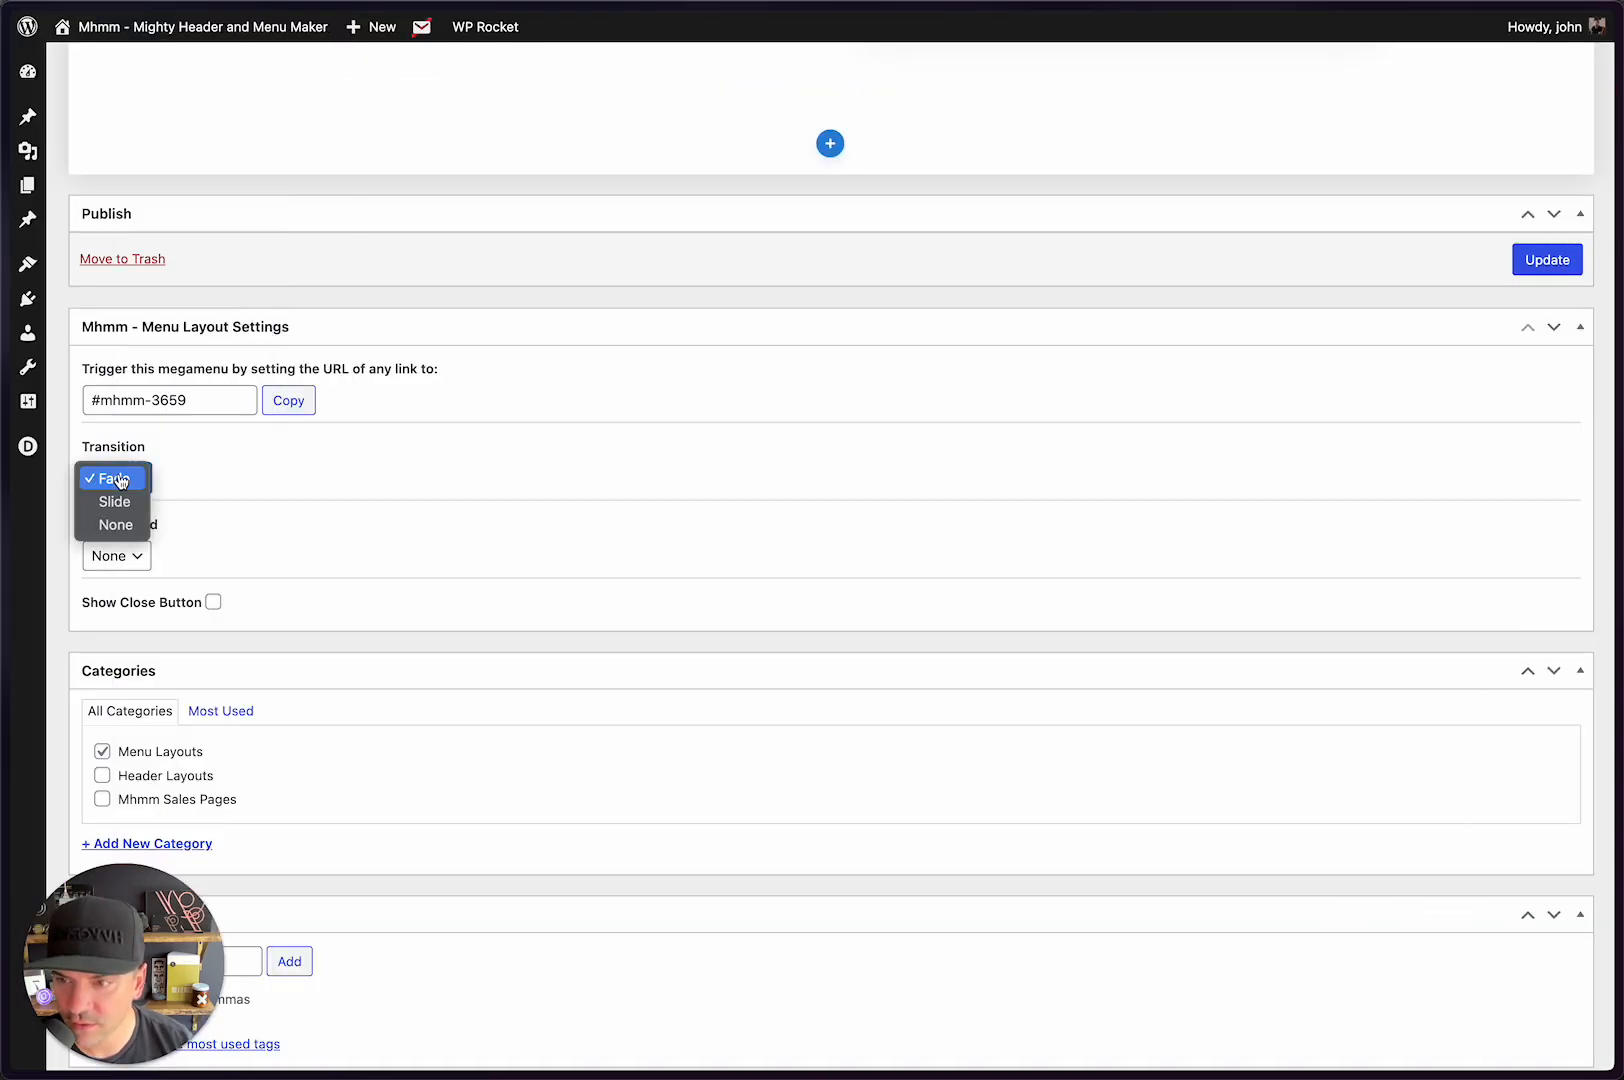
{"action": "left_click", "coordinate": [115, 496]}
Step: Review the menu layout's Background options, keep None, and open and close the mega menu on the Test page
{"action": "left_click", "coordinate": [134, 558]}
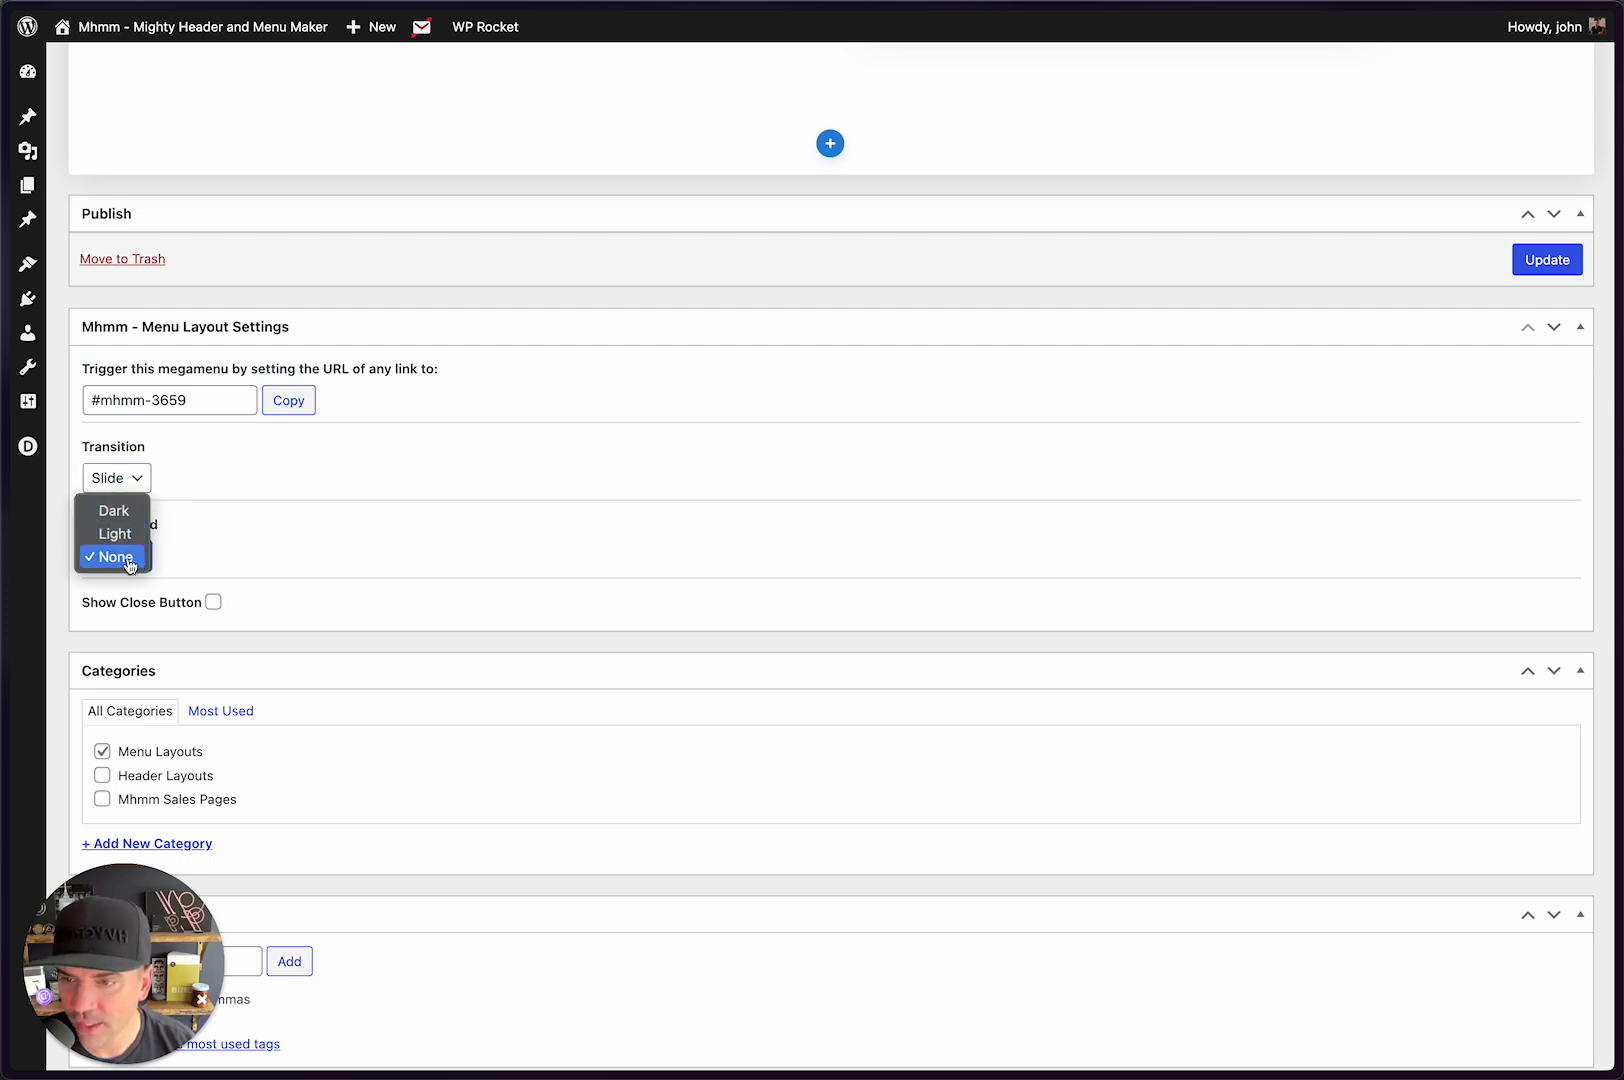
{"action": "left_click", "coordinate": [118, 556]}
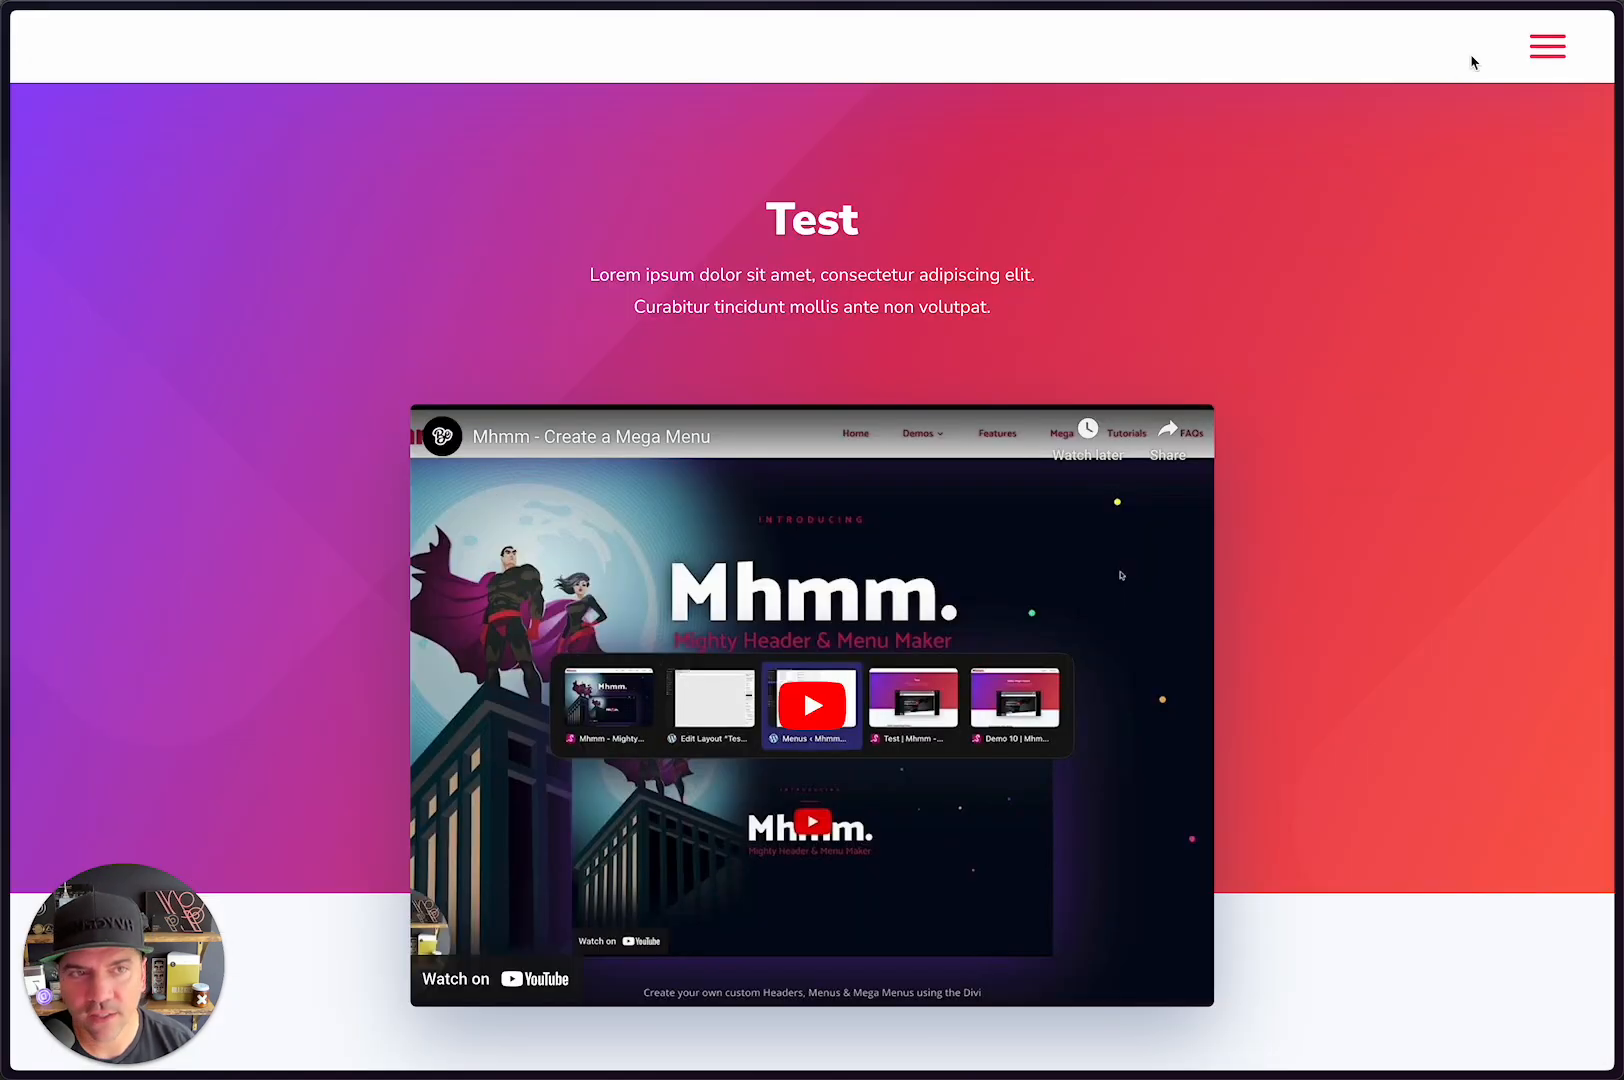
{"action": "left_click", "coordinate": [1546, 47]}
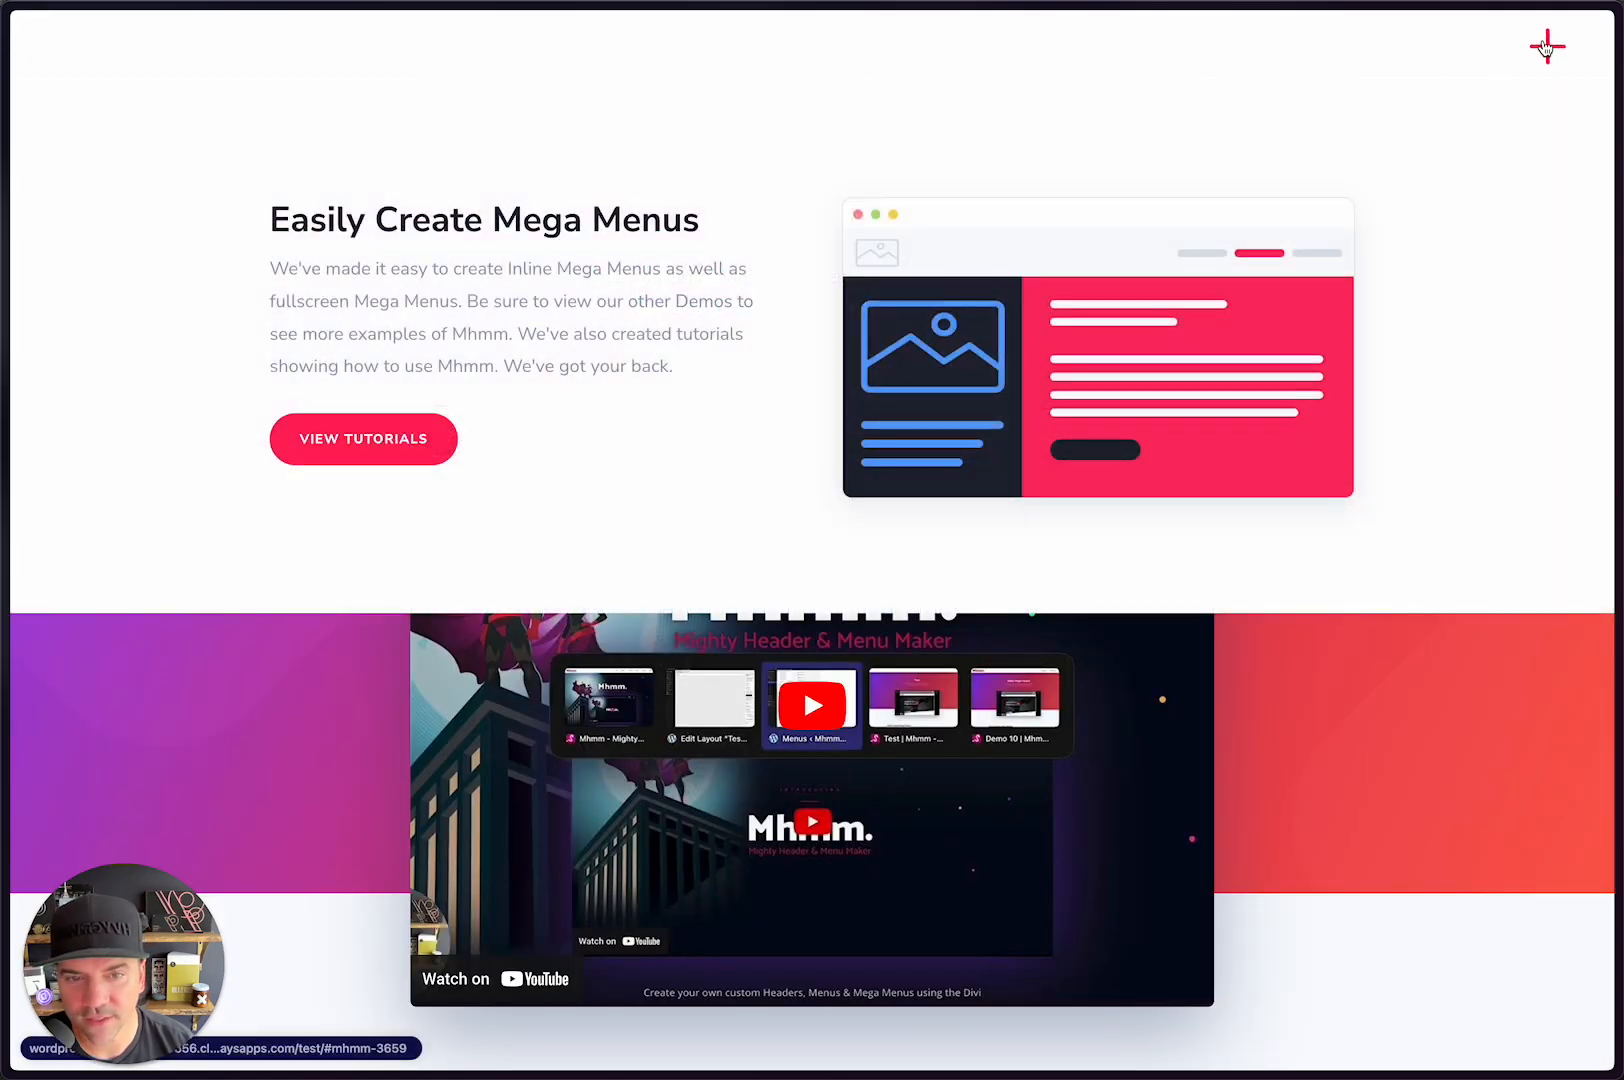
{"action": "left_click", "coordinate": [1546, 47]}
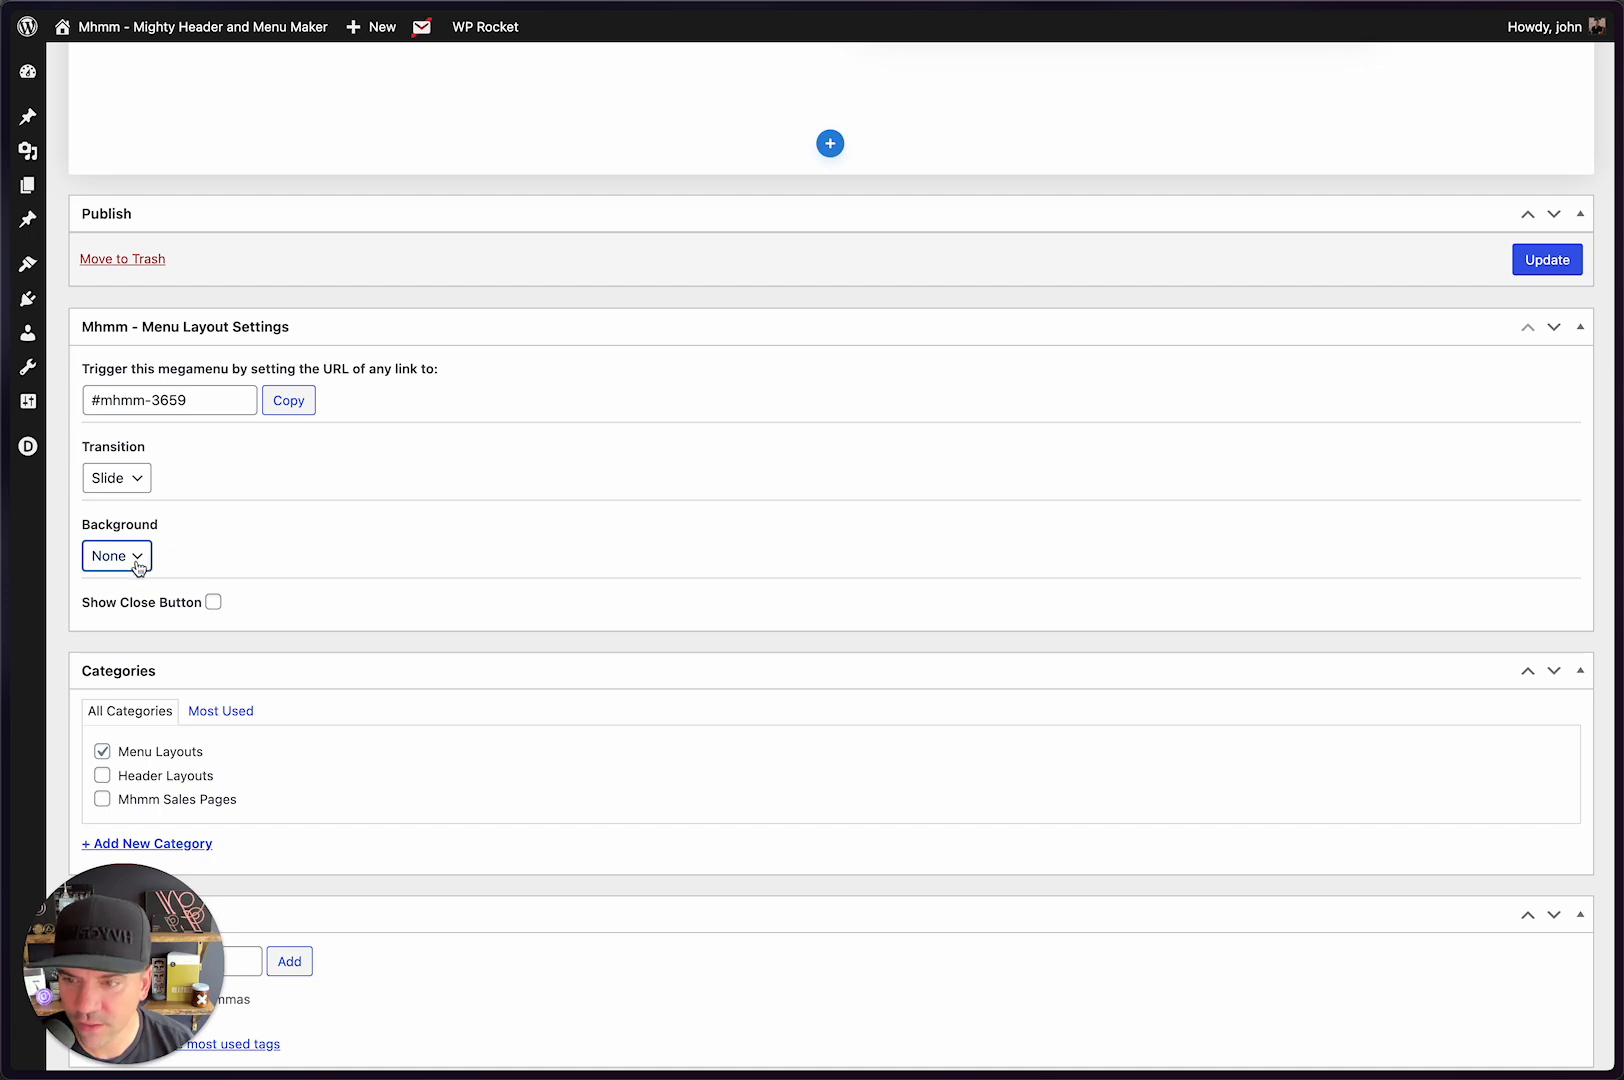
Step: Set the Test layout's menu Background to Dark and toggle the mega menu on the Test page
{"action": "left_click", "coordinate": [138, 560]}
{"action": "left_click", "coordinate": [130, 513]}
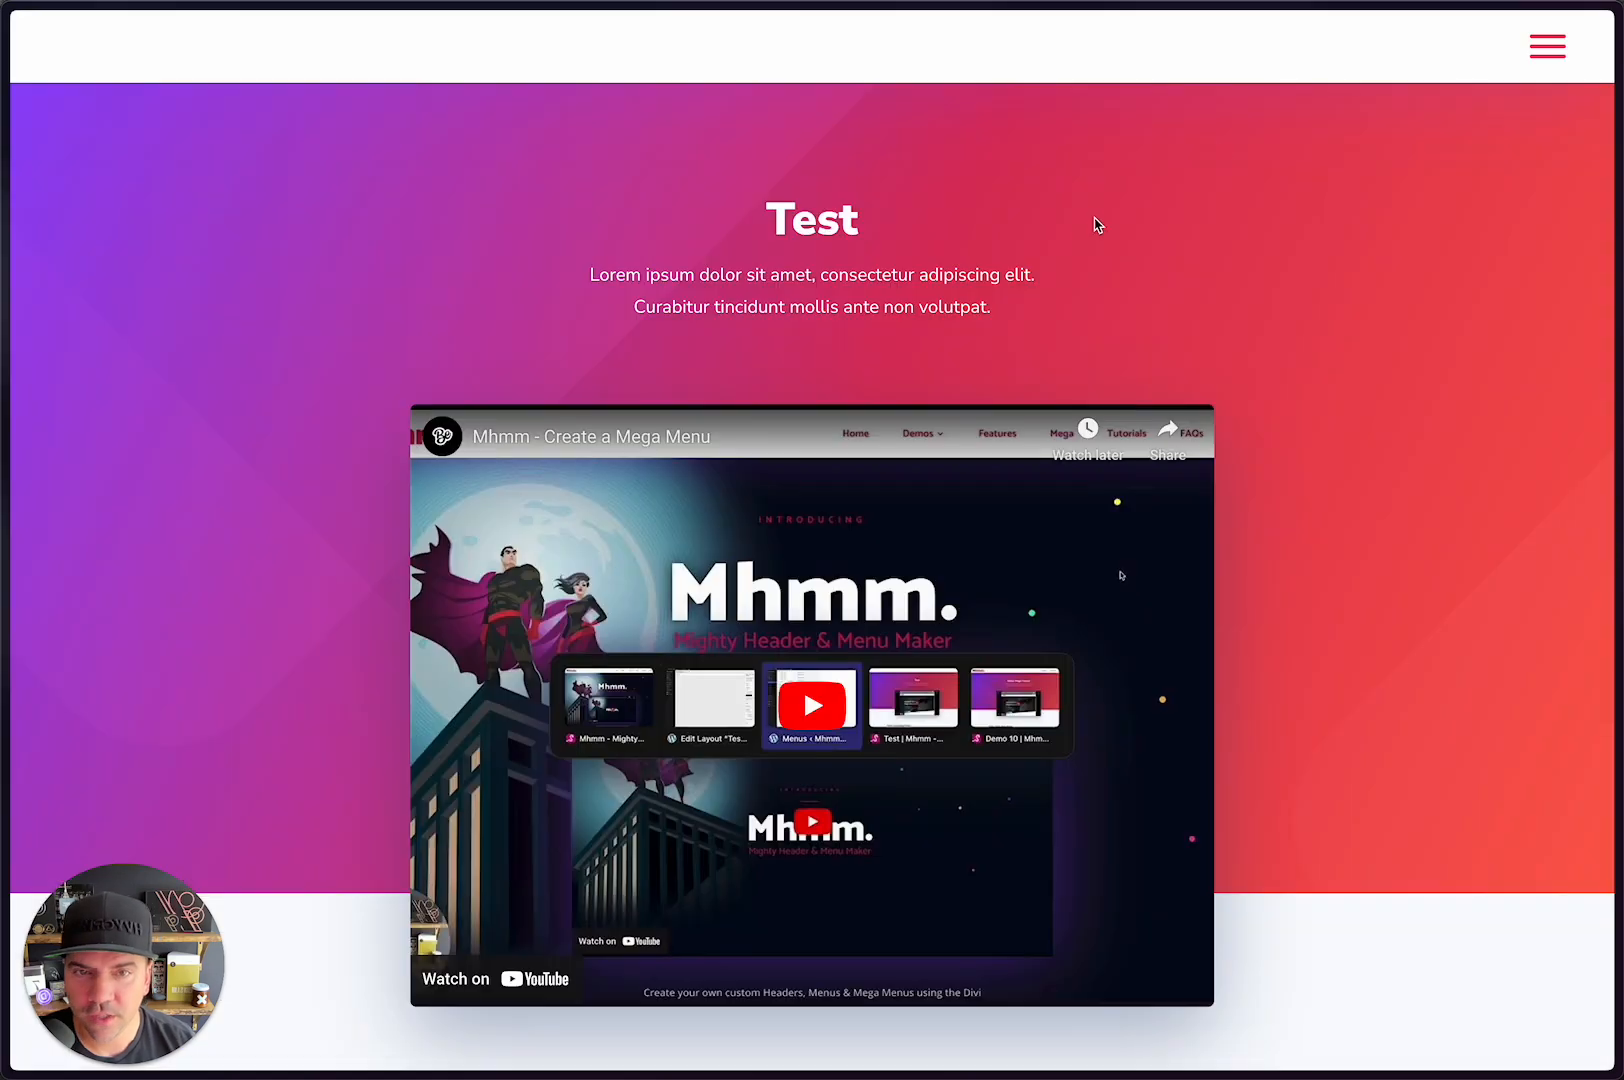
{"action": "left_click", "coordinate": [1538, 54]}
{"action": "left_click", "coordinate": [1545, 50]}
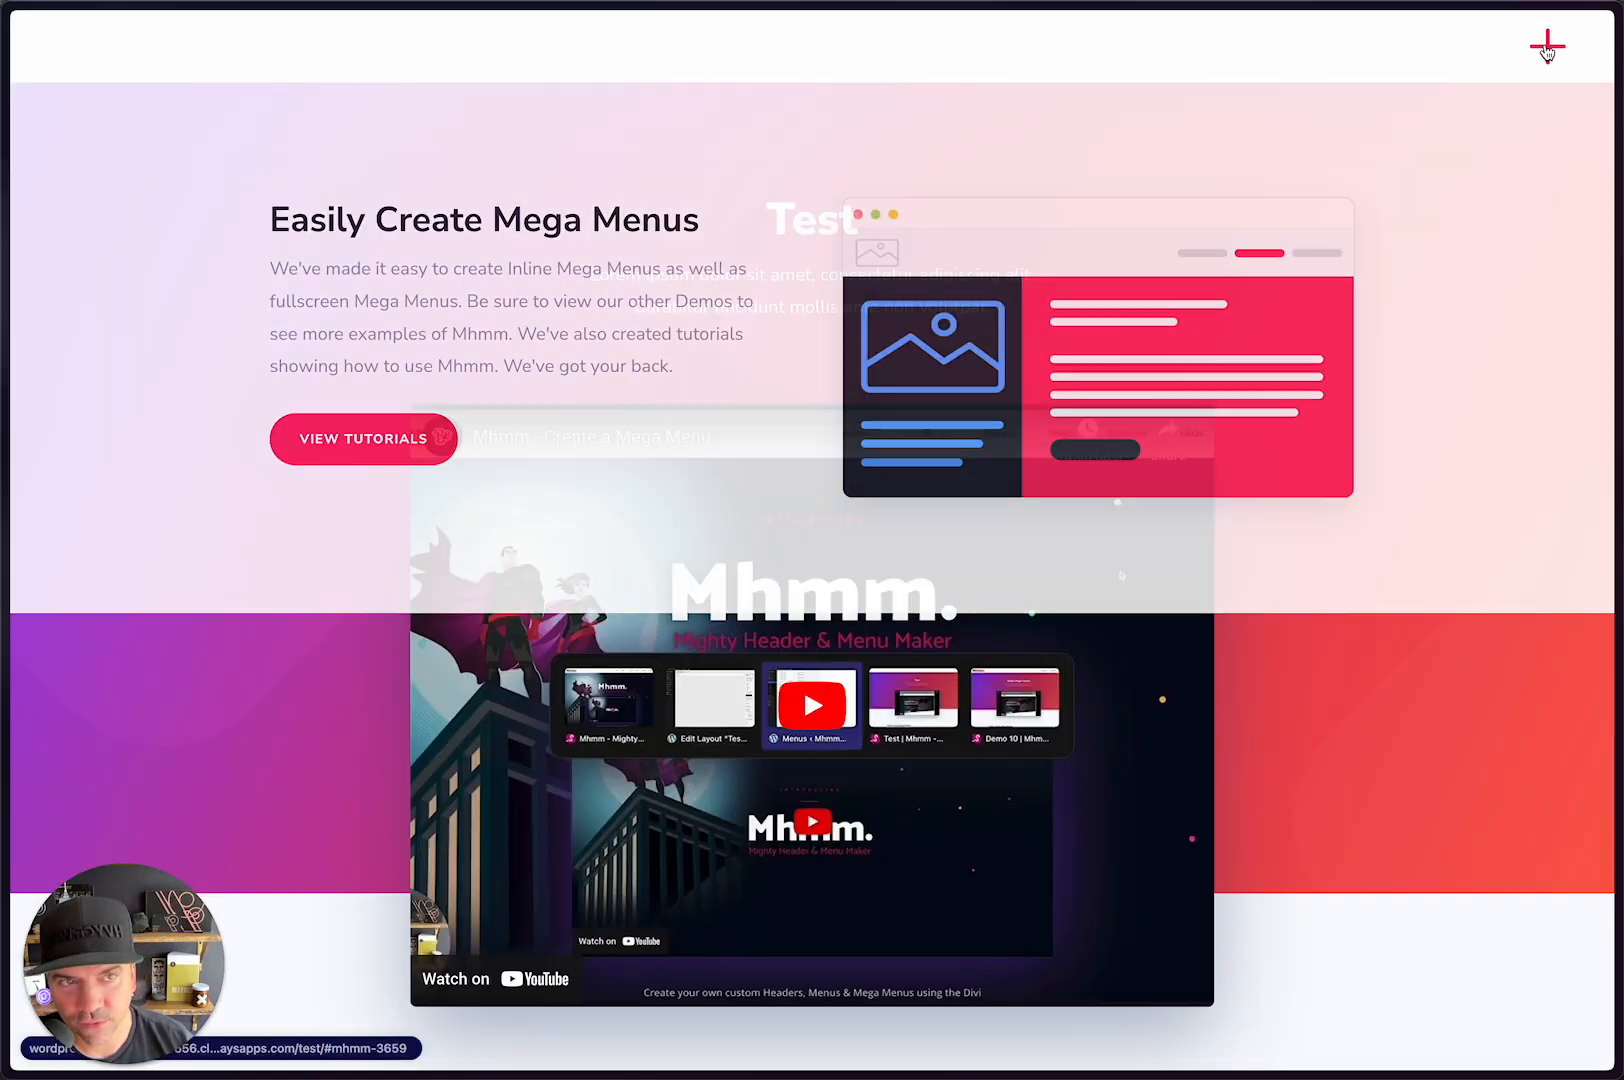
Step: Back in the Test layout's editor, enable Show Close Button, set the Close Button Color to purple and update the layout
{"action": "key", "text": "ctrl+Tab"}
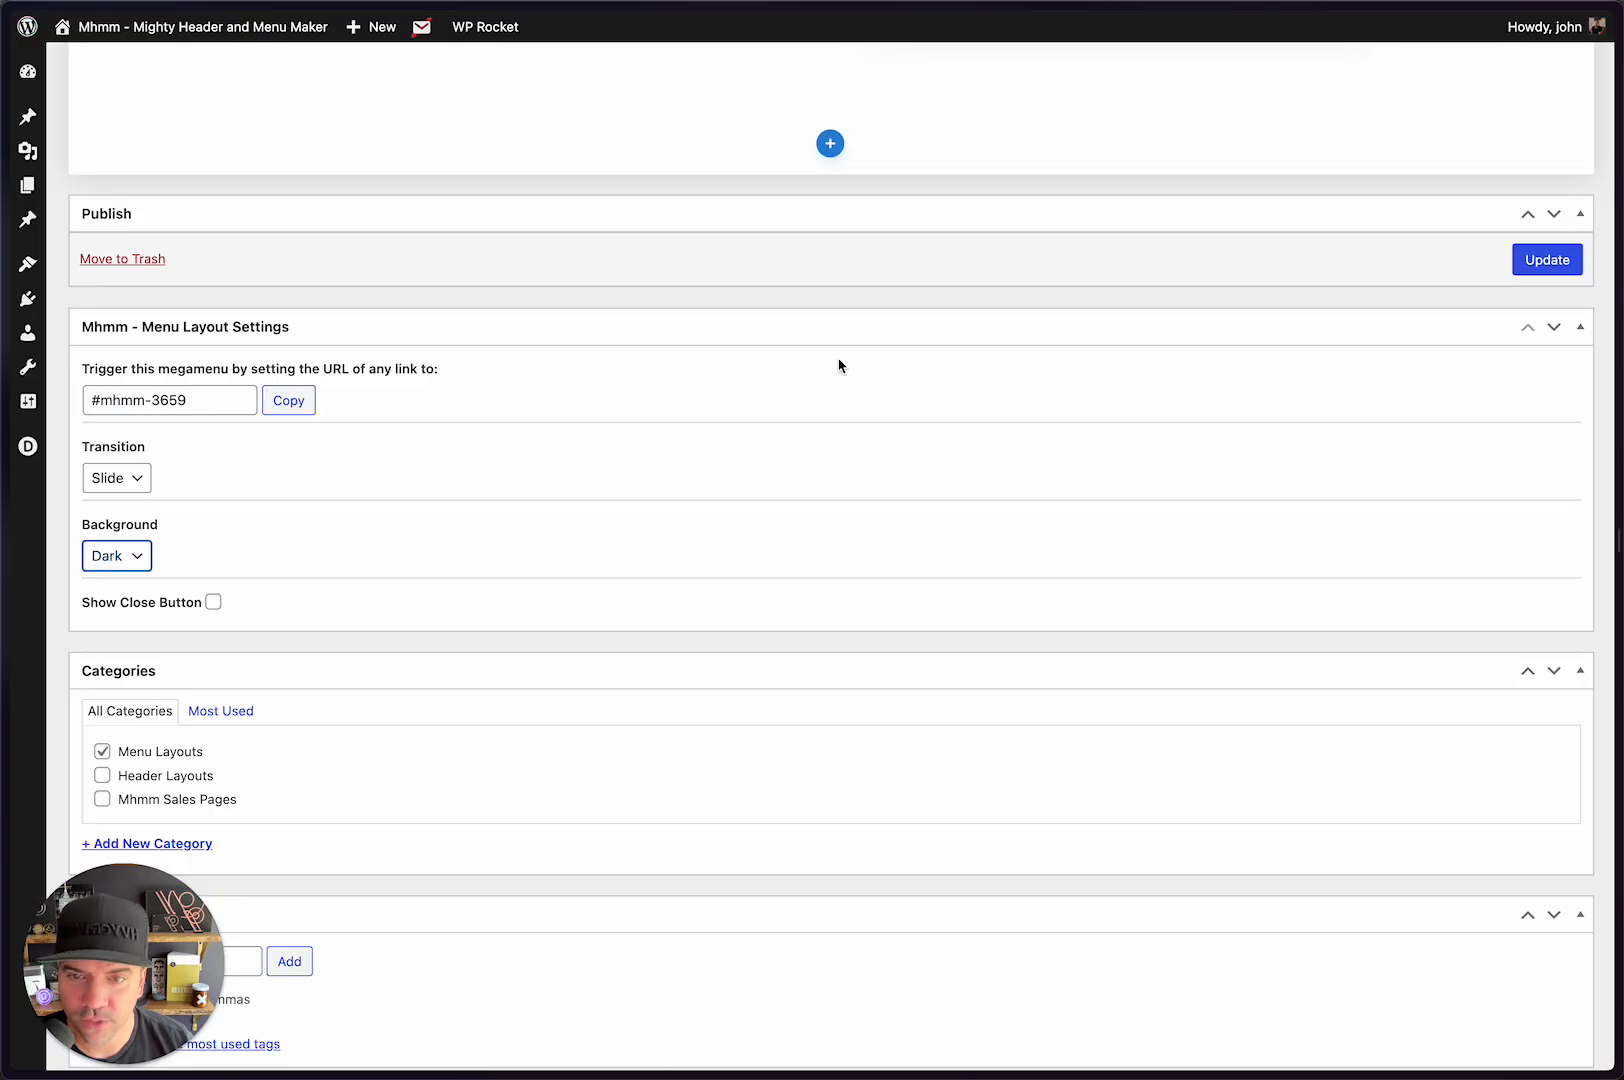
{"action": "left_click", "coordinate": [213, 602]}
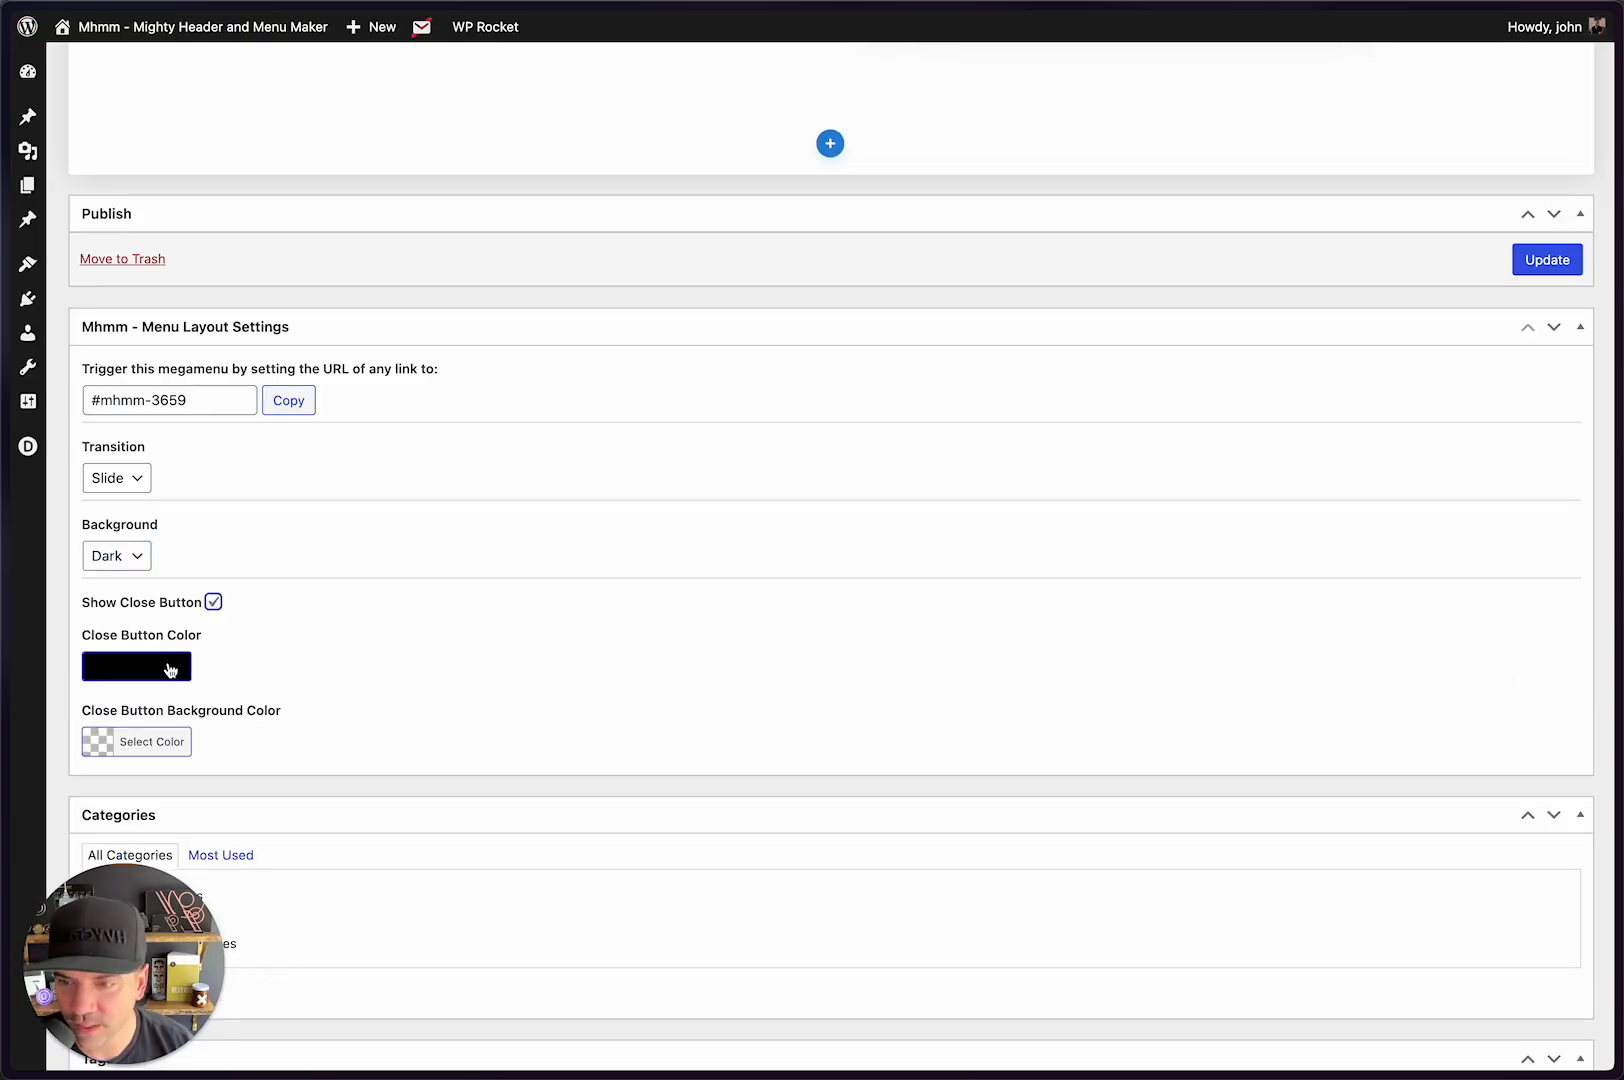
{"action": "left_click", "coordinate": [130, 668]}
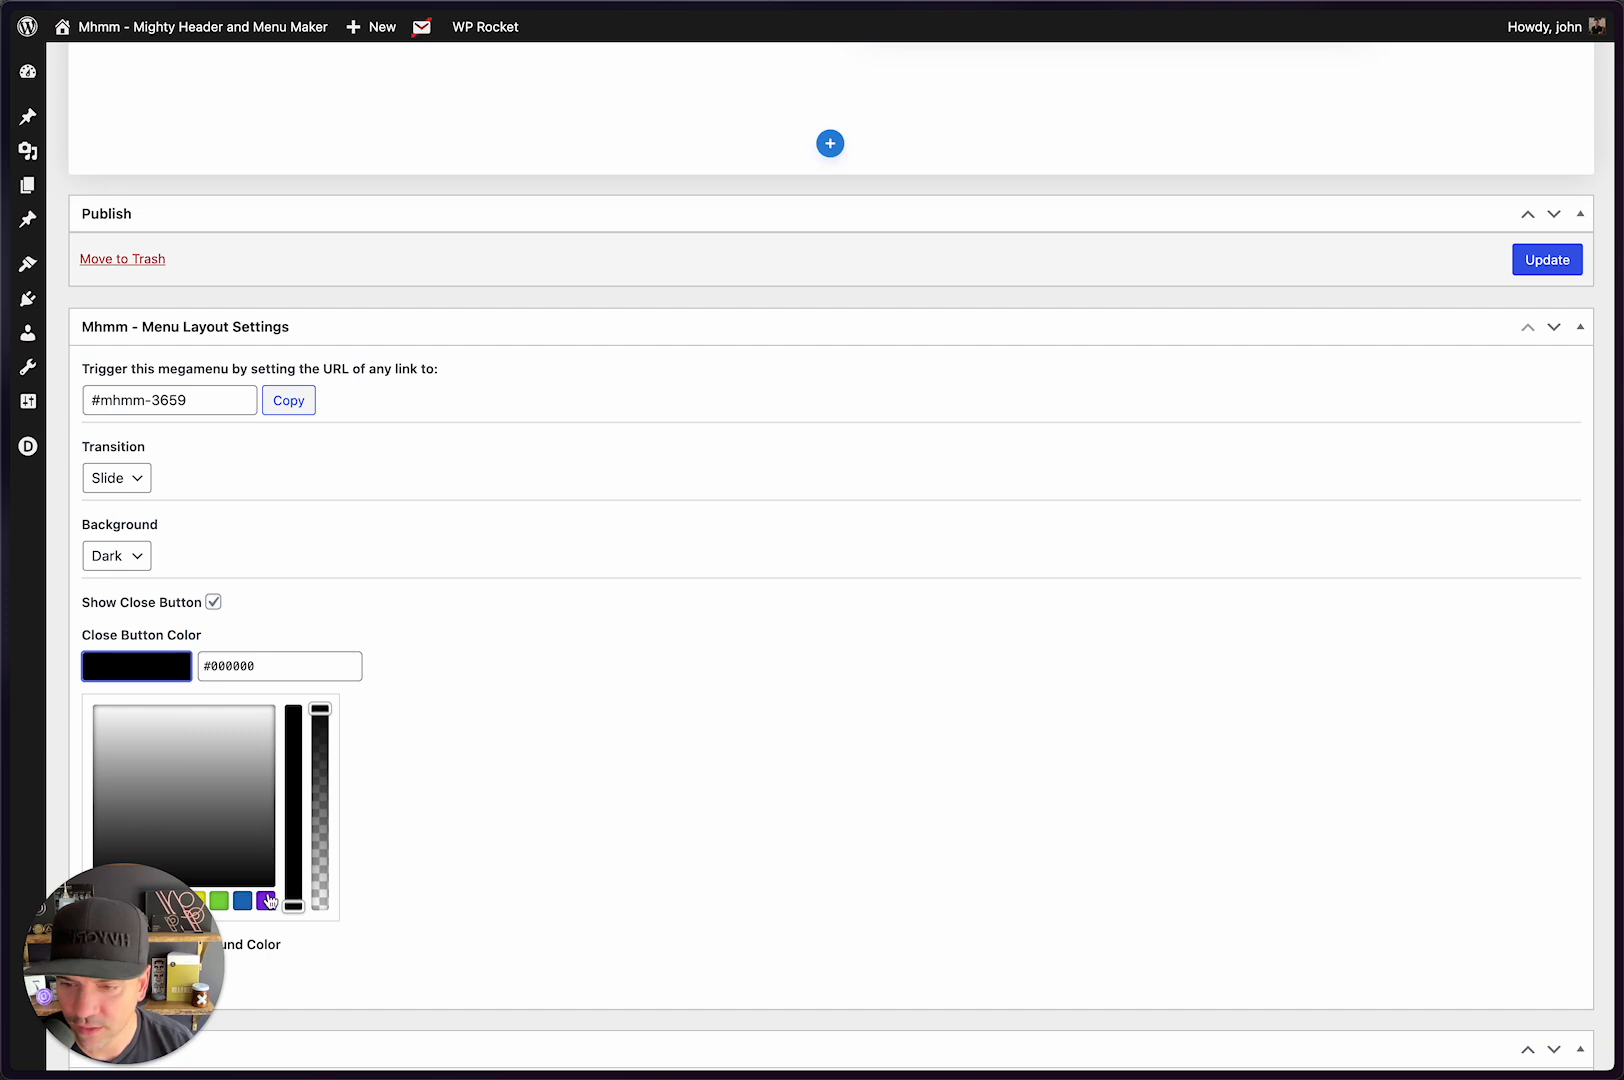
{"action": "left_click", "coordinate": [267, 901]}
{"action": "left_click", "coordinate": [165, 669]}
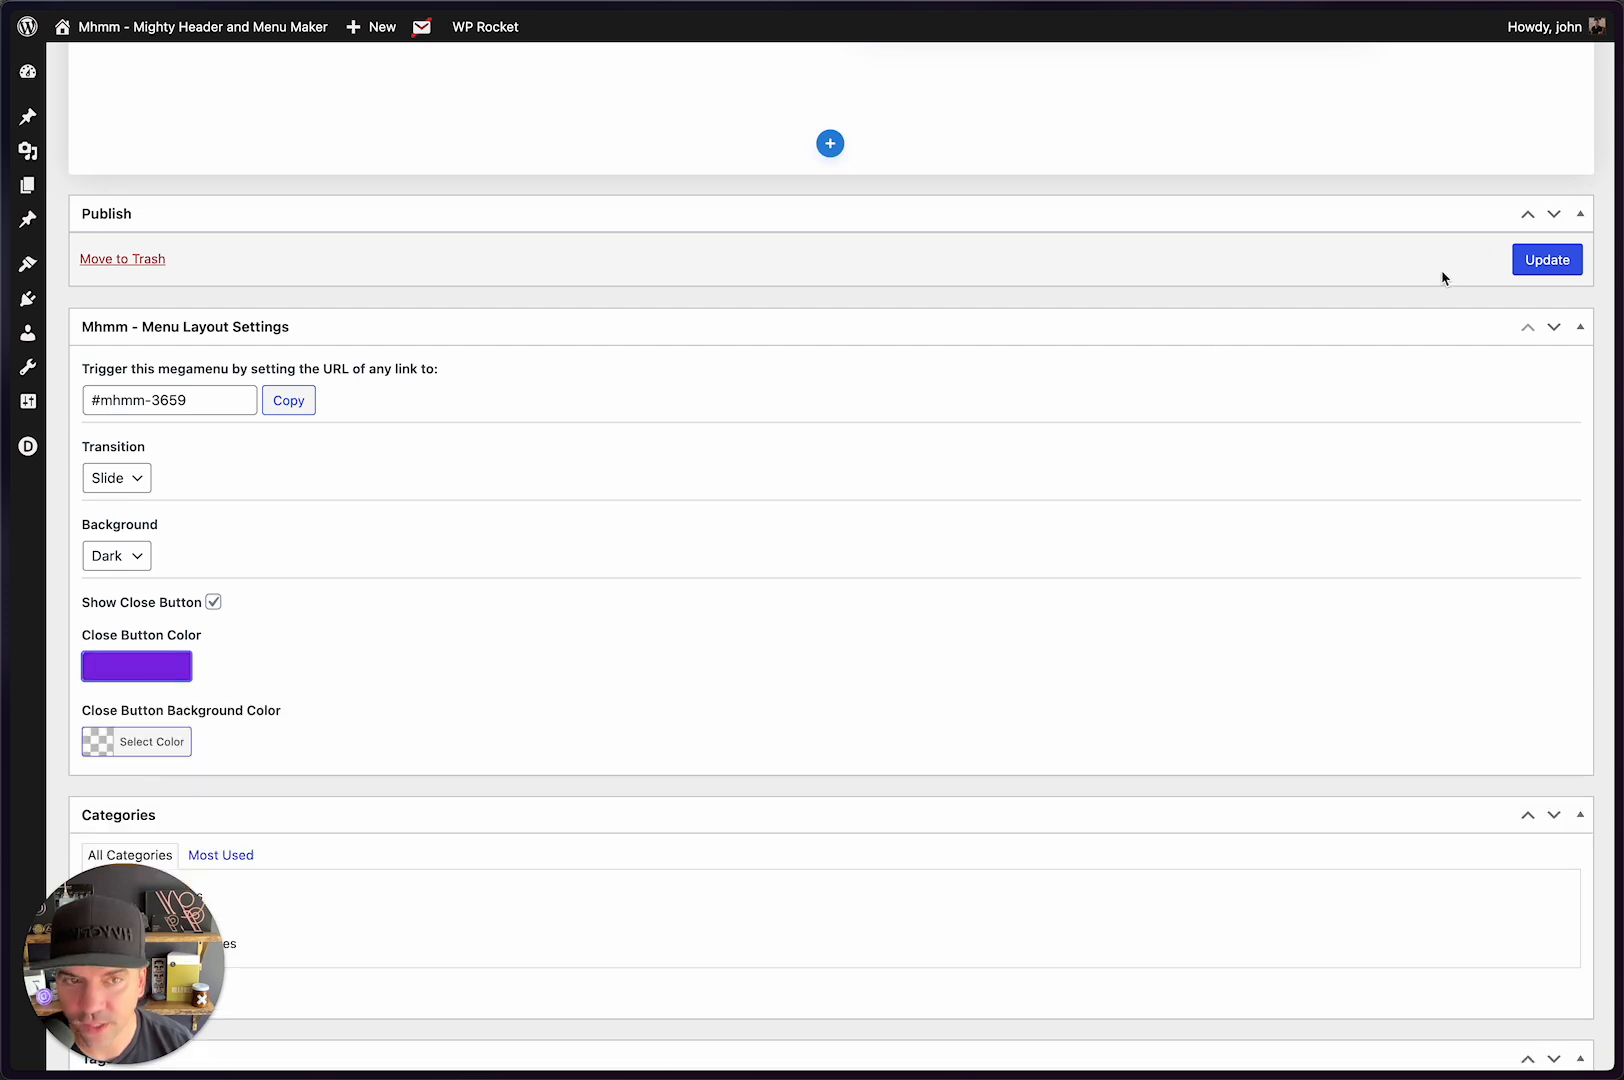
{"action": "left_click", "coordinate": [1547, 259]}
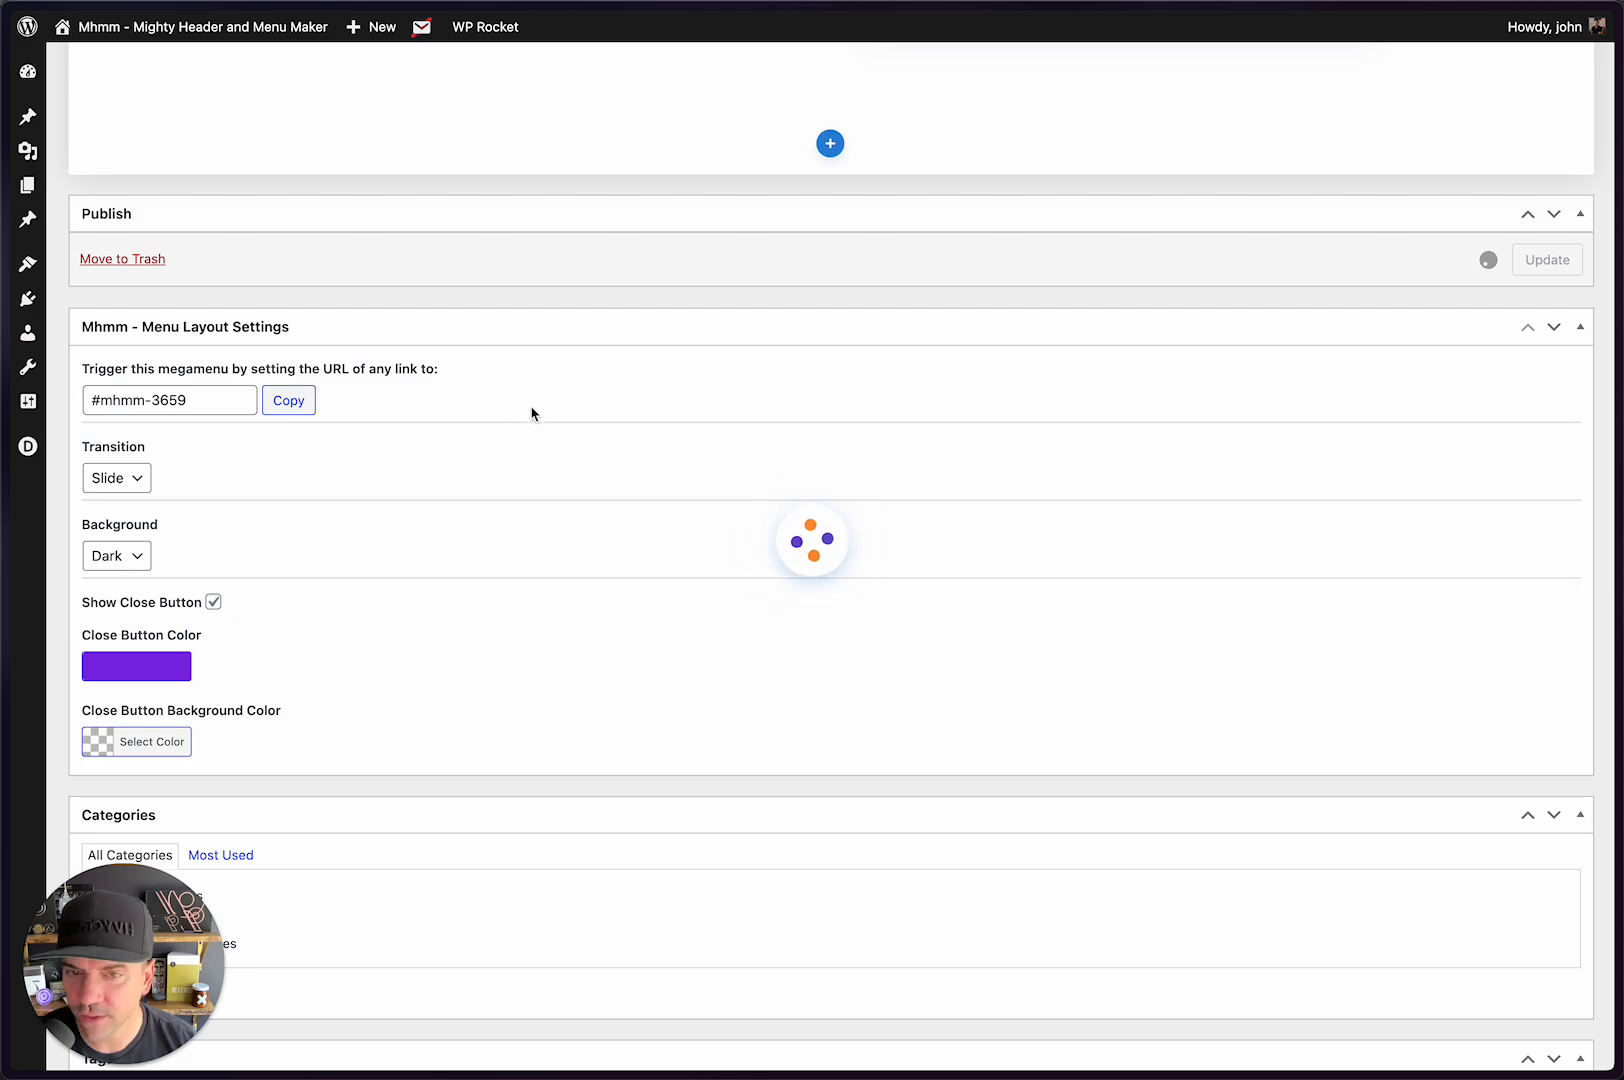
Step: On the Test page, open the mega menu and close it with its purple close button
{"action": "key", "text": "ctrl+Tab"}
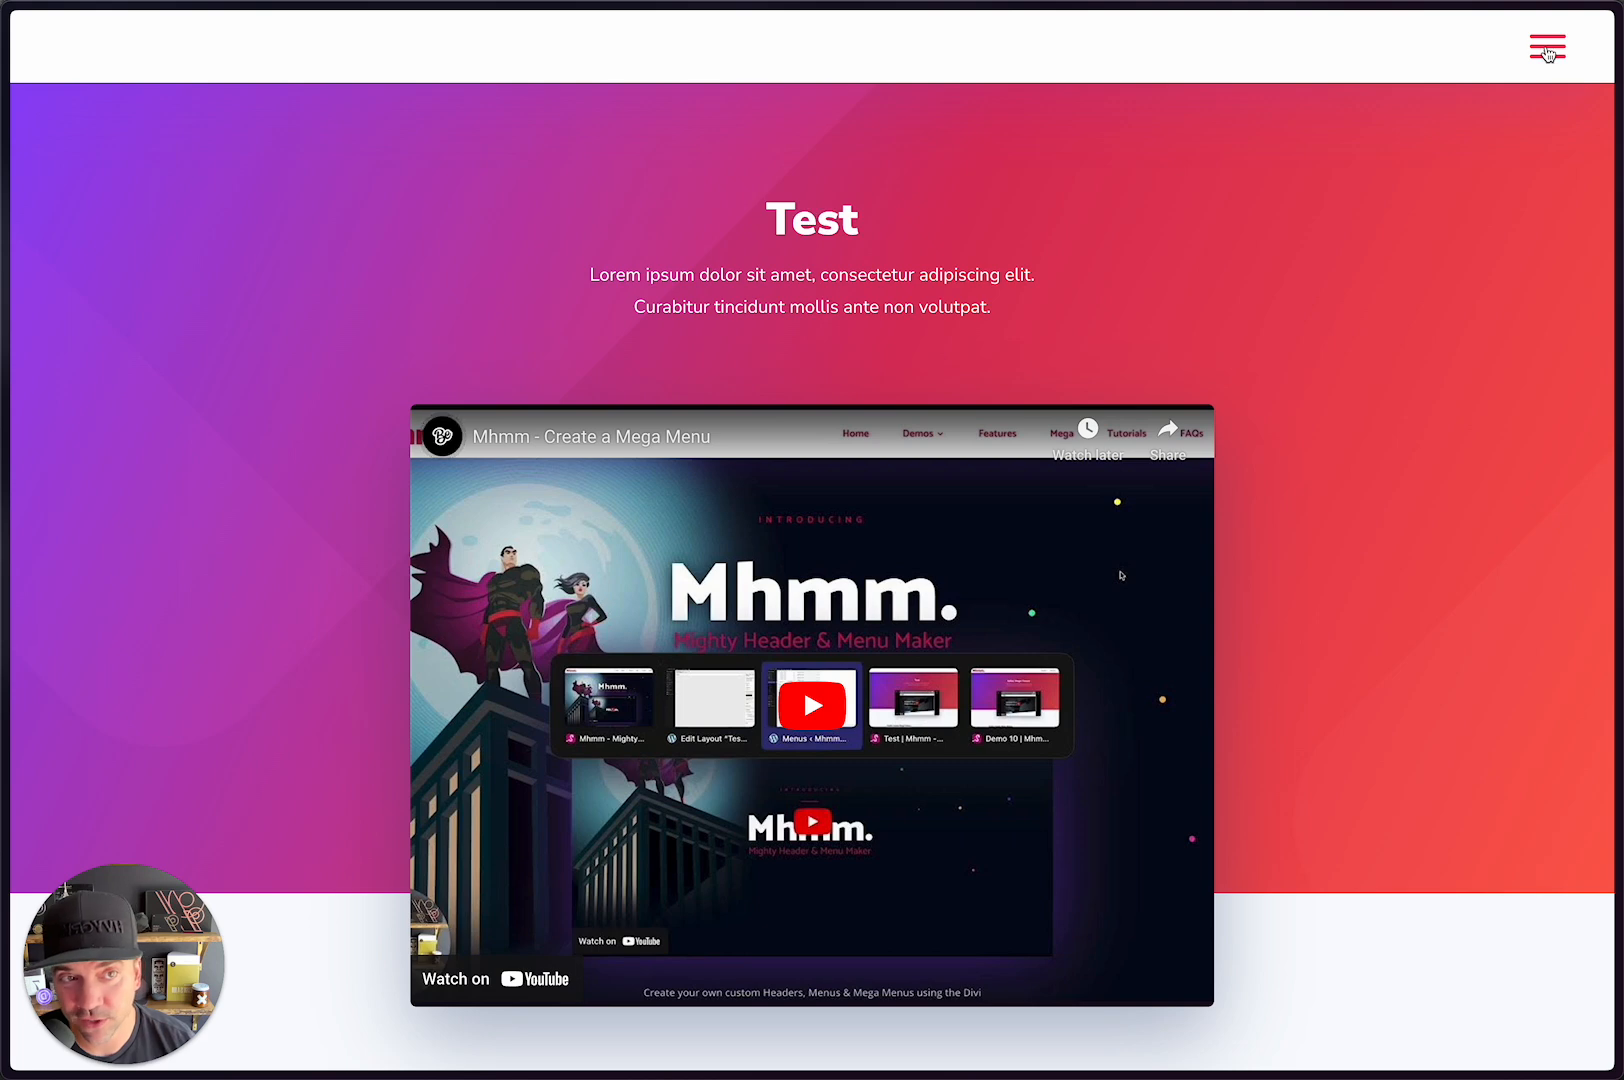
{"action": "left_click", "coordinate": [1547, 52]}
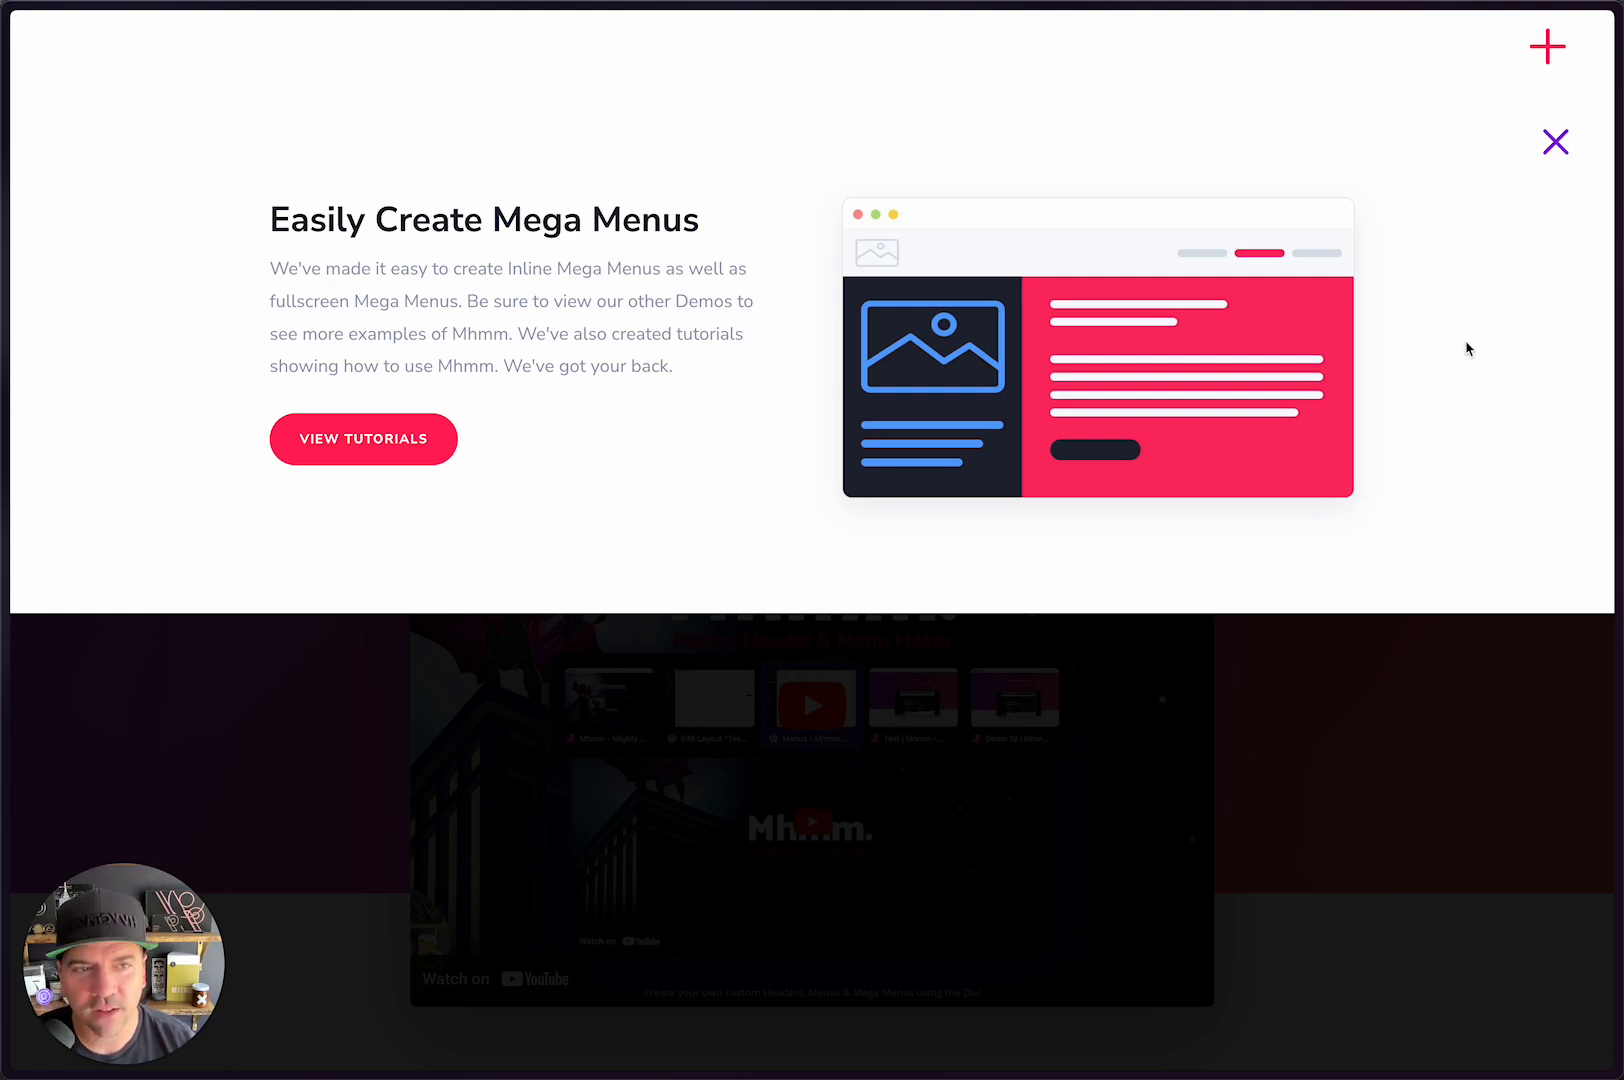
{"action": "left_click", "coordinate": [1555, 146]}
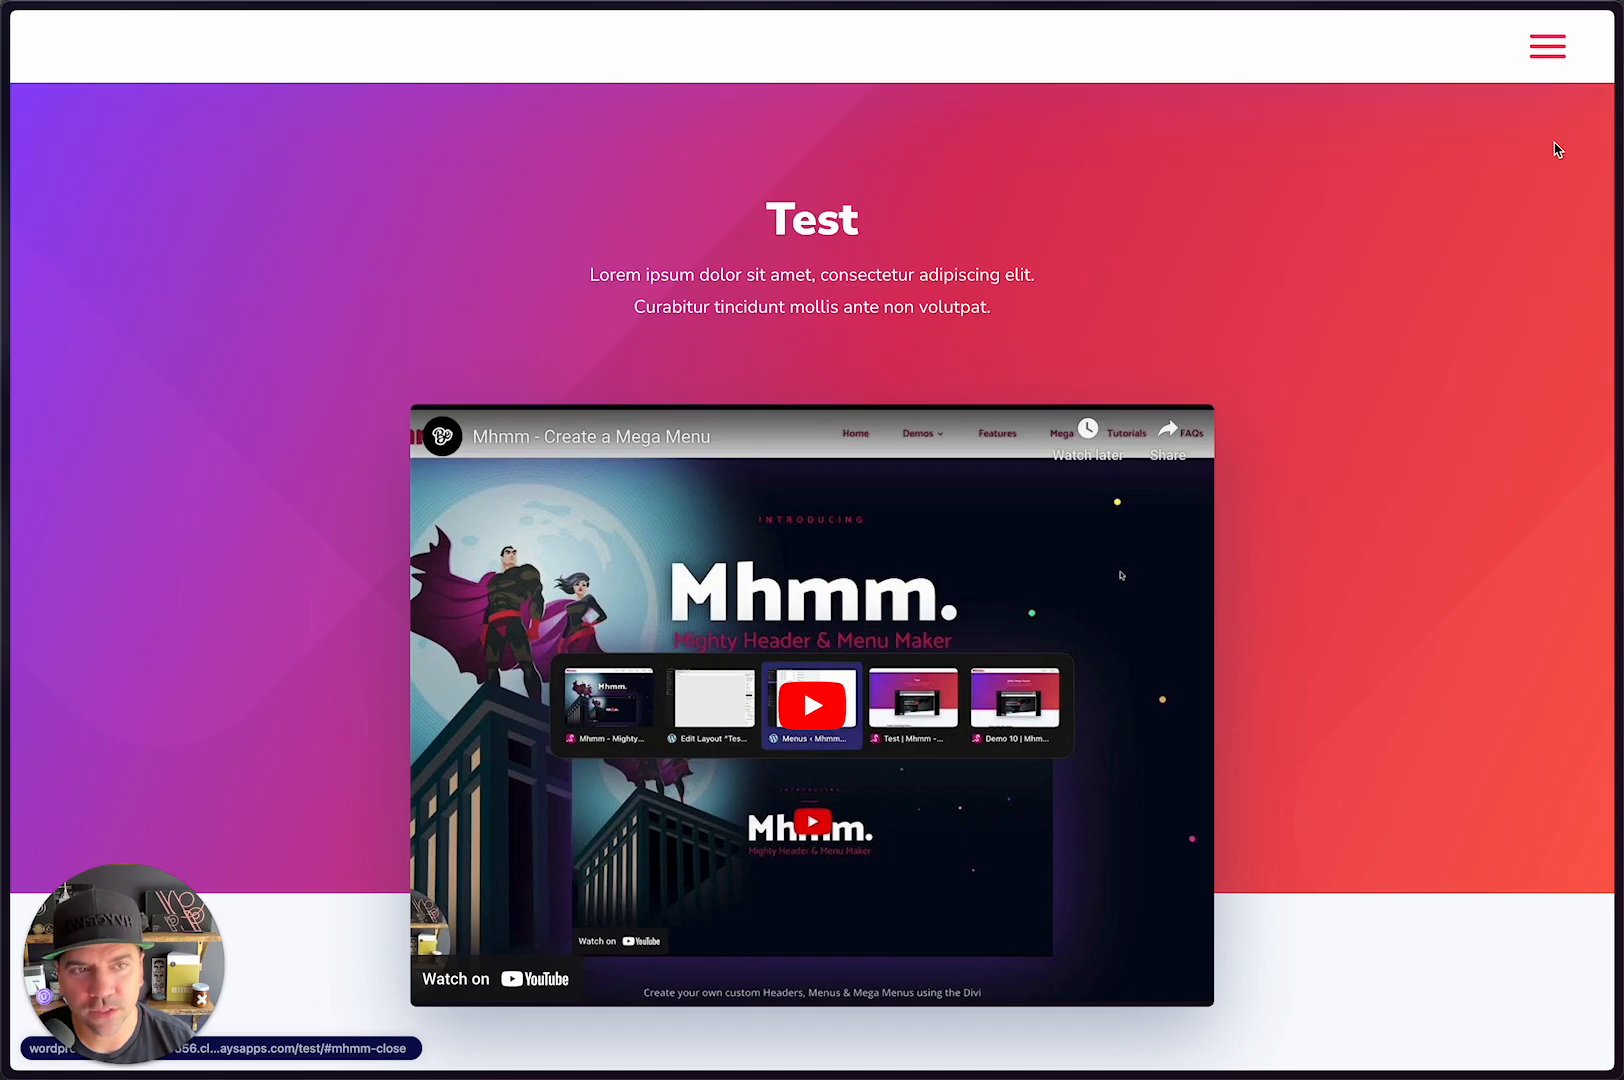
Step: Return to the Test layout's settings, set the menu Background to None and turn off Show Close Button
{"action": "key", "text": "alt+Tab"}
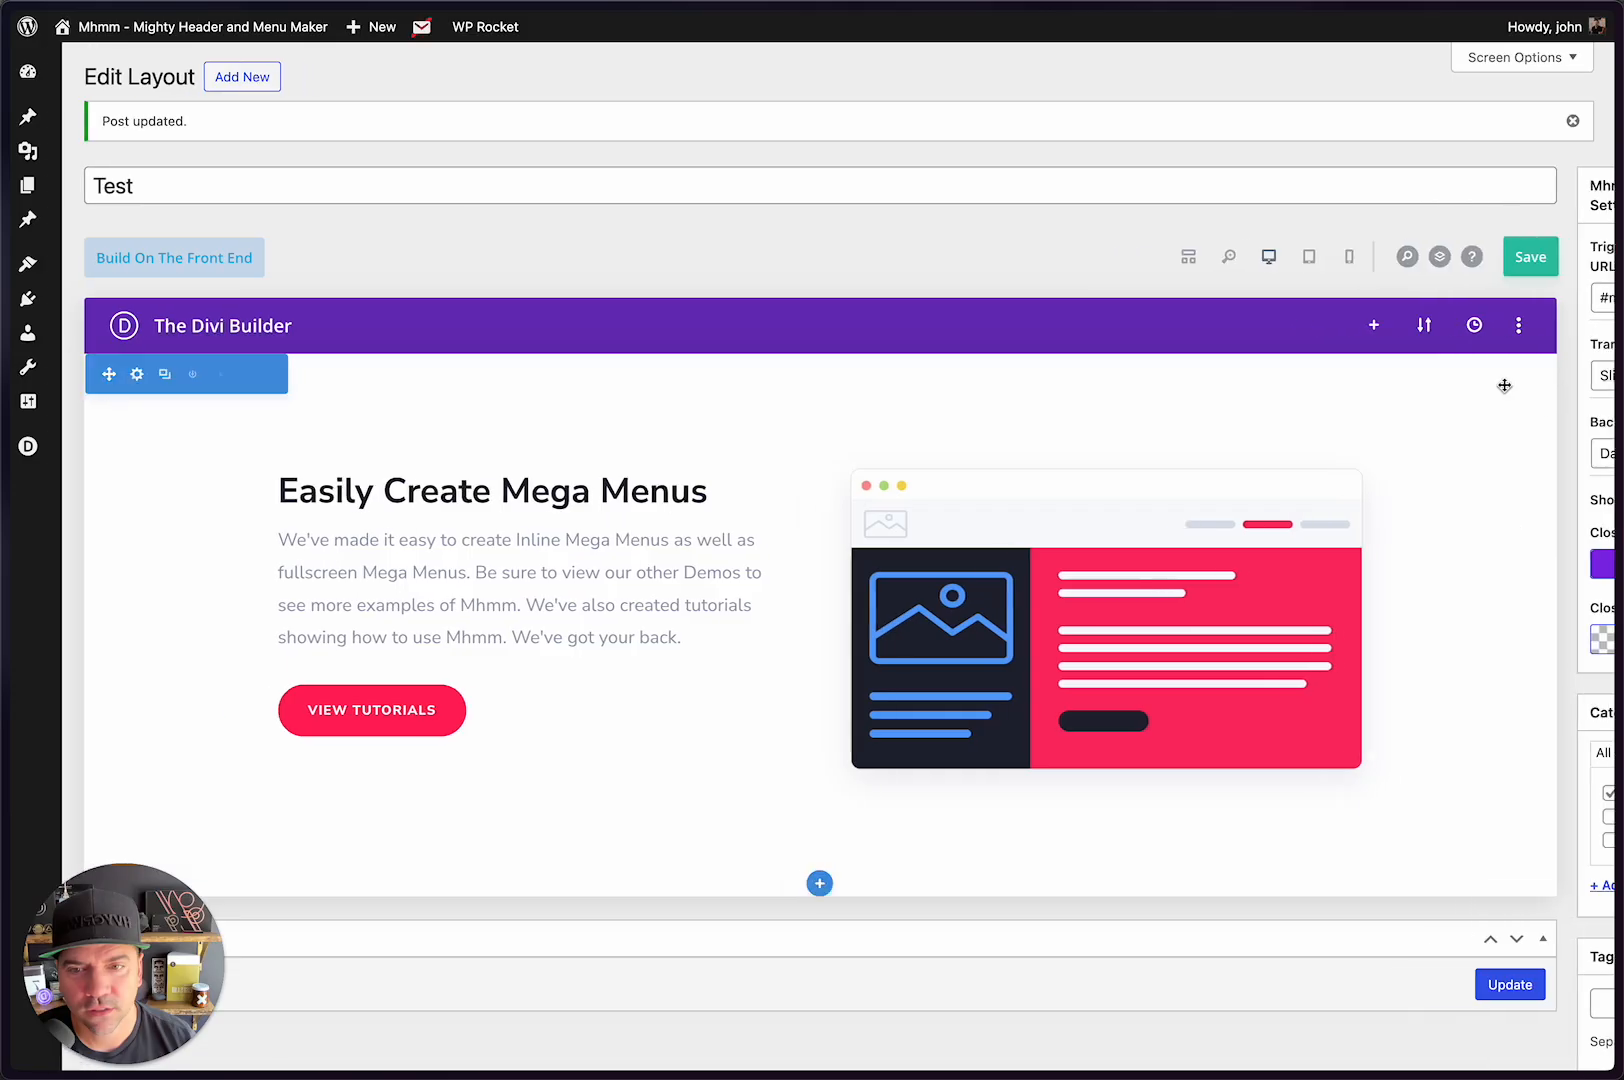
{"action": "scroll", "coordinate": [580, 642], "scroll_direction": "down", "scroll_amount": 5}
{"action": "scroll", "coordinate": [580, 642], "scroll_direction": "down", "scroll_amount": 2}
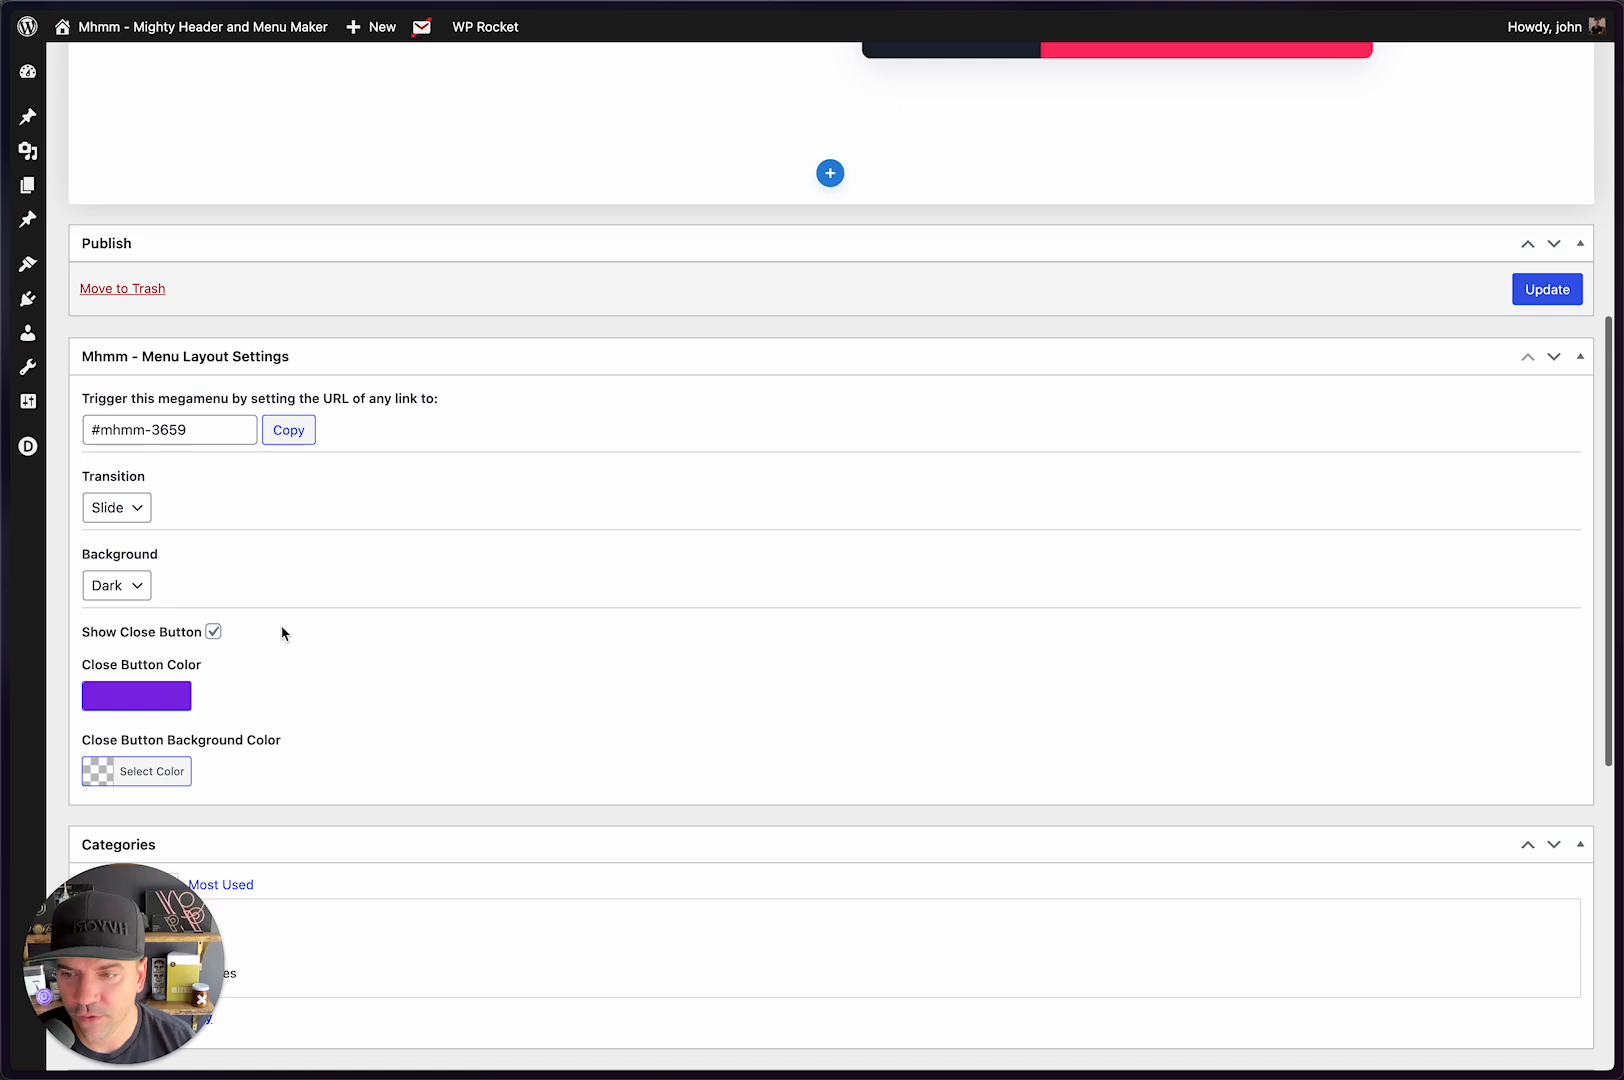
{"action": "left_click", "coordinate": [137, 585]}
{"action": "left_click", "coordinate": [117, 640]}
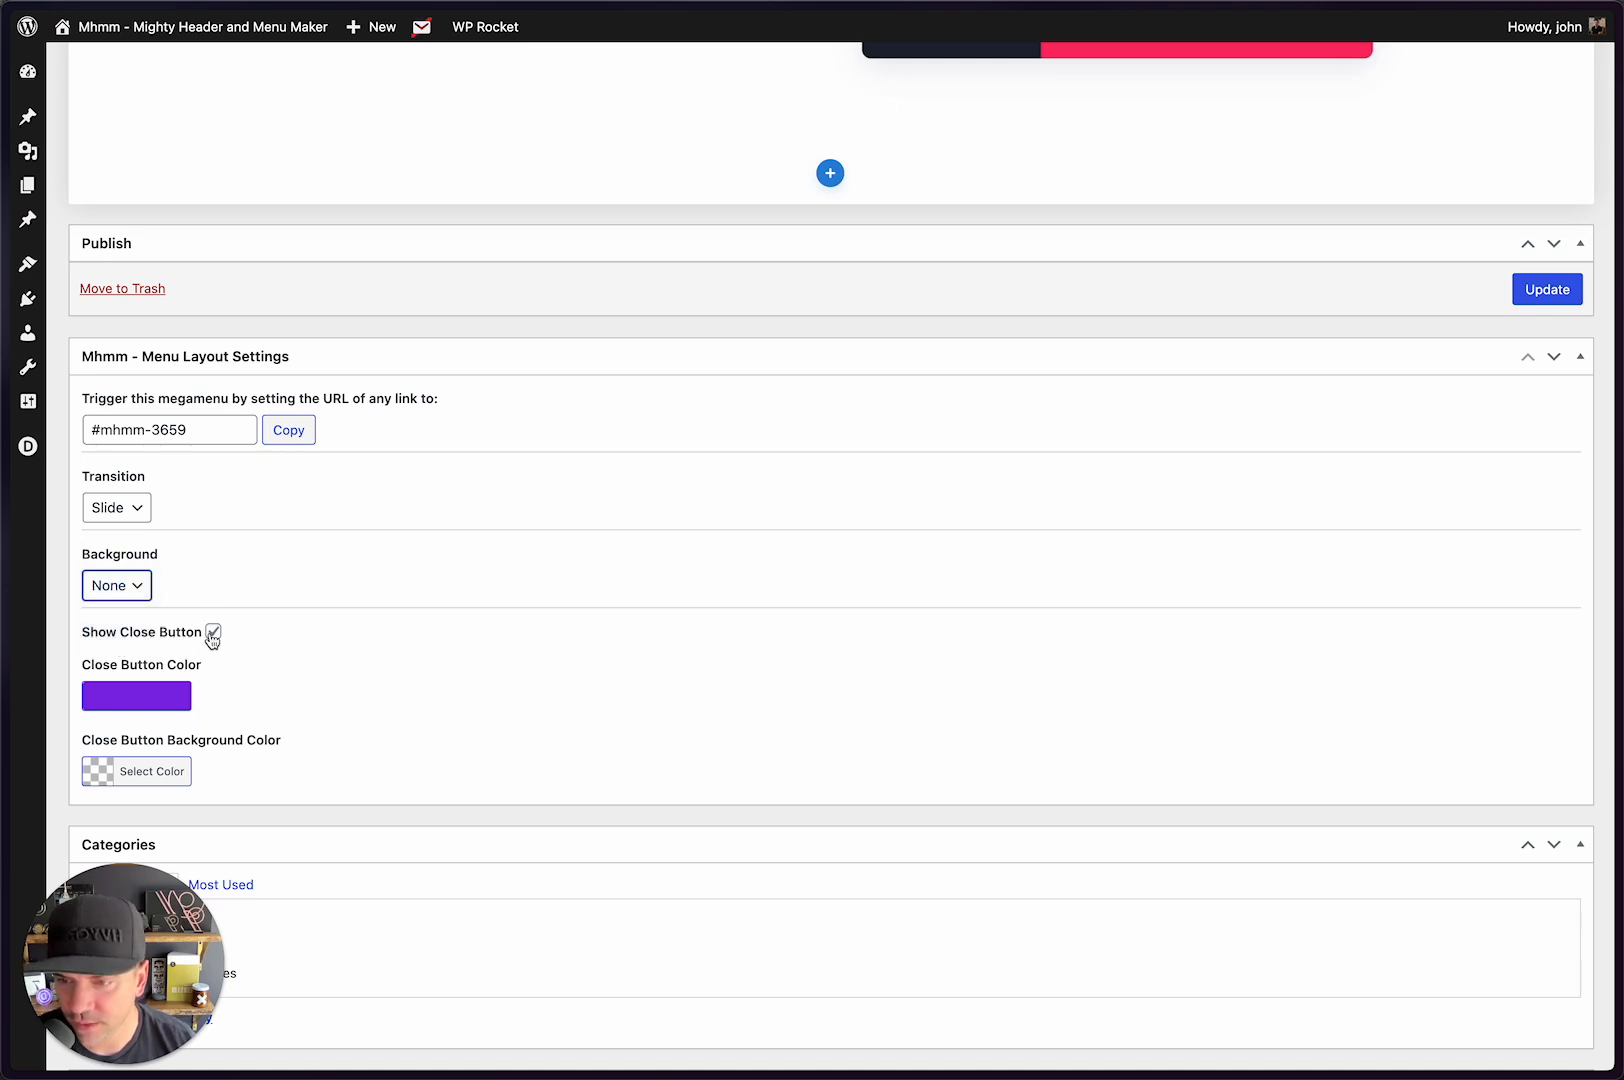
{"action": "left_click", "coordinate": [213, 631]}
Step: Set the mega menu section's Min Height to 100vh in its Sizing options and save the layout
{"action": "scroll", "coordinate": [540, 478], "scroll_direction": "up", "scroll_amount": 7}
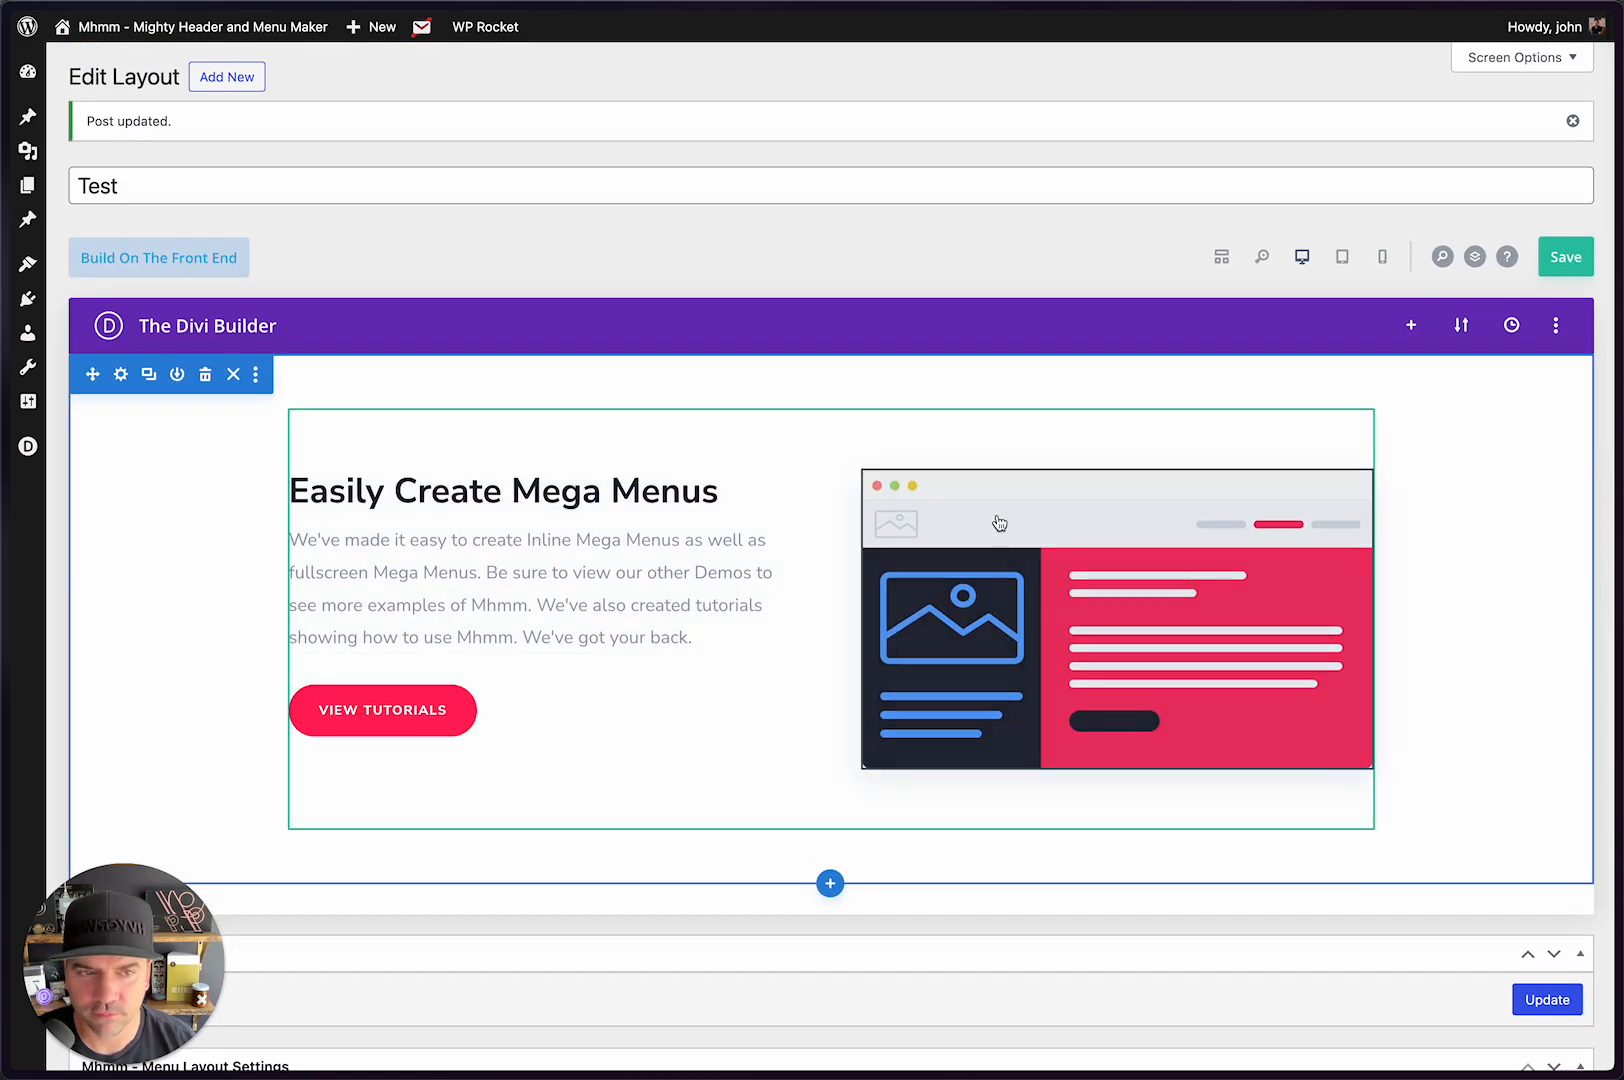
{"action": "scroll", "coordinate": [997, 526], "scroll_direction": "down", "scroll_amount": 5}
{"action": "scroll", "coordinate": [997, 516], "scroll_direction": "up", "scroll_amount": 4}
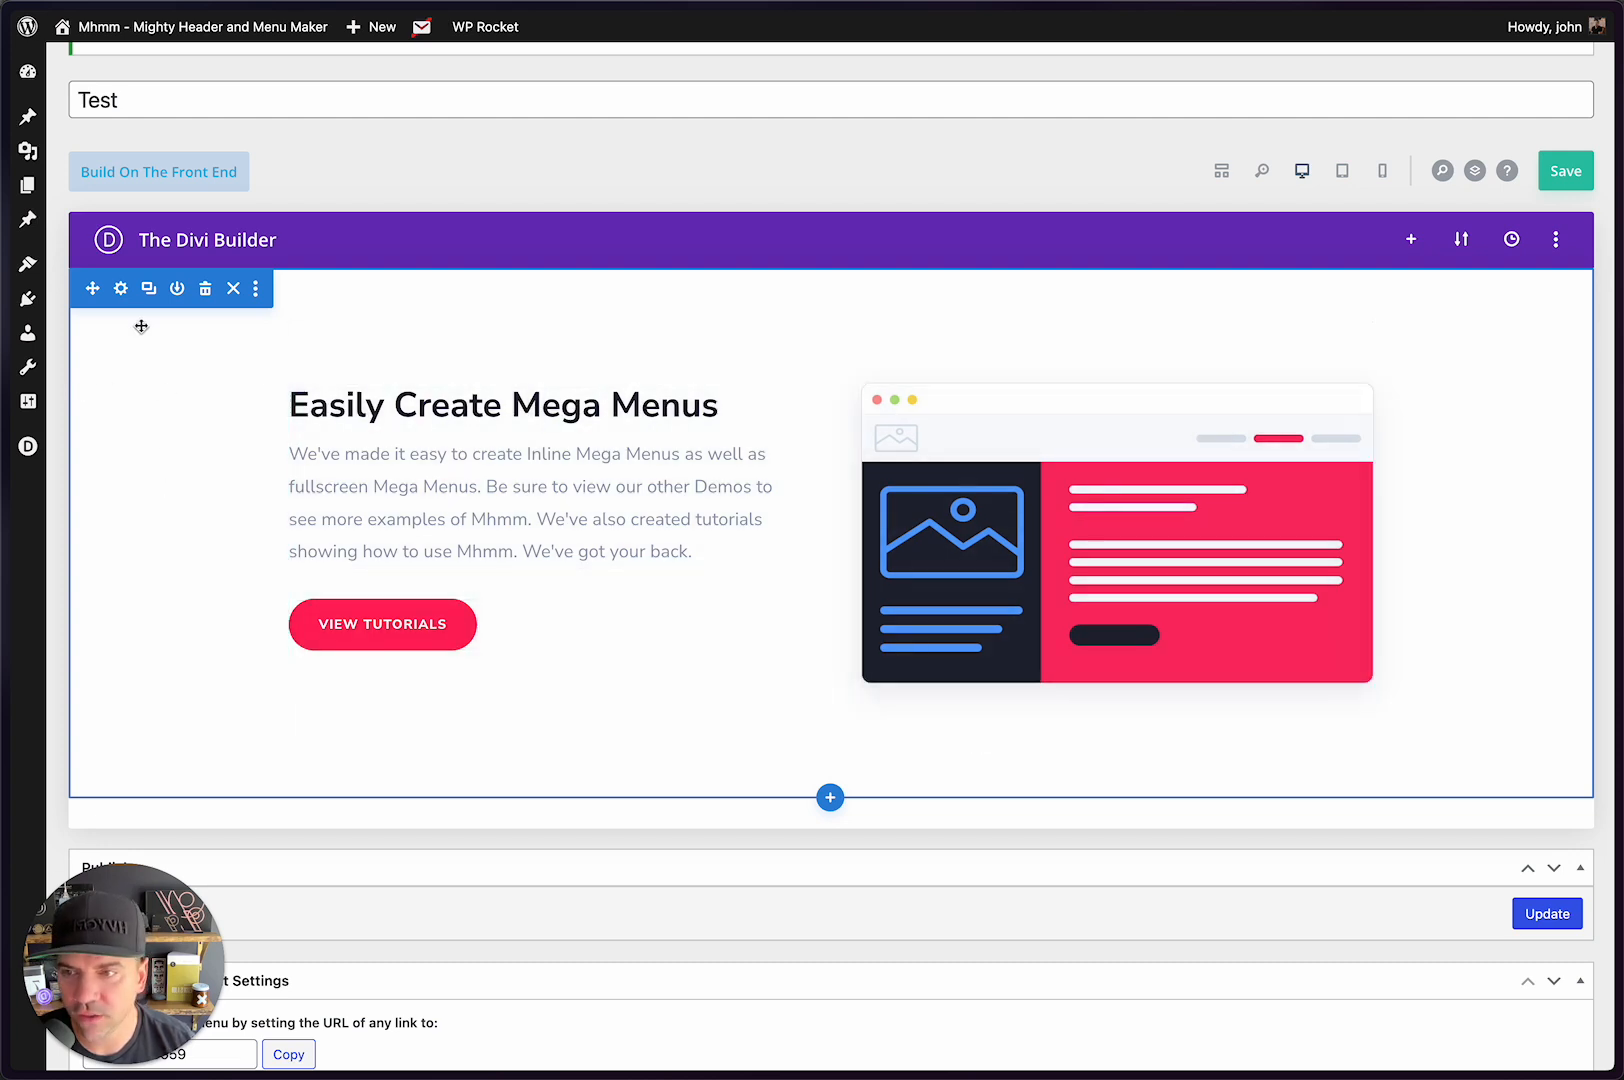
{"action": "left_click", "coordinate": [121, 289]}
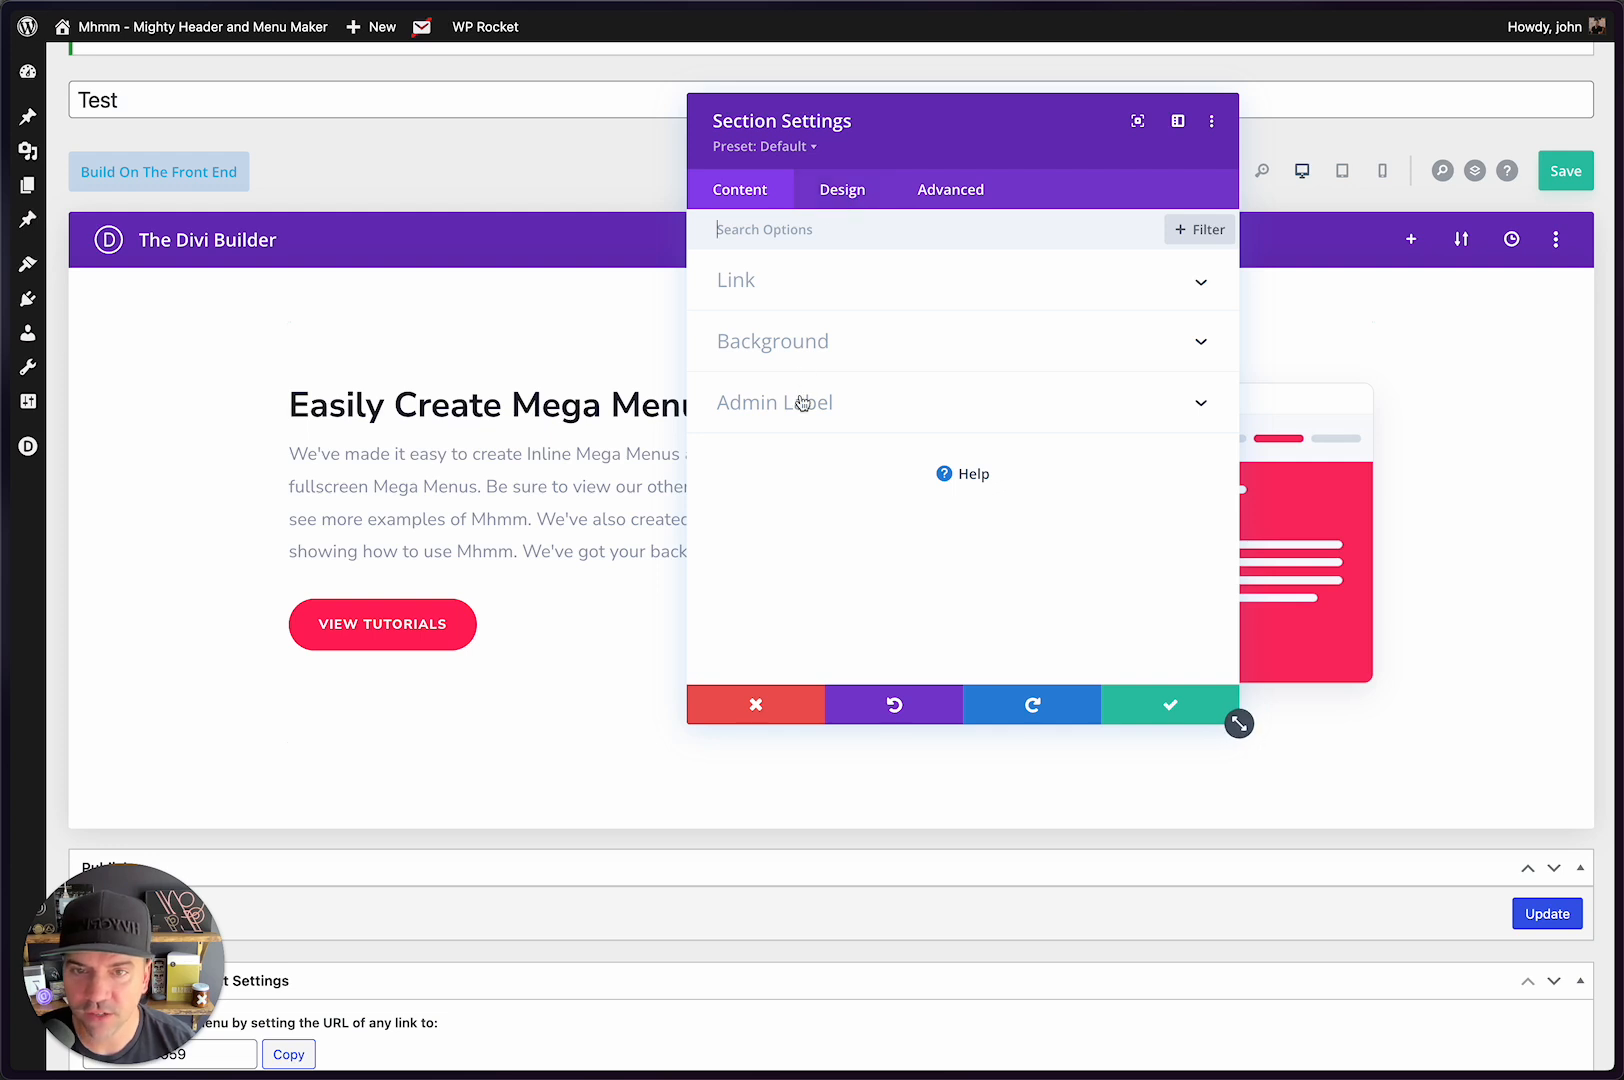
{"action": "left_click", "coordinate": [851, 191]}
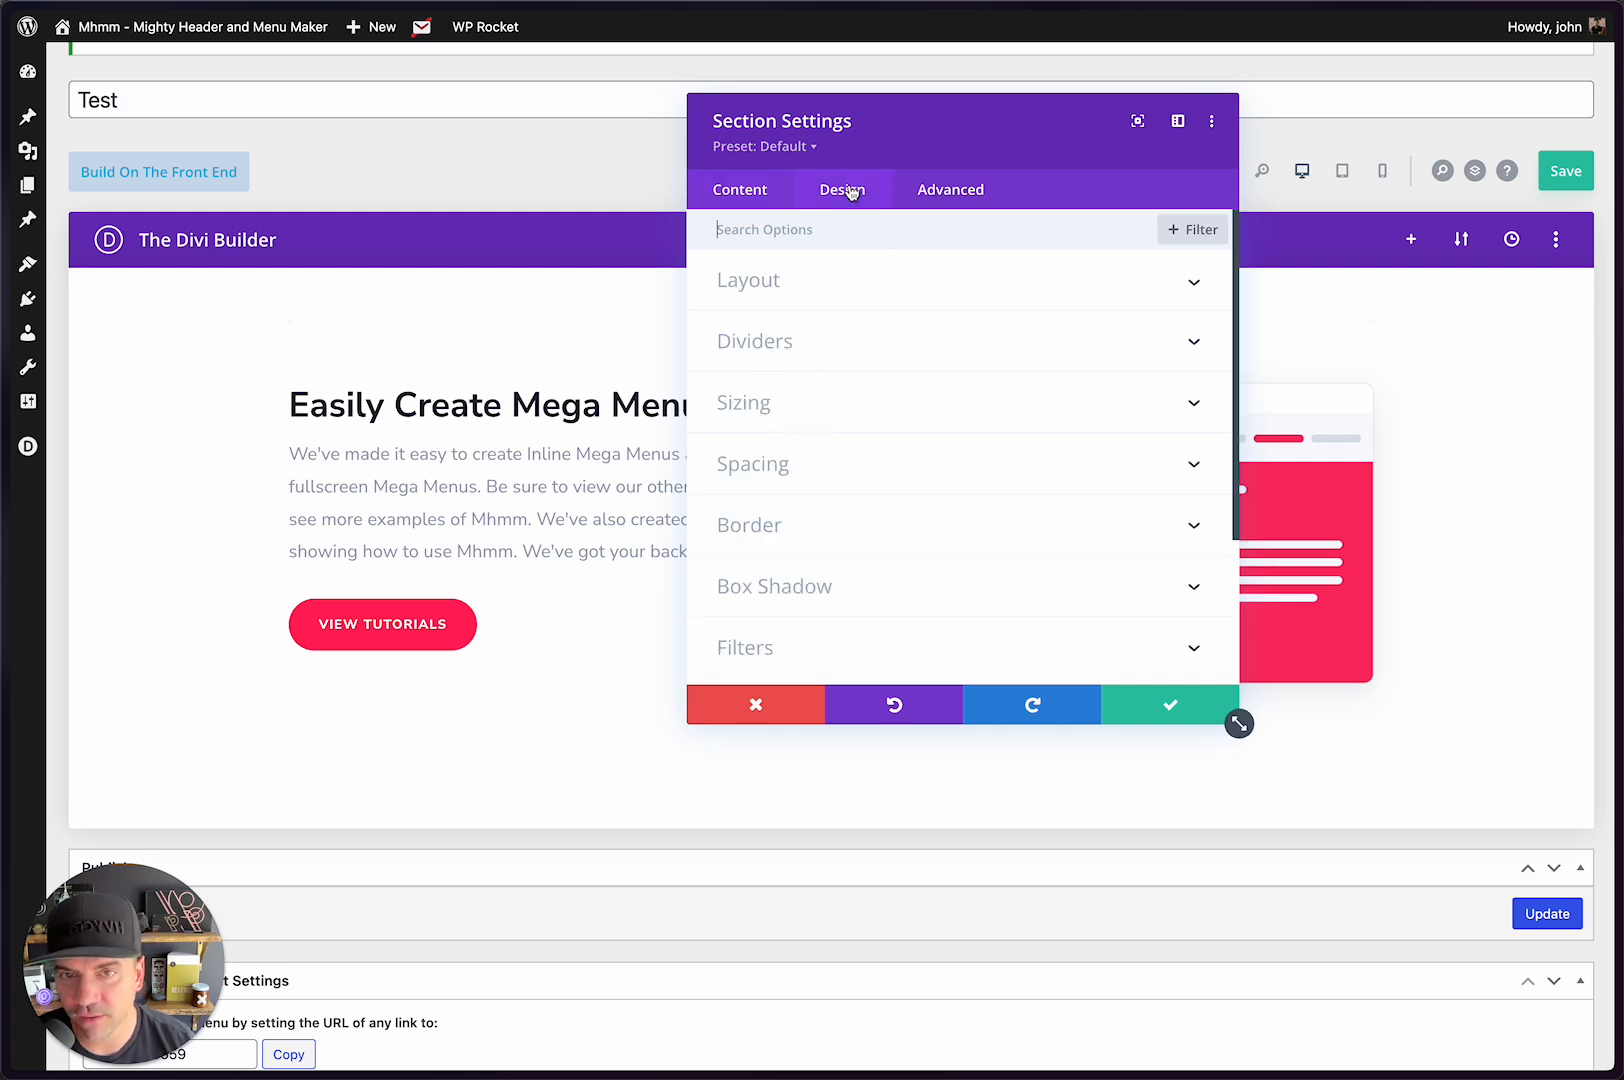
{"action": "left_click", "coordinate": [832, 386]}
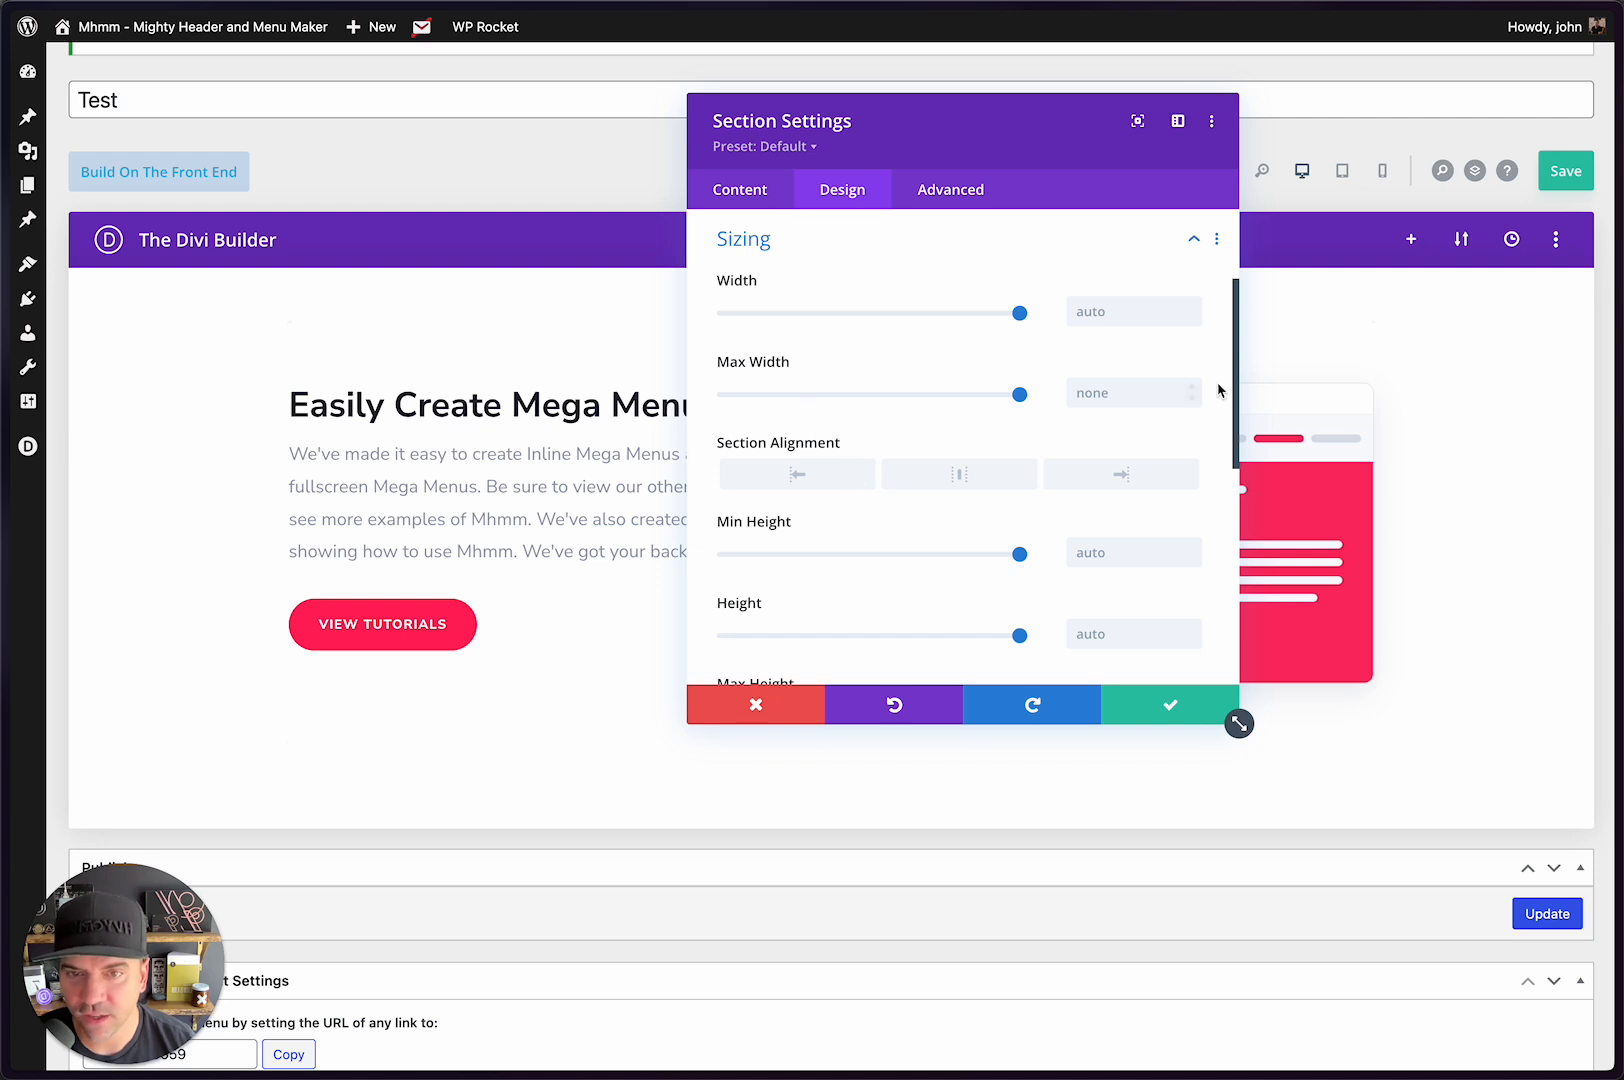
{"action": "left_click", "coordinate": [1100, 552]}
{"action": "type", "text": "100vh"}
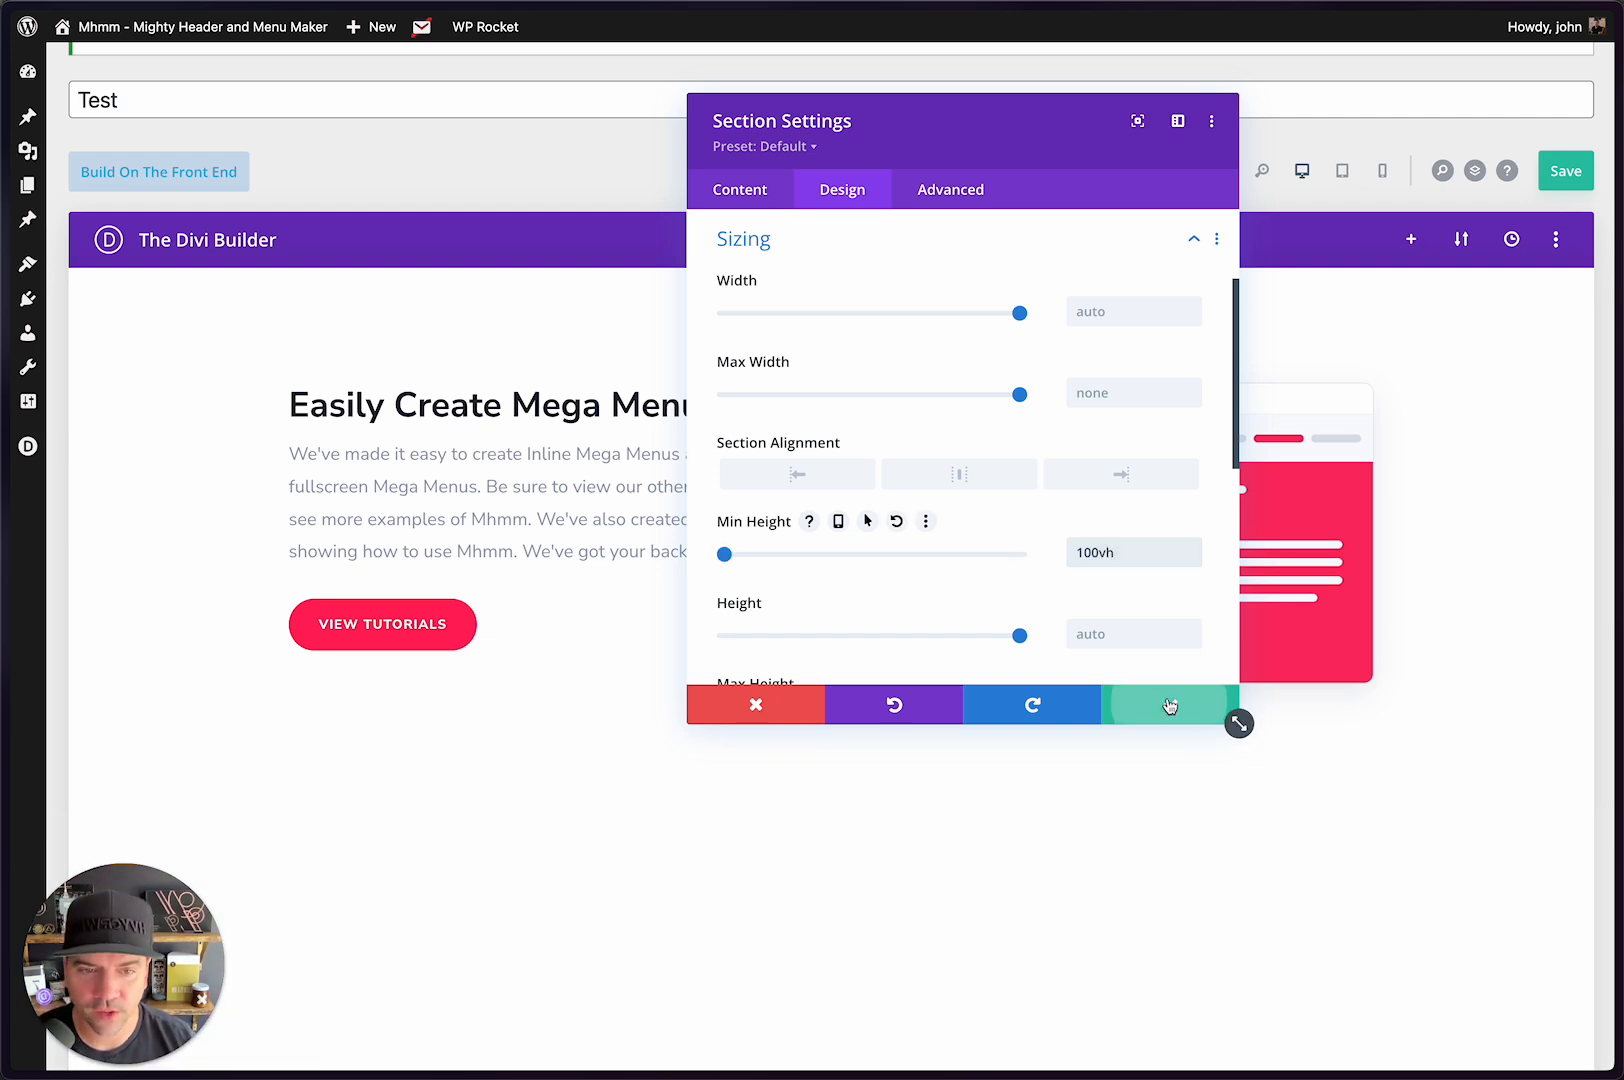
{"action": "left_click", "coordinate": [1170, 706]}
{"action": "left_click", "coordinate": [1568, 173]}
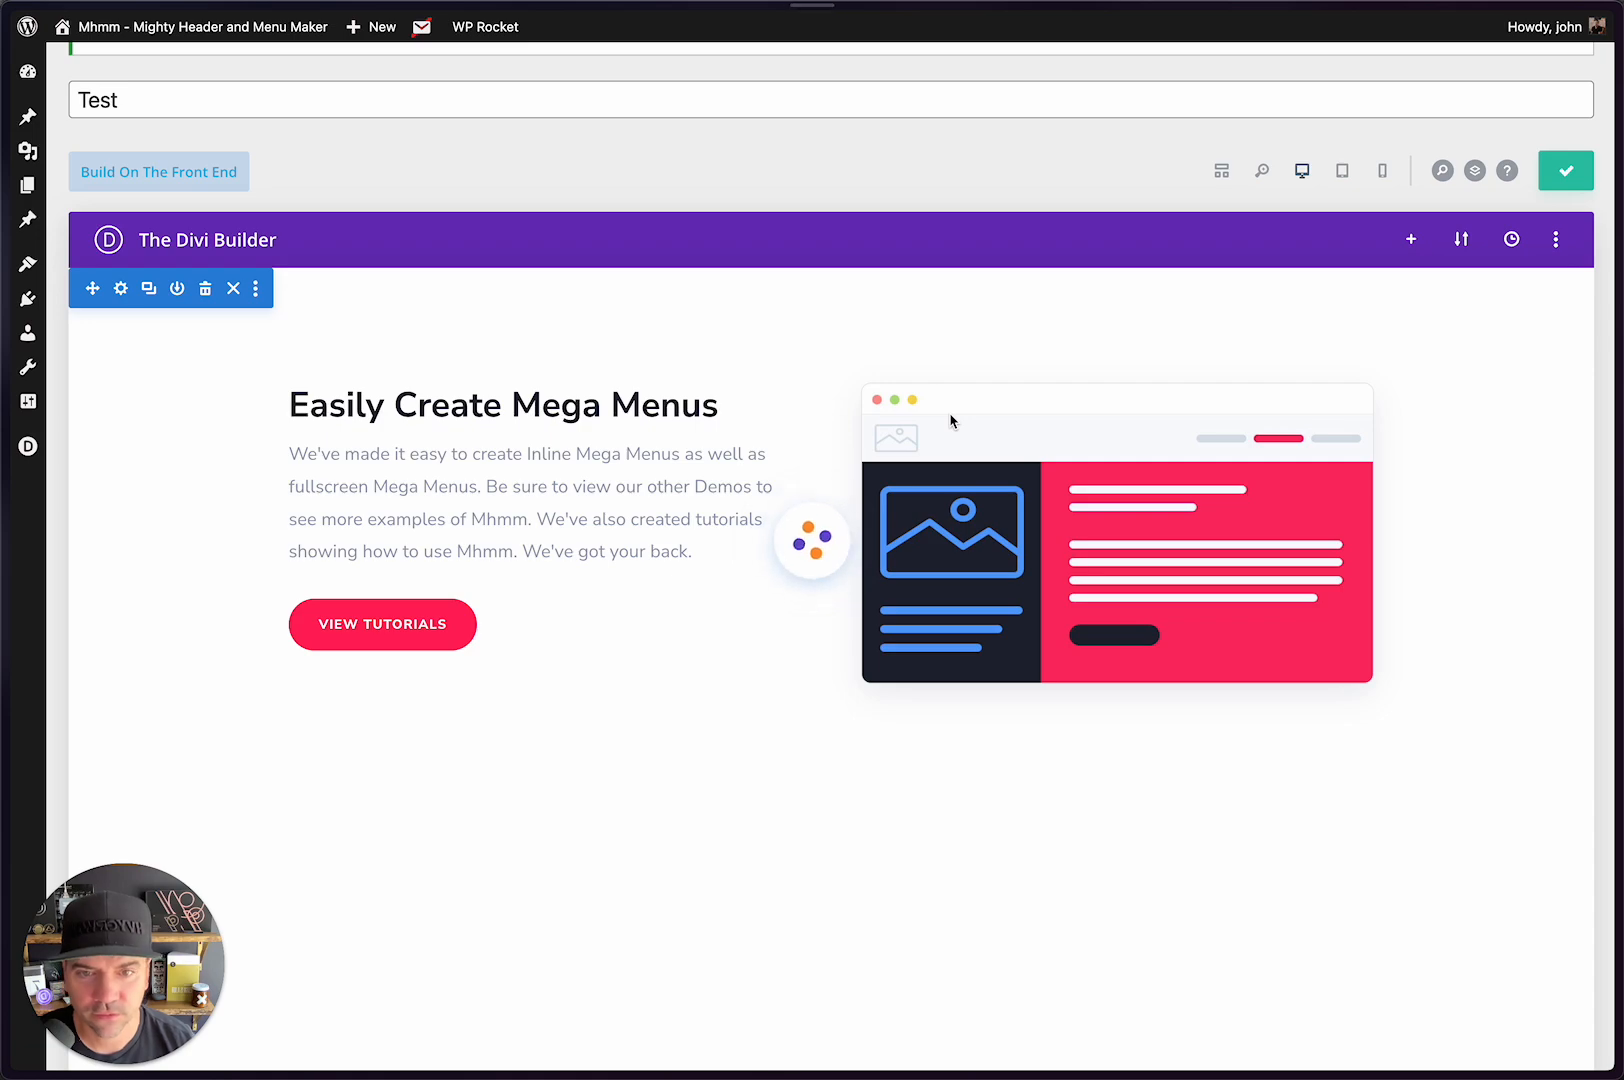
Step: Switch to the Test page, reload it, and open and close the mega menu to check its full-screen height
{"action": "key", "text": "ctrl+Tab"}
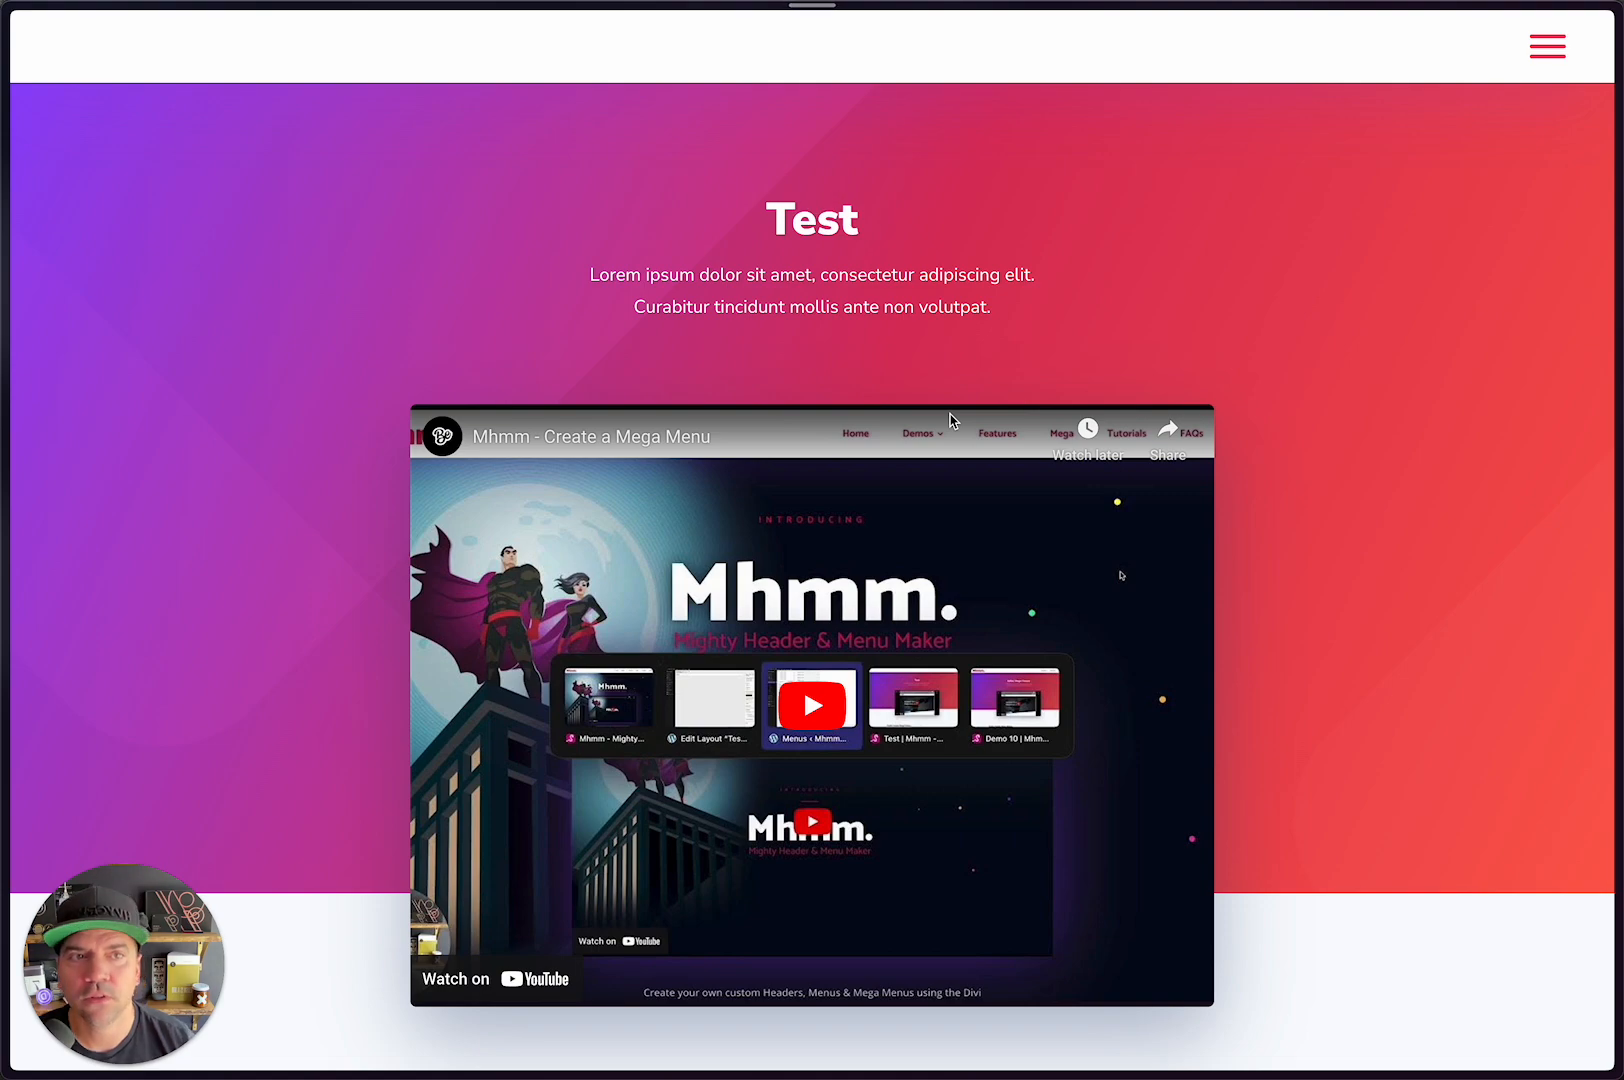
{"action": "key", "text": "ctrl+r"}
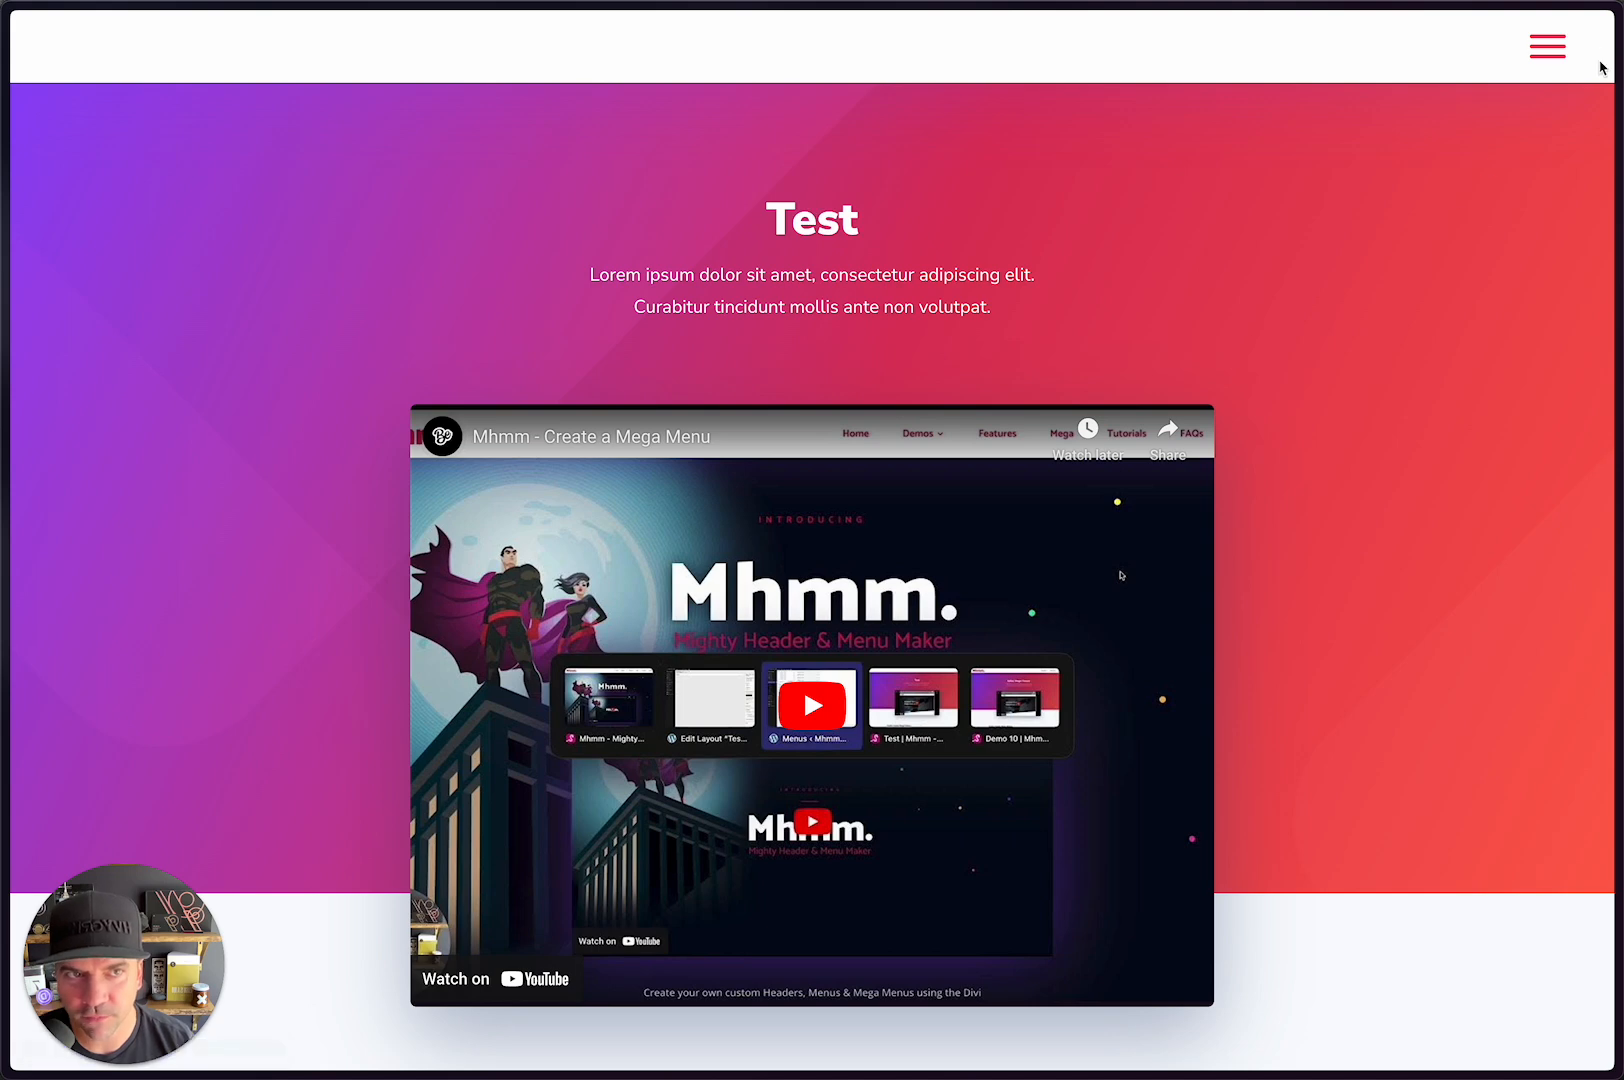
{"action": "left_click", "coordinate": [1549, 48]}
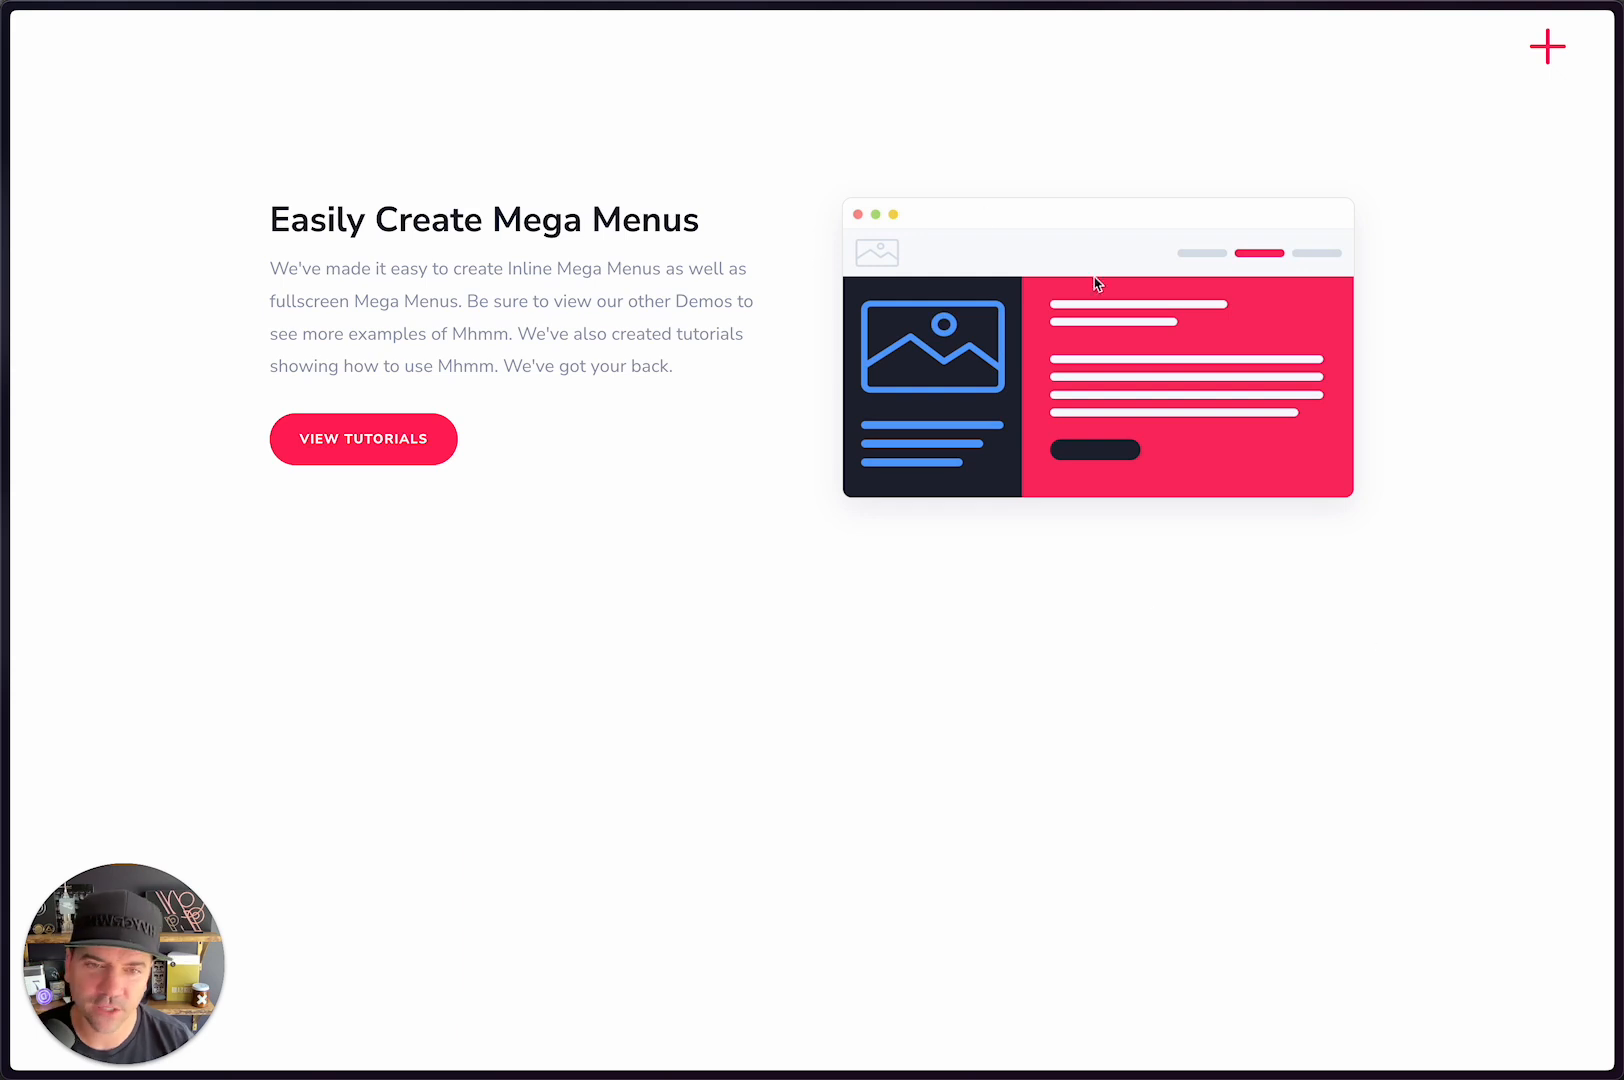
{"action": "left_click", "coordinate": [1550, 56]}
Step: Back in the Test layout's editor, reset the section's Min Height to its default and save the layout
{"action": "key", "text": "ctrl+Tab"}
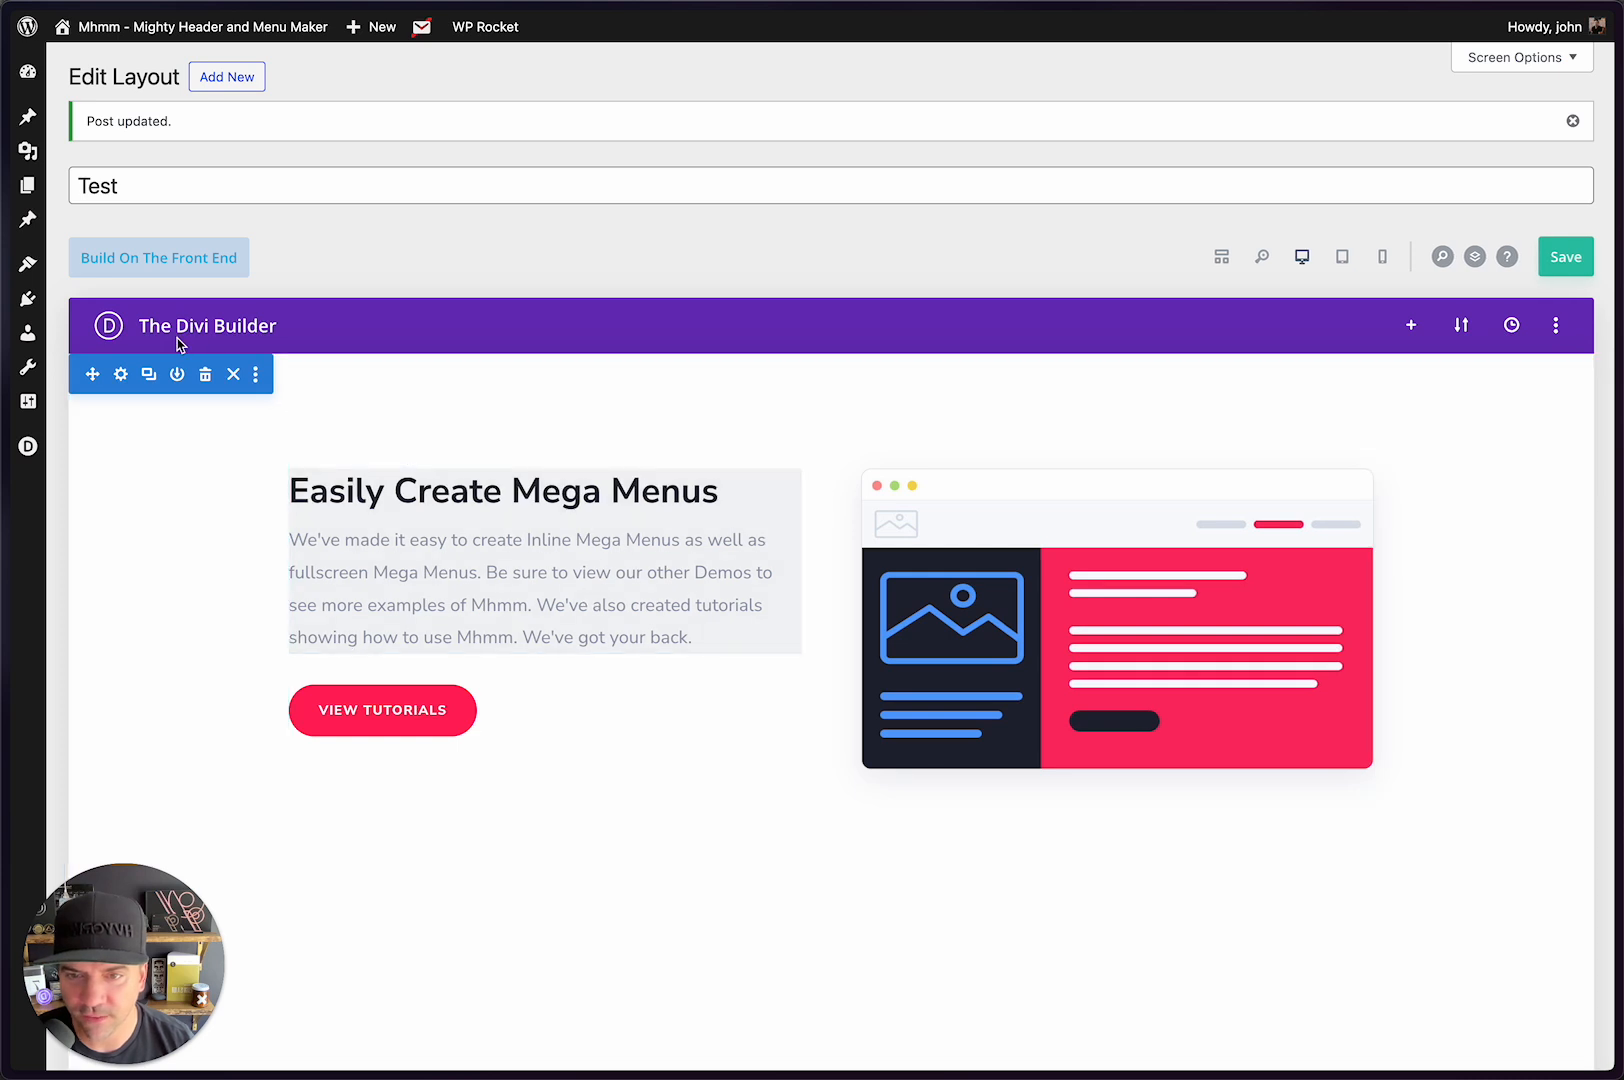
{"action": "left_click", "coordinate": [120, 374]}
{"action": "left_click", "coordinate": [842, 189]}
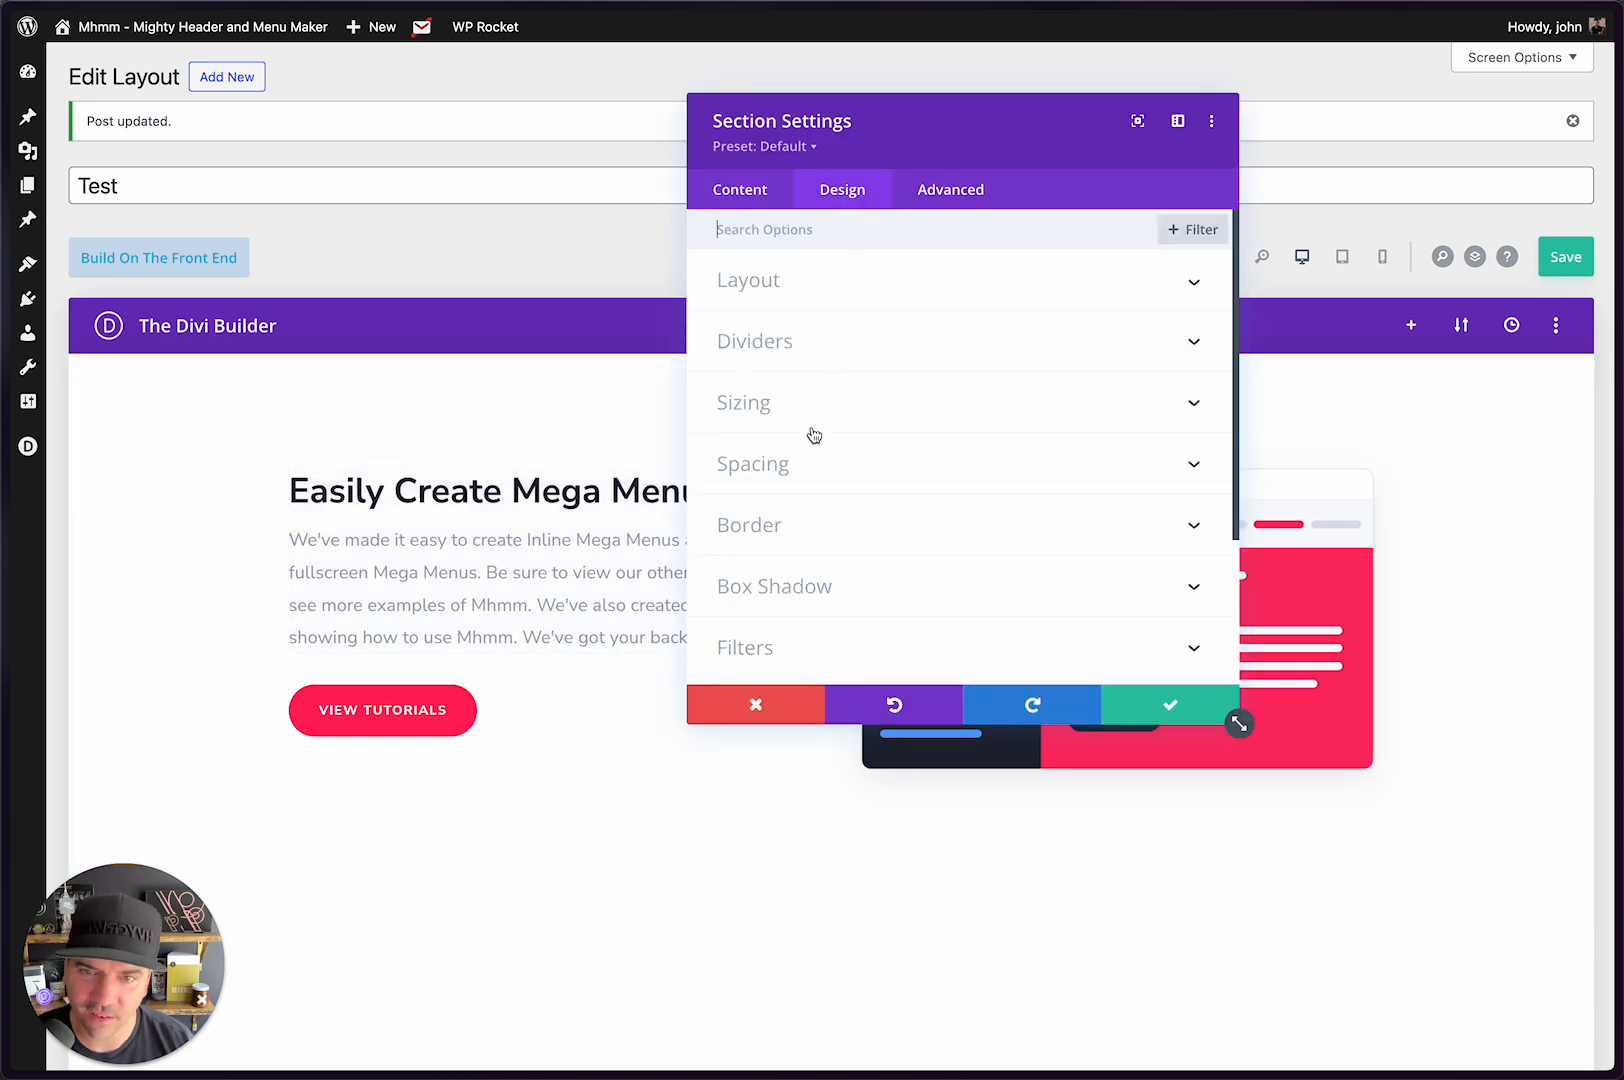
{"action": "left_click", "coordinate": [805, 420]}
{"action": "double_click", "coordinate": [1127, 540]}
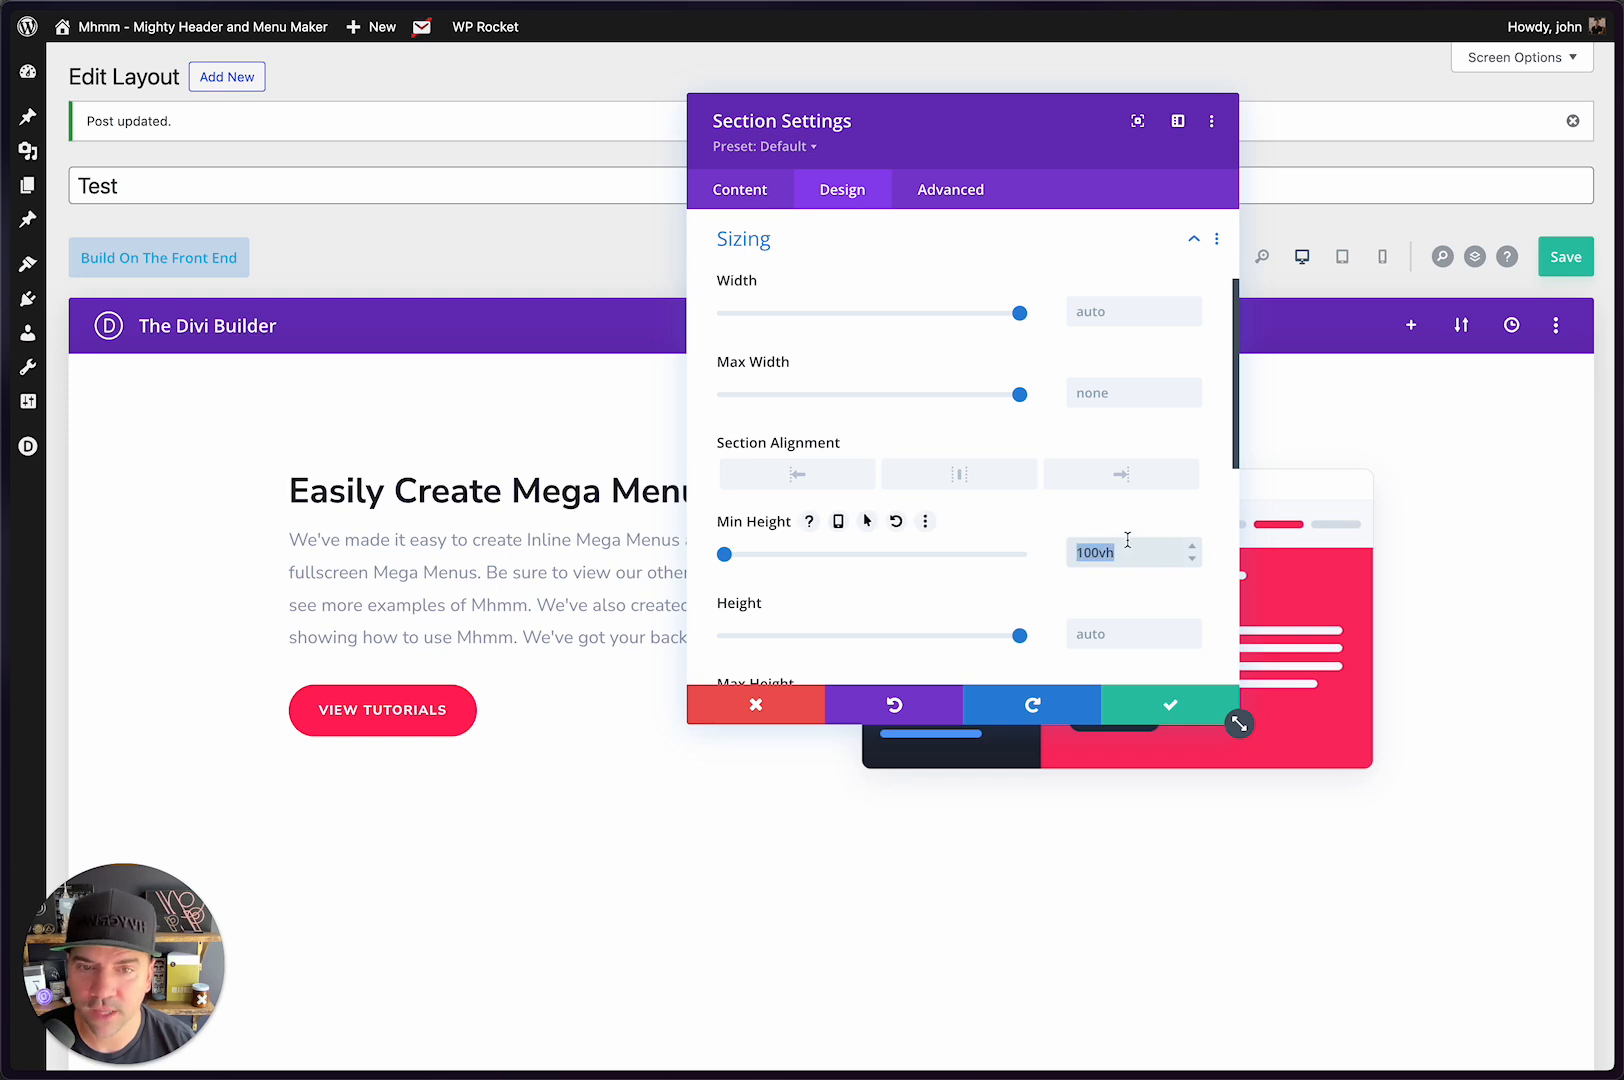
{"action": "left_click", "coordinate": [896, 524]}
{"action": "left_click", "coordinate": [1170, 705]}
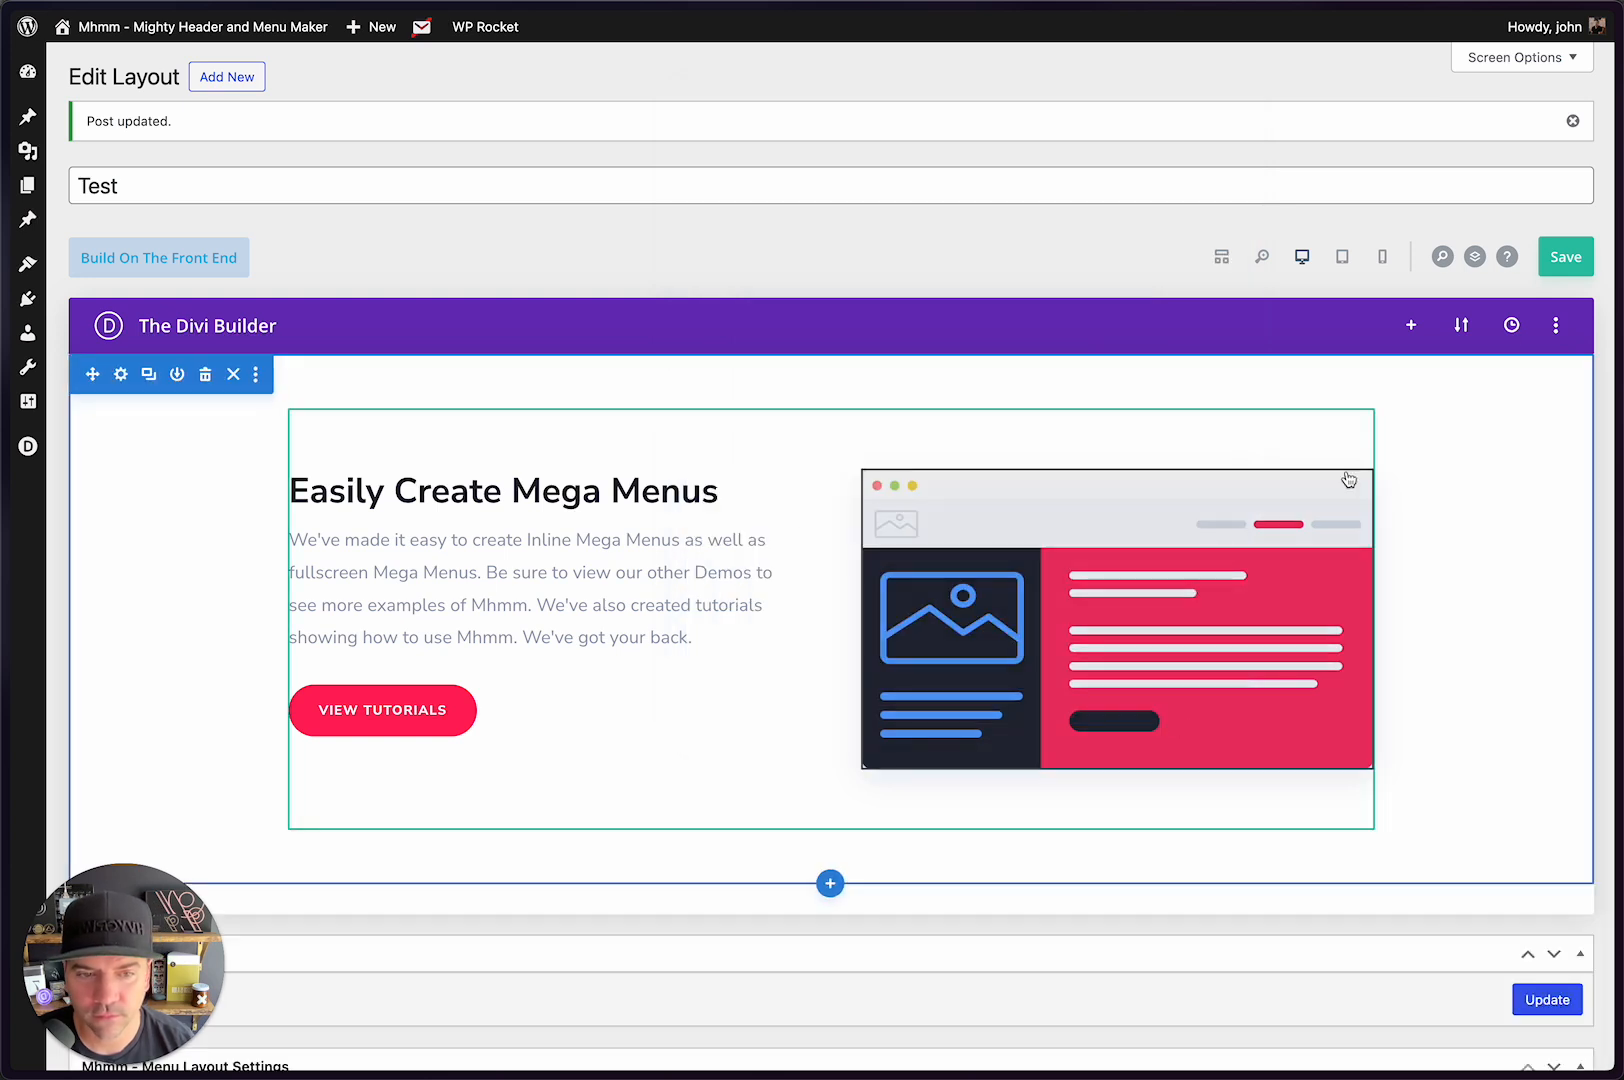
{"action": "left_click", "coordinate": [1563, 262]}
{"action": "scroll", "coordinate": [920, 432], "scroll_direction": "down", "scroll_amount": 3}
{"action": "scroll", "coordinate": [920, 432], "scroll_direction": "down", "scroll_amount": 4}
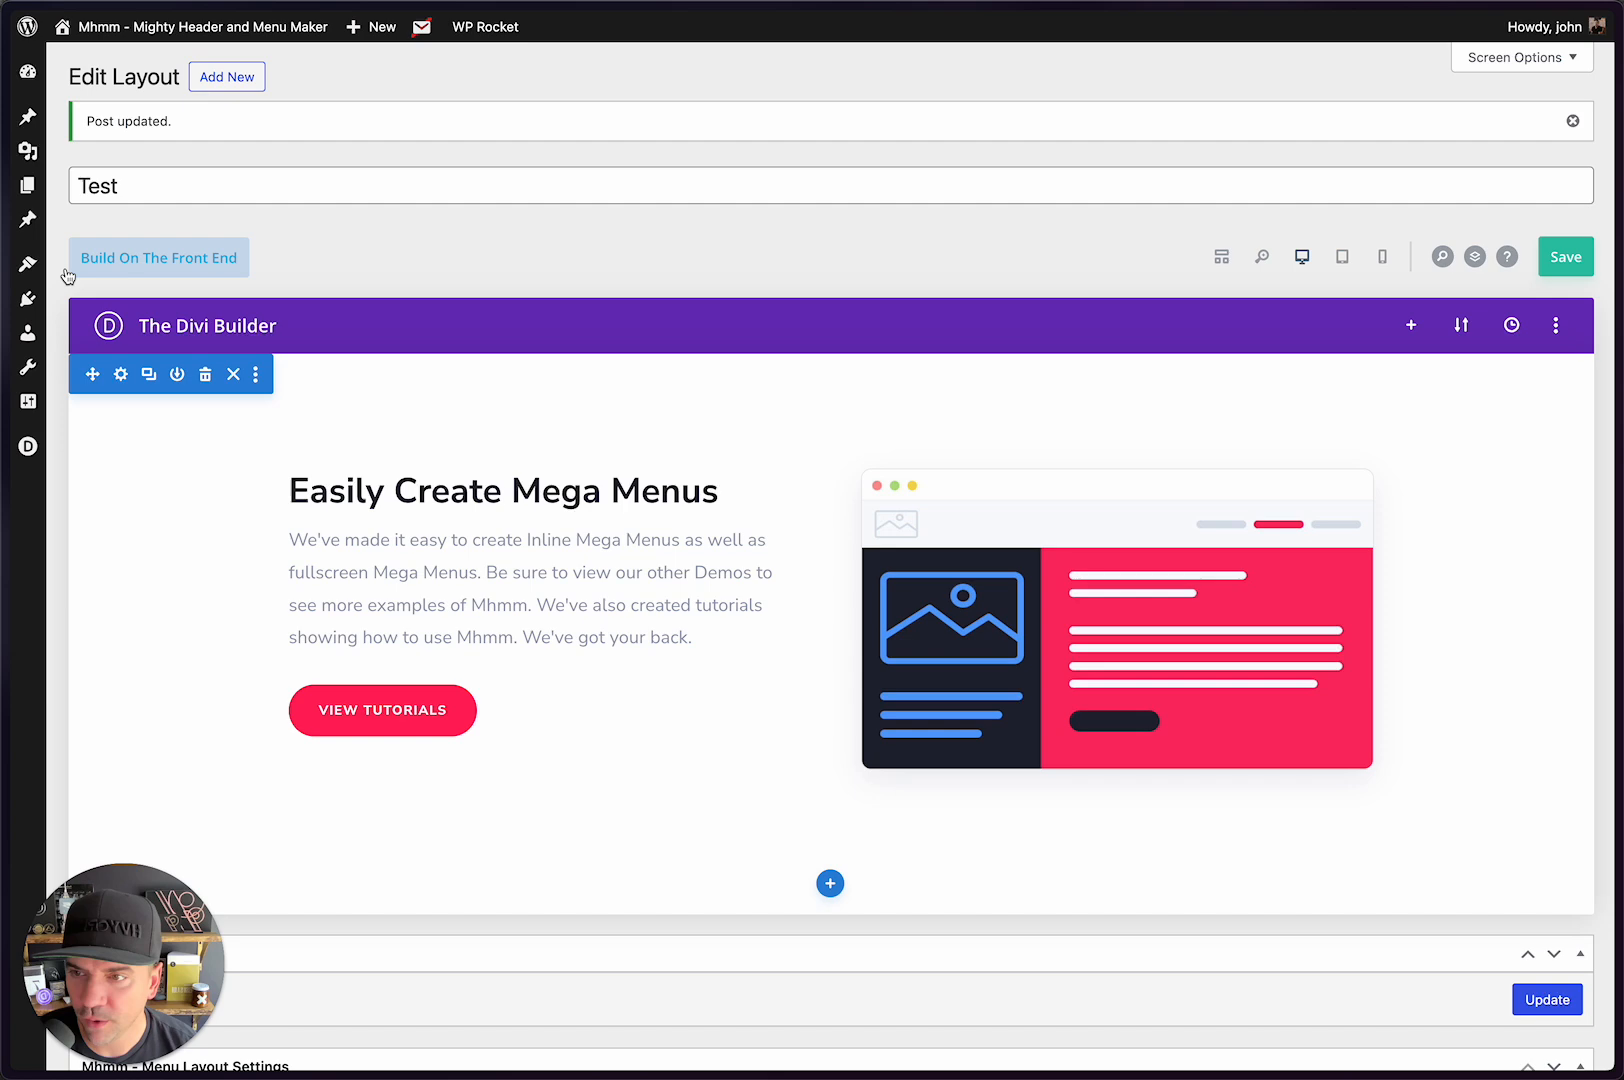
Step: Open the WordPress Menus screen and choose Demo 10 - Inline Mega Menus as the menu to edit
{"action": "mouse_move", "coordinate": [28, 263]}
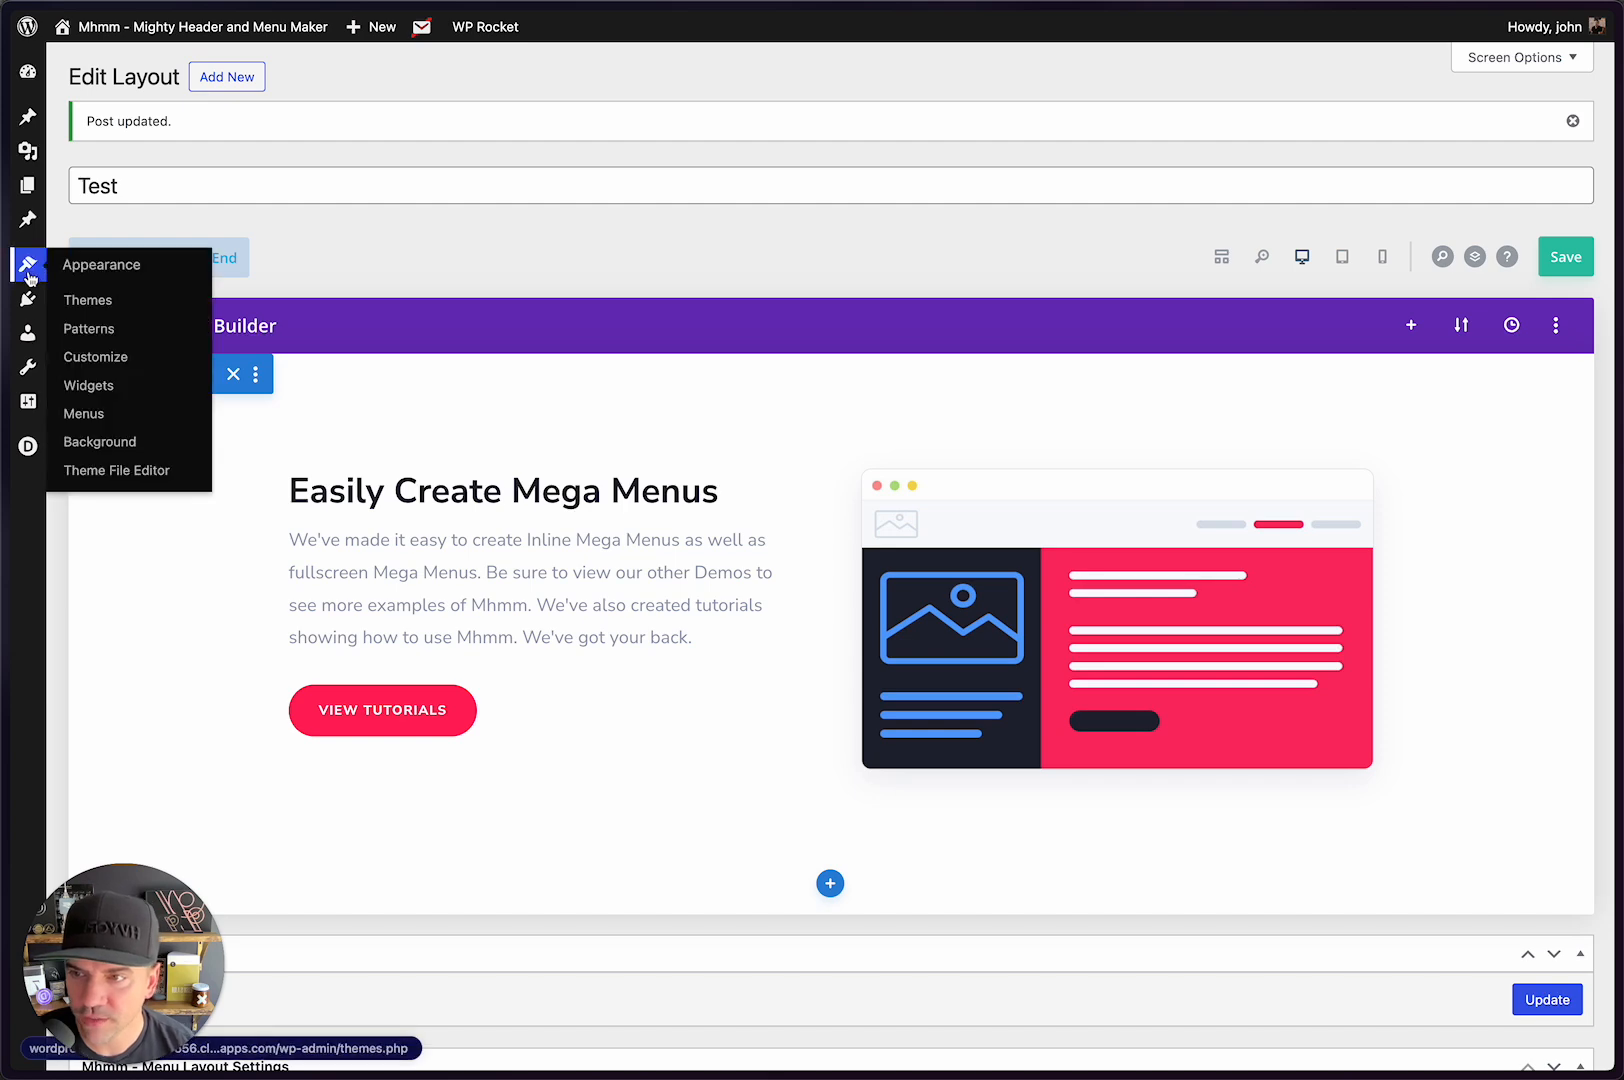
{"action": "left_click", "coordinate": [82, 414]}
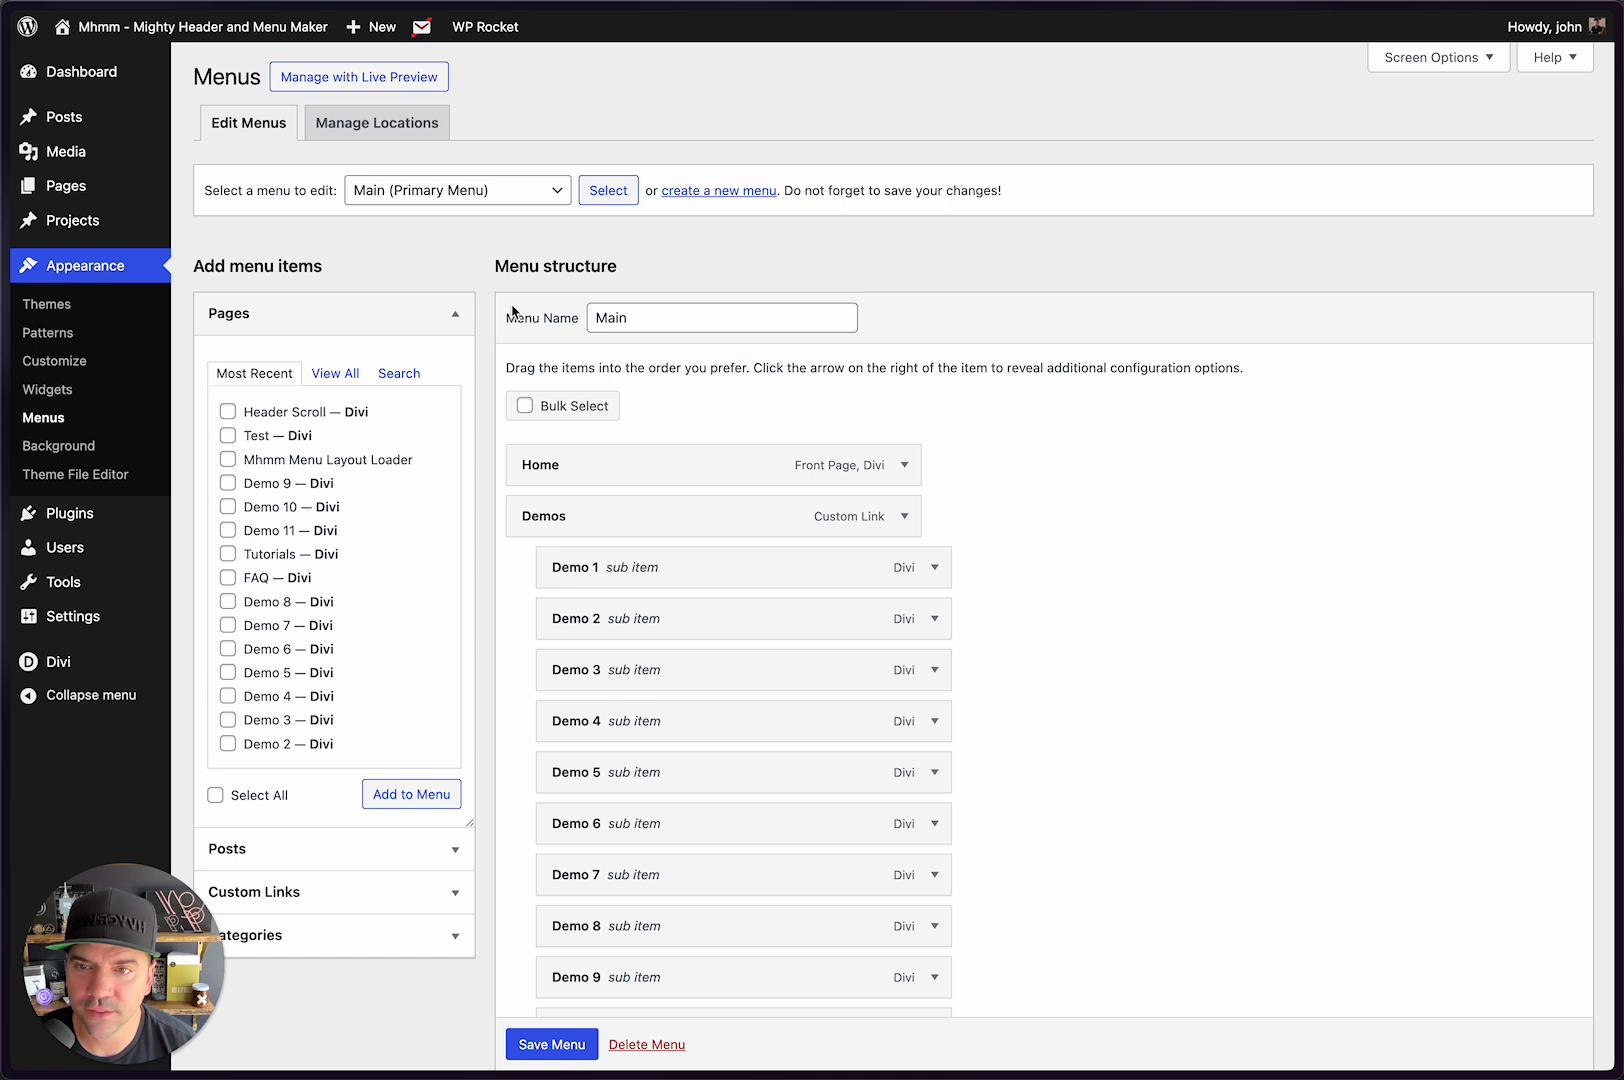
{"action": "left_click", "coordinate": [506, 191]}
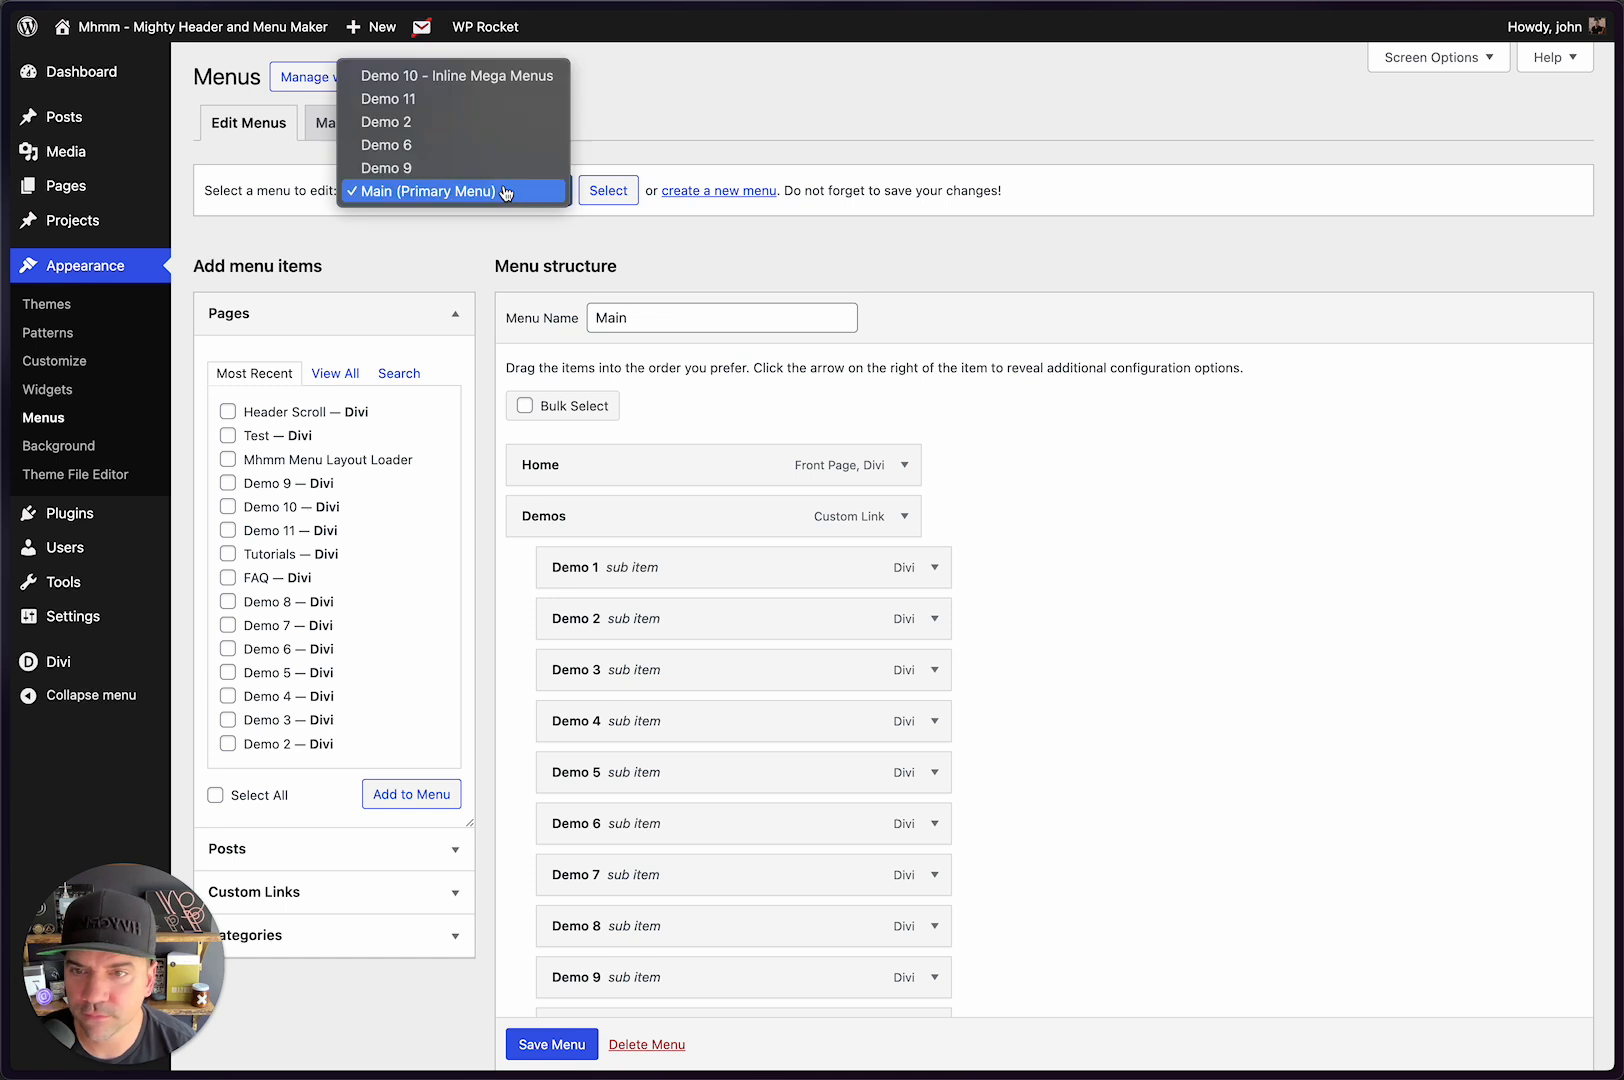
{"action": "left_click", "coordinate": [474, 77]}
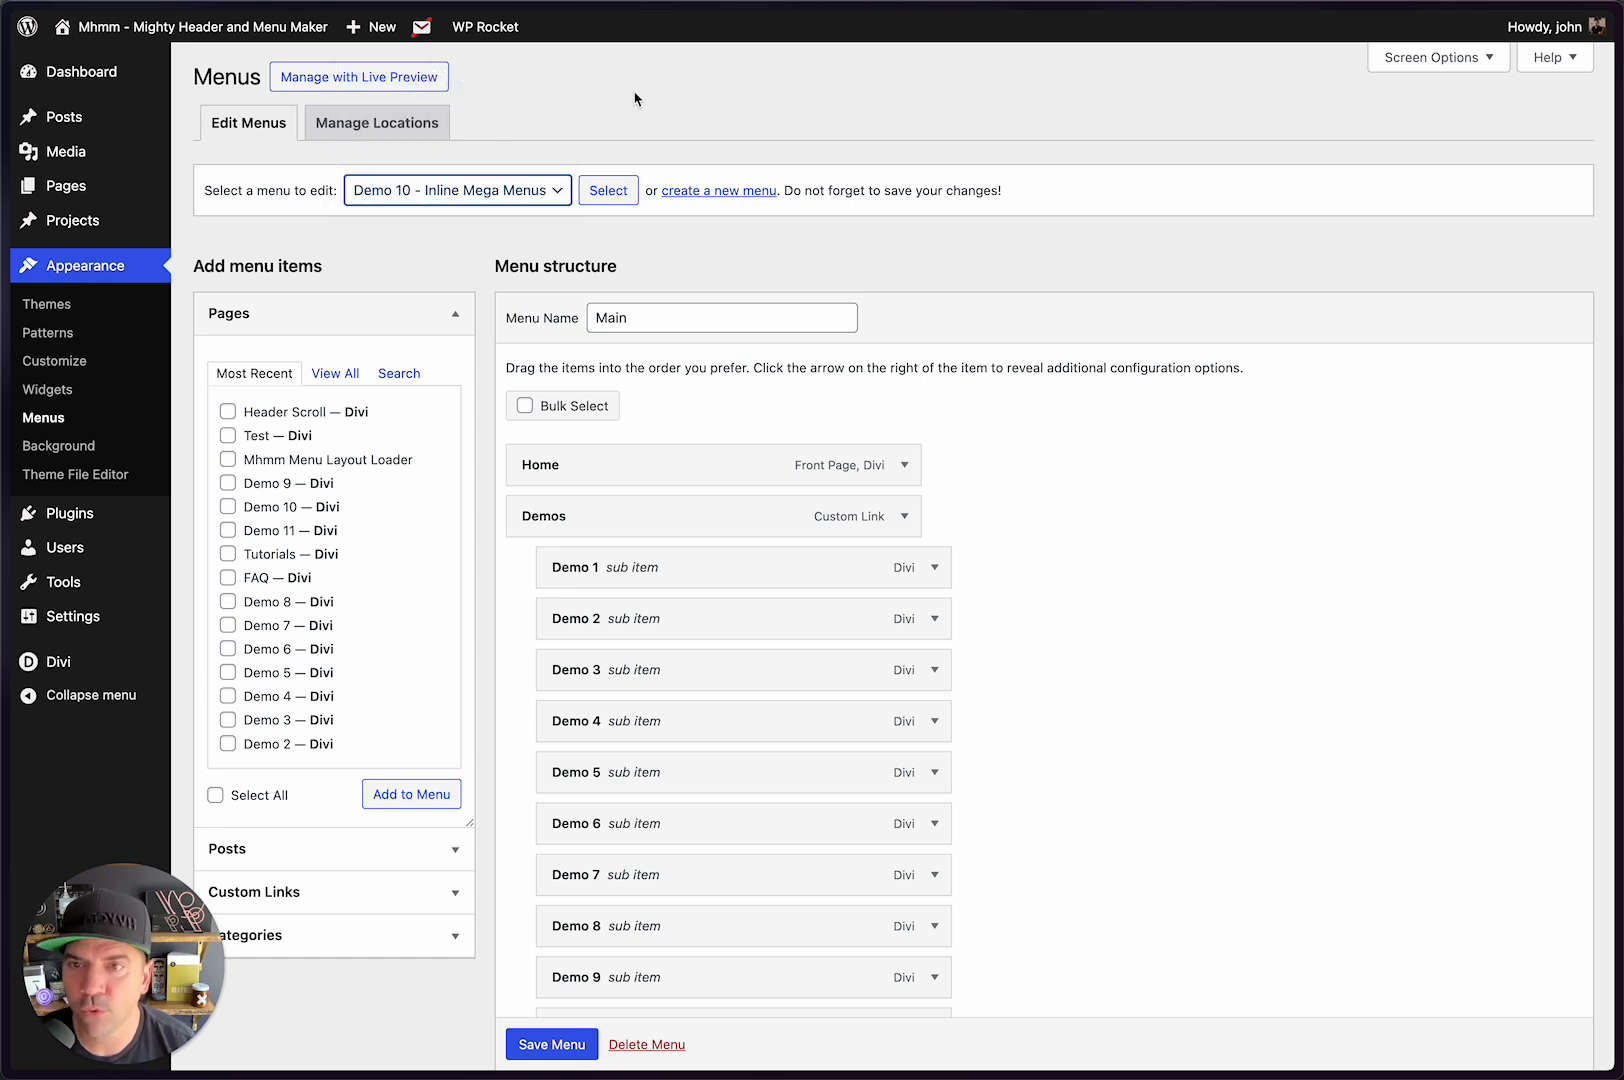
Step: Open the Demo 10 page on the Mhmm site and try its Mega Menu 1 link
{"action": "key", "text": "super+Tab"}
{"action": "key", "text": "super+Tab"}
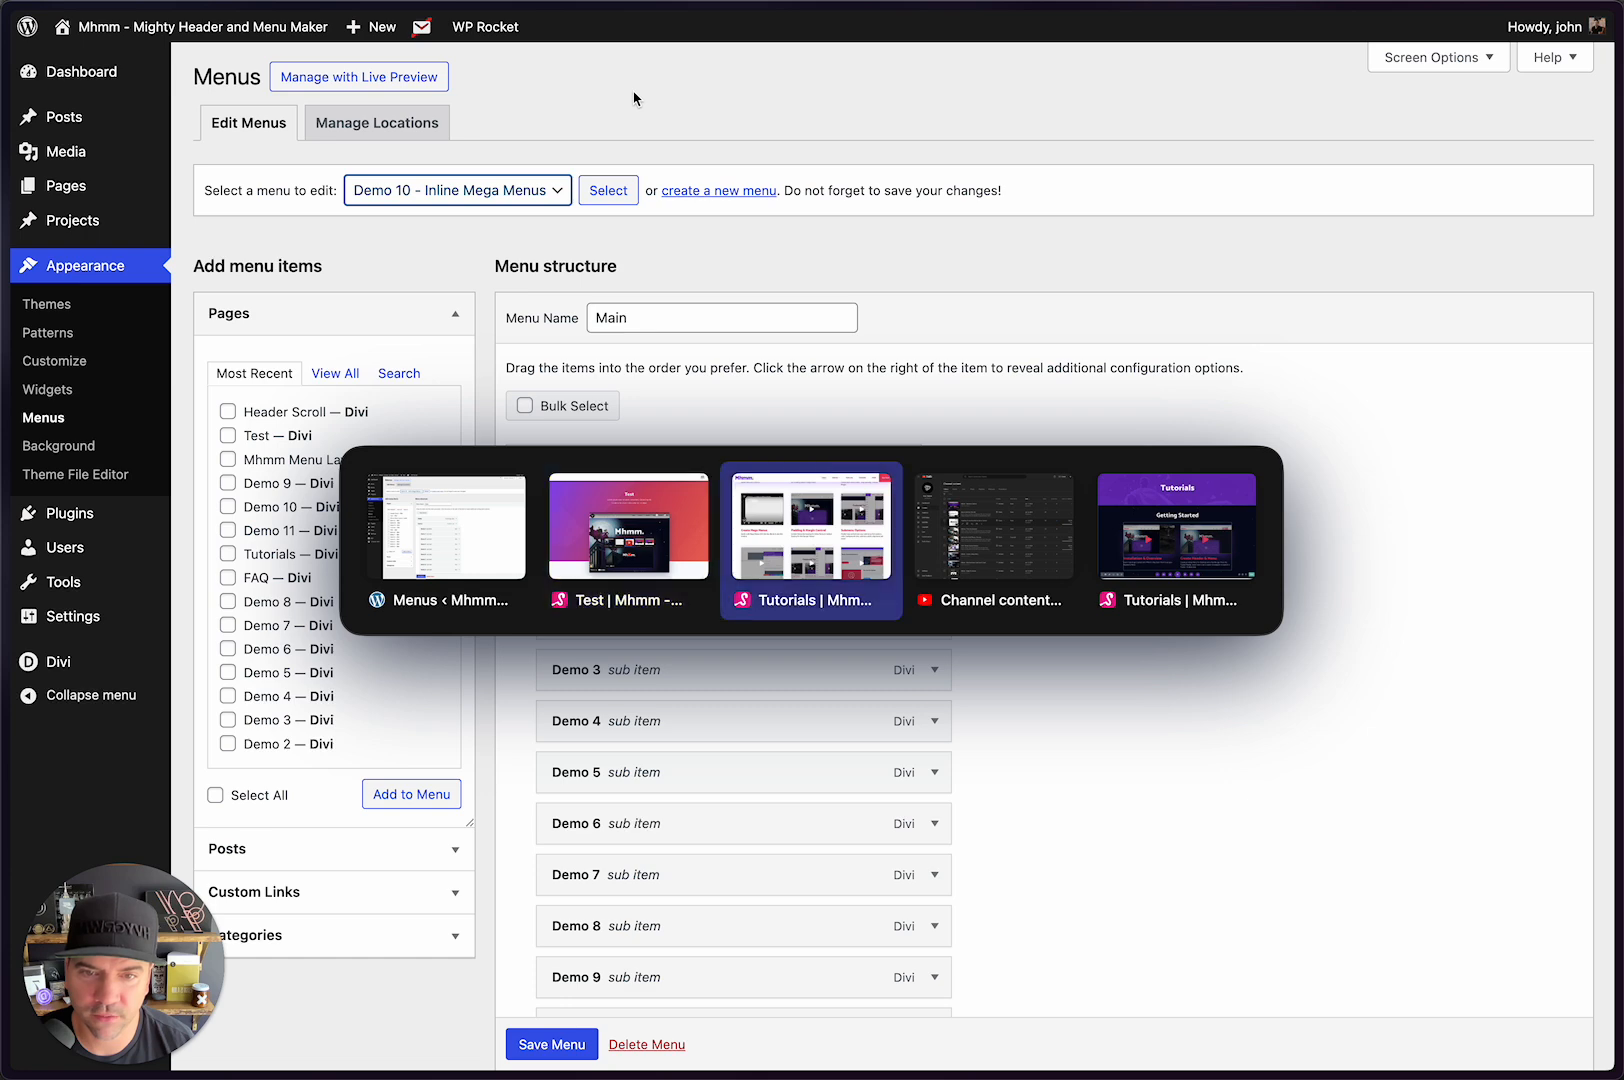
{"action": "mouse_move", "coordinate": [1050, 52]}
{"action": "left_click", "coordinate": [1036, 688]}
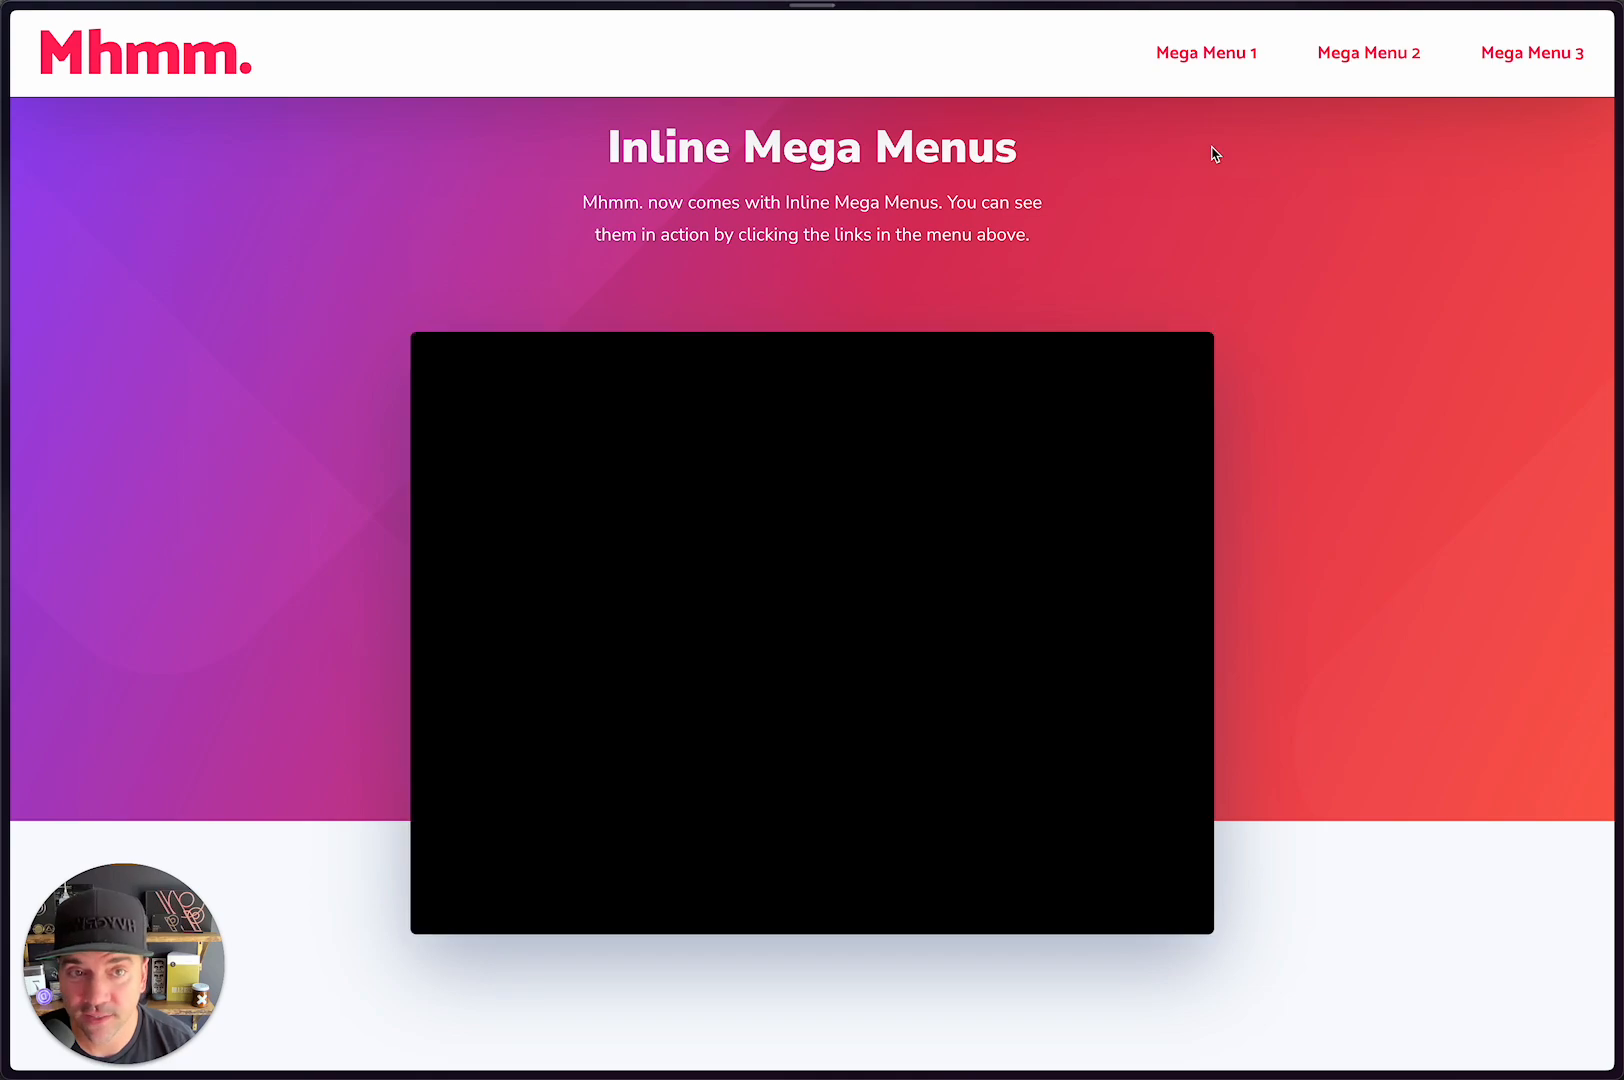
{"action": "left_click", "coordinate": [1198, 68]}
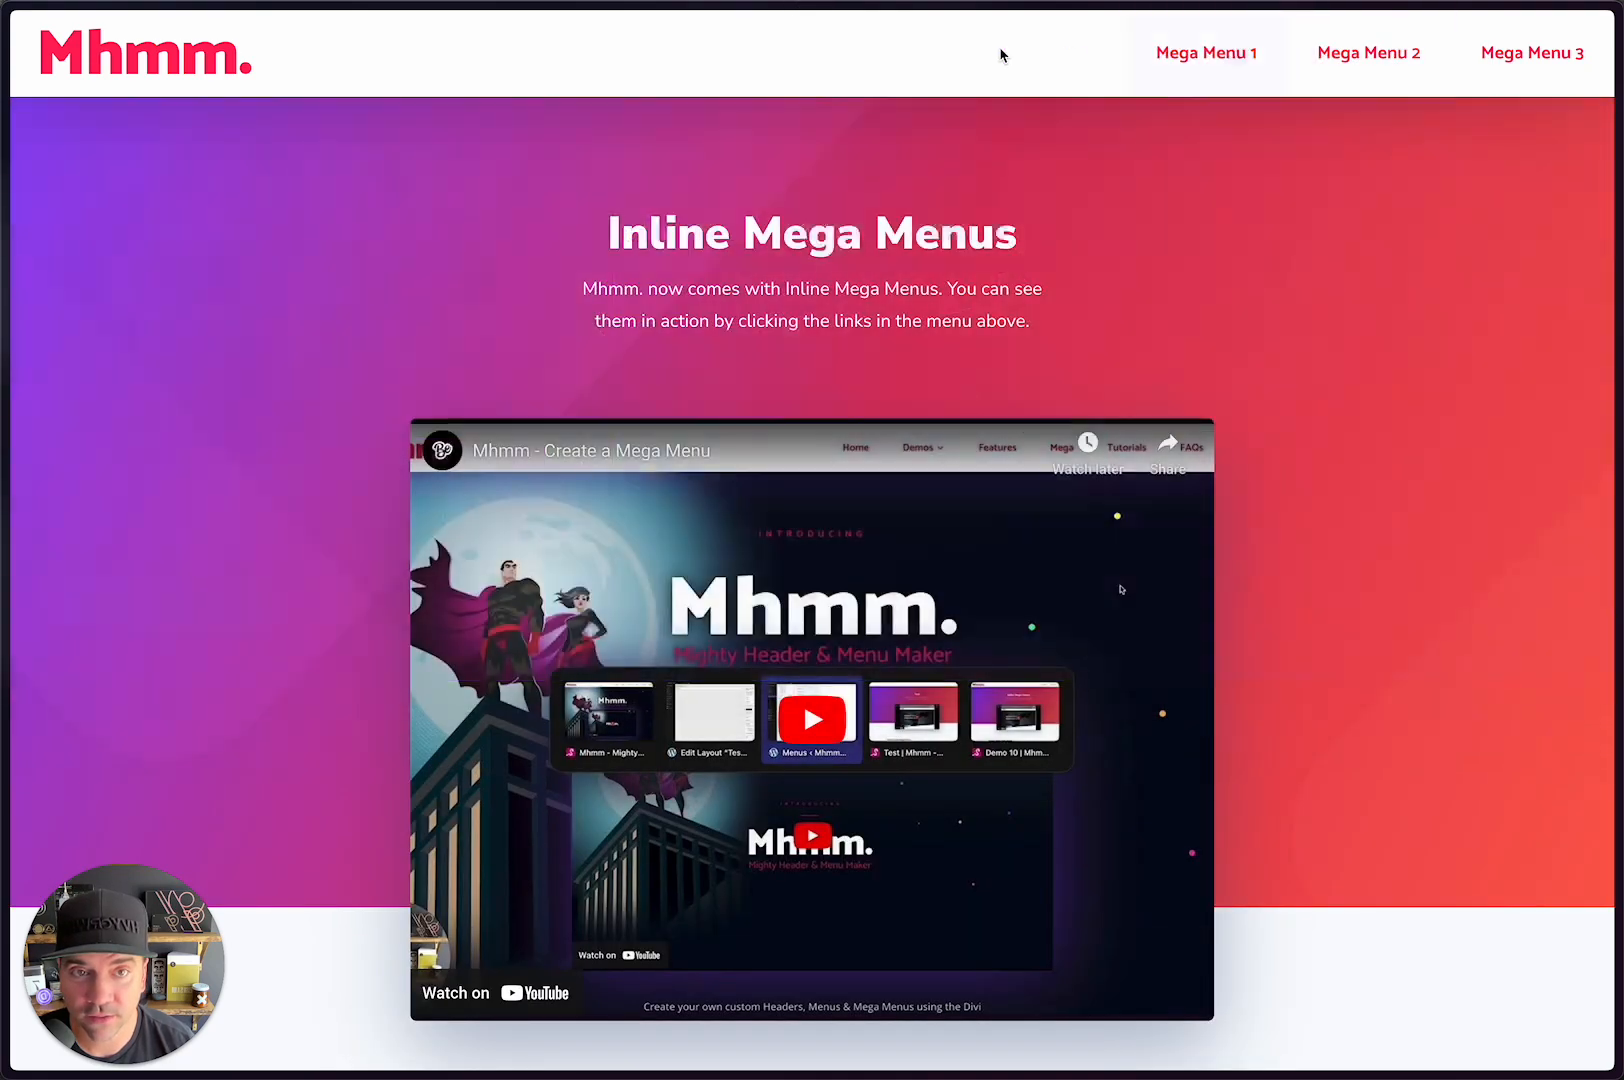
Step: Return to the Menus screen and load the Demo 10 - Inline Mega Menus menu for editing
{"action": "key", "text": "super+Tab"}
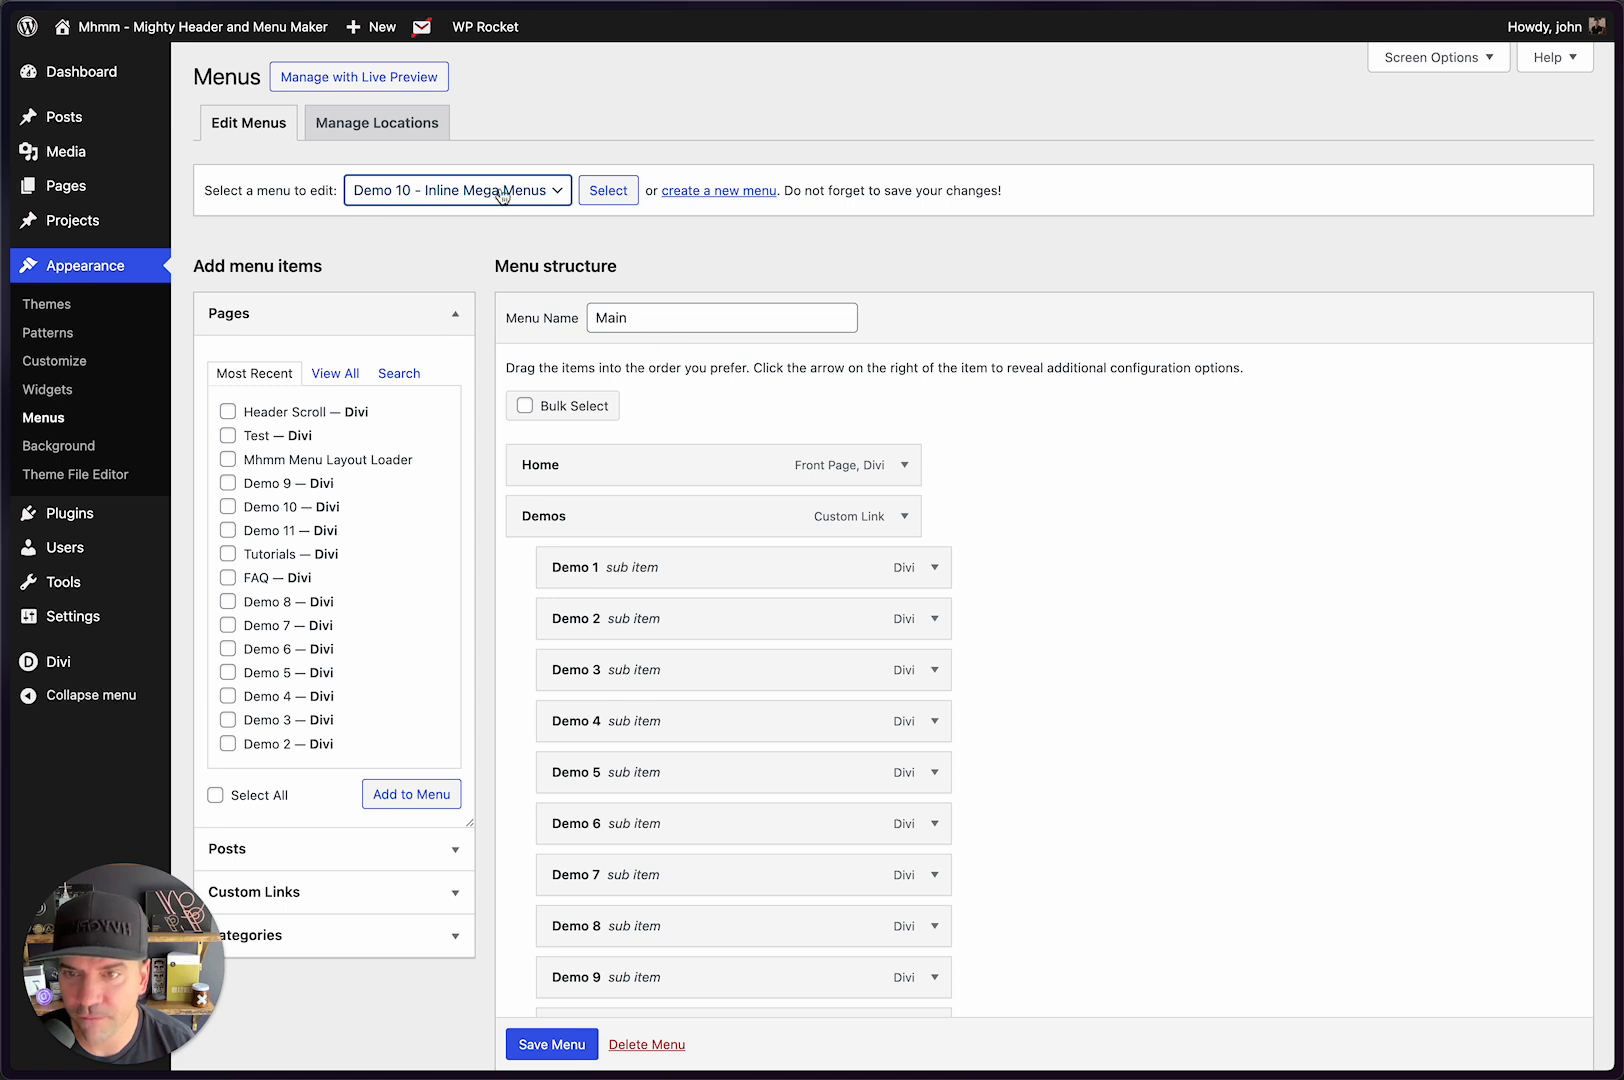
{"action": "left_click", "coordinate": [600, 191]}
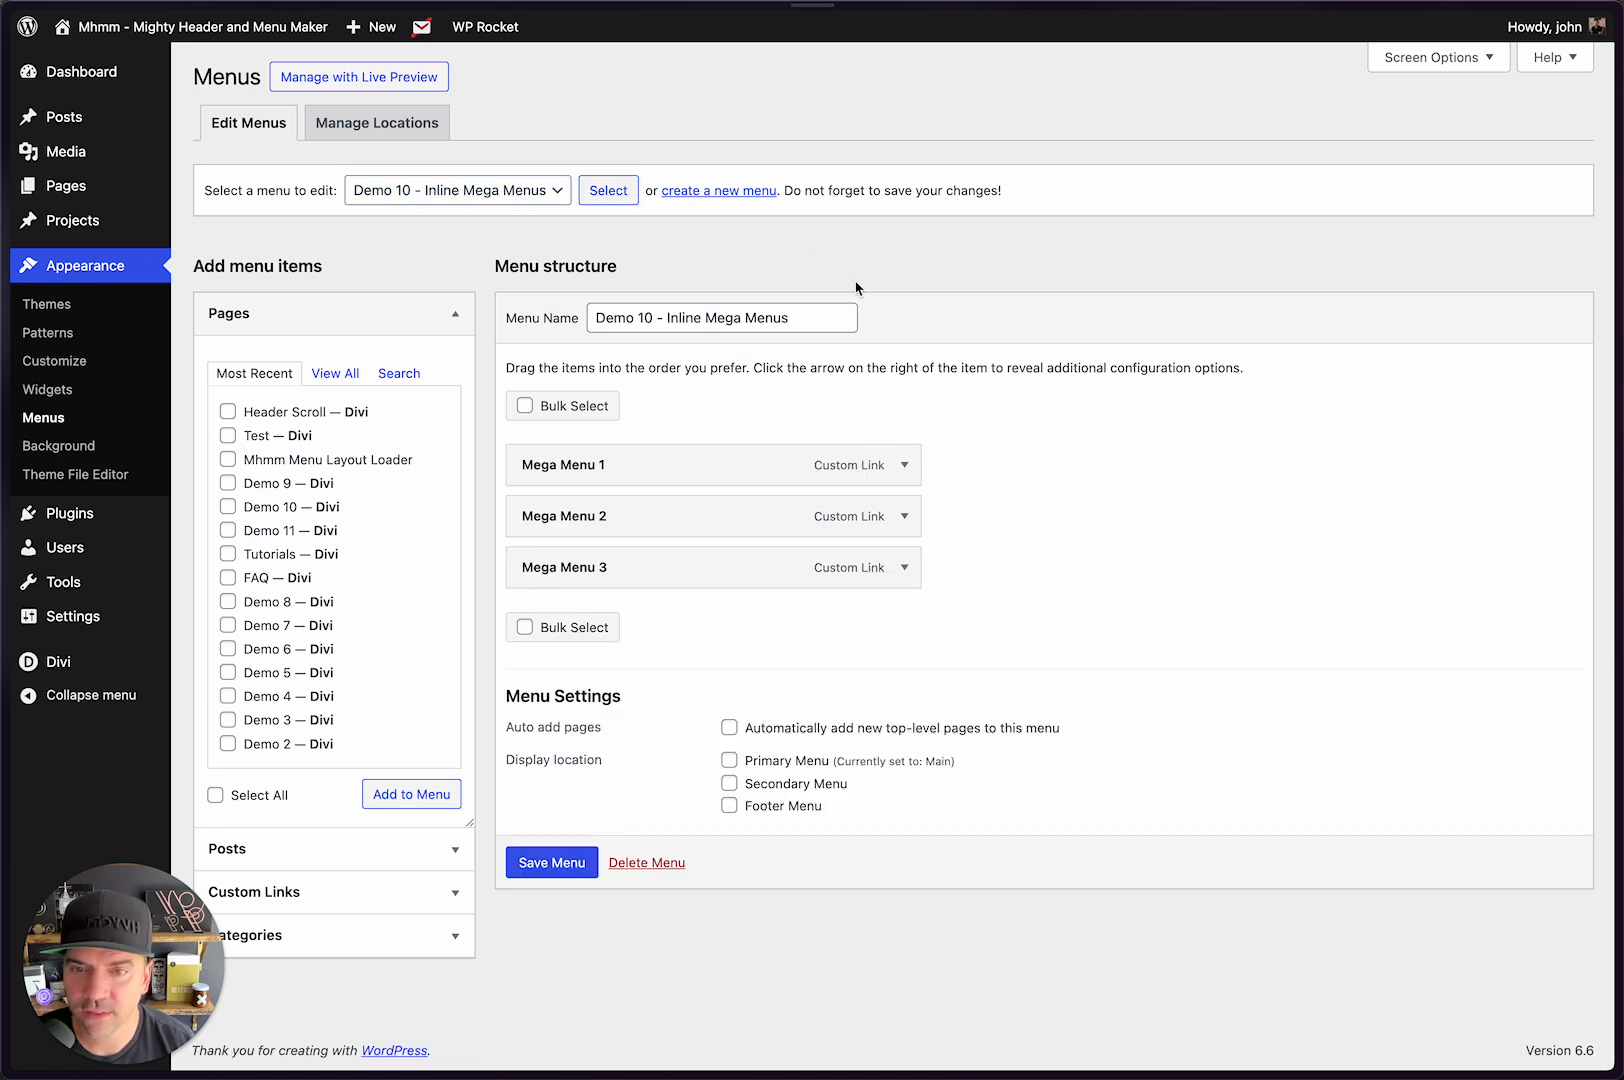
Step: Expand the Mega Menu 1 item in the menu structure and highlight its URL to examine the trigger link
{"action": "left_click", "coordinate": [906, 465]}
{"action": "left_click", "coordinate": [620, 533]}
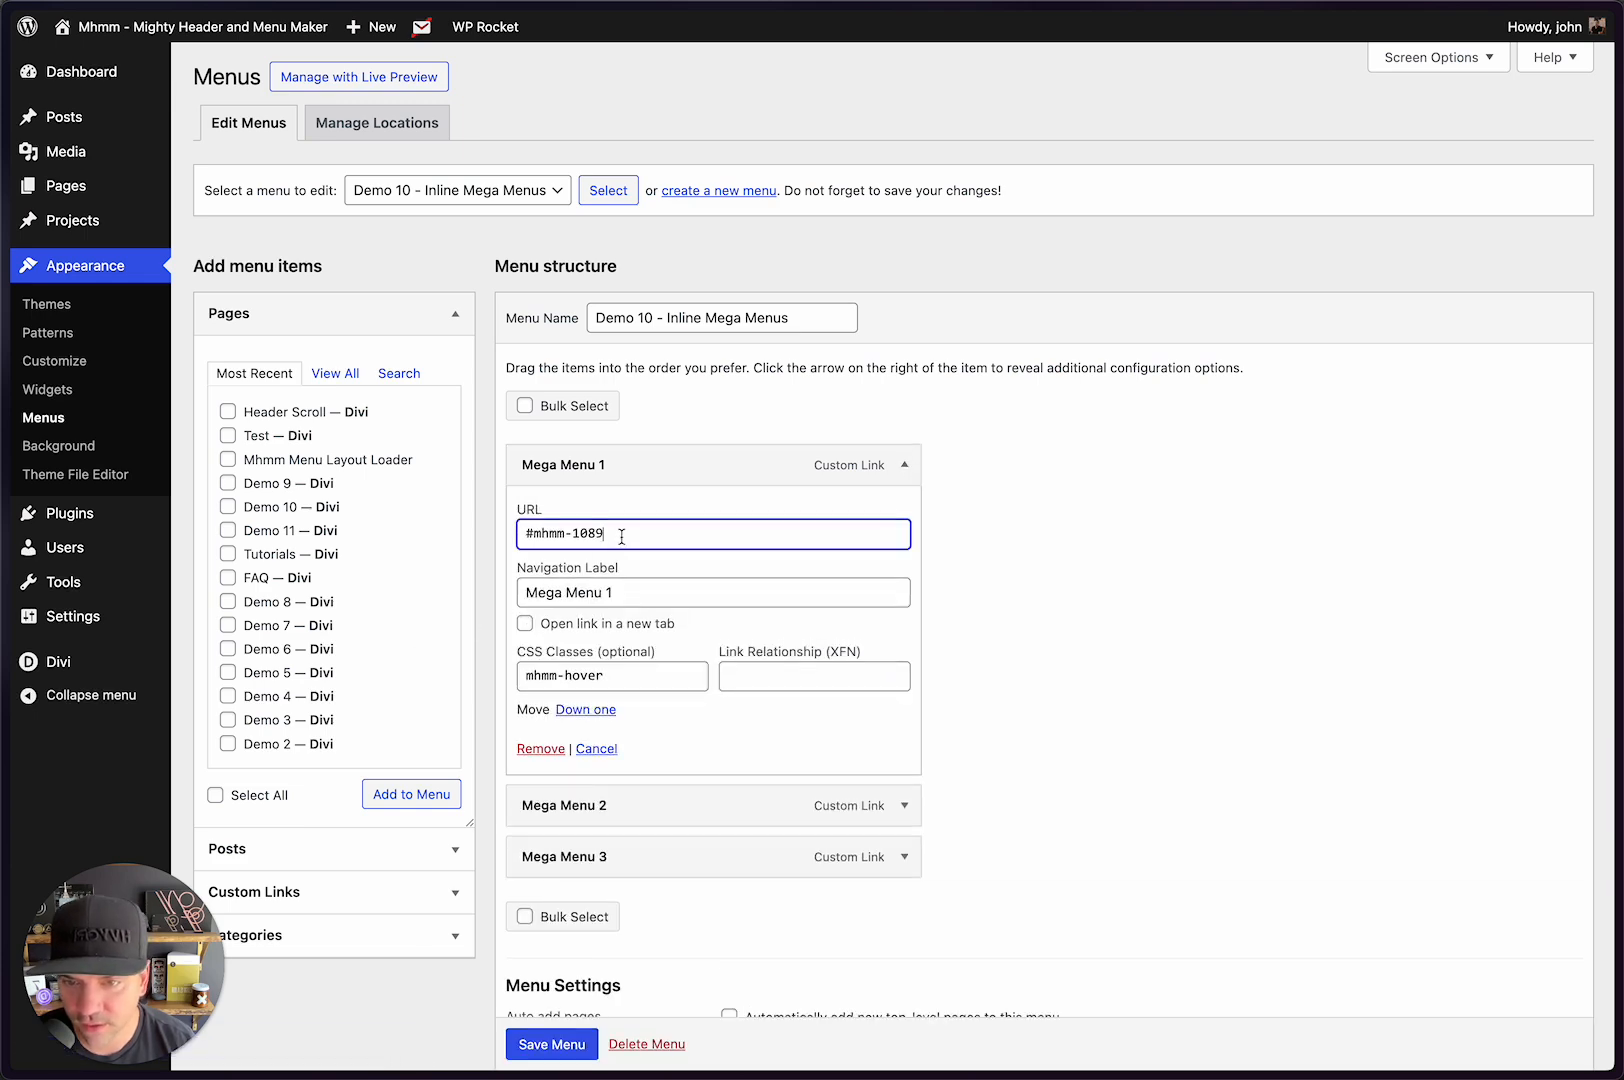
{"action": "left_click_drag", "start_coordinate": [620, 533], "coordinate": [490, 510]}
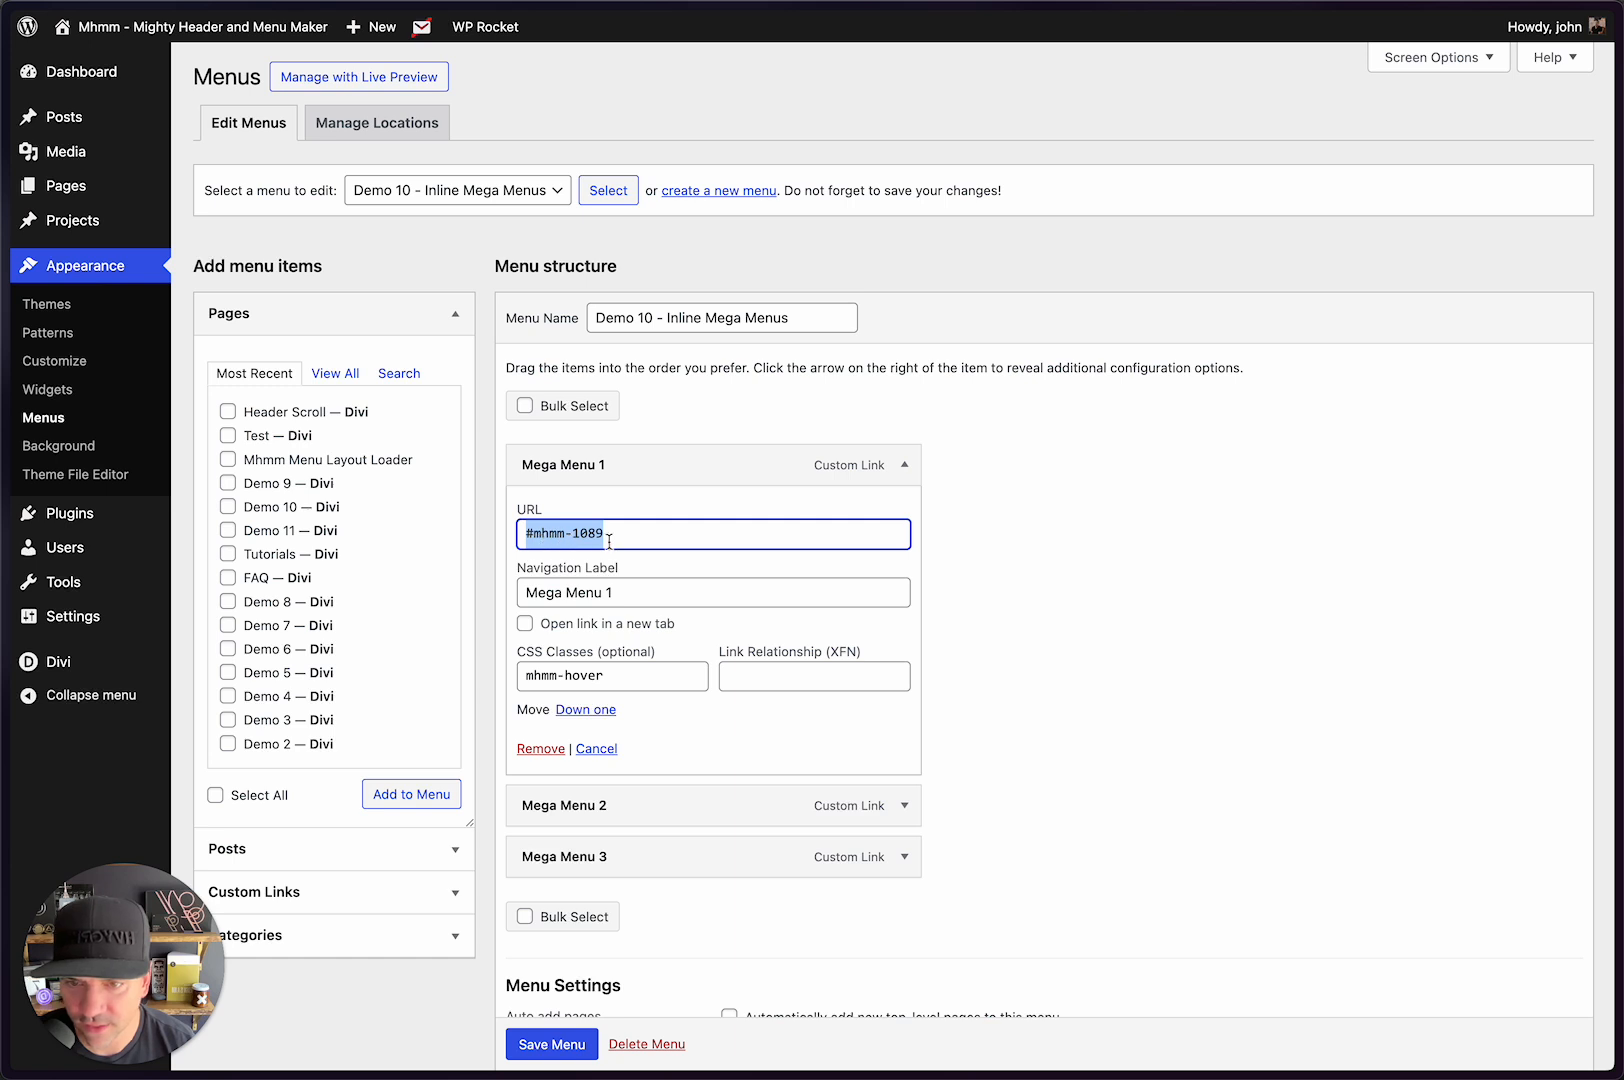
{"action": "key", "text": "alt+Tab"}
{"action": "key", "text": "alt+Tab"}
{"action": "key", "text": "alt+Tab"}
{"action": "key", "text": "alt+Tab"}
{"action": "key", "text": "alt+Tab"}
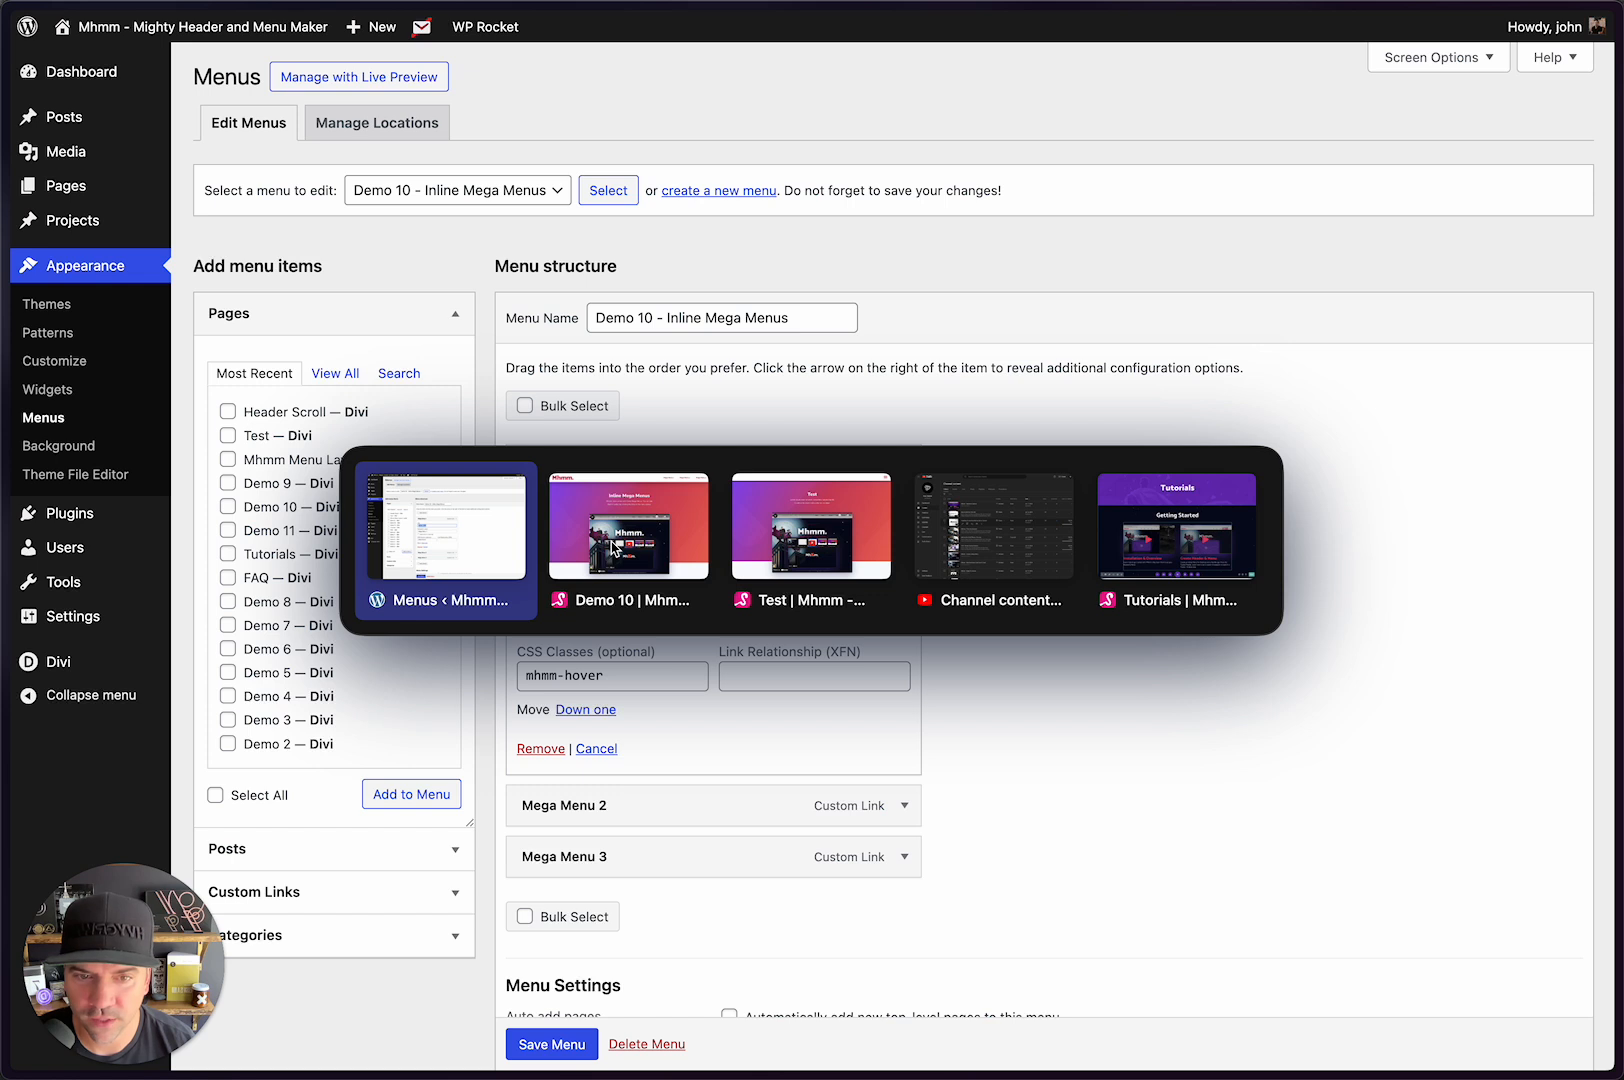
Step: Open Divi's Mhmm – Mega Menus layout list in a new browser tab and switch to it
{"action": "mouse_move", "coordinate": [133, 672]}
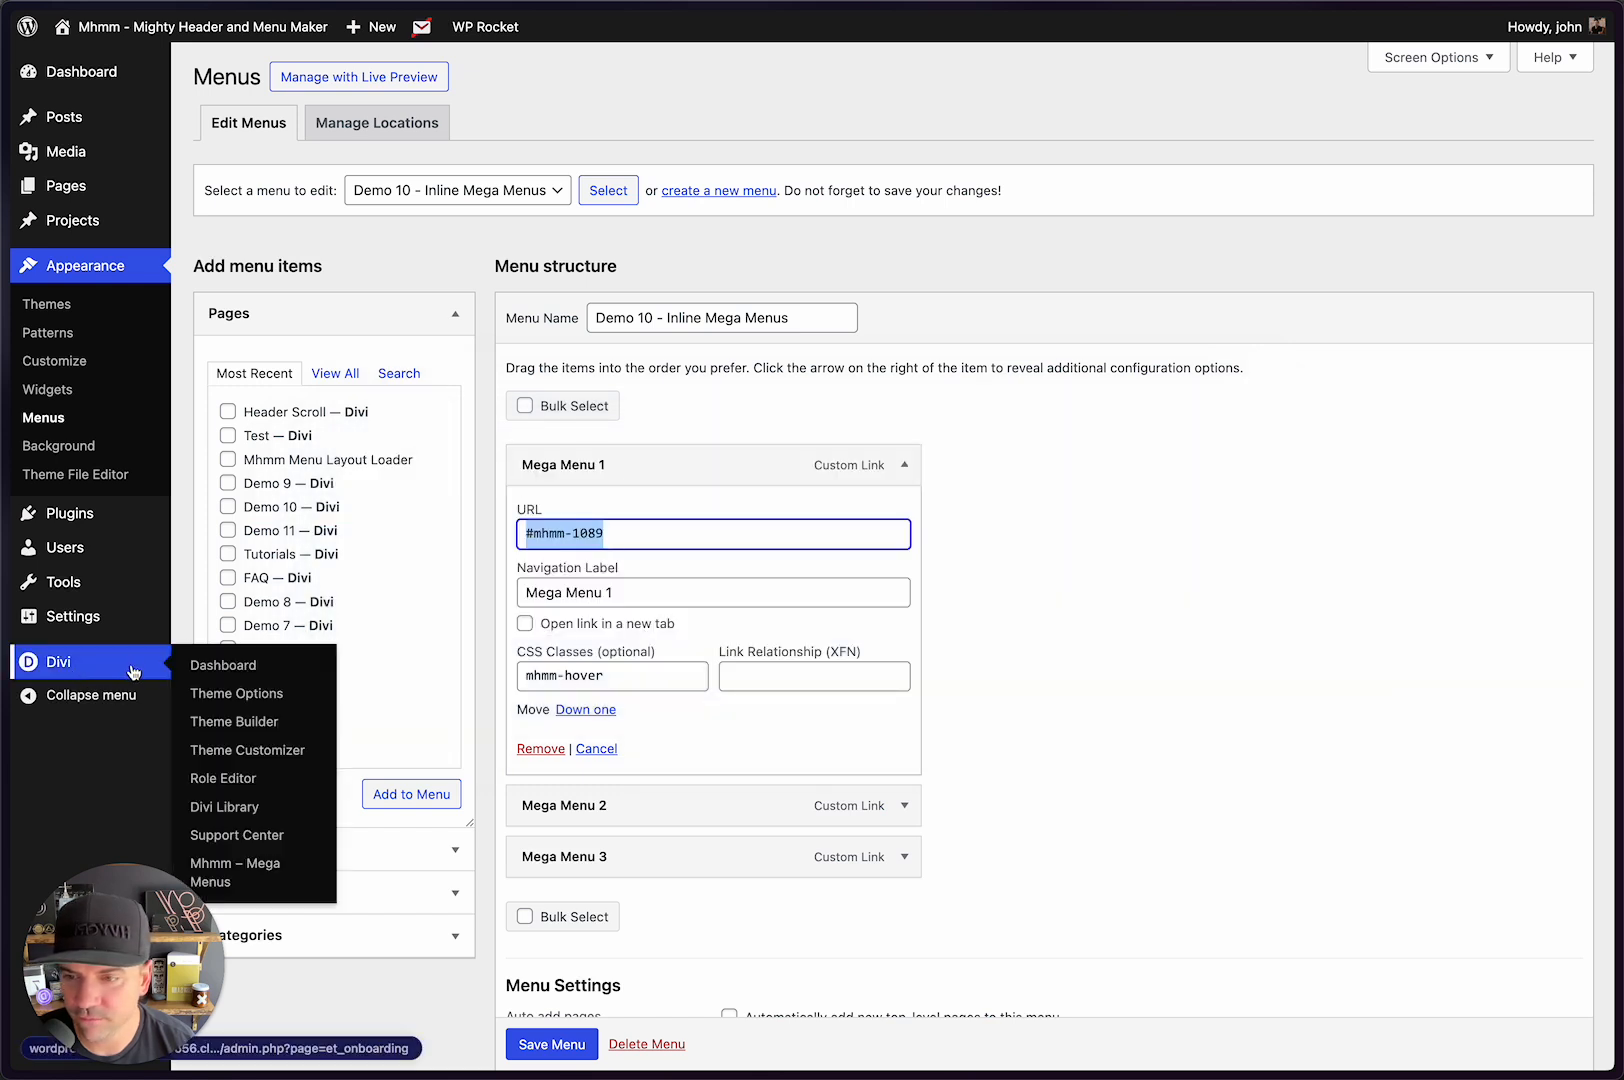
{"action": "right_click", "coordinate": [250, 858]}
{"action": "left_click", "coordinate": [300, 860]}
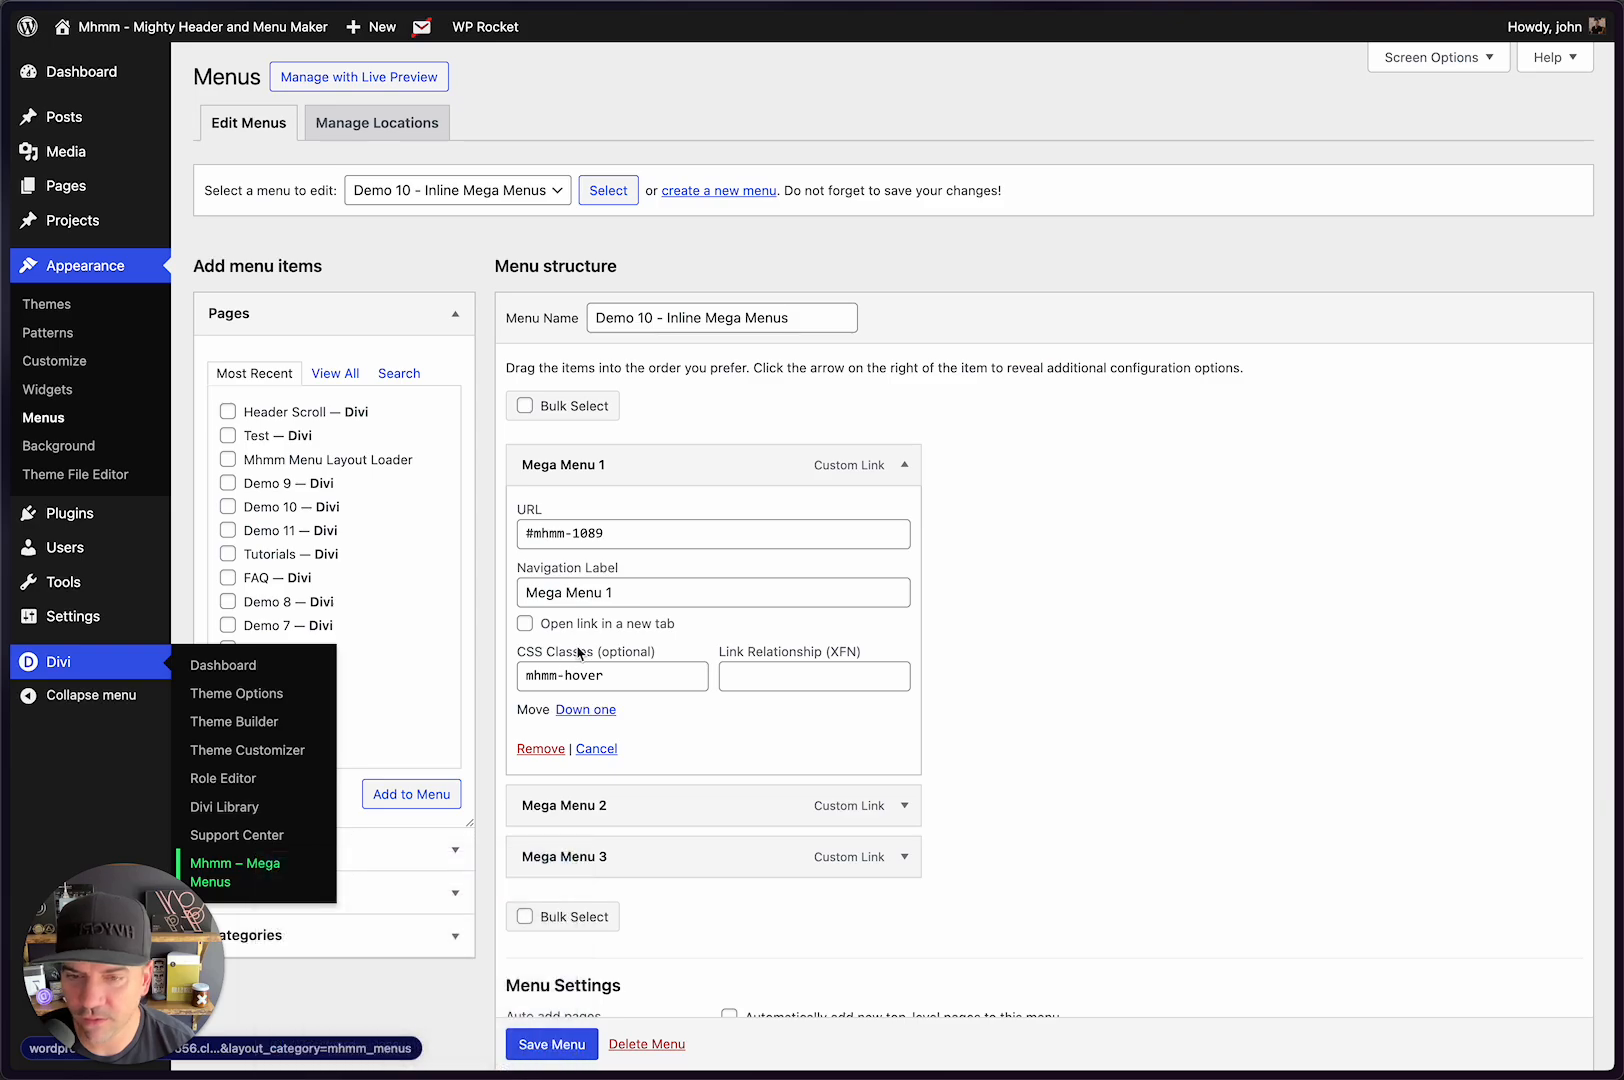
{"action": "key", "text": "ctrl+Tab"}
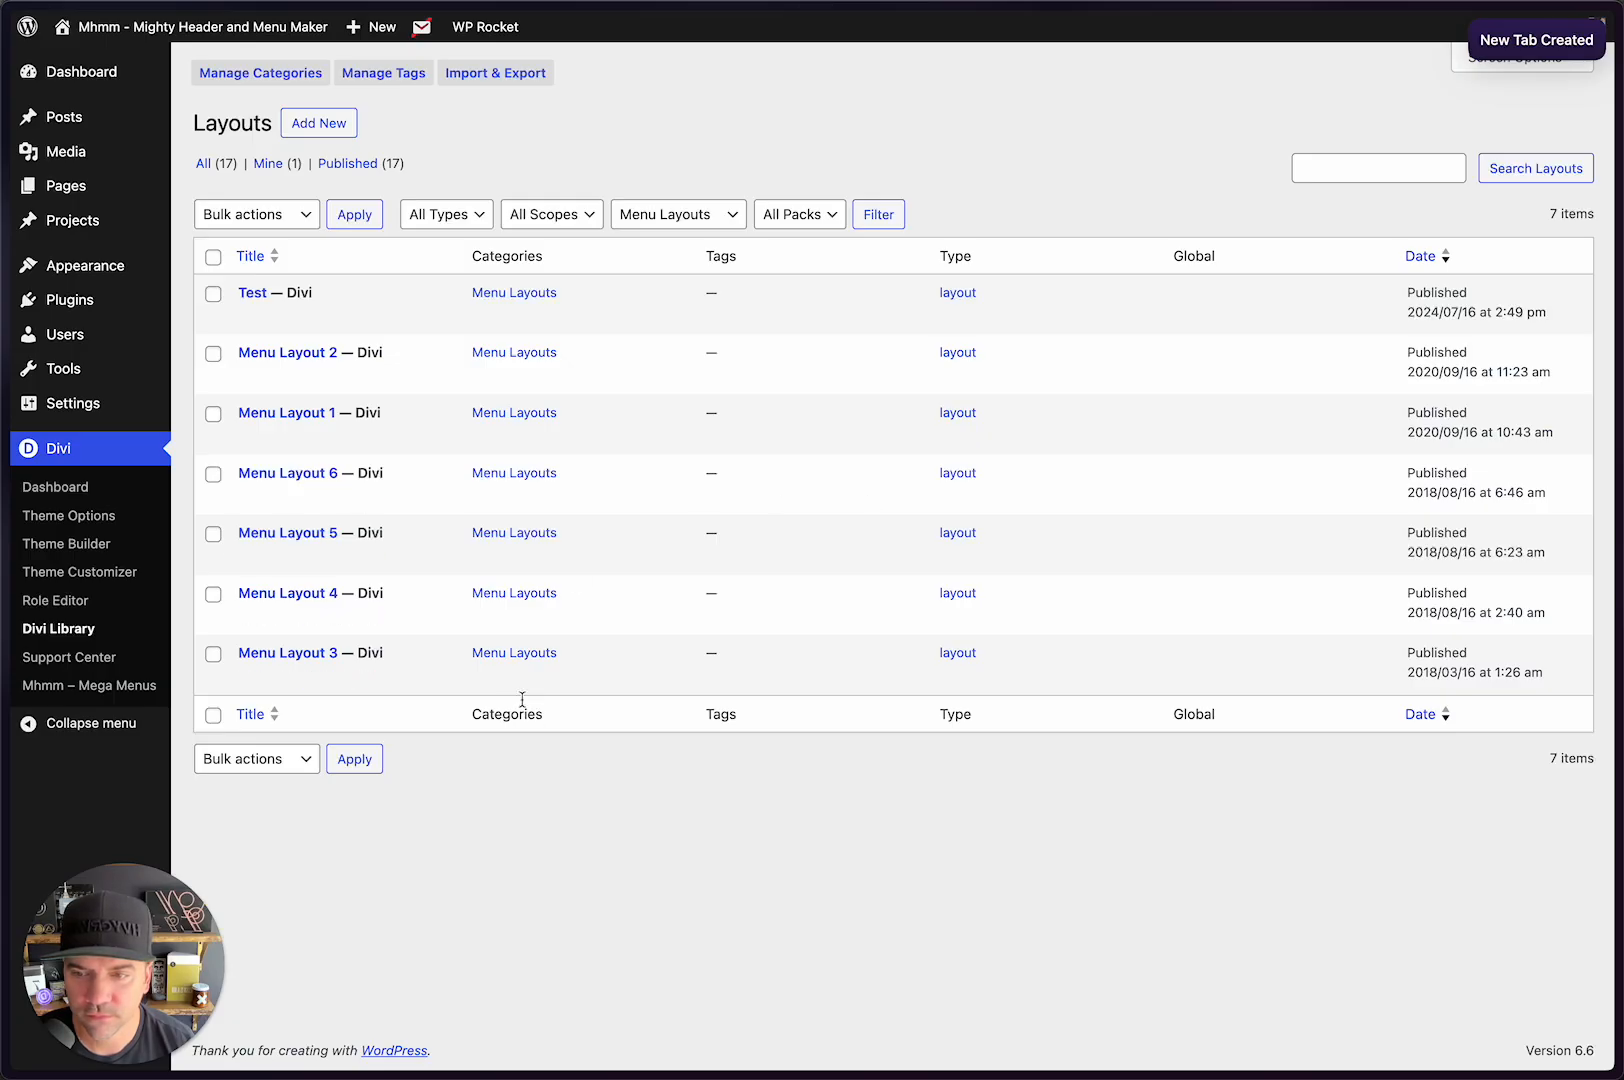
Step: Open the Test layout and copy its #mhmm-3659 trigger URL from the Mhmm Menu Layout Settings
{"action": "left_click", "coordinate": [252, 293]}
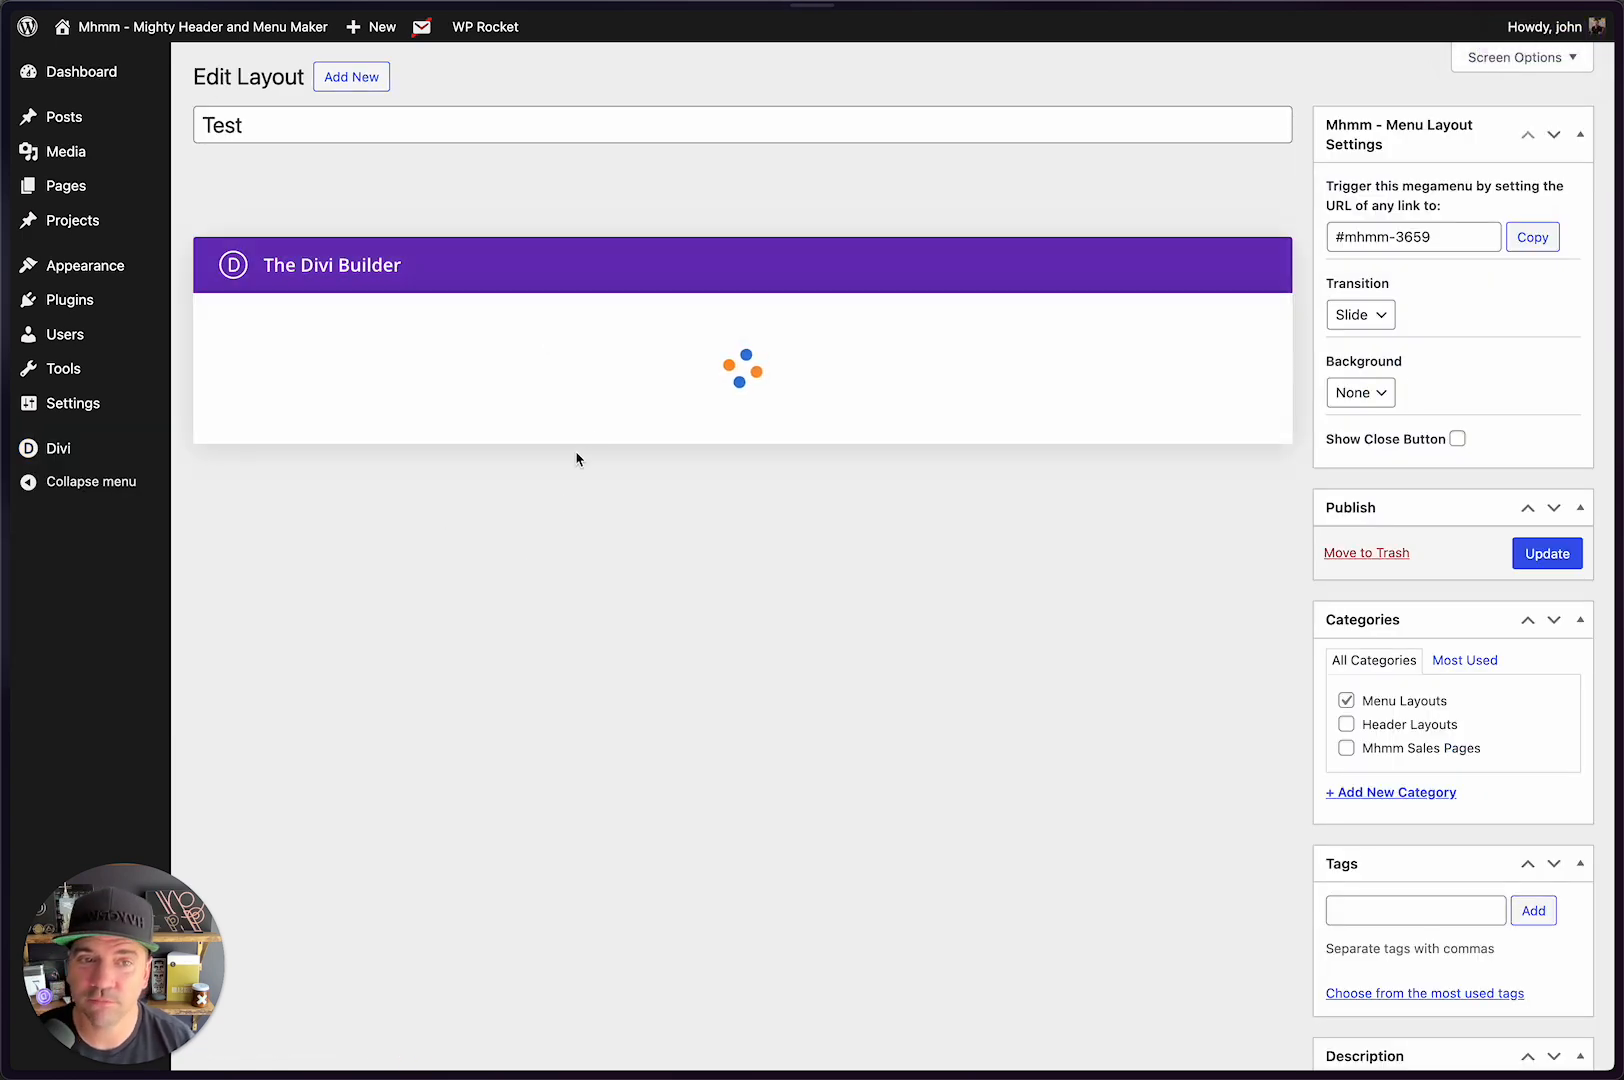
{"action": "scroll", "coordinate": [522, 544], "scroll_direction": "down", "scroll_amount": 6}
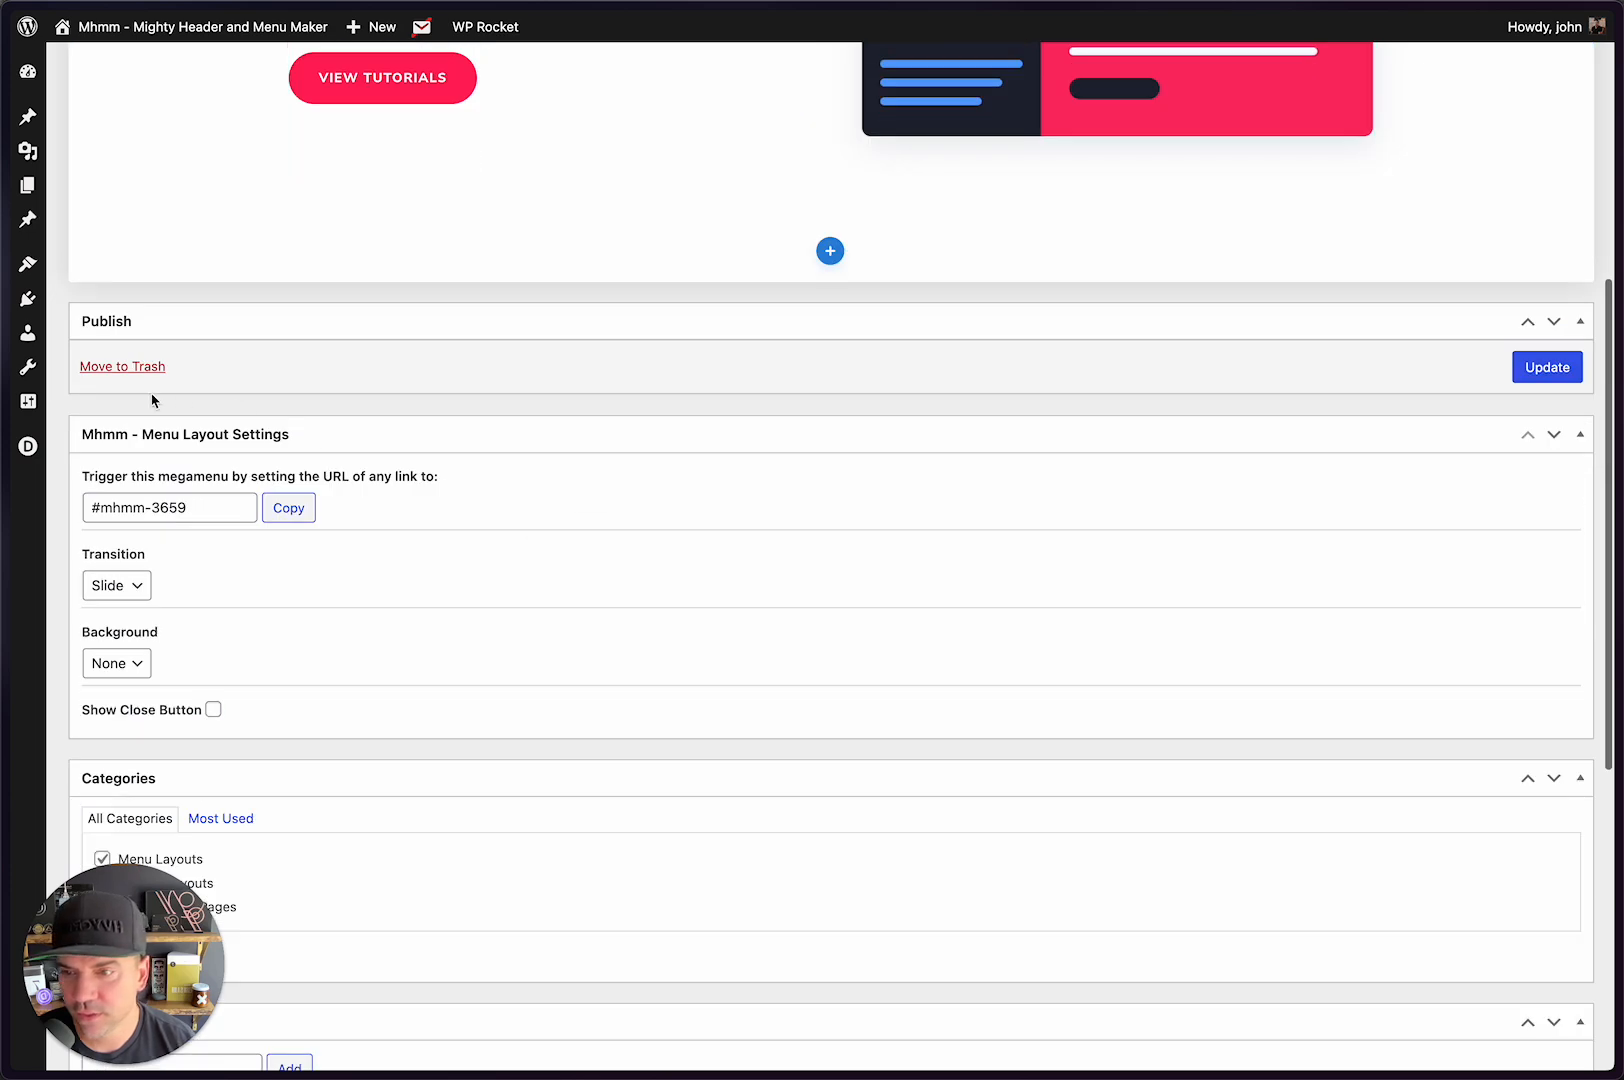
{"action": "left_click_drag", "start_coordinate": [200, 510], "coordinate": [68, 516]}
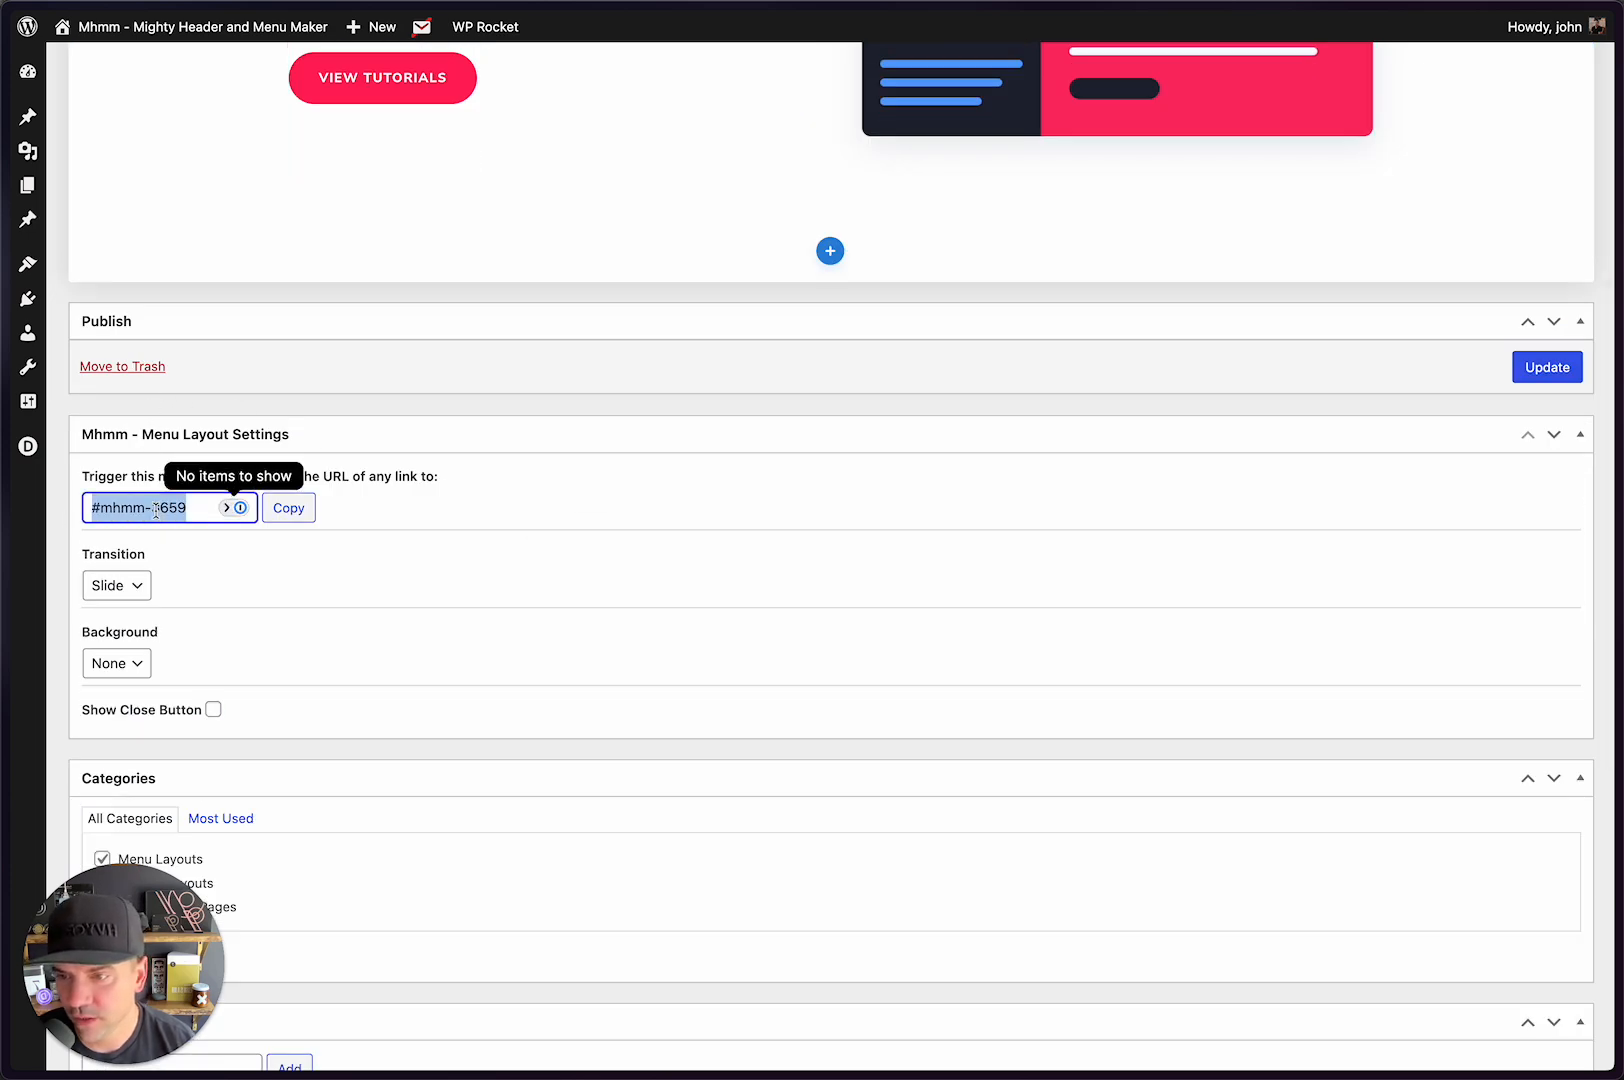
{"action": "left_click", "coordinate": [284, 508]}
Step: Return to the Menus screen, check the Mega Menu 1 item's URL, and save the Demo 10 - Inline Mega Menus menu
{"action": "key", "text": "alt+Tab"}
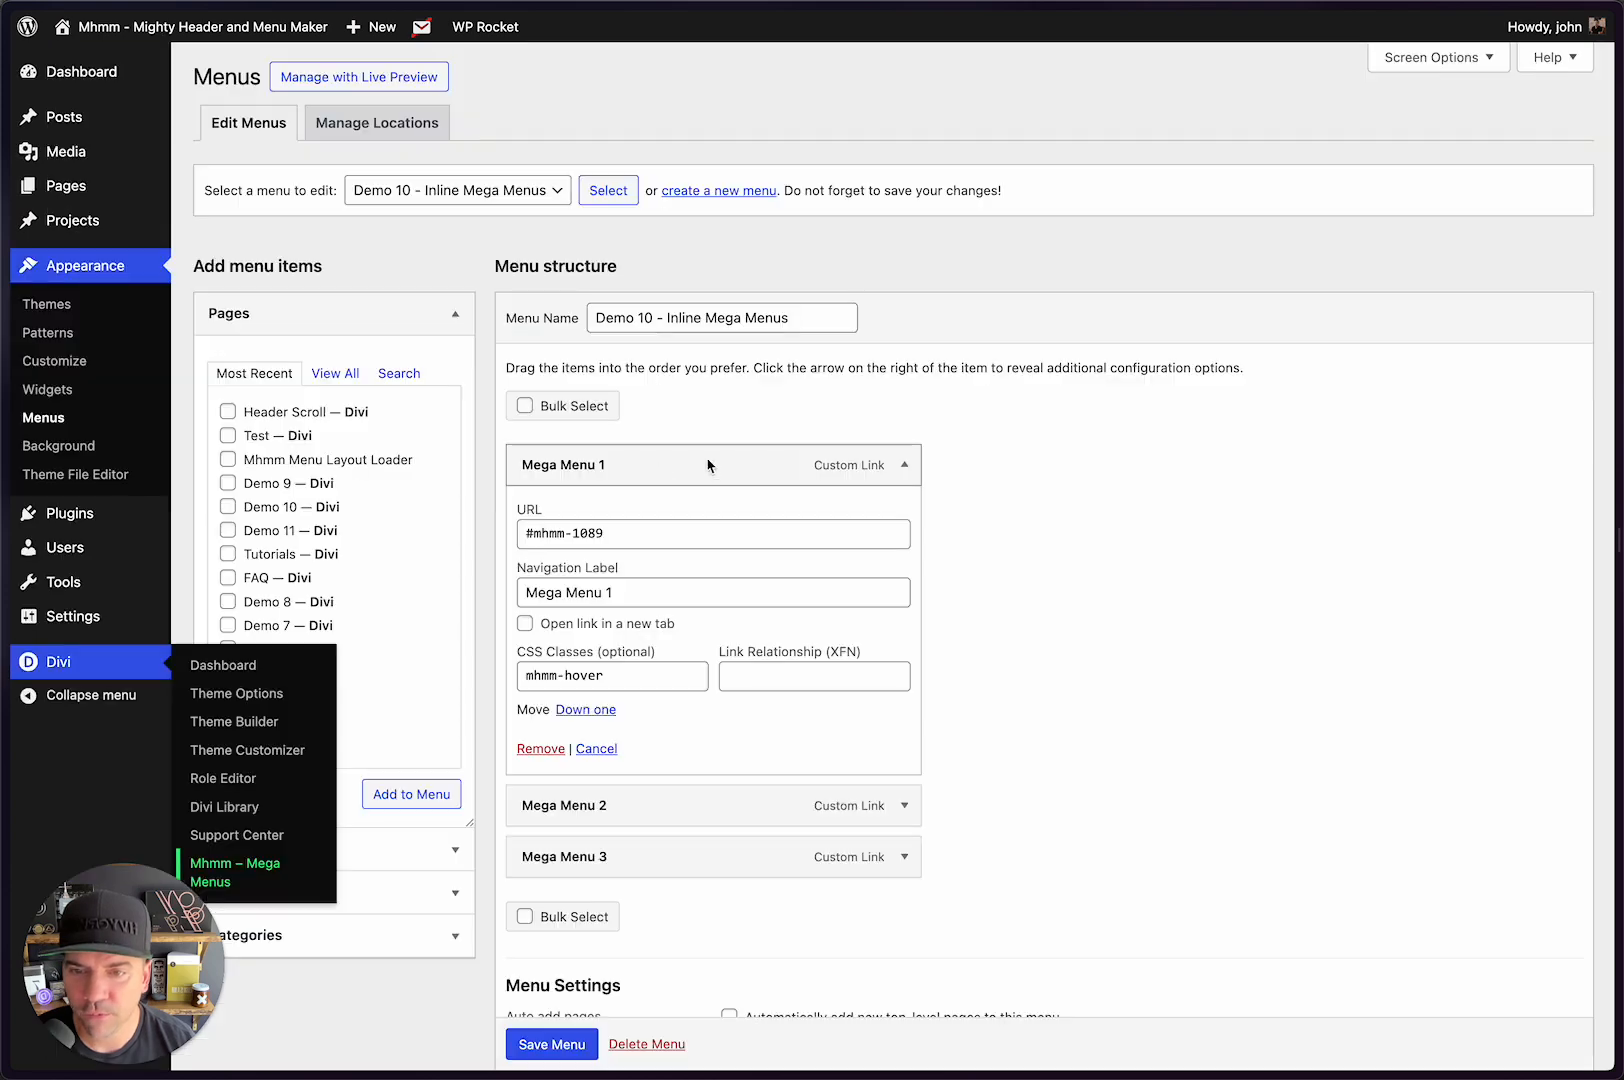
{"action": "left_click", "coordinate": [635, 538]}
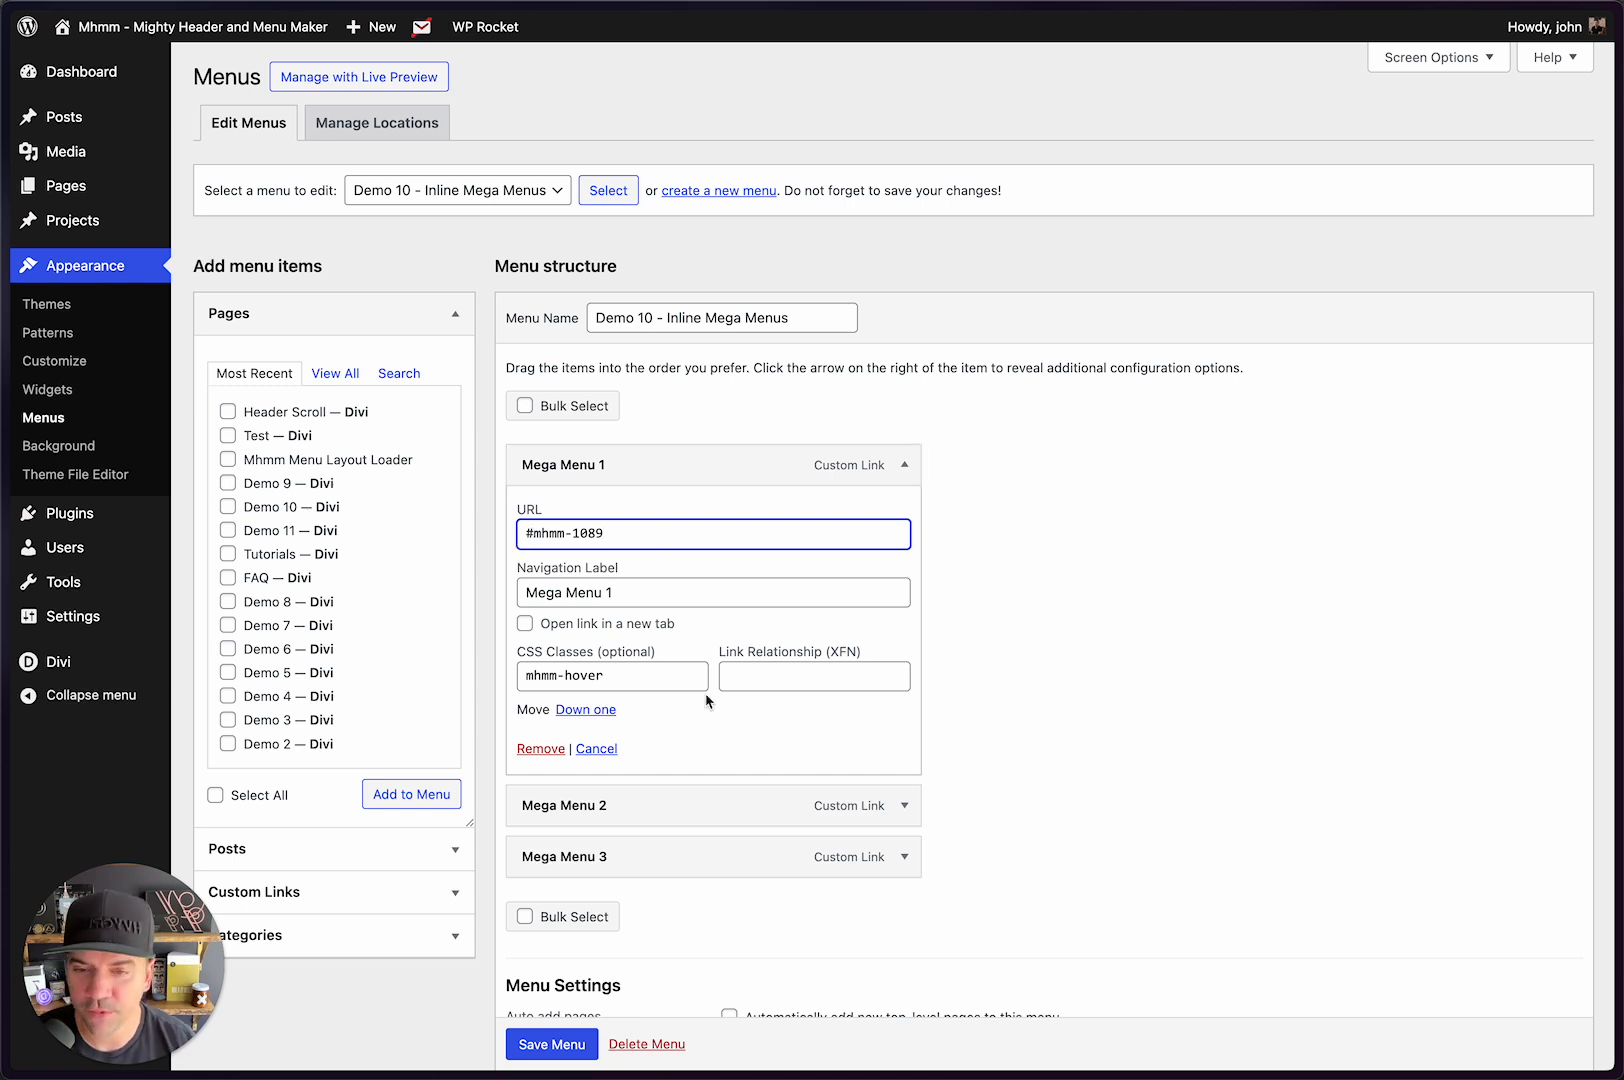
{"action": "left_click", "coordinate": [551, 1044]}
{"action": "scroll", "coordinate": [870, 855], "scroll_direction": "down", "scroll_amount": 1}
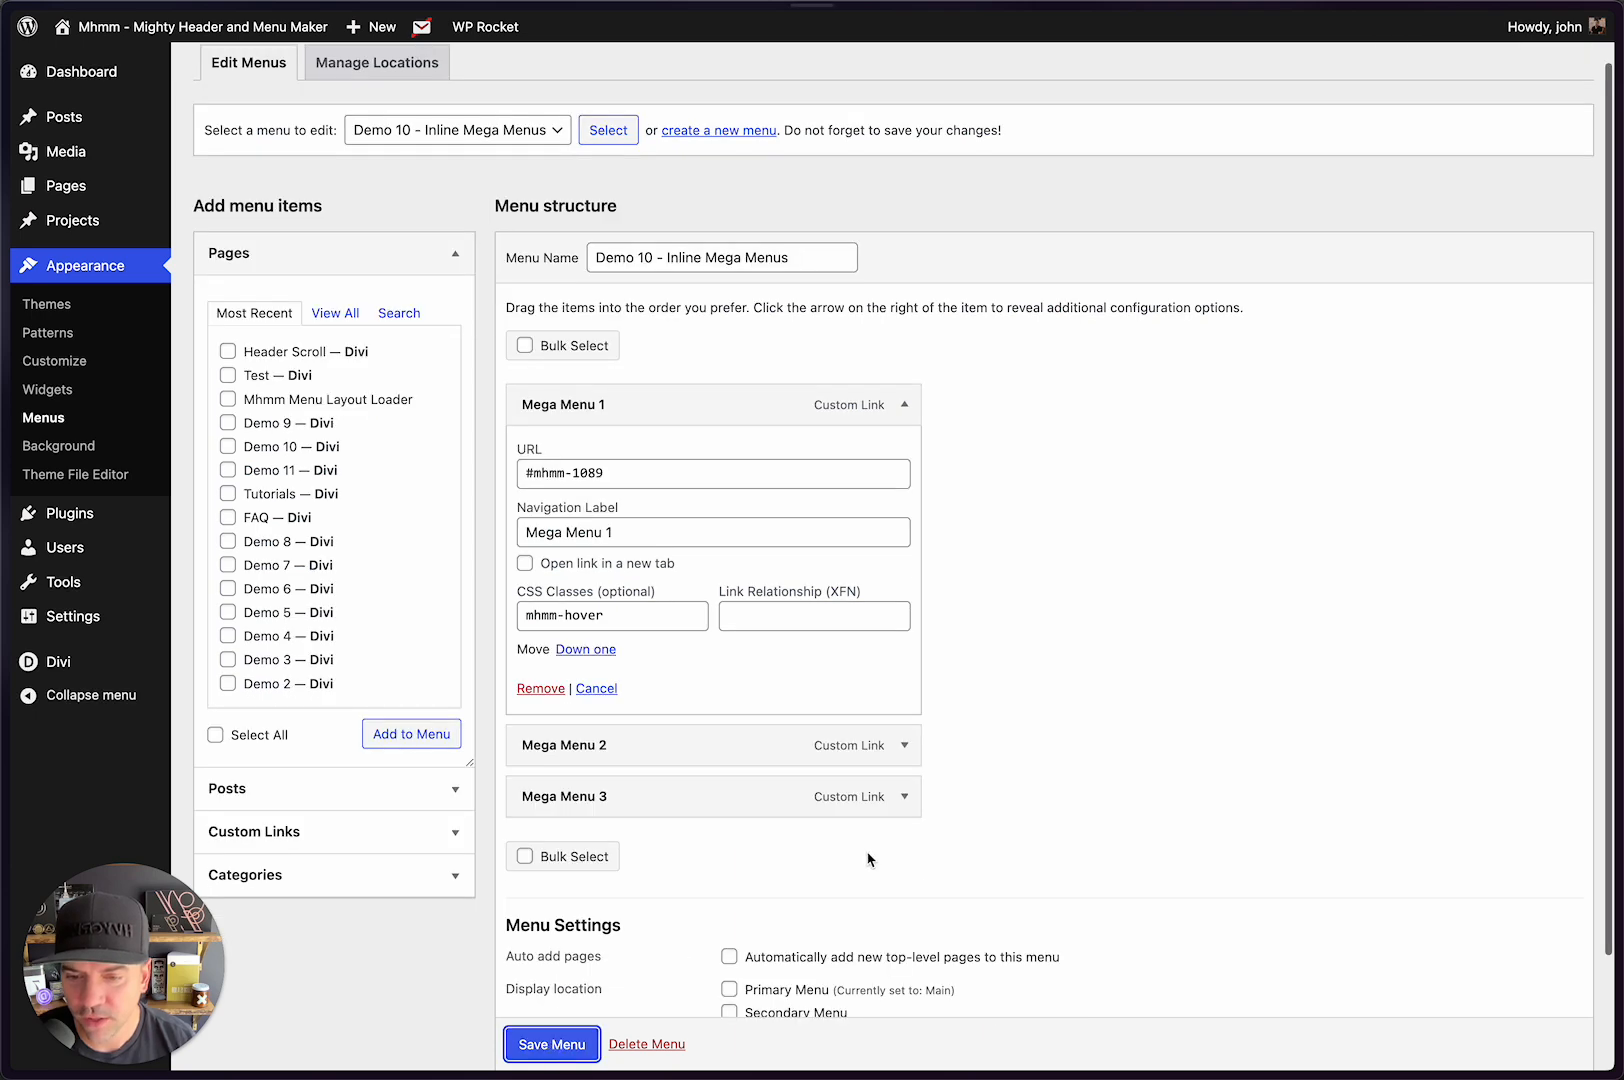